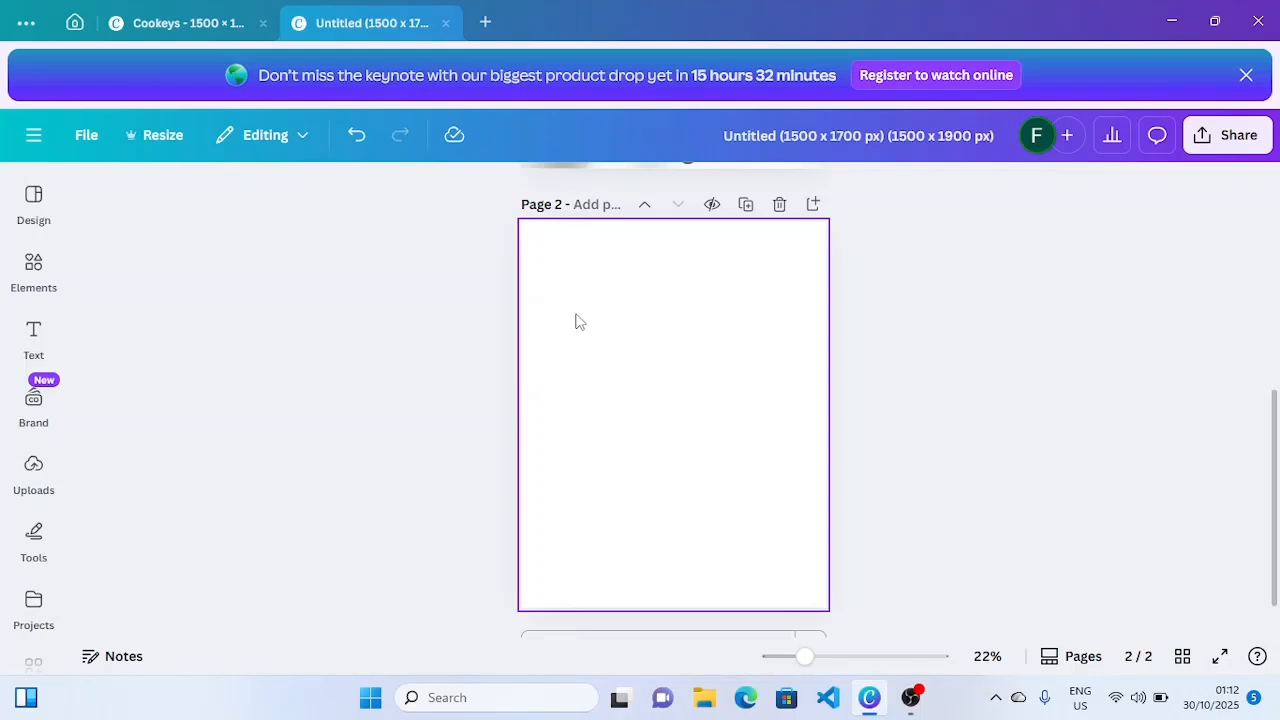
- Search Elements for 'smooth white background' and add the white silk photo to page 2
left_click(26, 266)
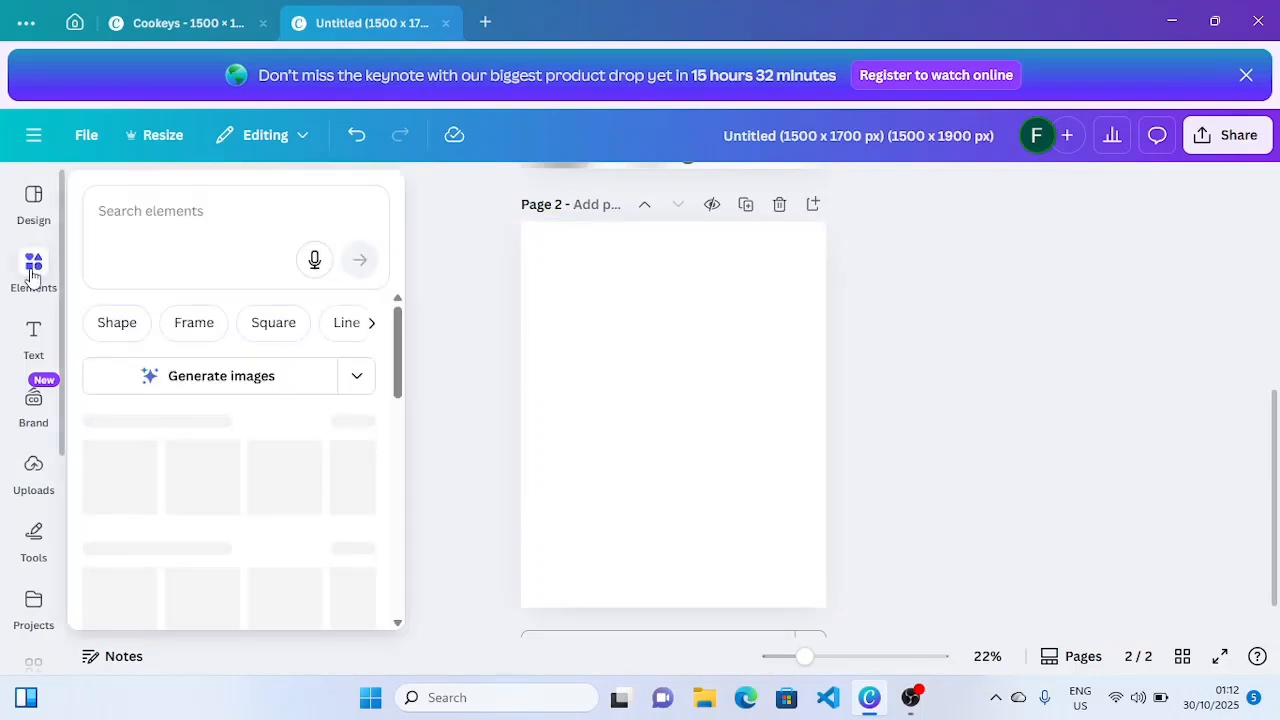
left_click(150, 201)
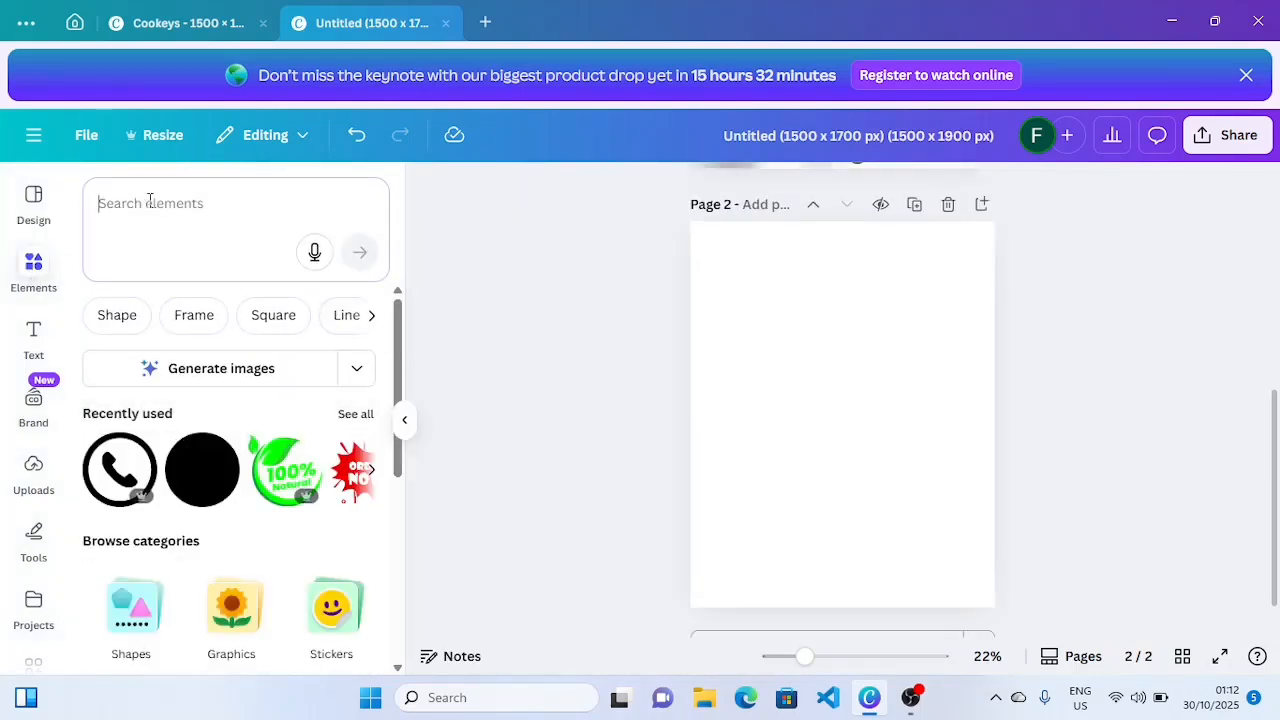
type("smooth white background")
key("Return")
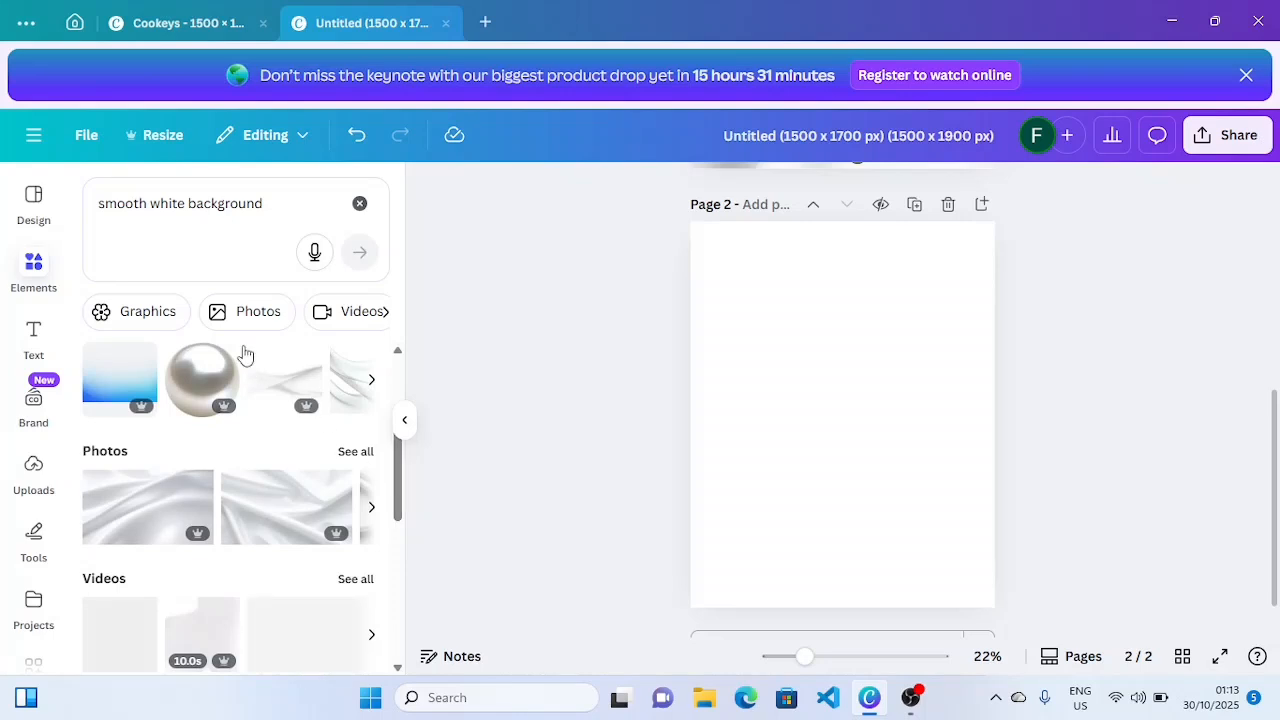
left_click(355, 451)
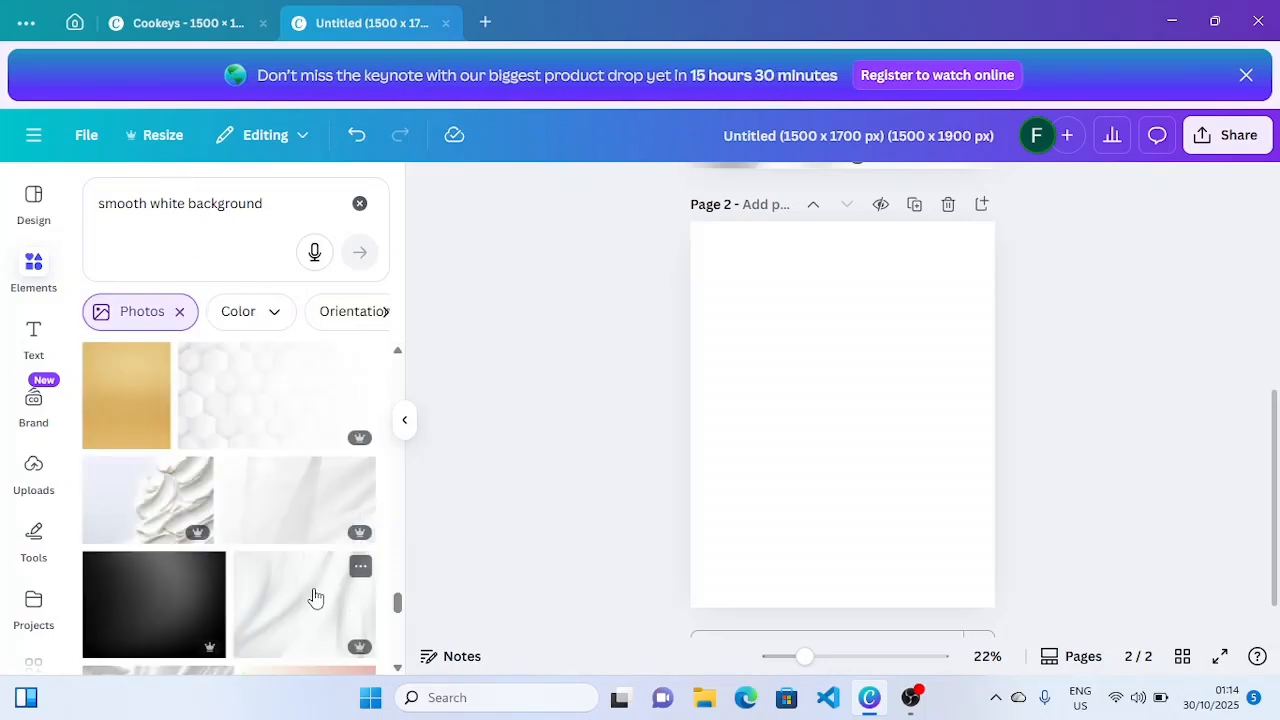
left_click(360, 566)
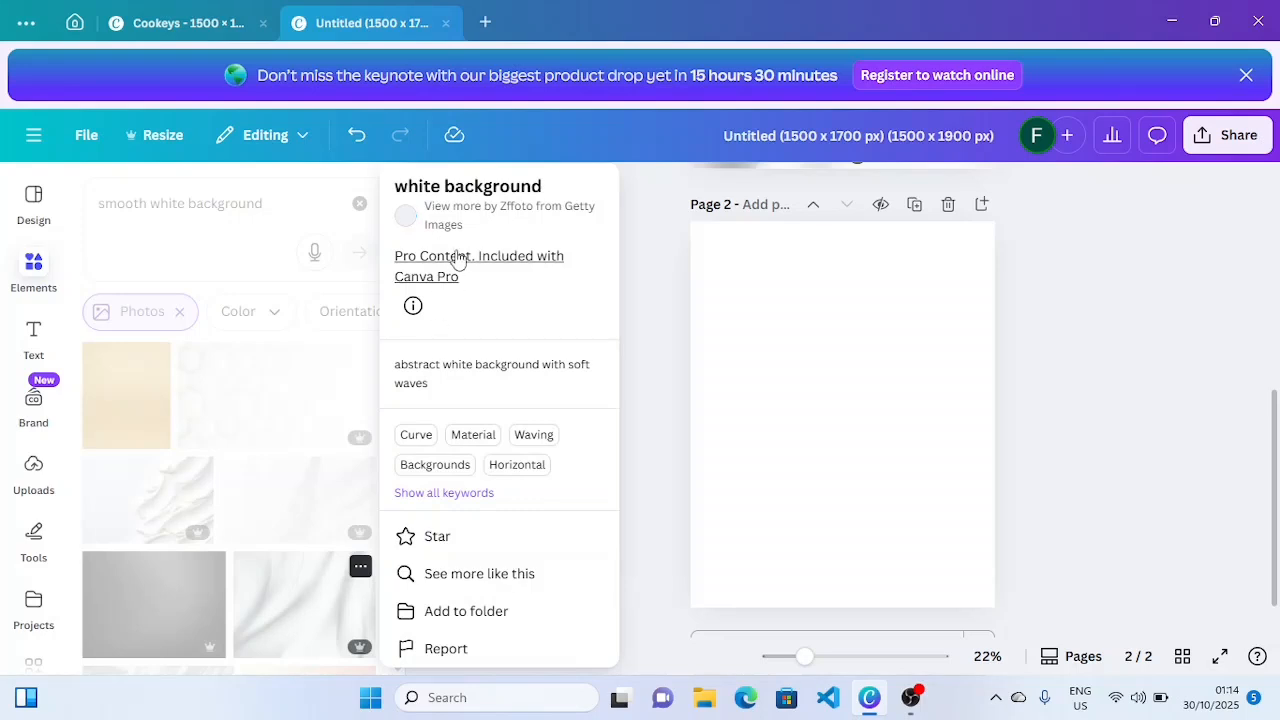
left_click(307, 621)
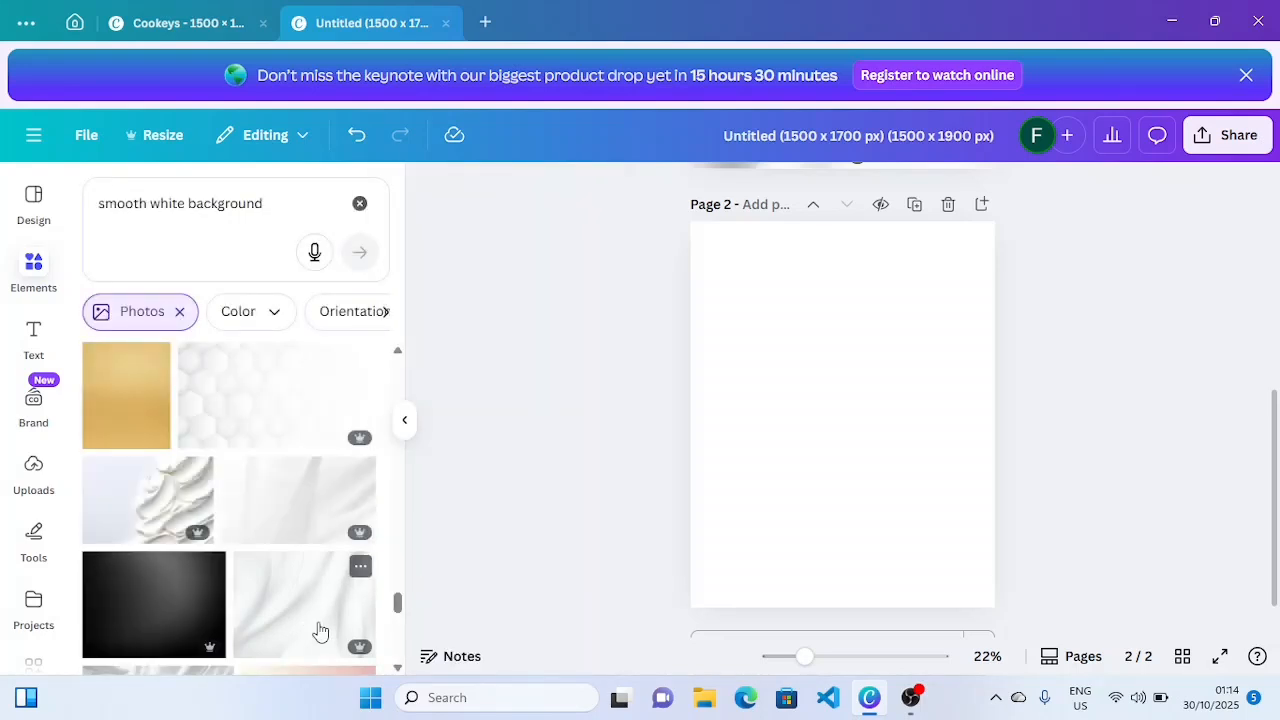
left_click(320, 631)
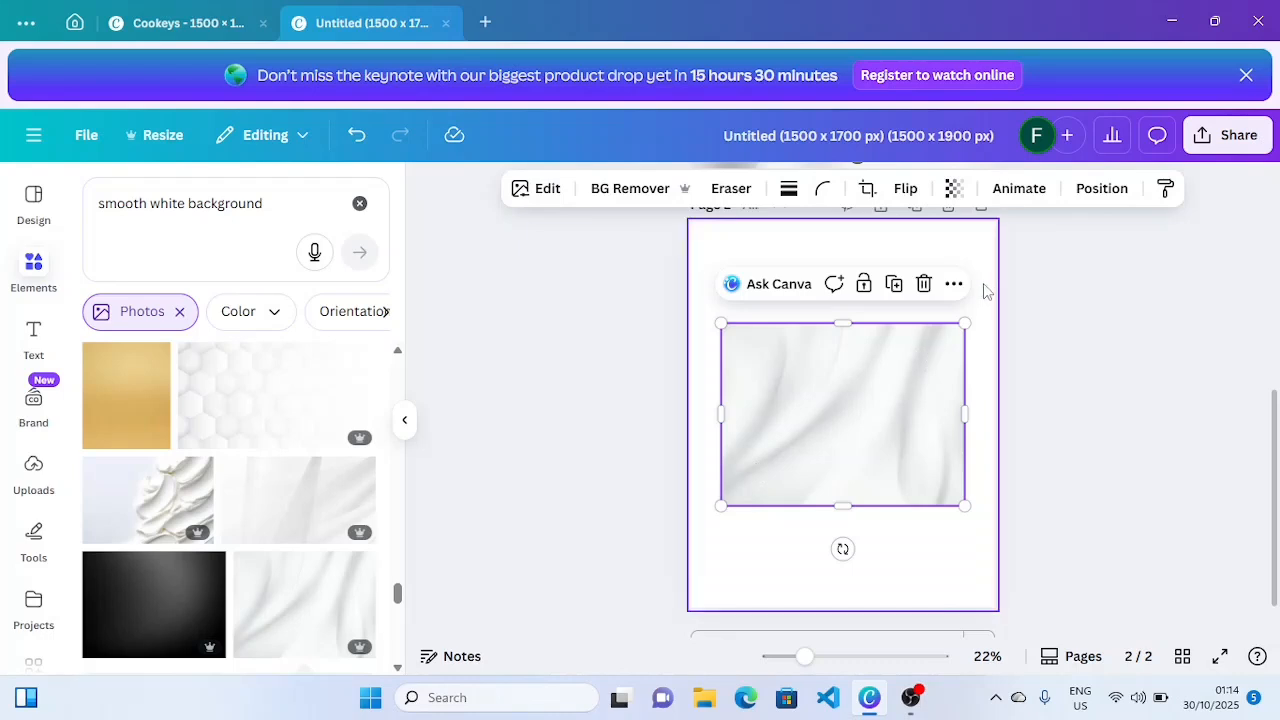
- Set the white silk photo as the page background
left_click(953, 285)
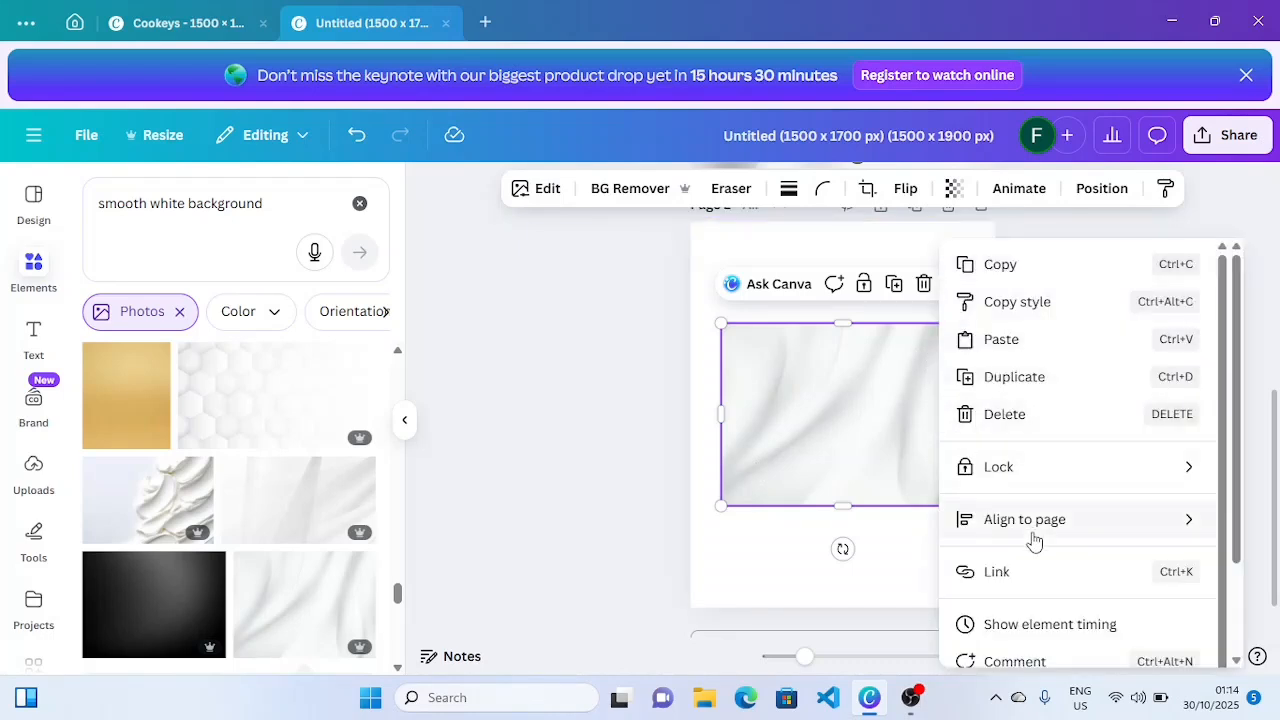
mouse_move(1197, 521)
left_click_drag(1237, 524, 1234, 612)
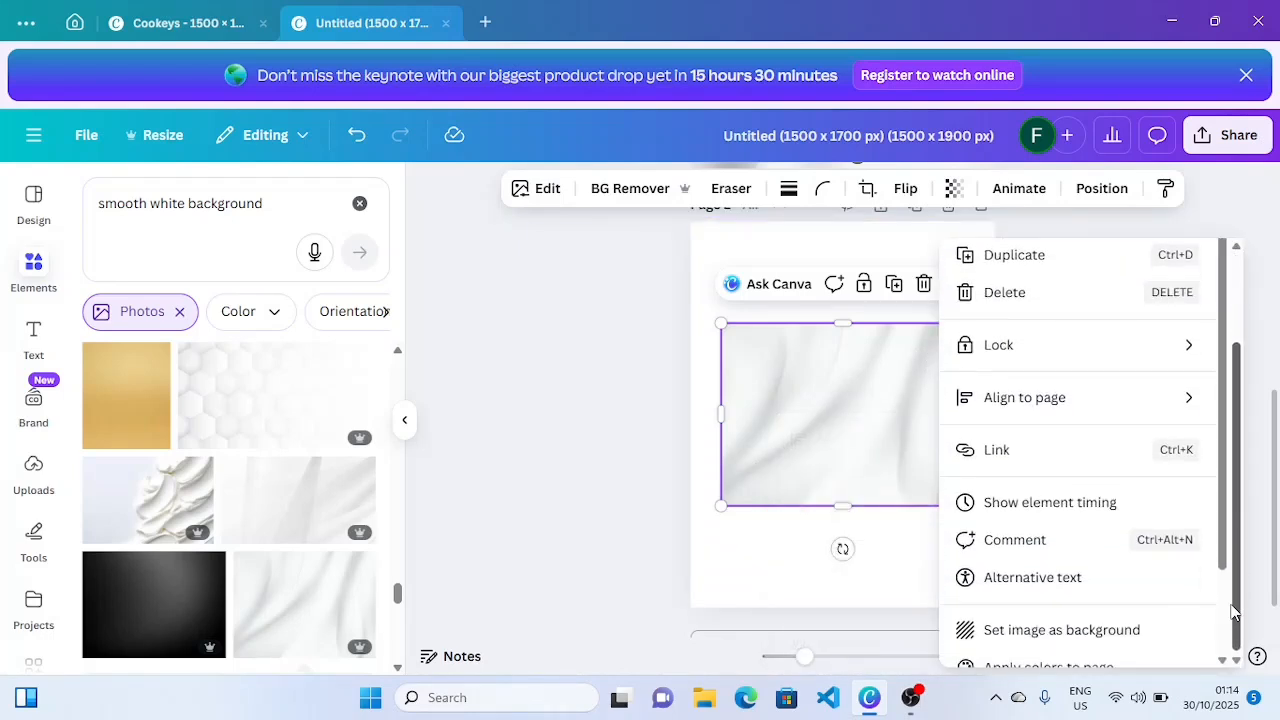
left_click(1080, 645)
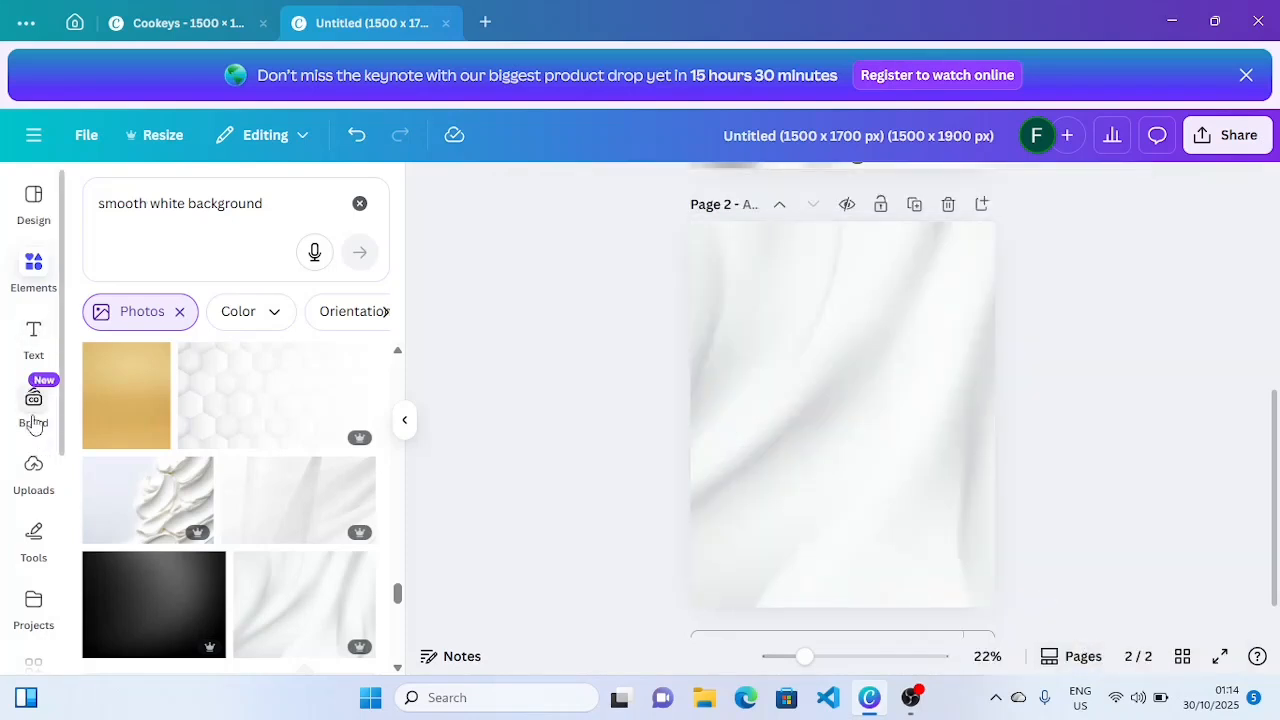
- Add the uploaded house poster to page 2 and remove its background
left_click(22, 467)
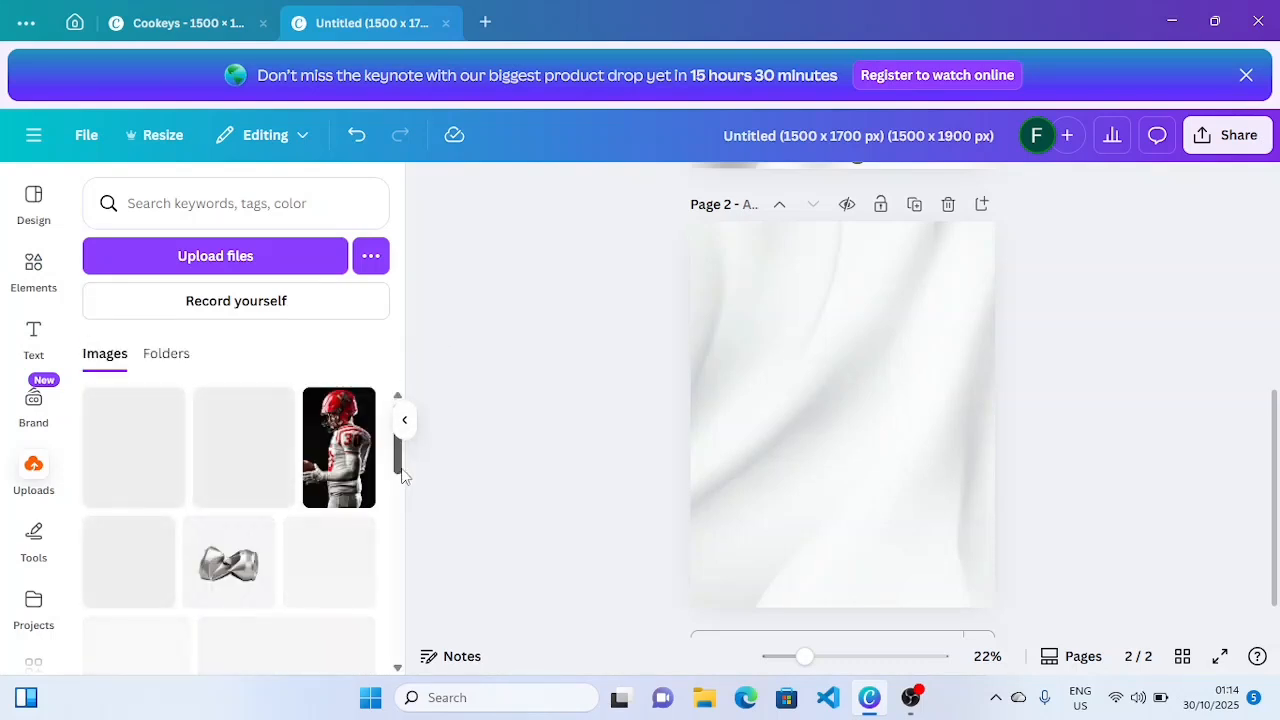
left_click(329, 481)
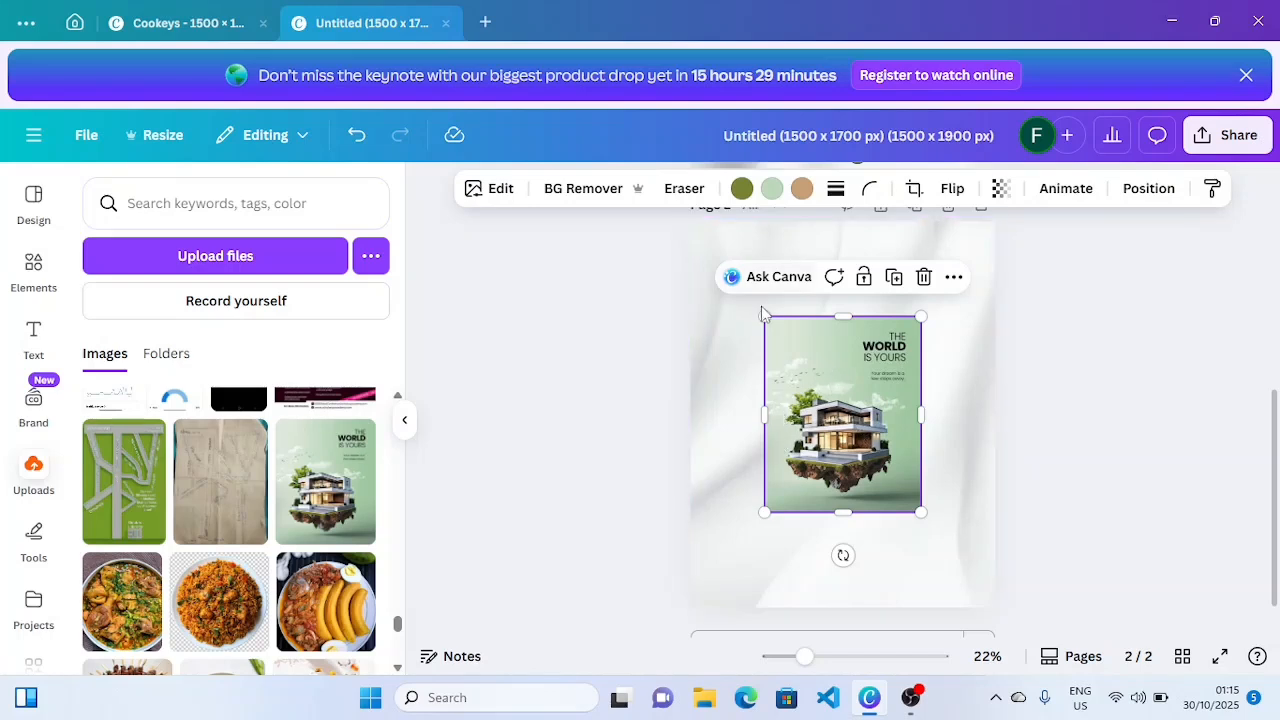
left_click(585, 190)
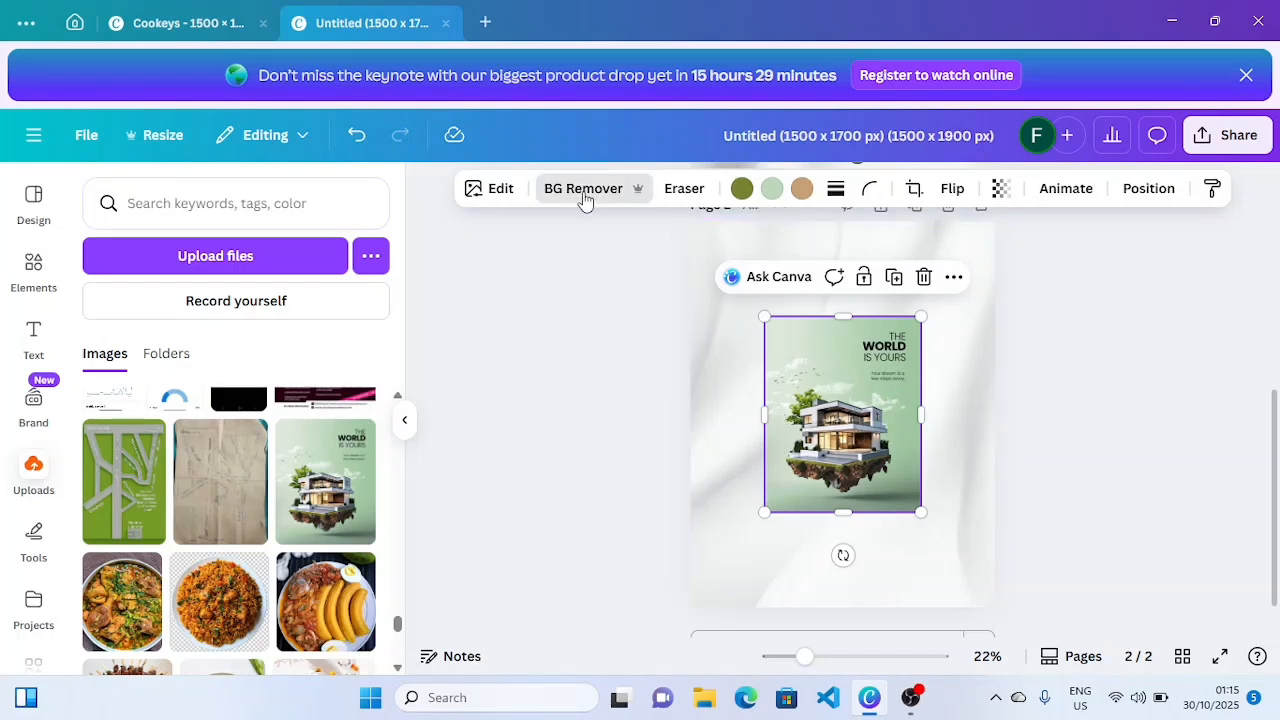
- Crop the empty top off the house, enlarge it from both upper corners and centre it
left_click_drag(843, 316, 856, 380)
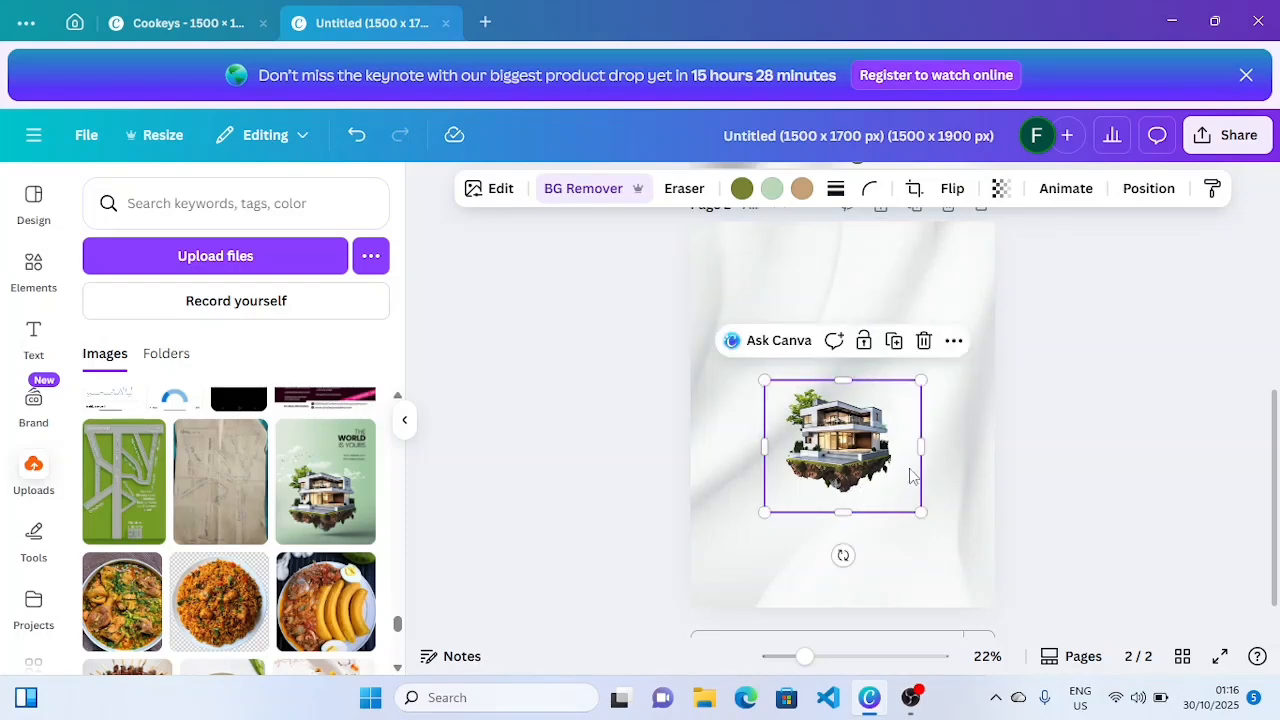
left_click_drag(766, 381, 703, 350)
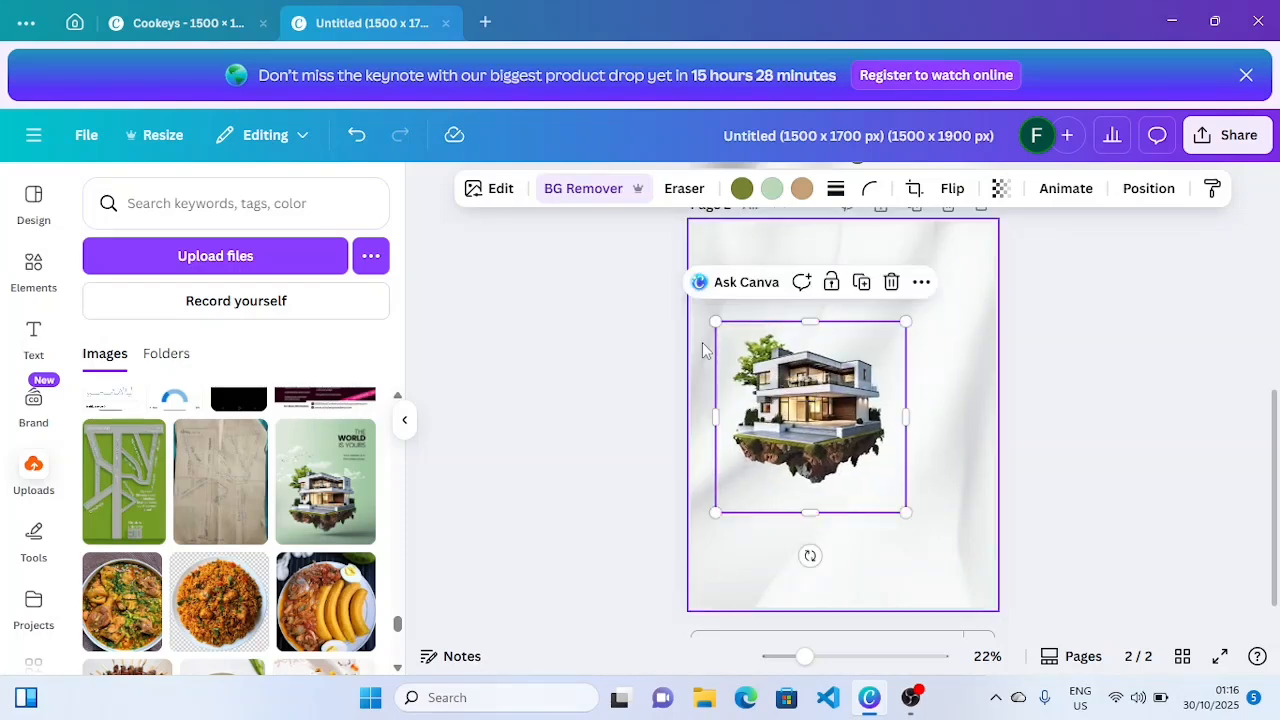
left_click_drag(905, 322, 964, 262)
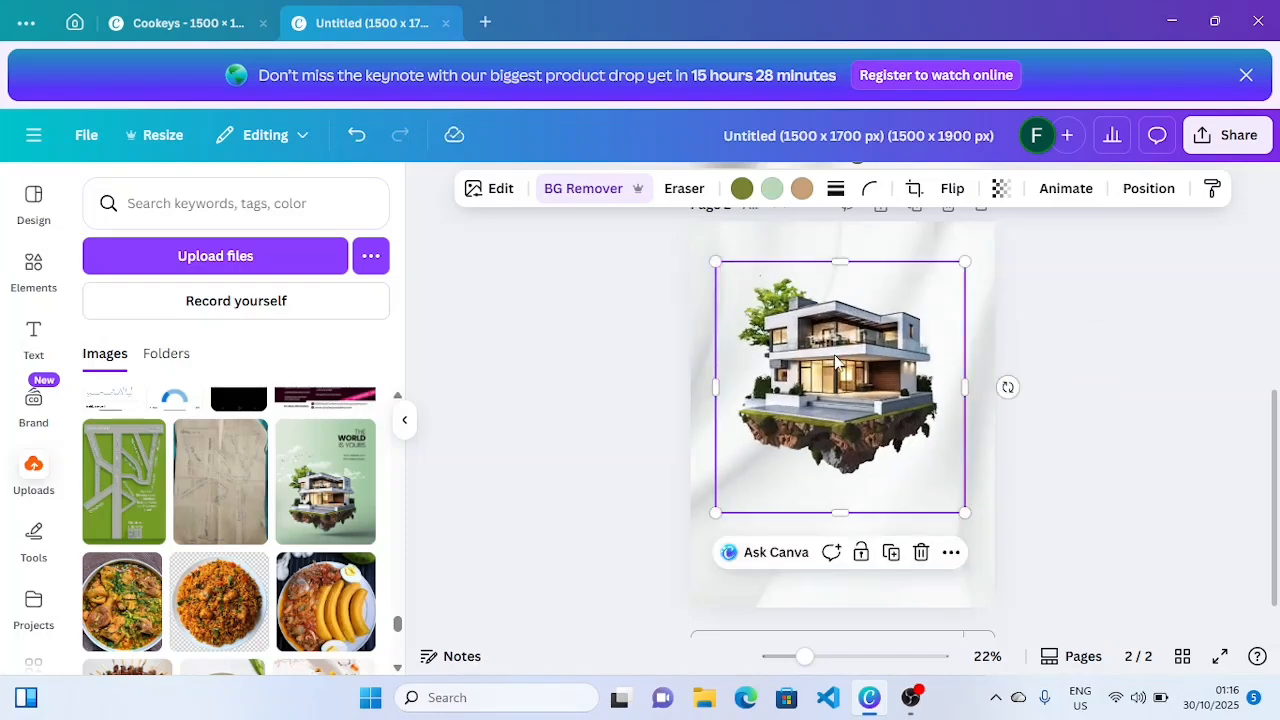
left_click_drag(838, 362, 835, 396)
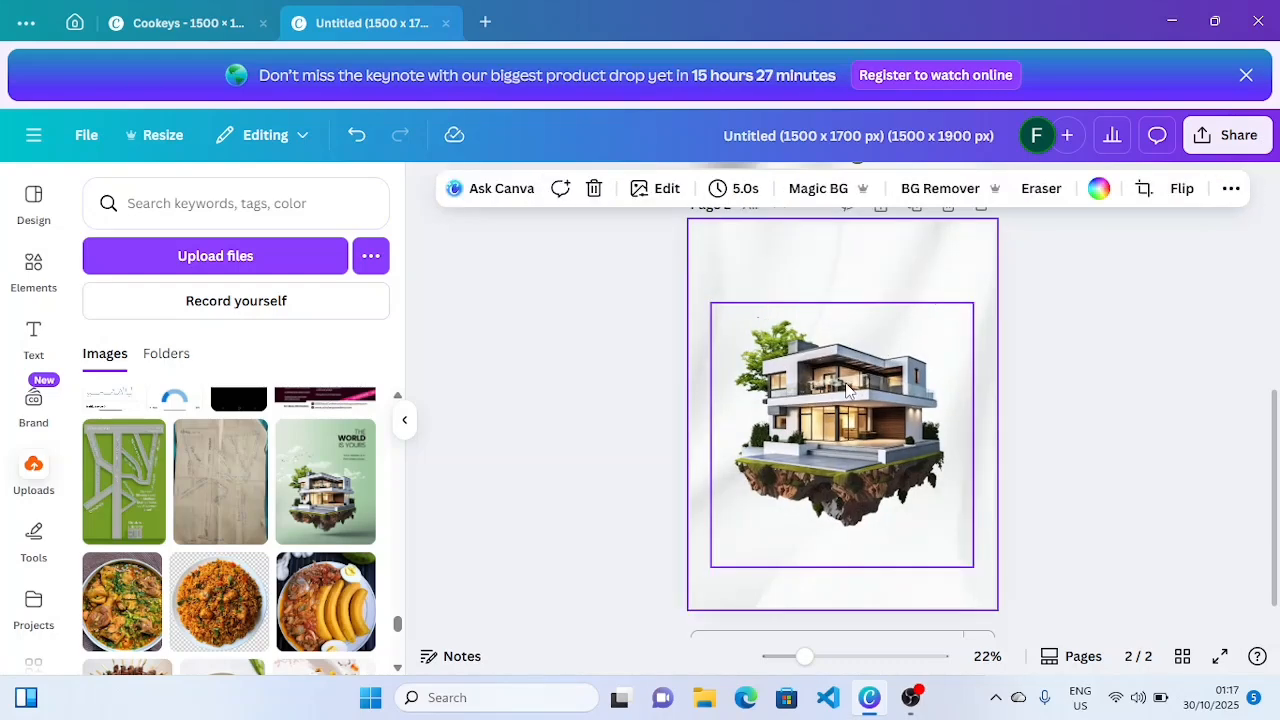
left_click(844, 383)
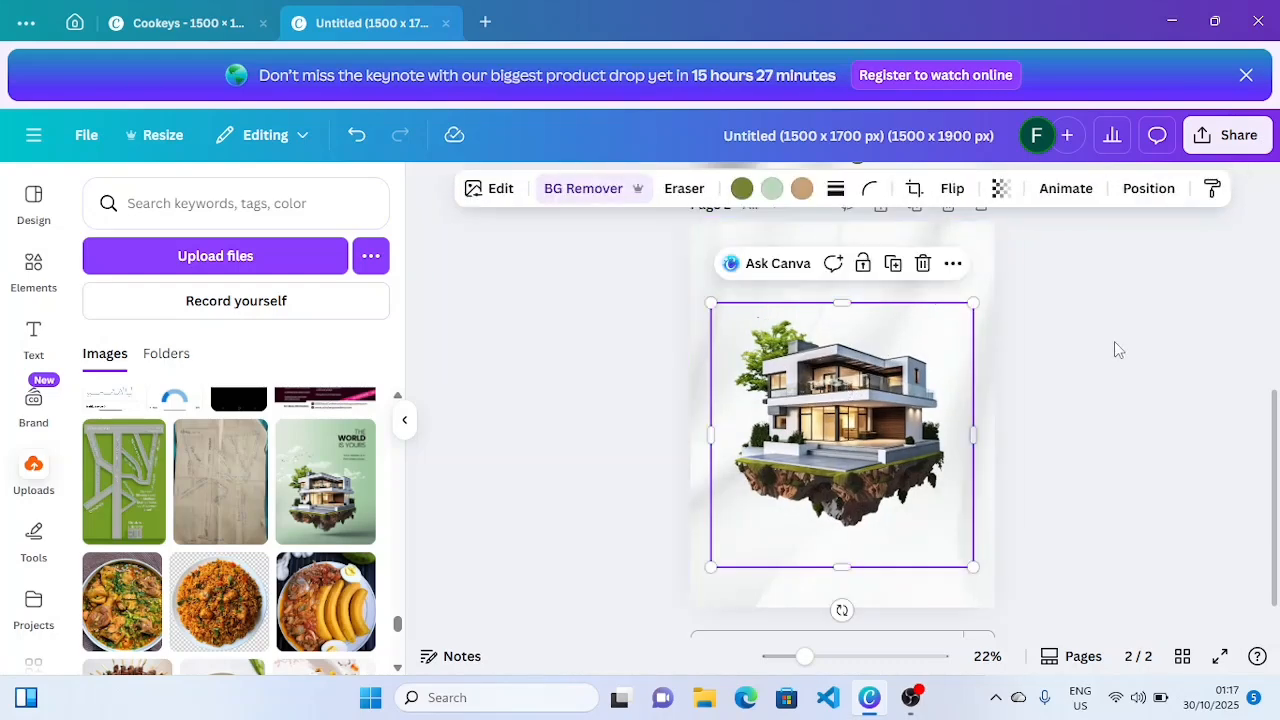
- Add the recently used green square above the house and stretch it into a tall rectangle
left_click(18, 275)
left_click(359, 203)
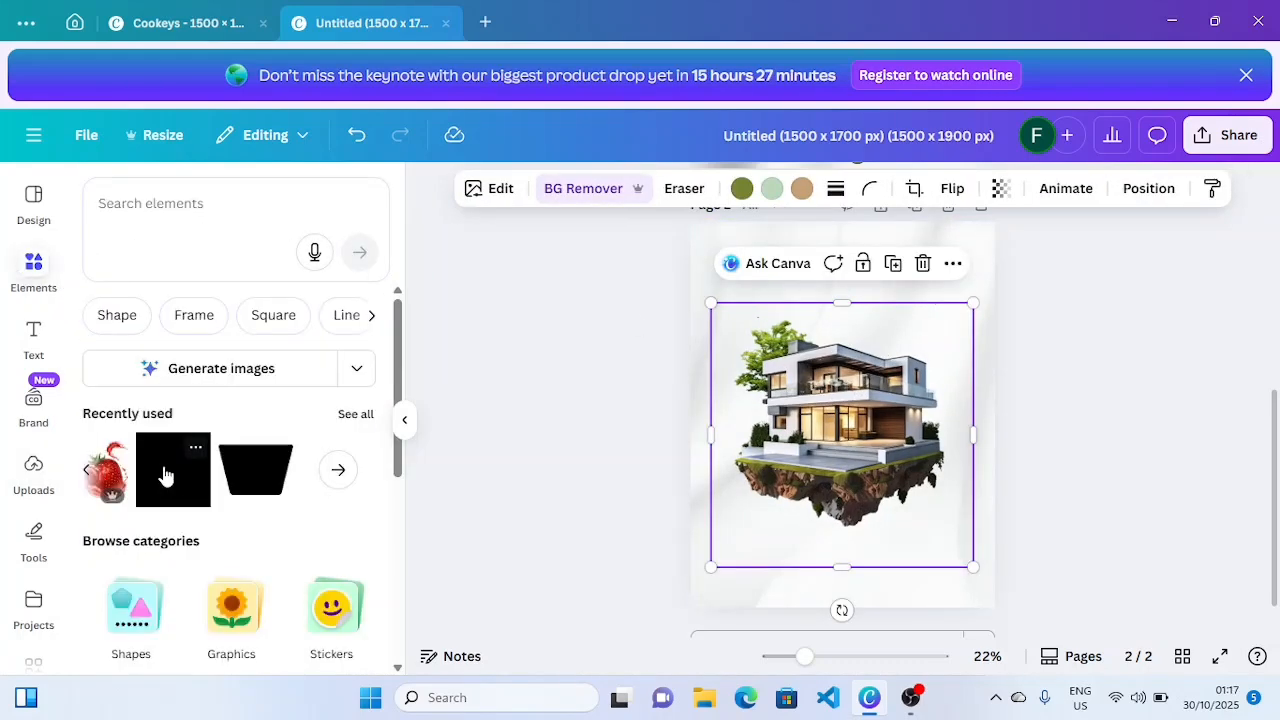
left_click(175, 477)
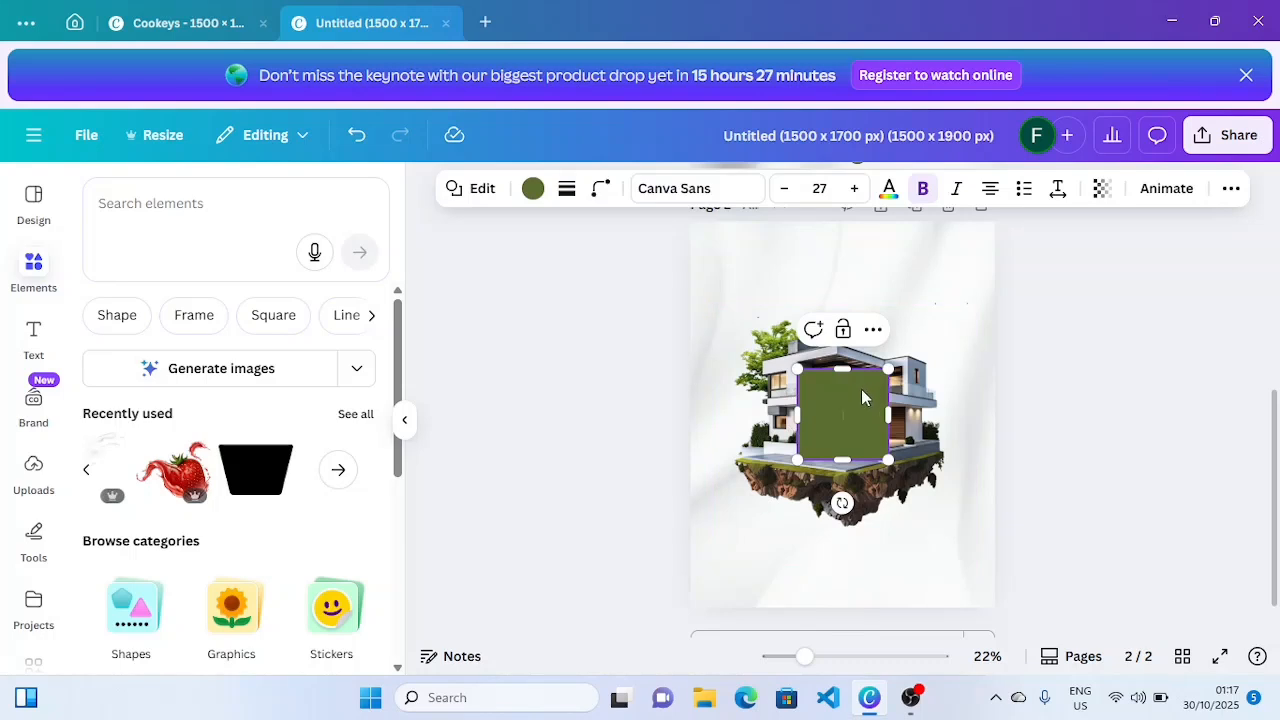
left_click_drag(862, 374, 848, 246)
left_click_drag(878, 312, 846, 409)
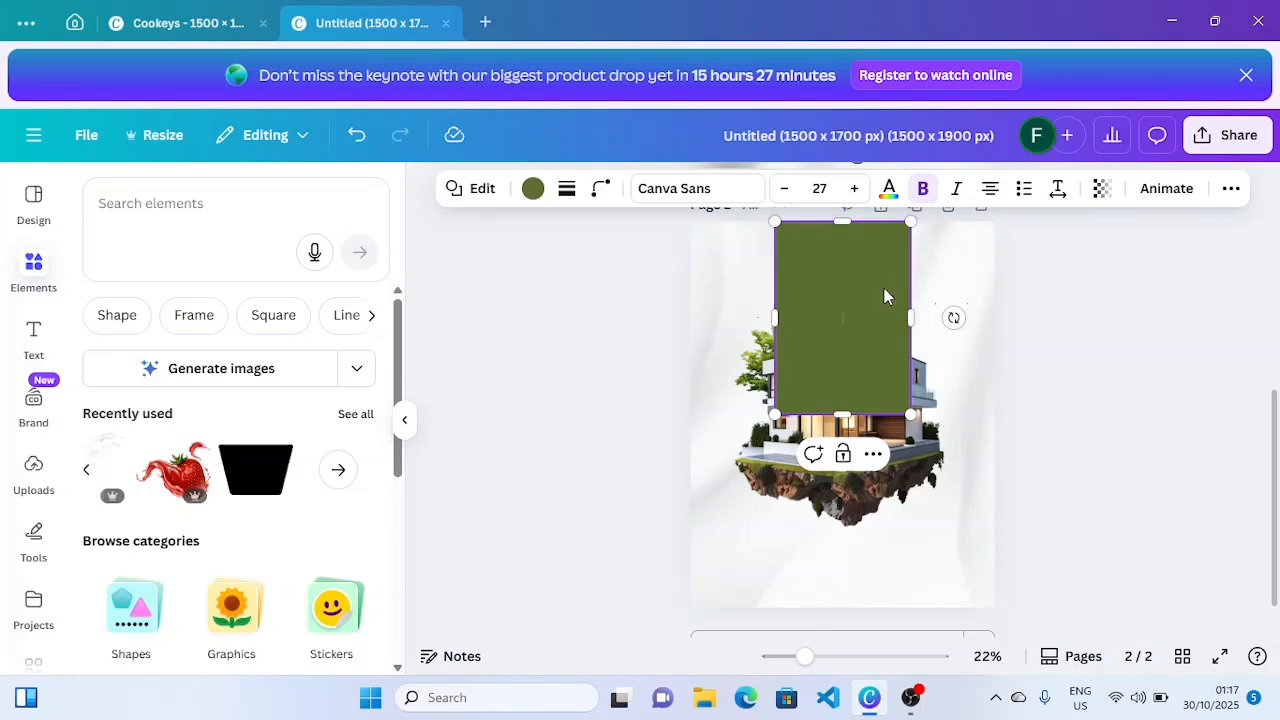
- Send the green rectangle backward so it sits behind the house
left_click(873, 454)
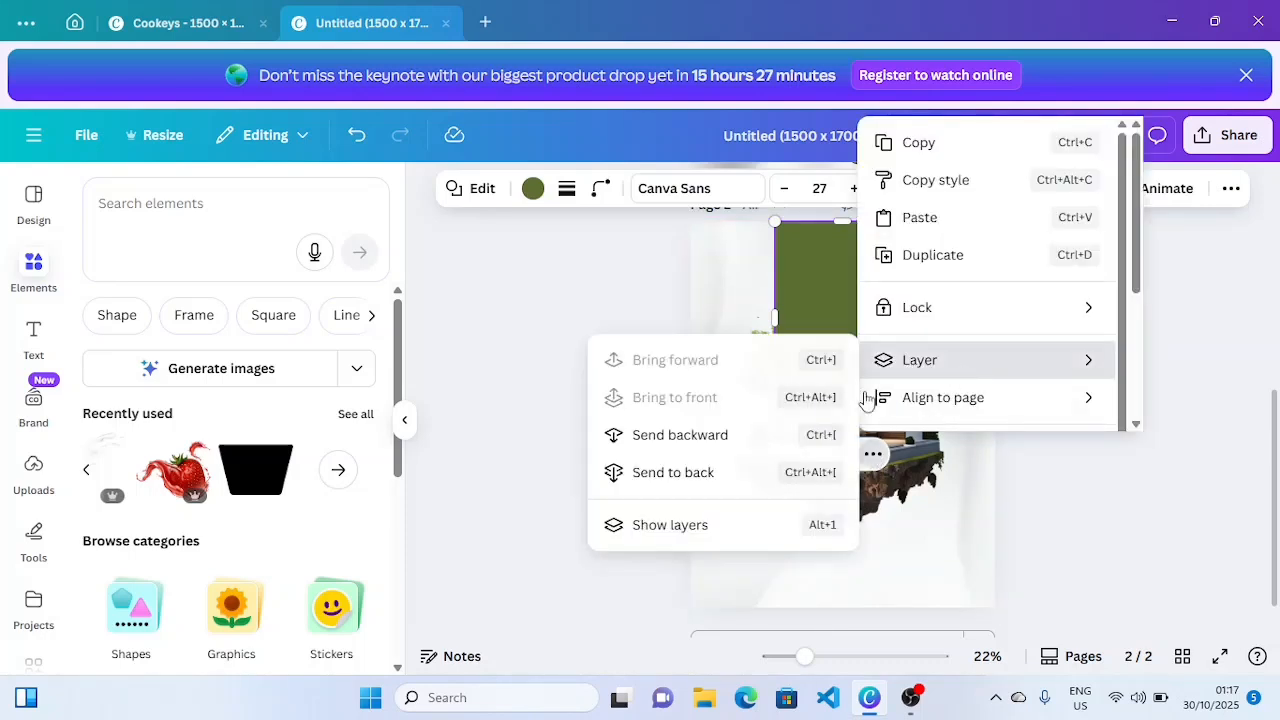
mouse_move(942, 368)
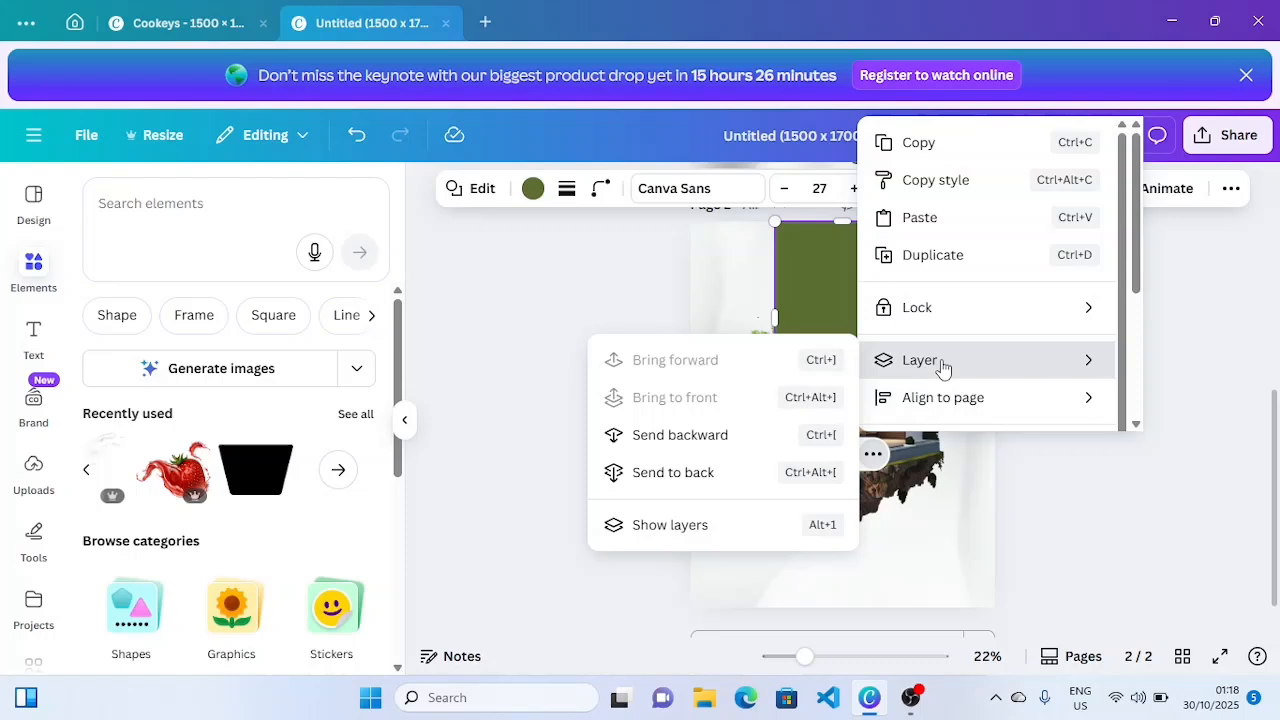
left_click(727, 447)
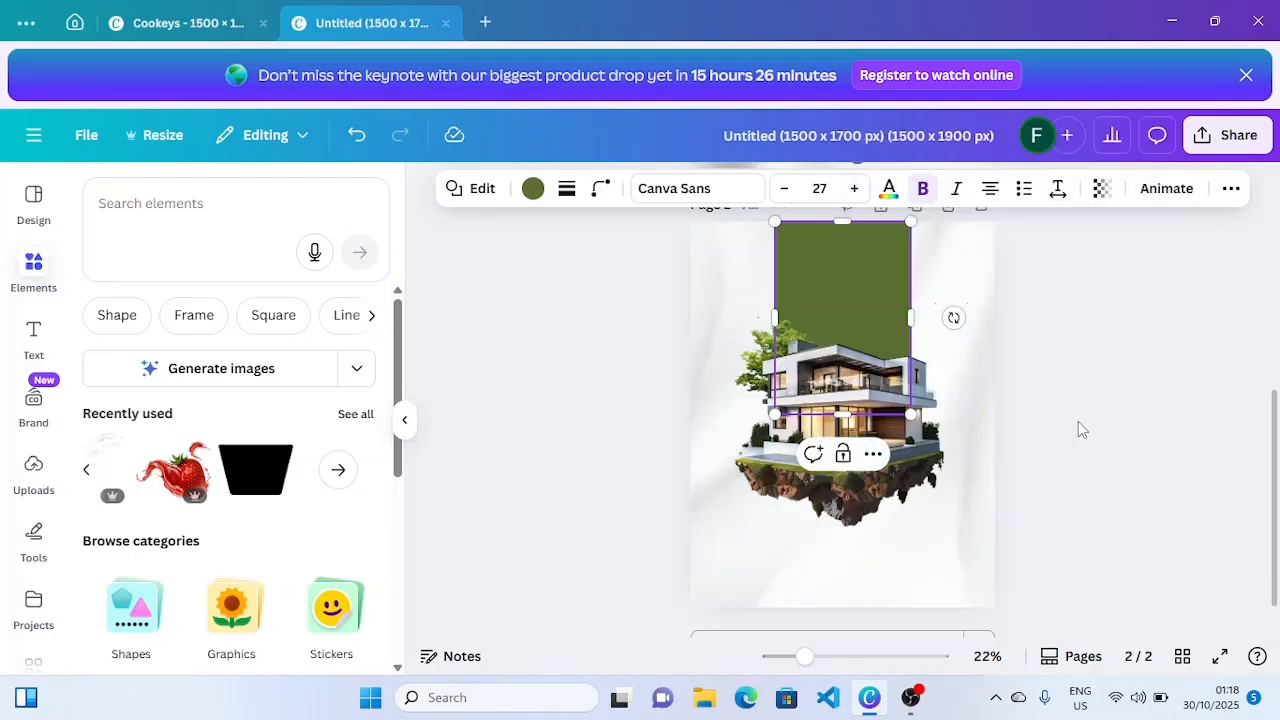
left_click(792, 280)
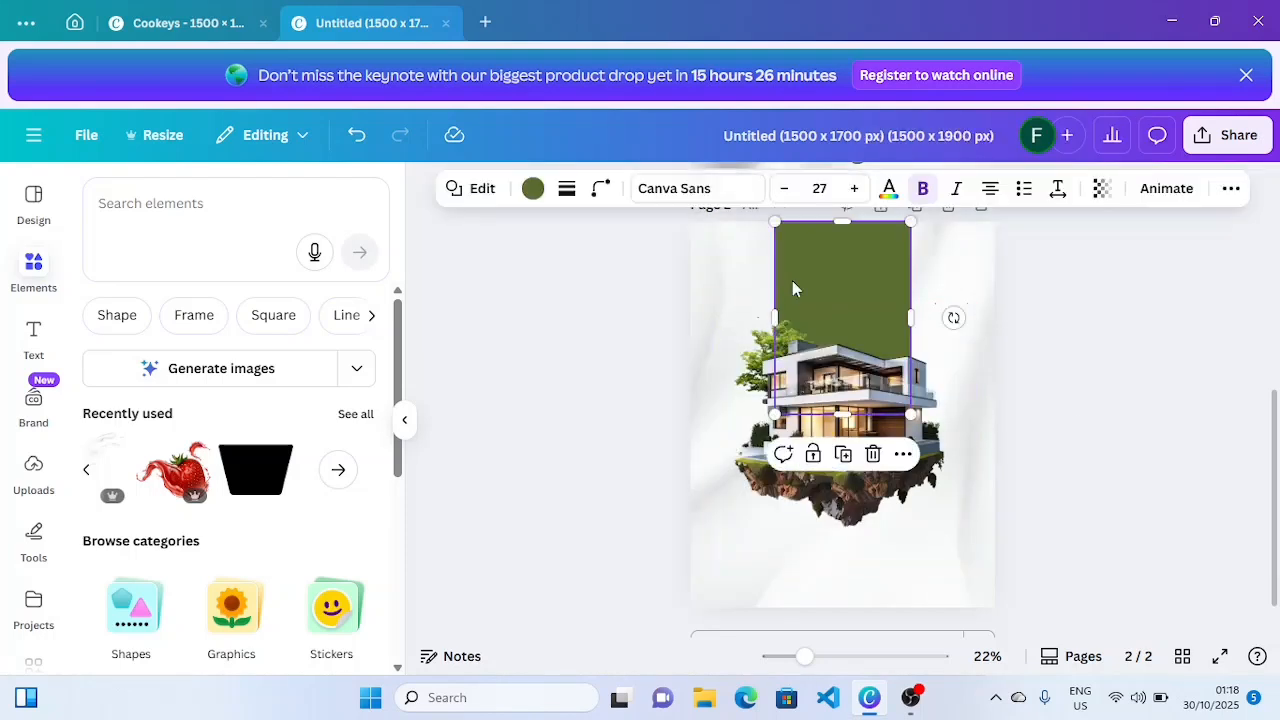
- Duplicate the green rectangle below the house as a short bar of height 130
left_click(843, 454)
left_click_drag(878, 316, 840, 523)
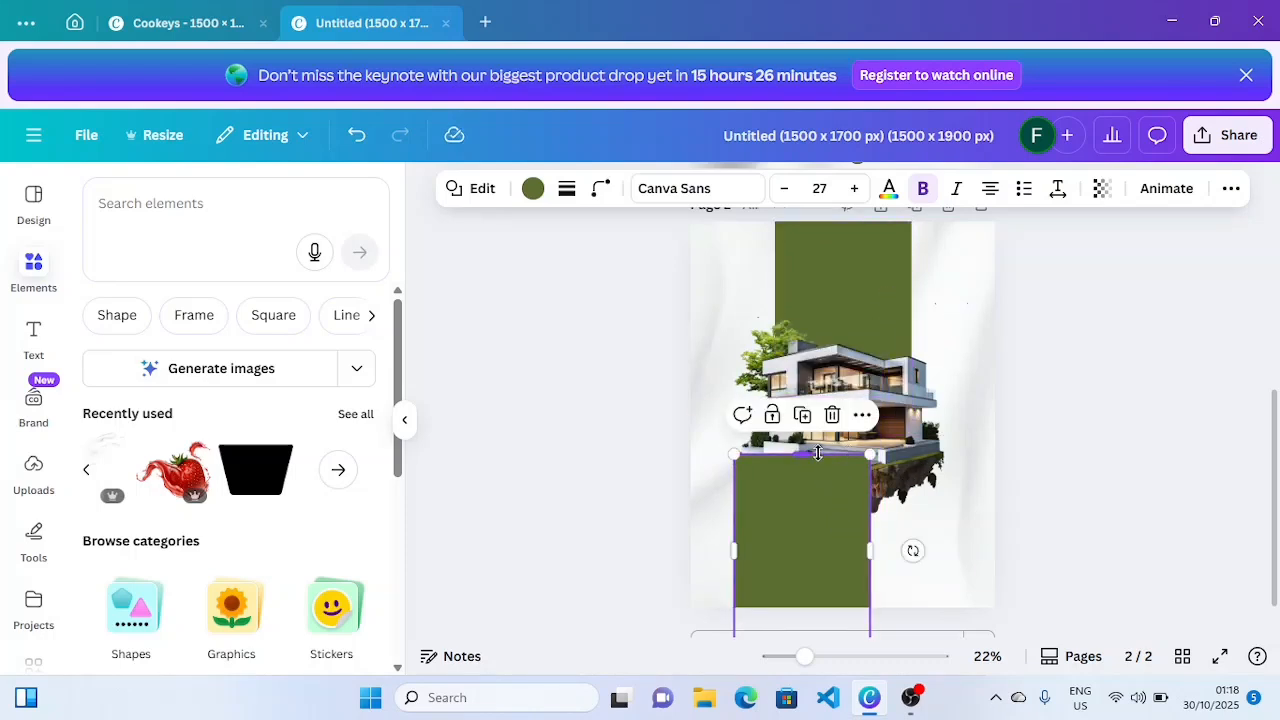
left_click_drag(806, 452, 965, 491)
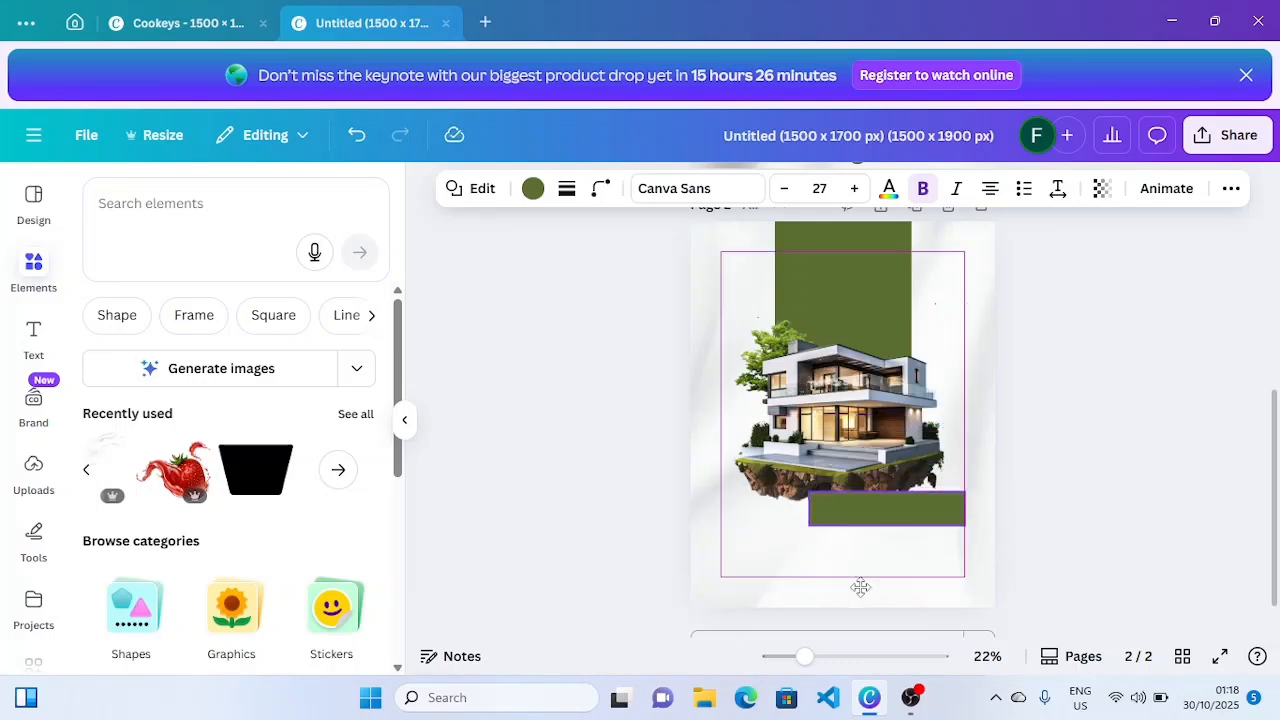
left_click_drag(860, 587, 827, 620)
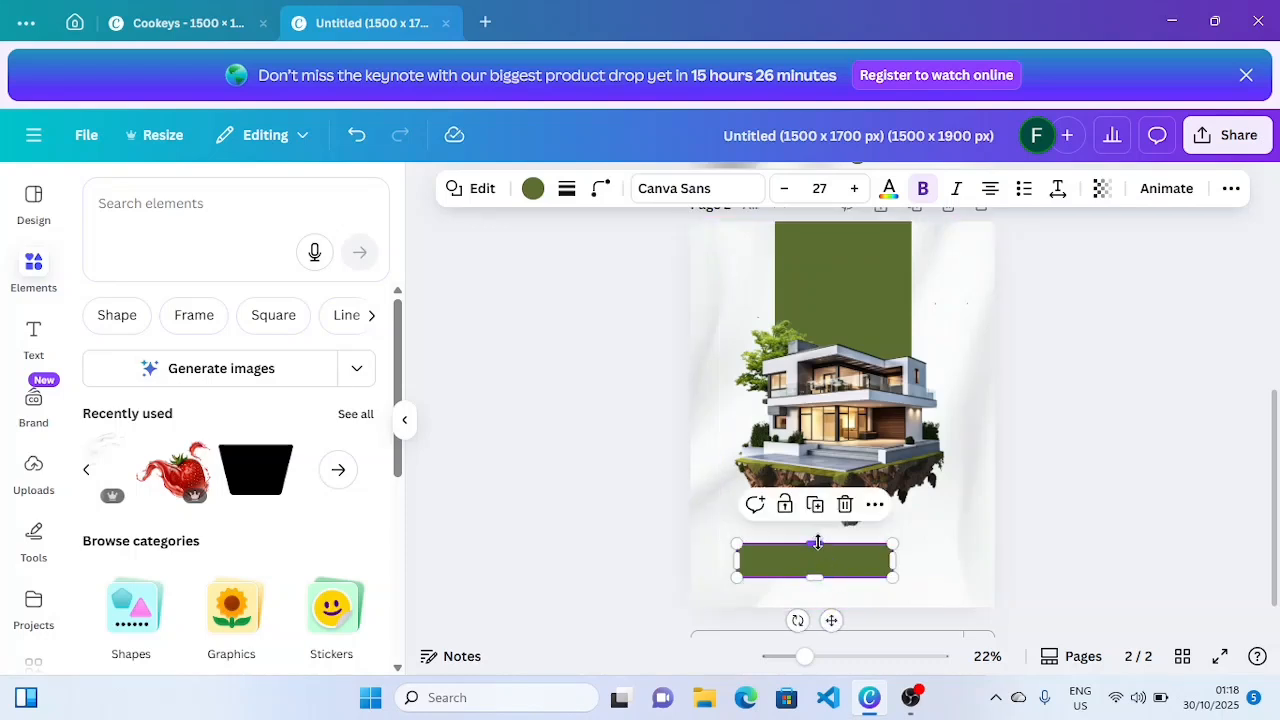
left_click_drag(817, 542, 816, 549)
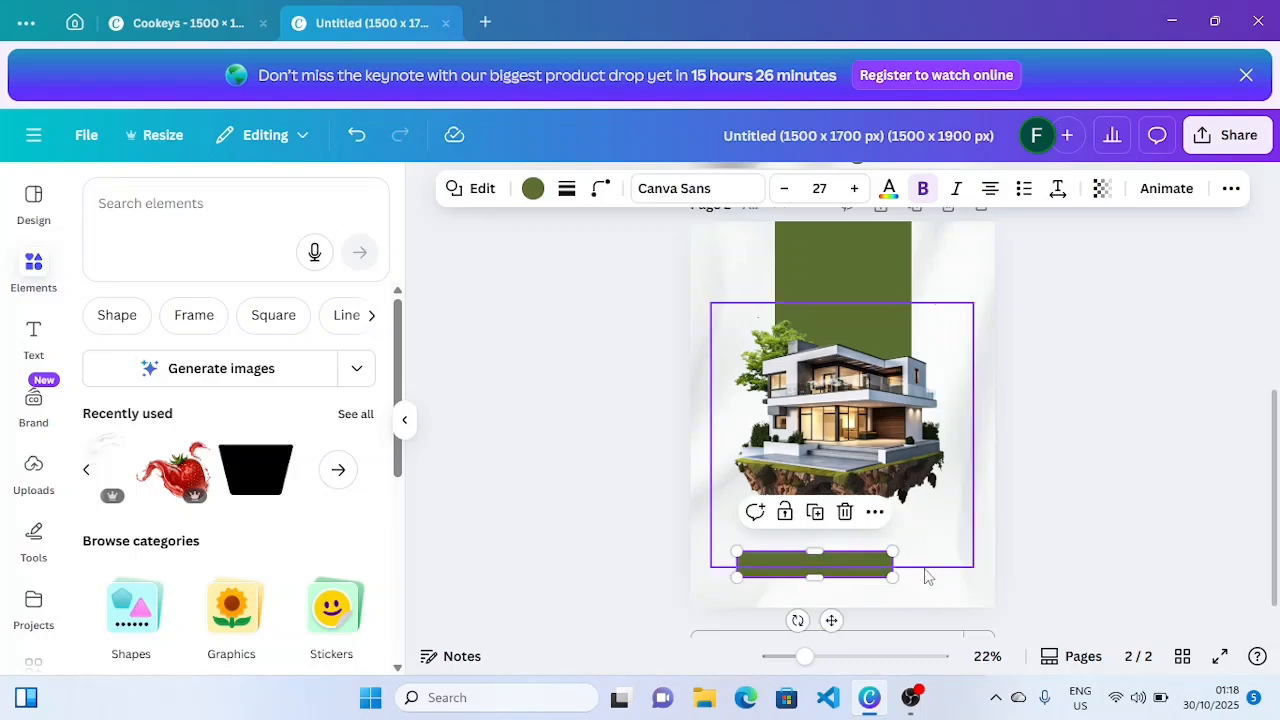
- Widen the green bar to about 1,200 and give it corner rounding of 35
left_click_drag(894, 564, 963, 558)
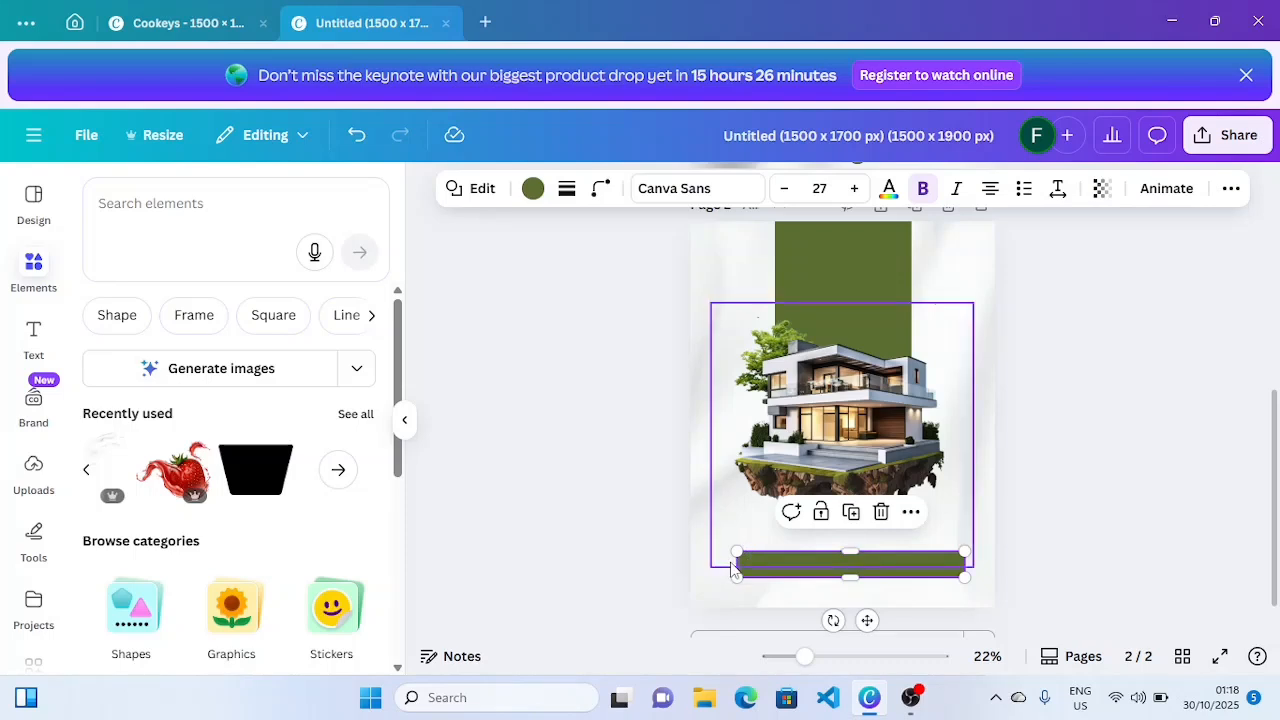
left_click_drag(731, 562, 724, 562)
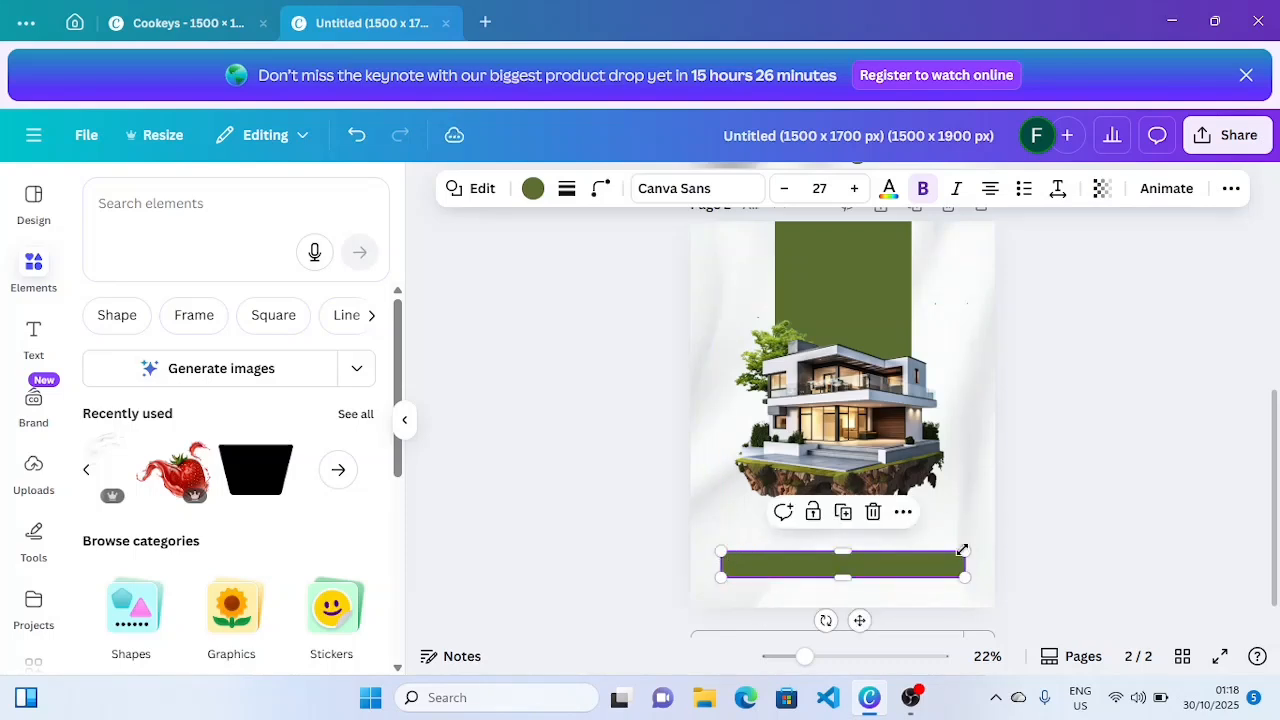
left_click(600, 190)
left_click_drag(505, 265, 554, 267)
left_click(585, 452)
left_click(585, 452)
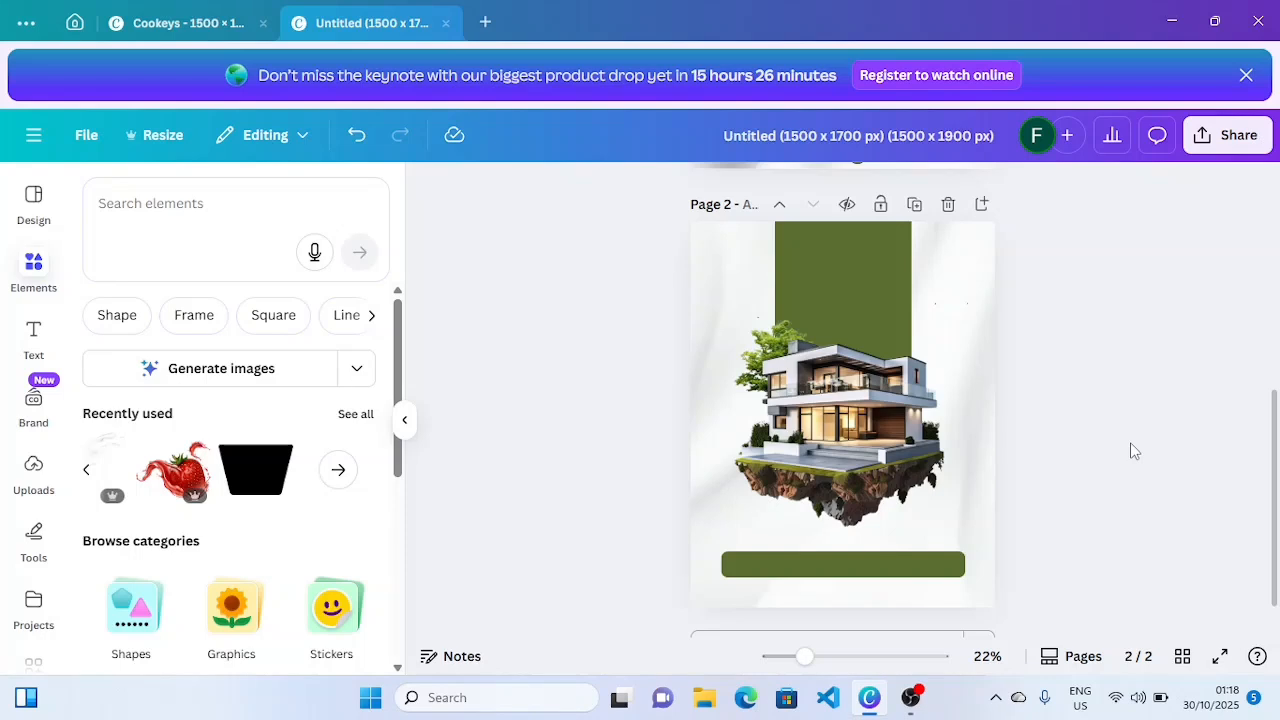
- Place the circular house logo from the 'real estate logo' search in the top-left corner
left_click(242, 208)
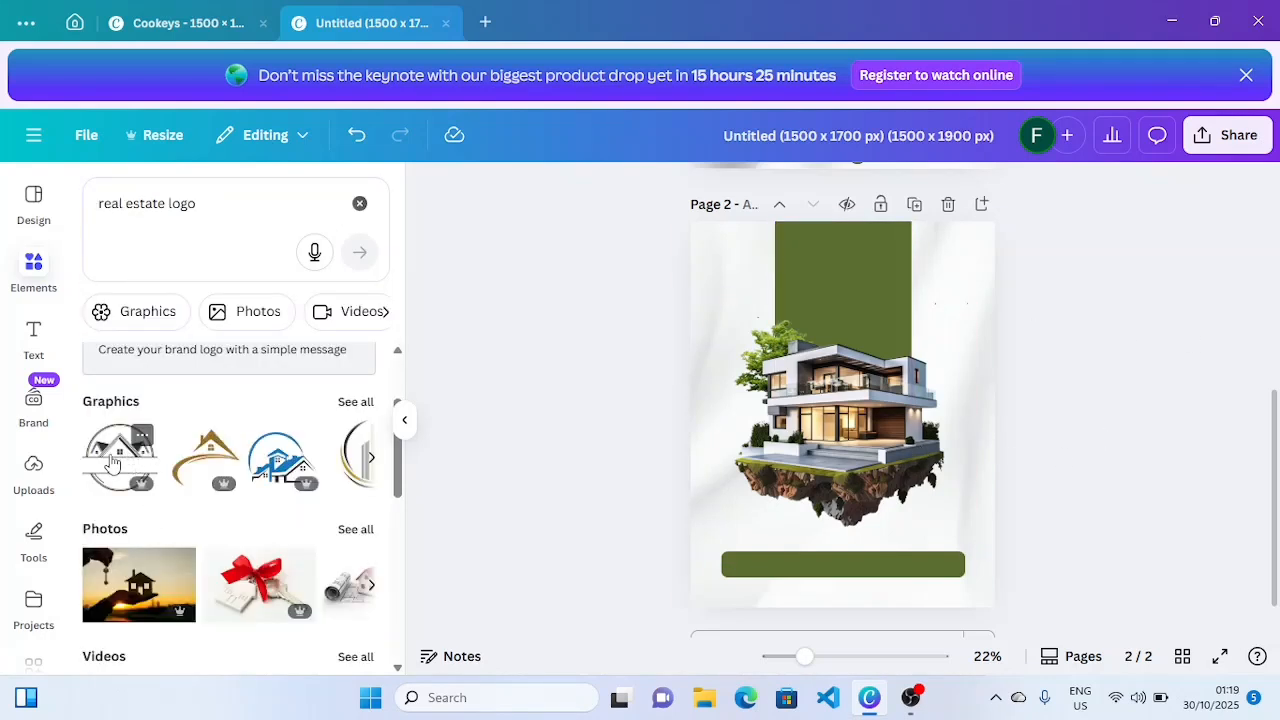
left_click(113, 462)
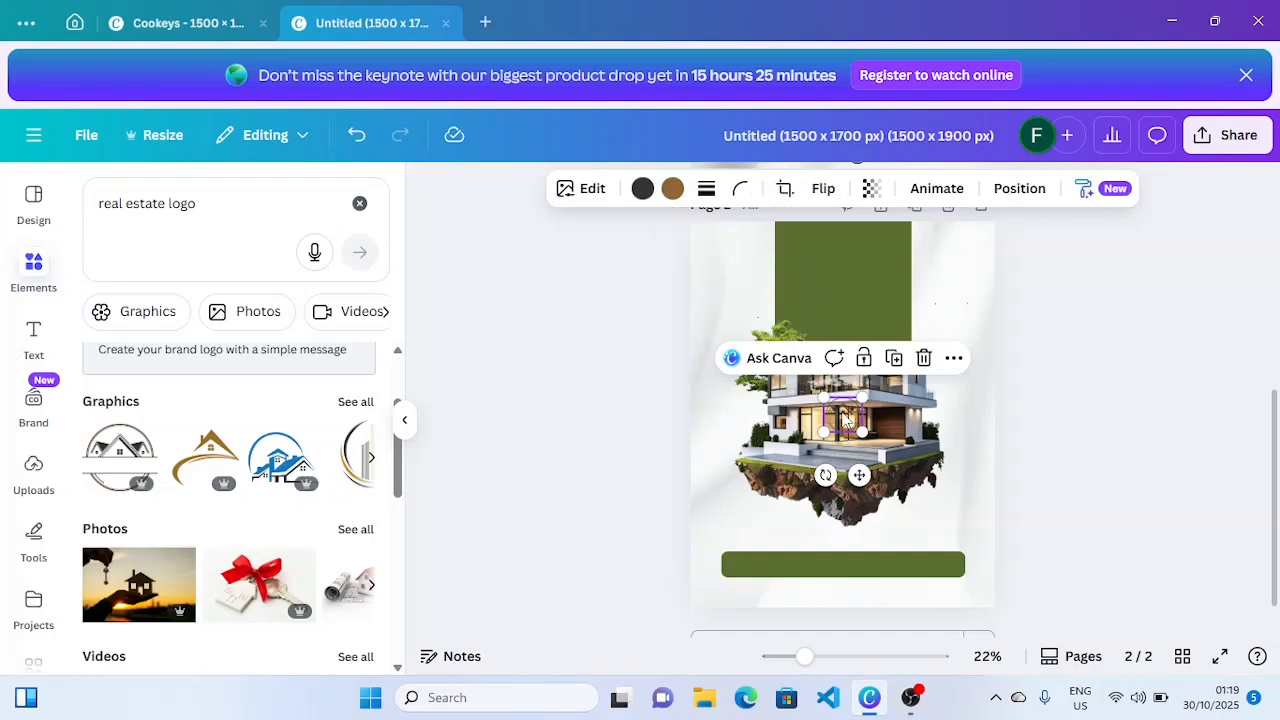
left_click_drag(845, 420, 741, 247)
left_click(1022, 279)
left_click(200, 207)
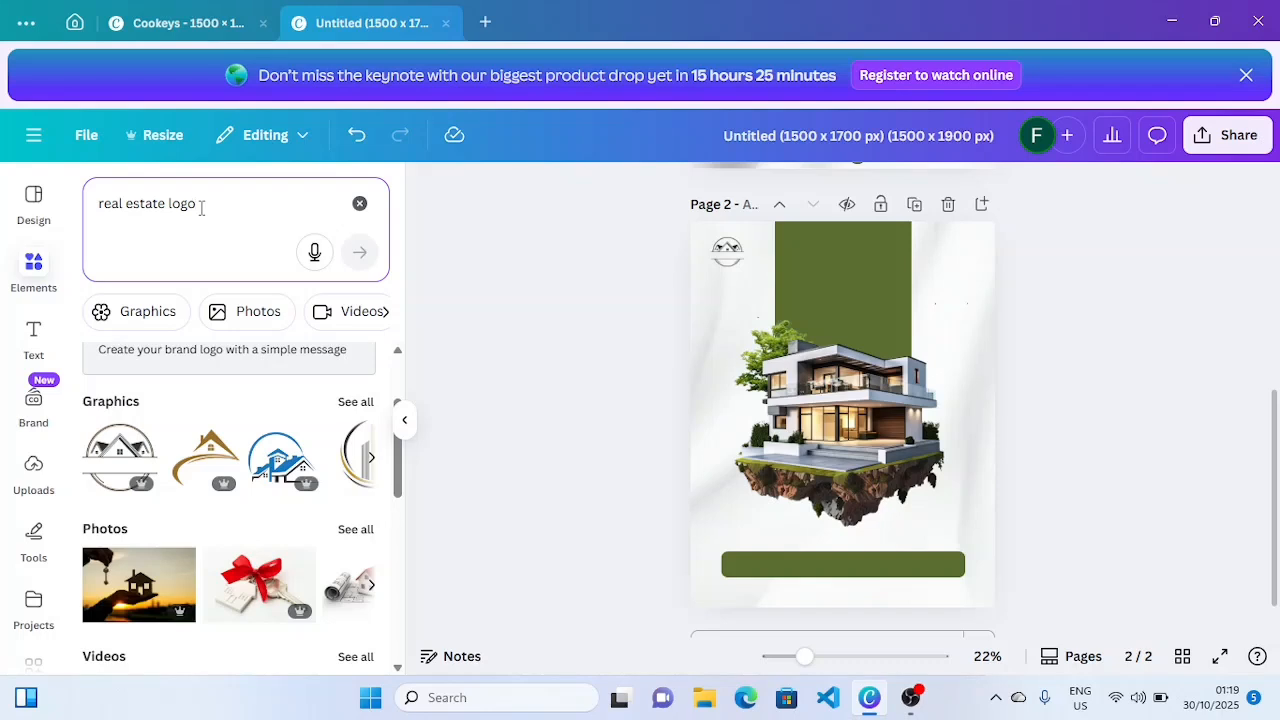
key("BackSpace")
key("BackSpace")
key("BackSpace")
key("BackSpace")
key("BackSpace")
key("BackSpace")
key("BackSpace")
key("BackSpace")
key("BackSpace")
key("BackSpace")
key("BackSpace")
key("BackSpace")
key("BackSpace")
key("BackSpace")
key("BackSpace")
key("BackSpace")
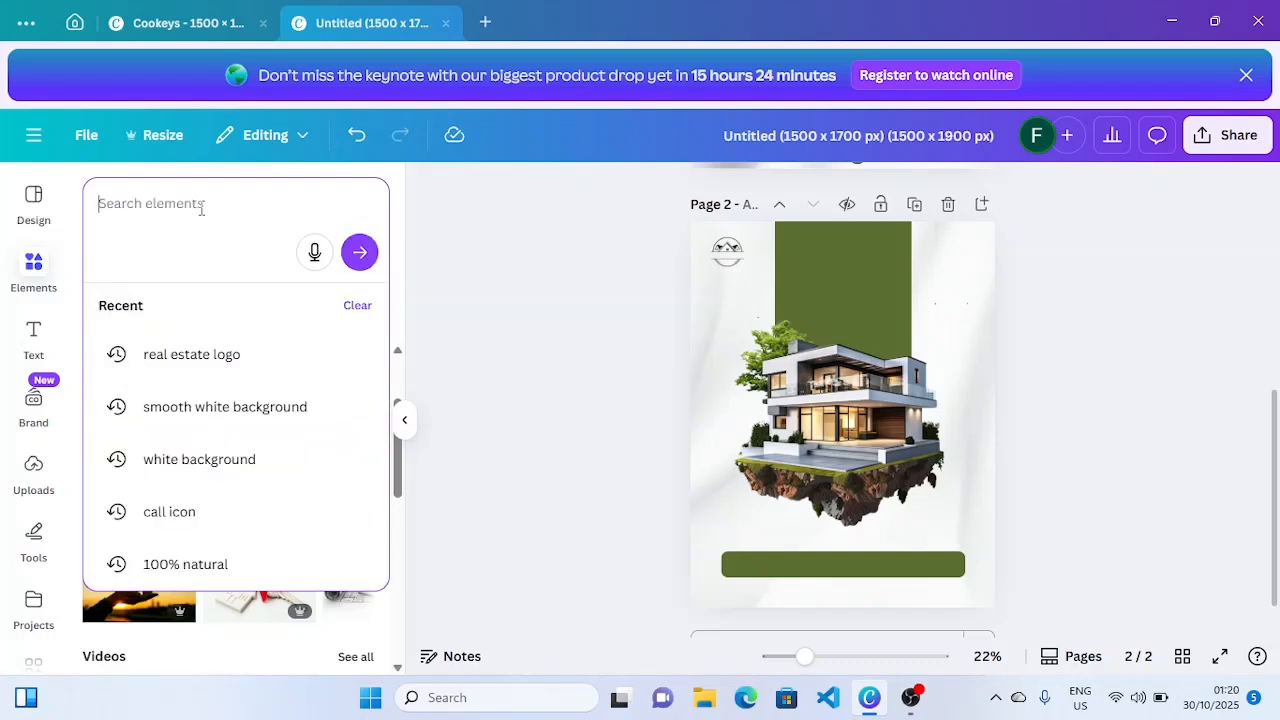
- Add a Cloud effect graphic above the roof, send it behind the house and duplicate it rightward
type("clo")
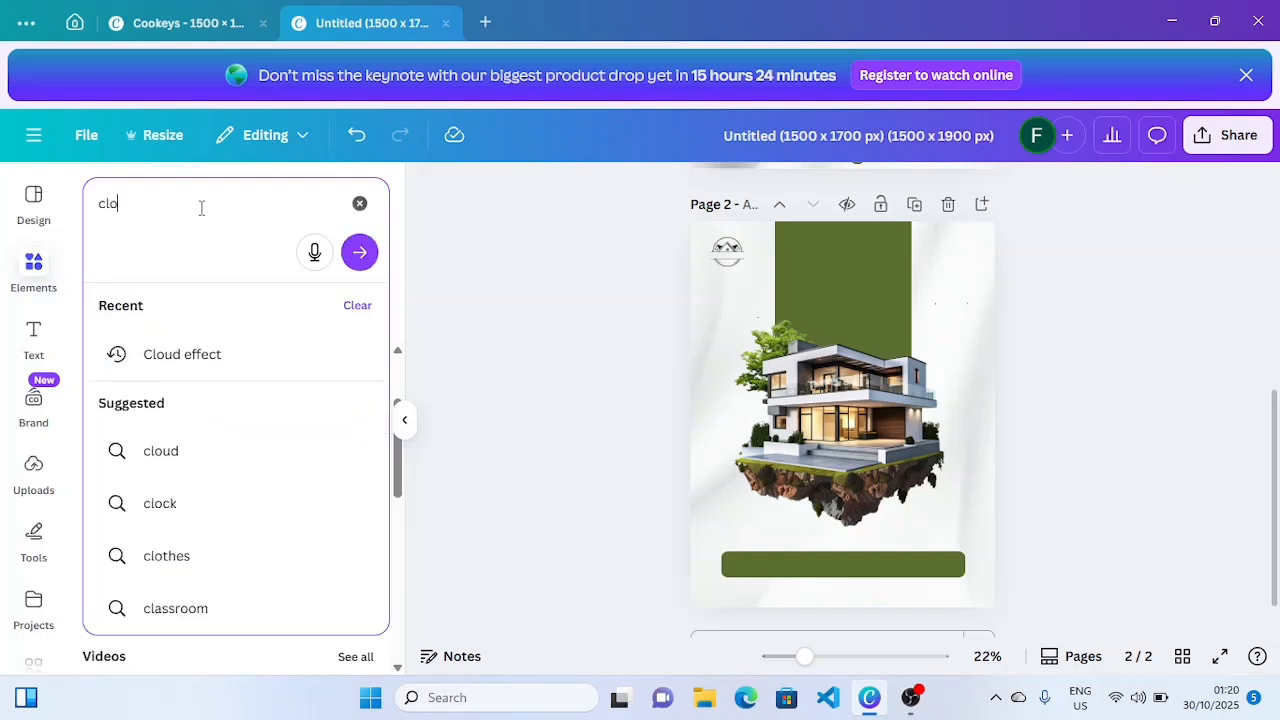
left_click(182, 354)
left_click(204, 478)
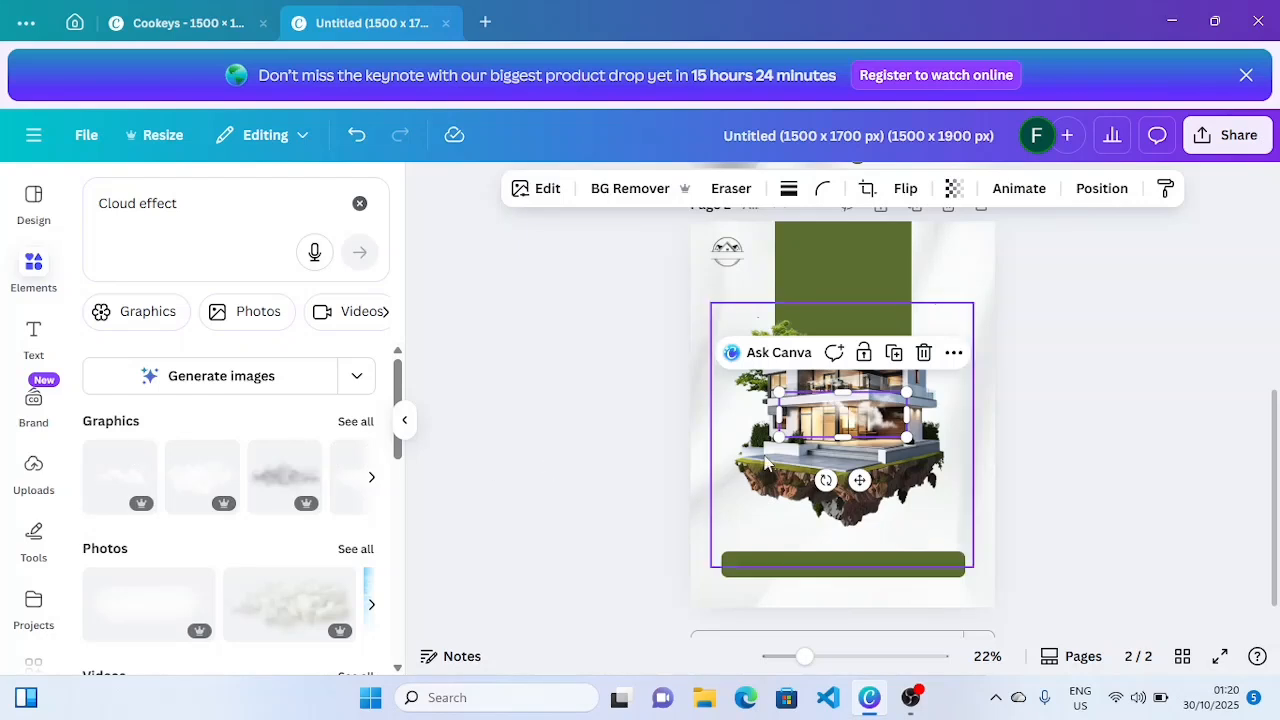
left_click_drag(833, 395, 799, 343)
left_click(1077, 199)
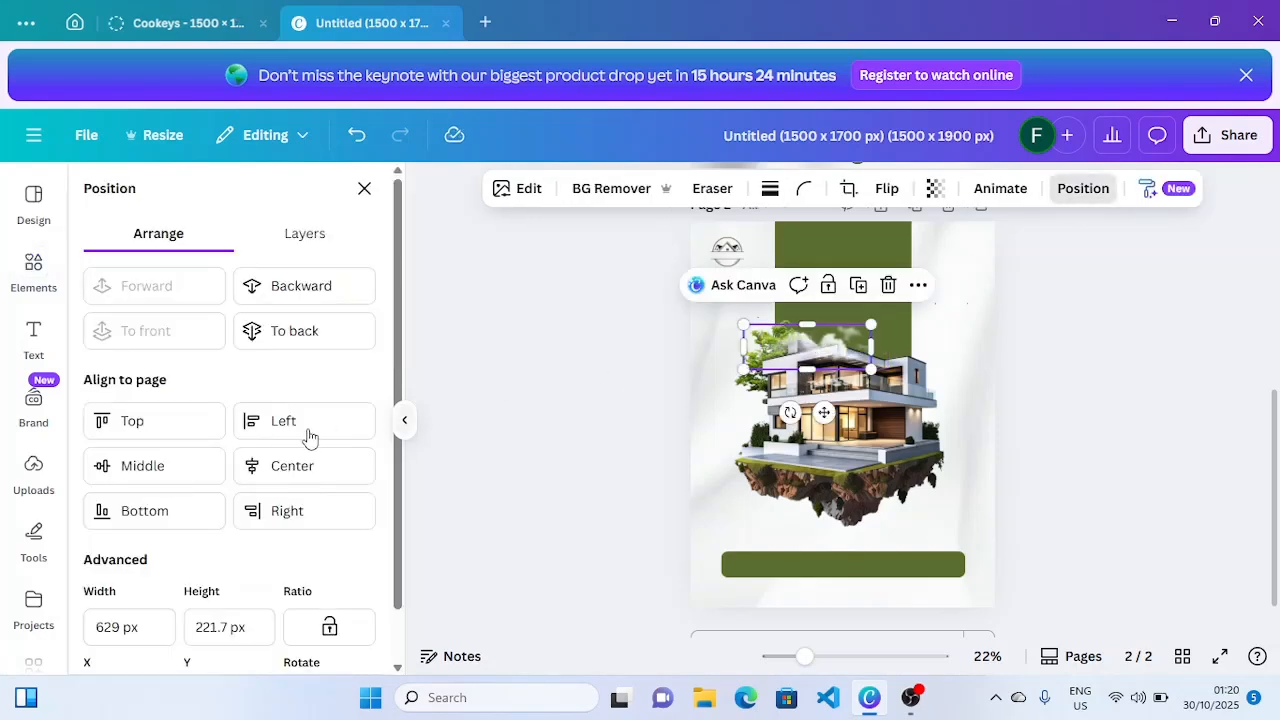
left_click(300, 294)
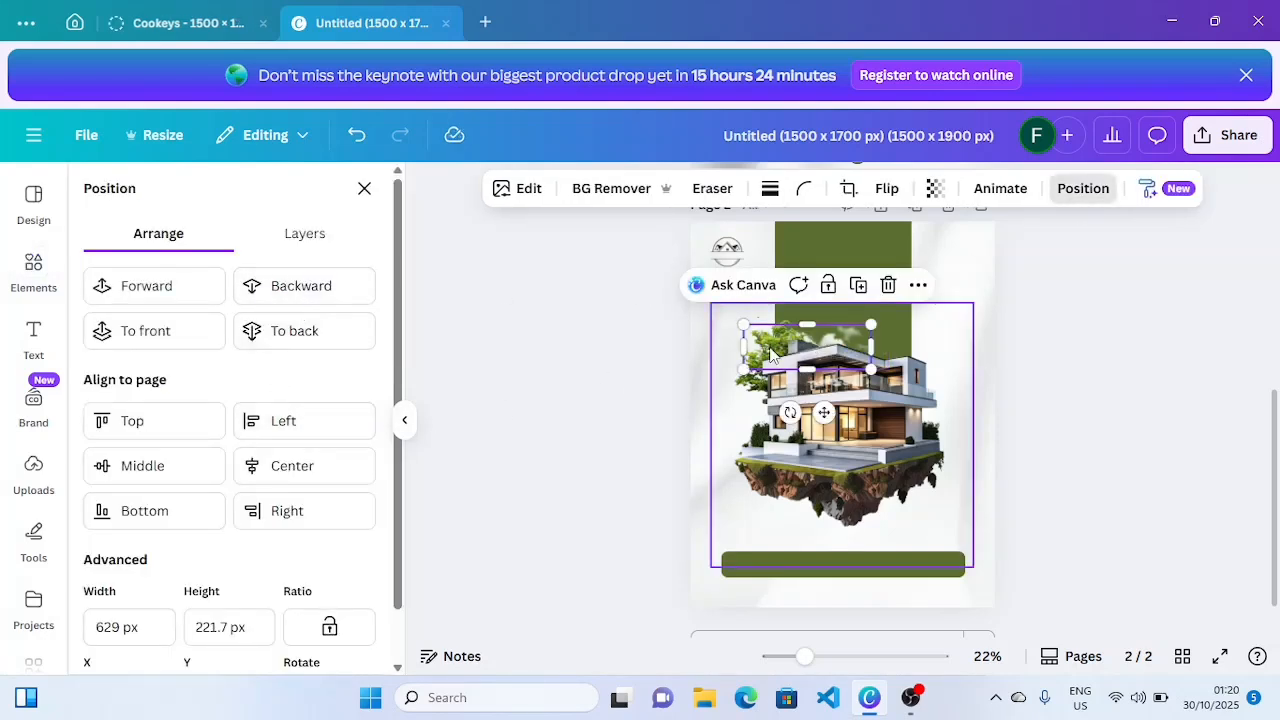
left_click(859, 287)
left_click_drag(845, 347, 960, 352)
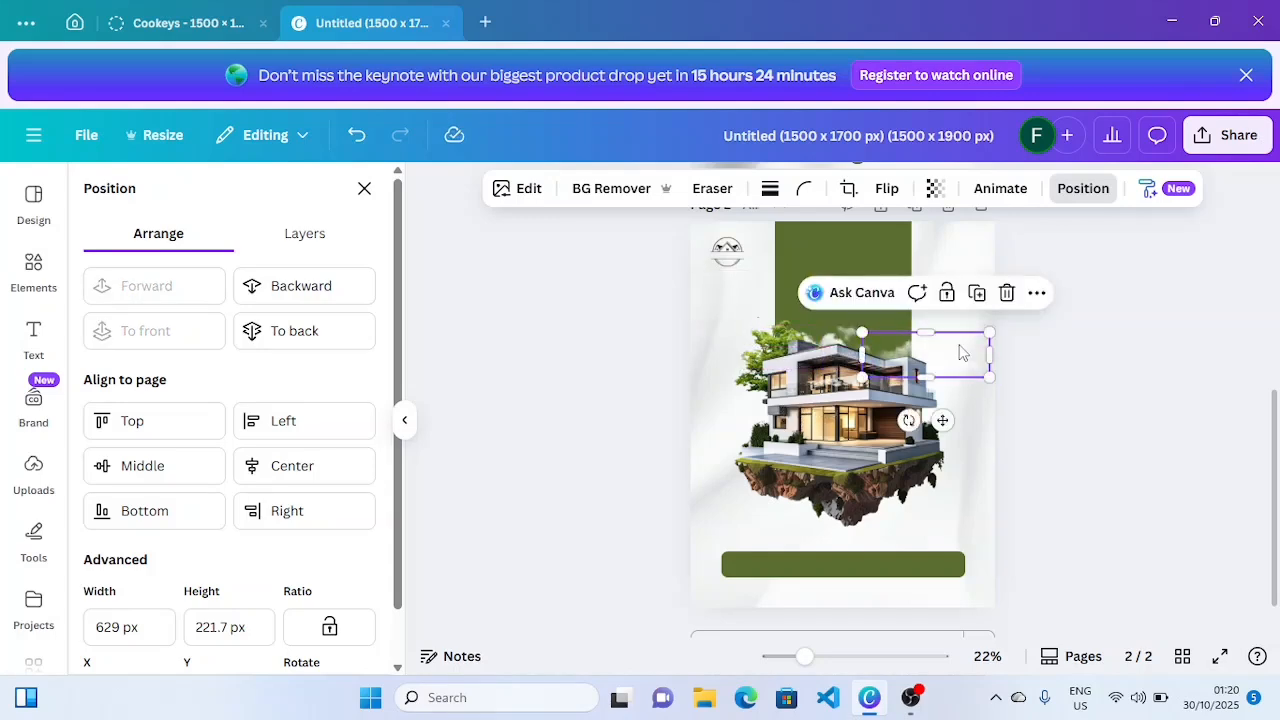
left_click(1145, 362)
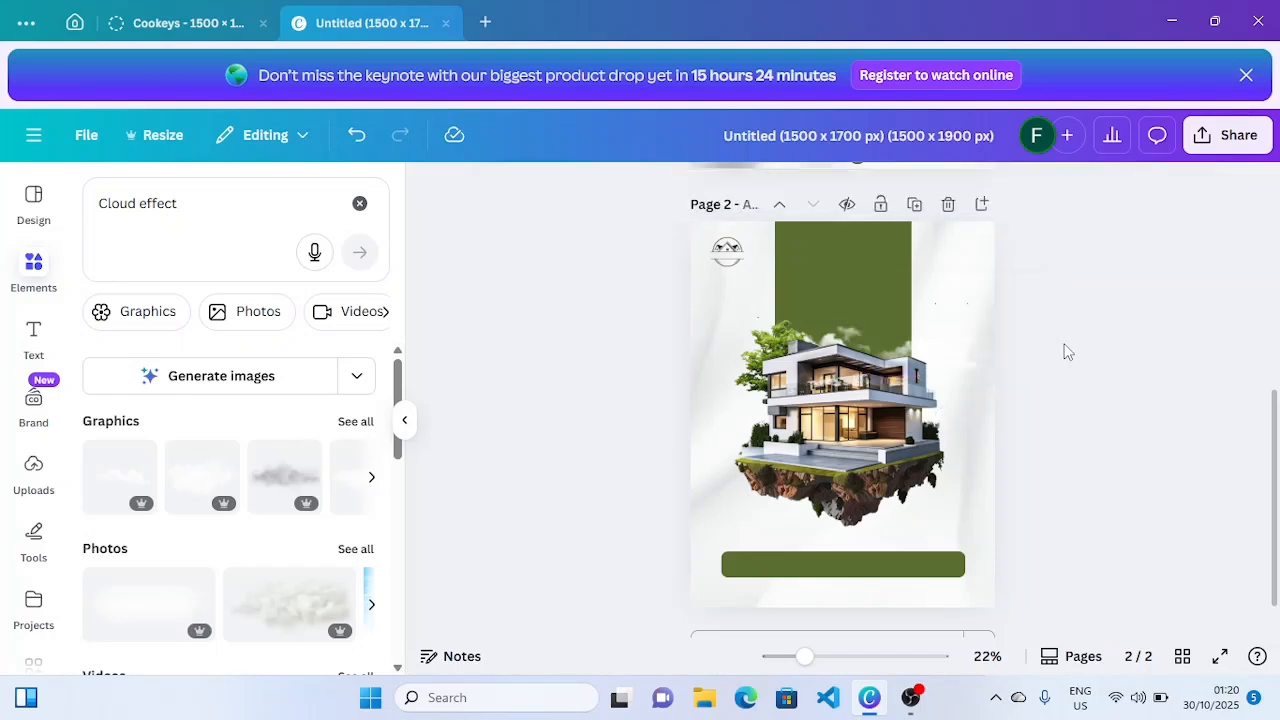
- Duplicate the house to the left, send it to back, shrink it and fade it to transparency 20
left_click(829, 405)
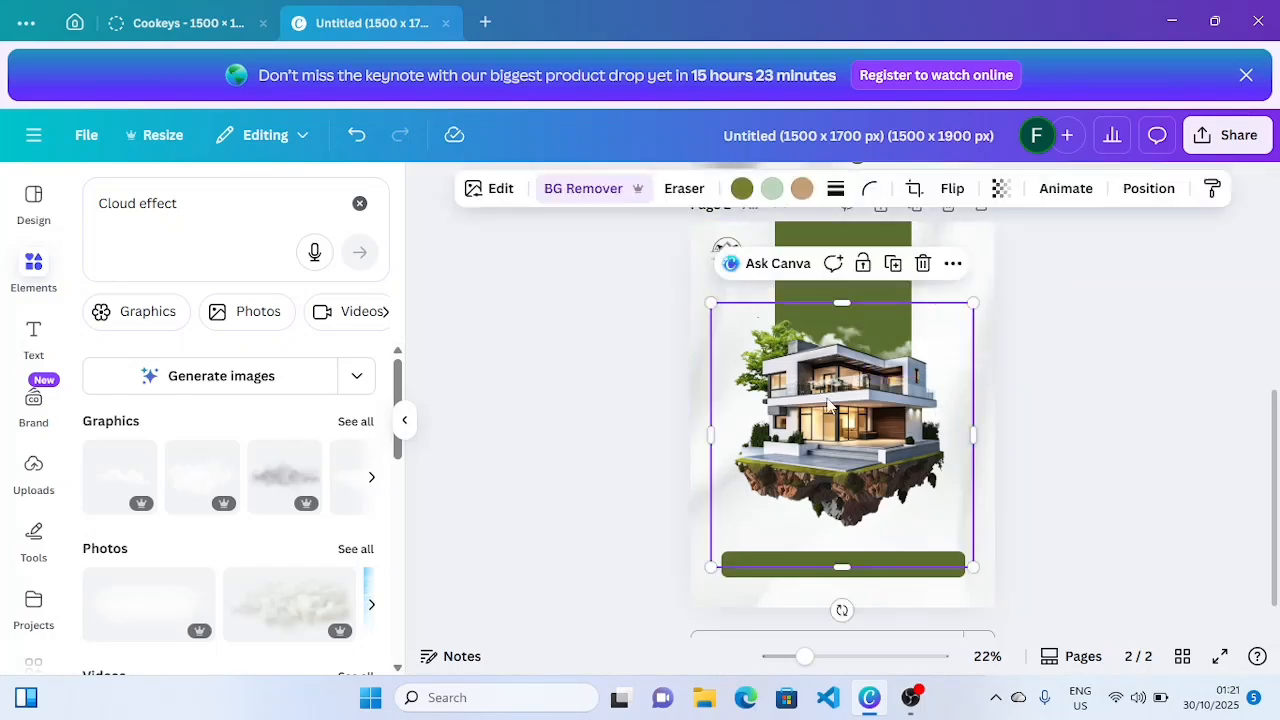
left_click(893, 264)
left_click_drag(882, 405, 707, 368)
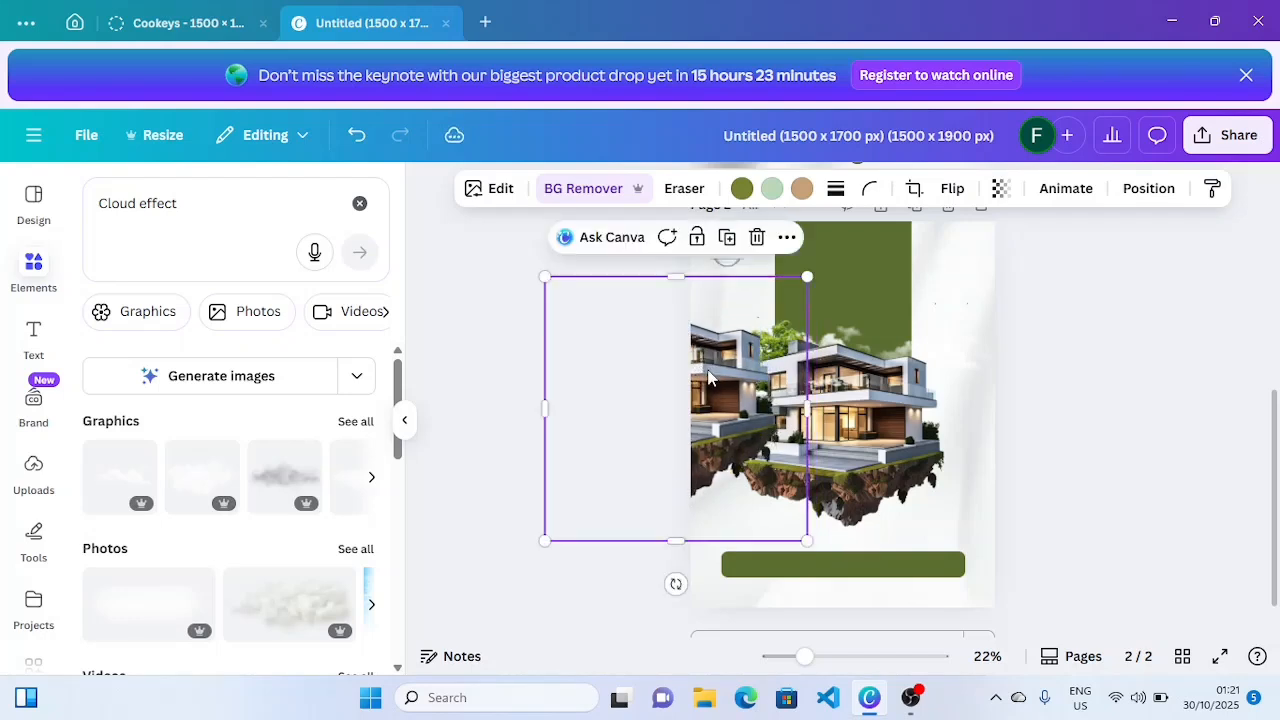
left_click(1149, 190)
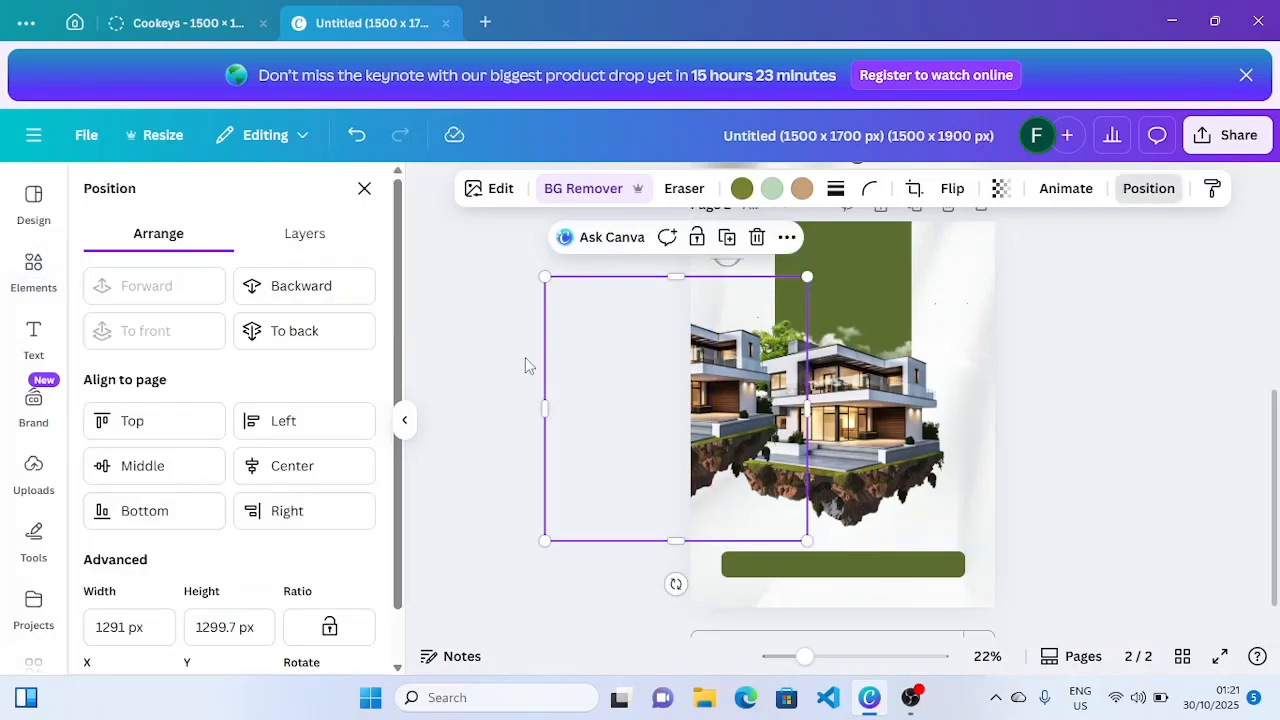
left_click(360, 296)
left_click(308, 323)
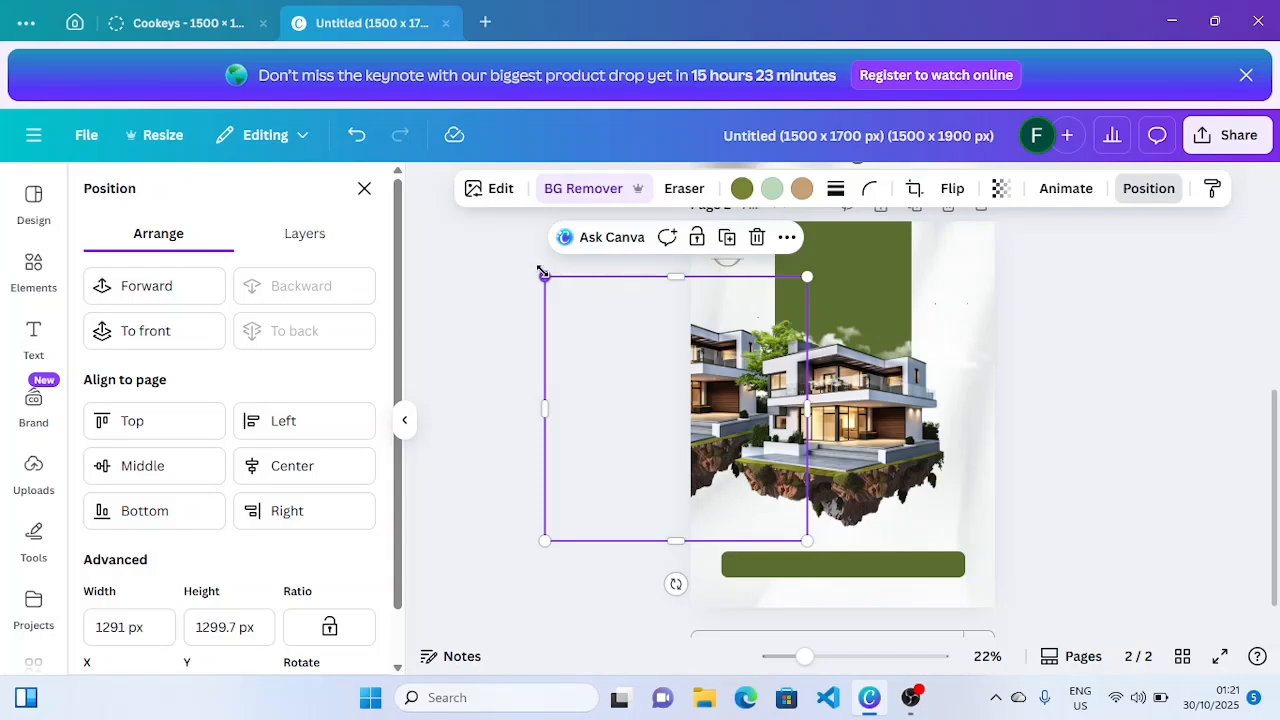
left_click_drag(546, 277, 577, 308)
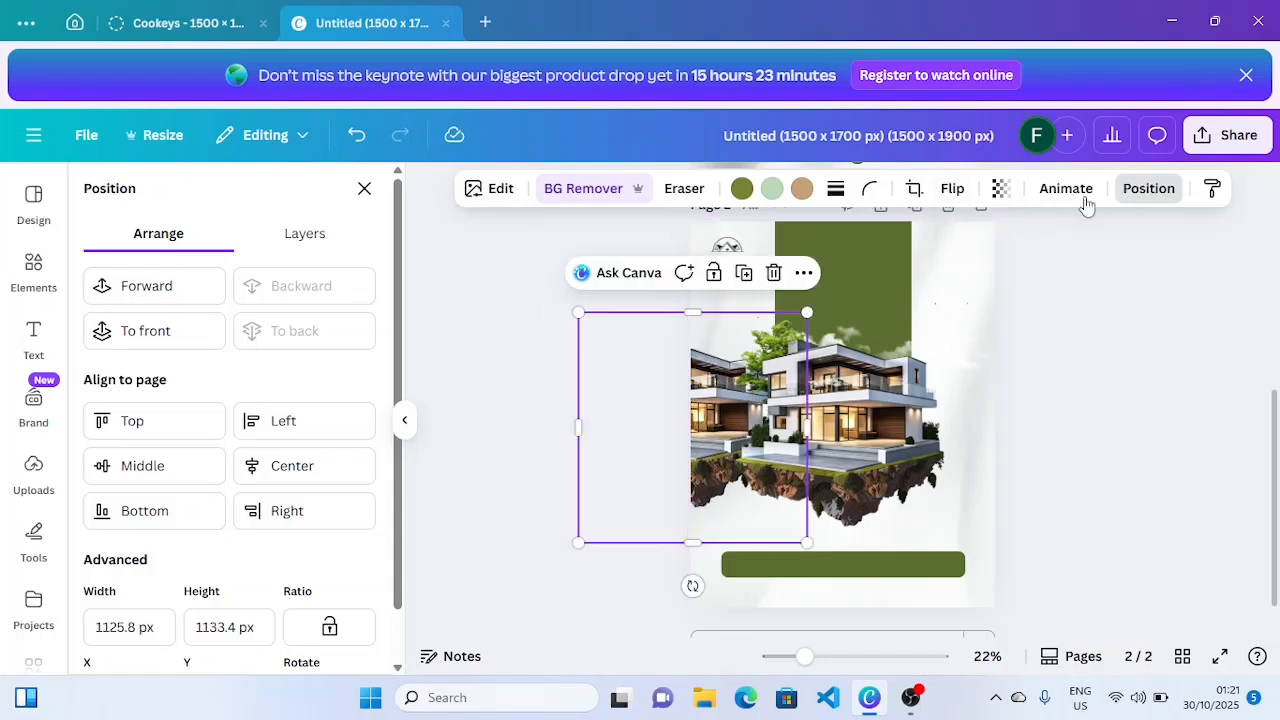
left_click(1000, 188)
left_click_drag(1044, 266, 935, 277)
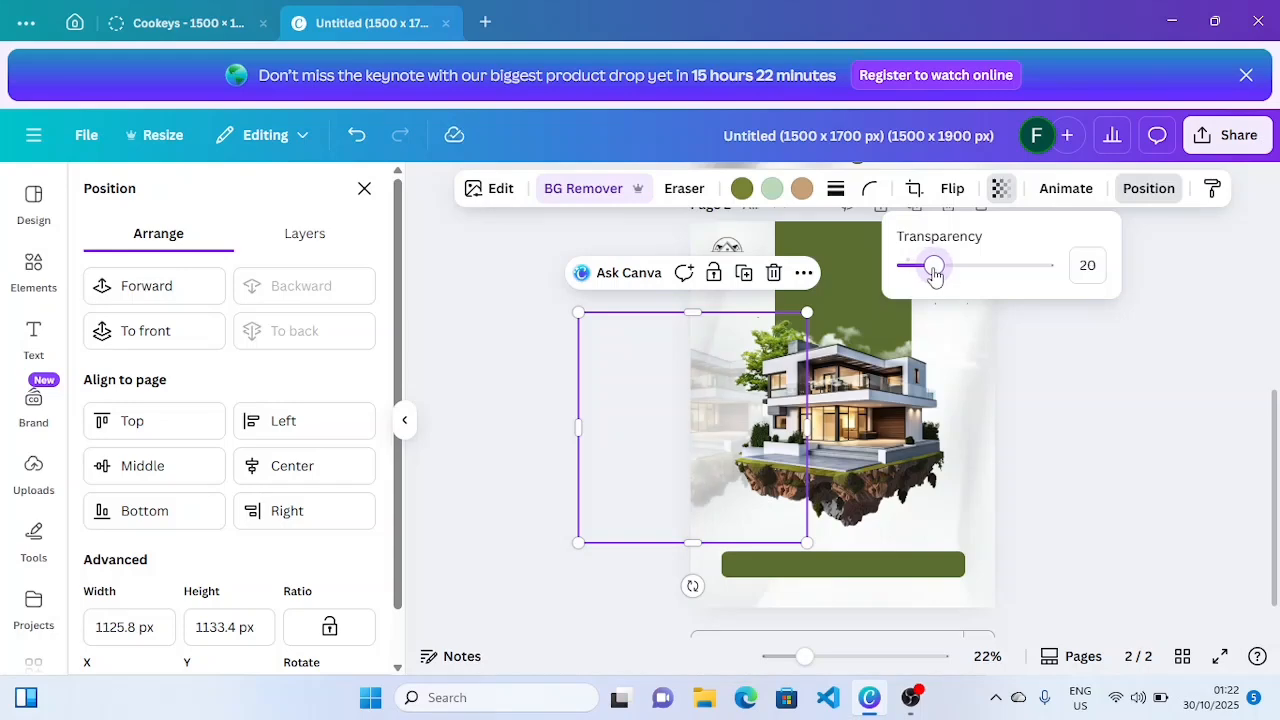
left_click(1095, 382)
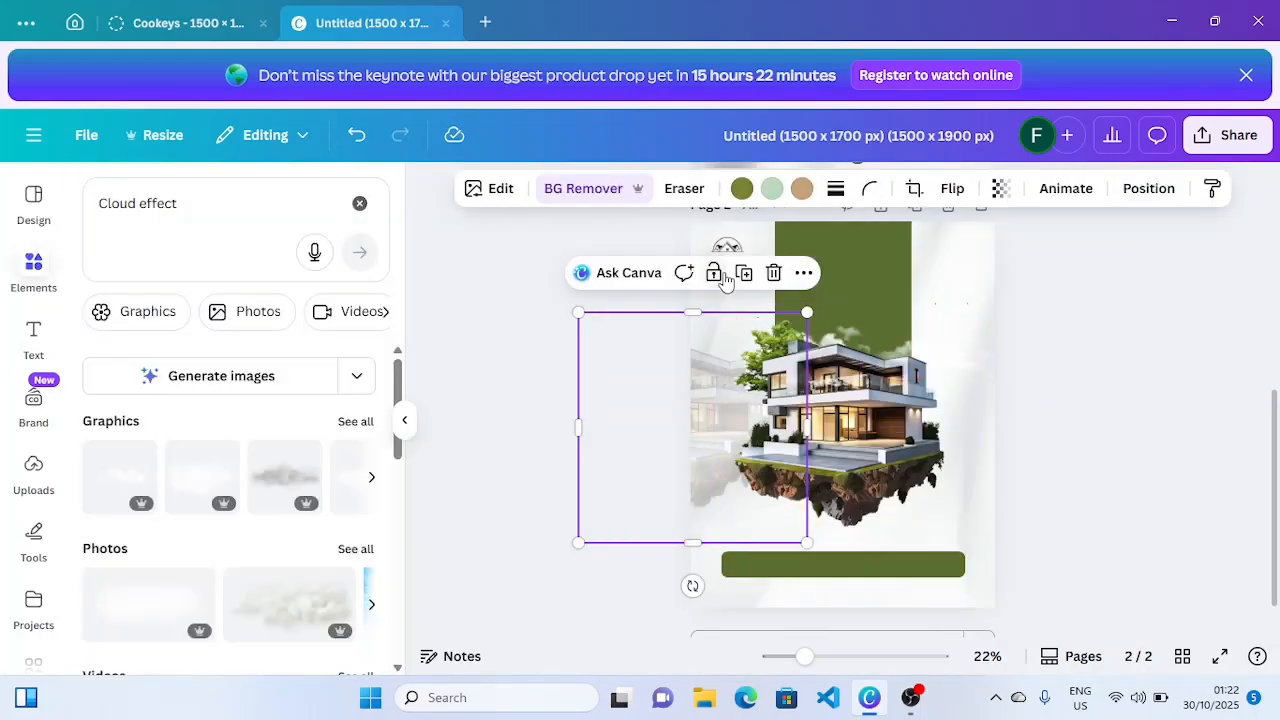
- Copy the faded house to the right side and send it behind everything
left_click(744, 273)
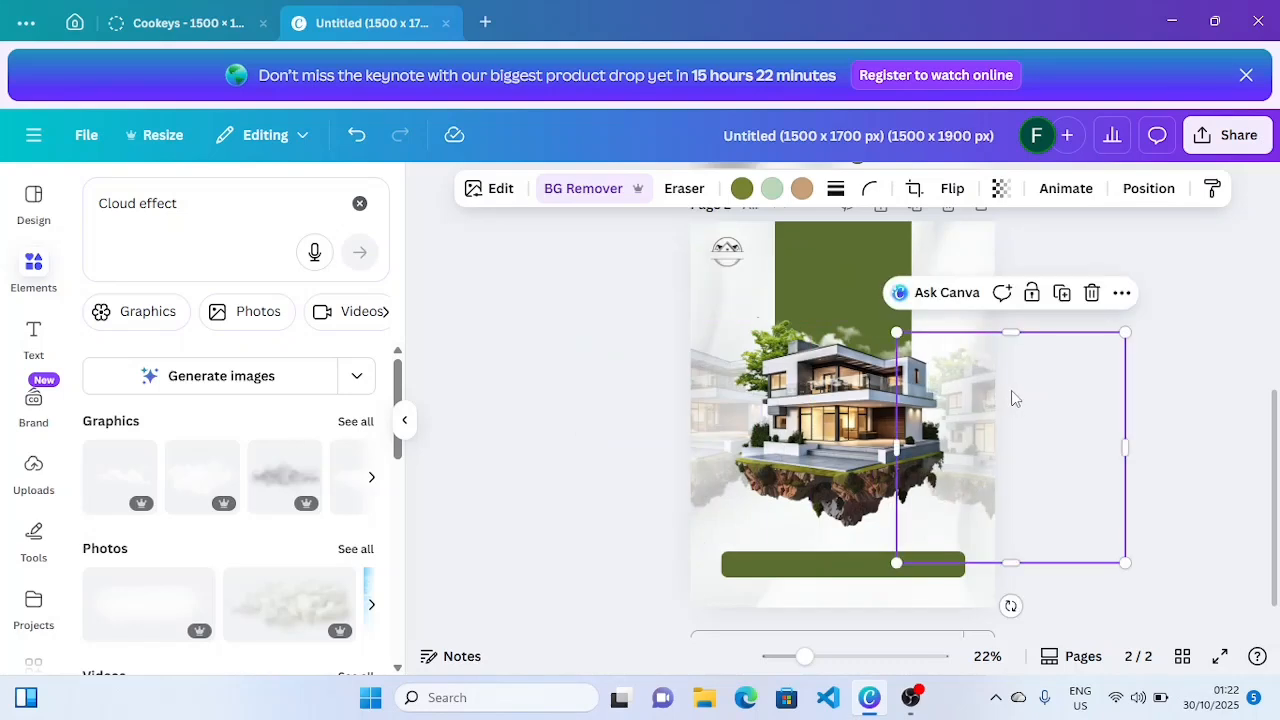
left_click_drag(1011, 398, 993, 381)
left_click(1149, 188)
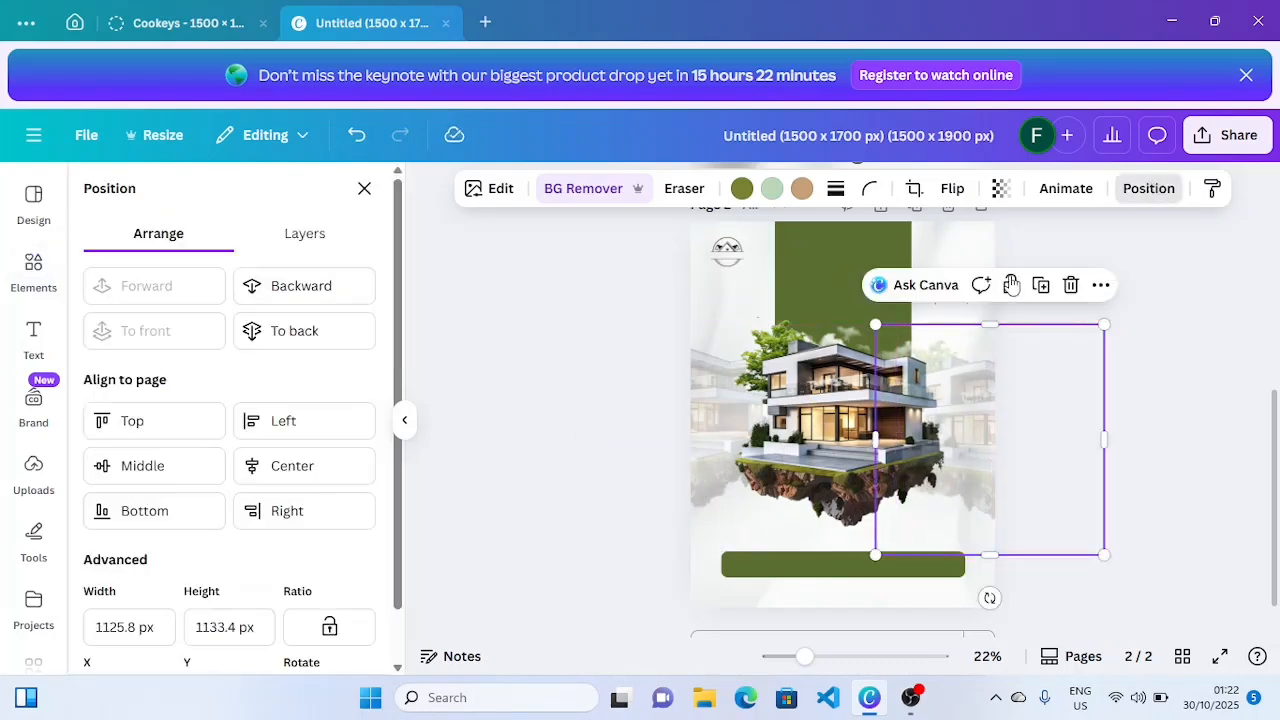
left_click(335, 350)
left_click(1149, 403)
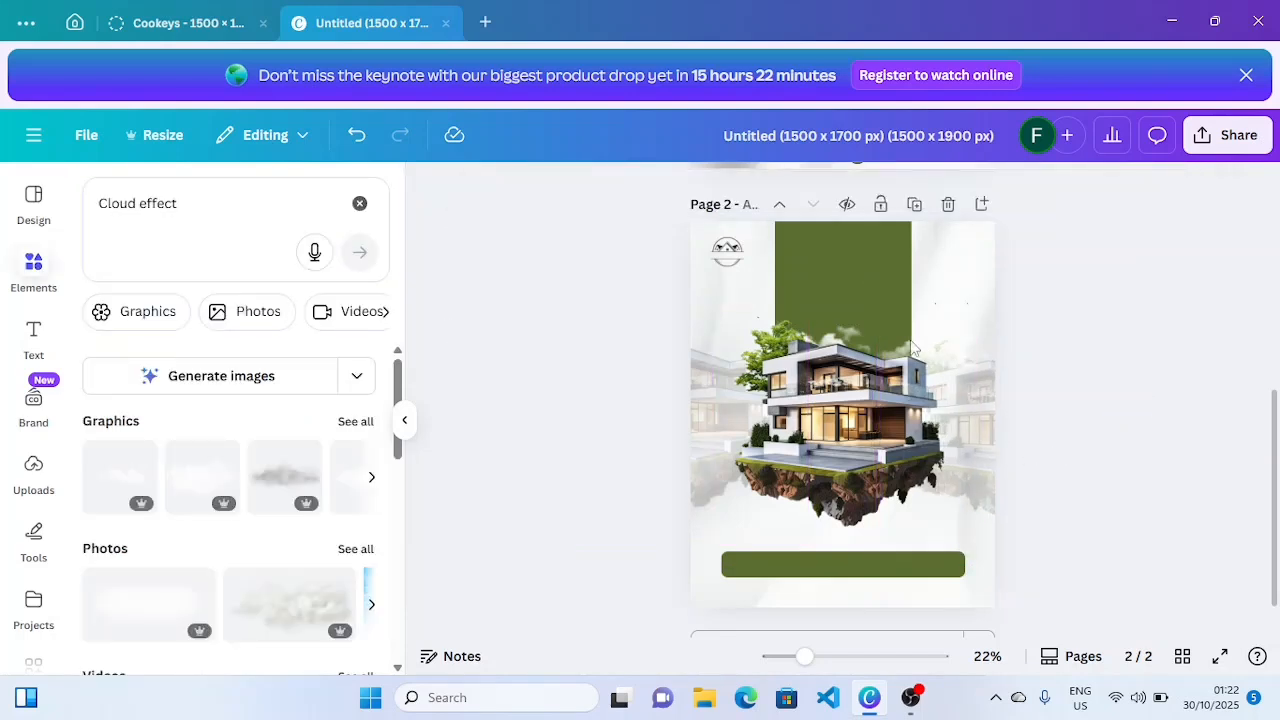
- Search 'bird' and add a flying birds graphic at the top-left, sent back one layer
left_click(175, 203)
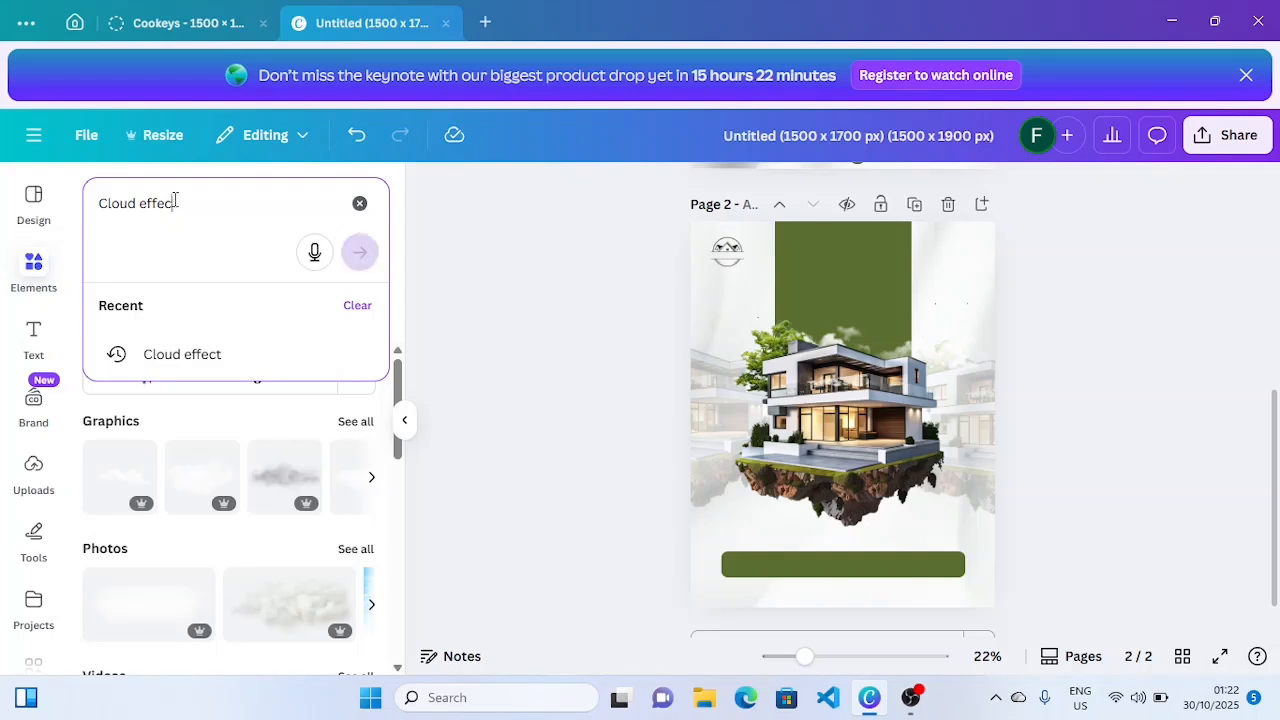
key("BackSpace")
key("BackSpace")
key("BackSpace")
key("BackSpace")
key("BackSpace")
key("BackSpace")
key("BackSpace")
key("BackSpace")
key("BackSpace")
key("BackSpace")
key("BackSpace")
key("BackSpace")
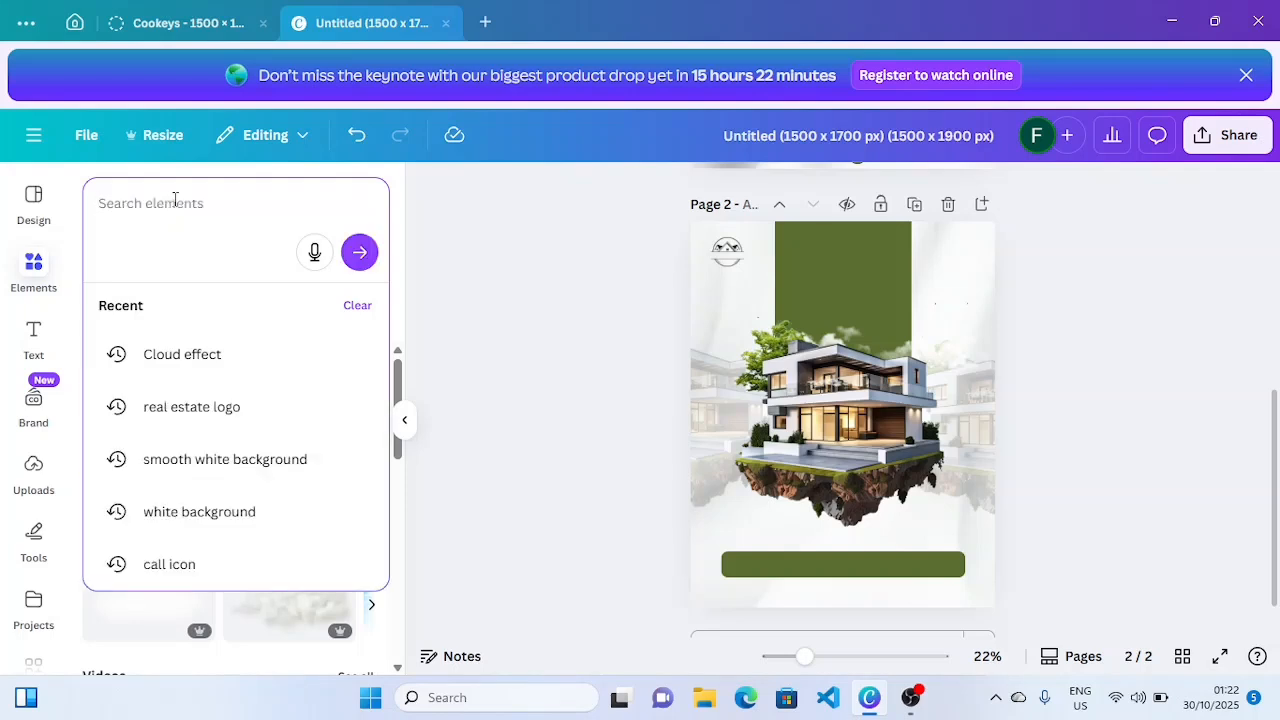
type("bird")
left_click(190, 351)
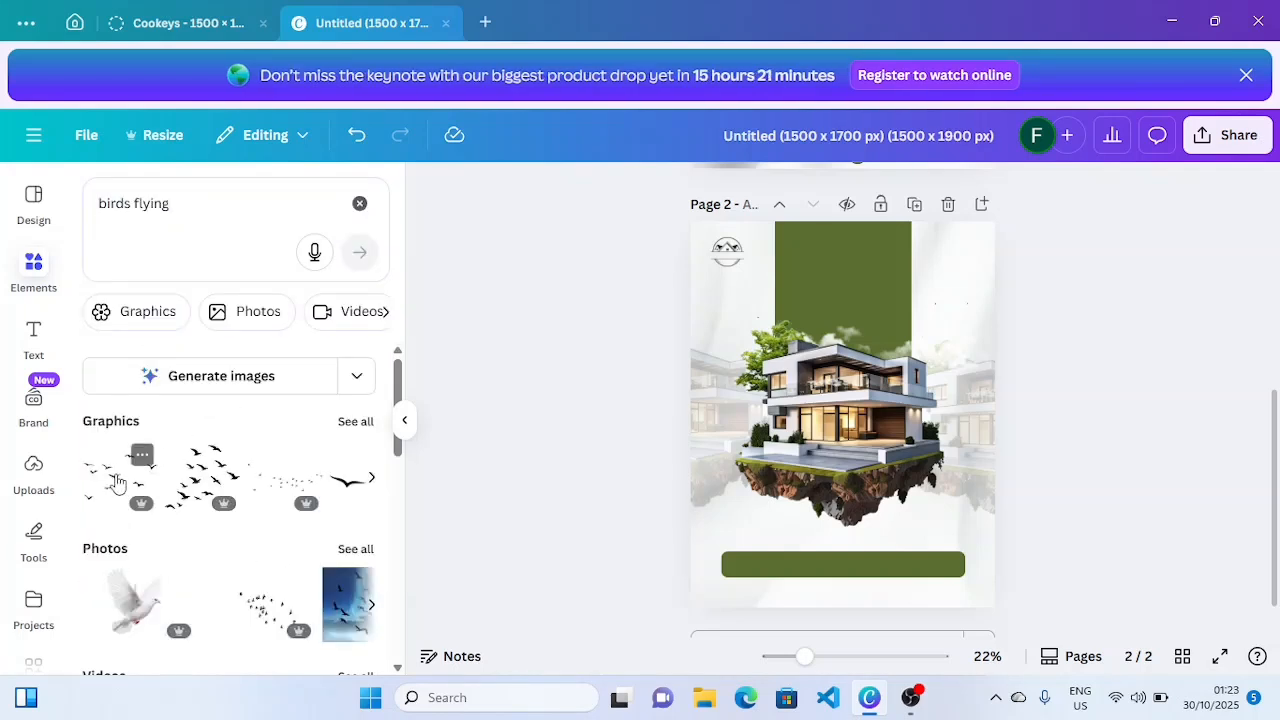
left_click(115, 483)
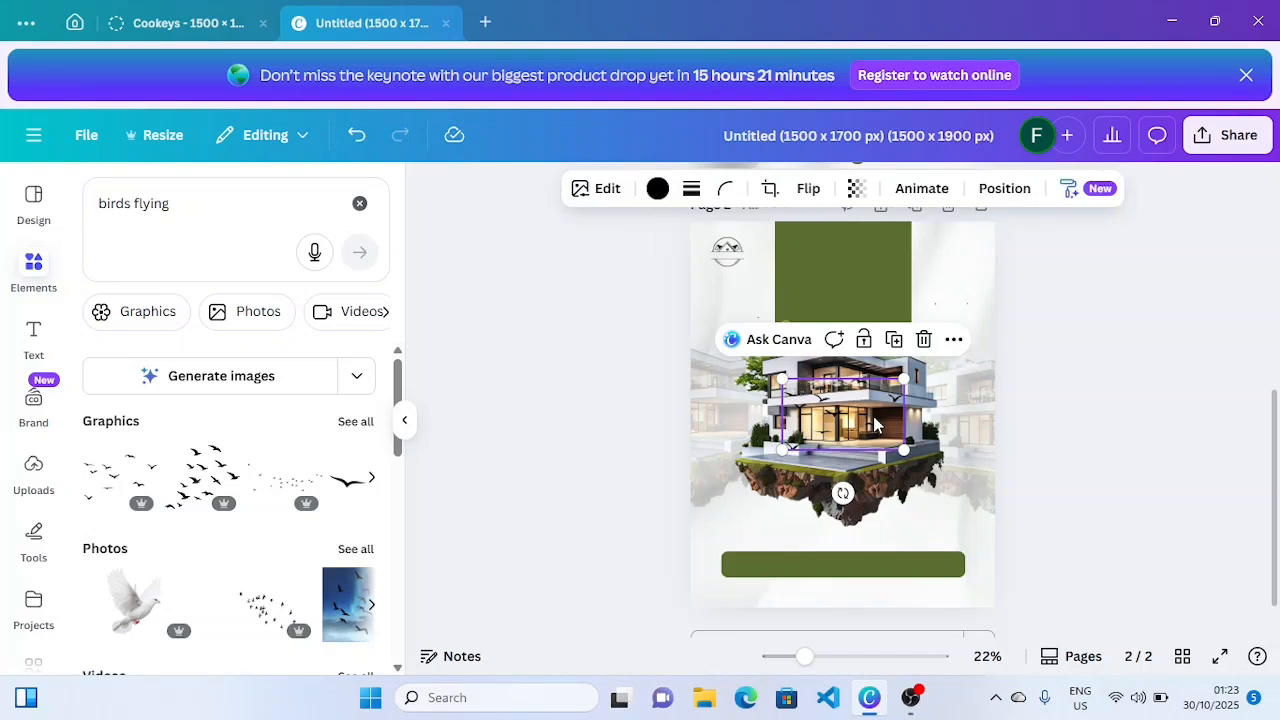
left_click_drag(866, 408, 793, 357)
left_click(1005, 200)
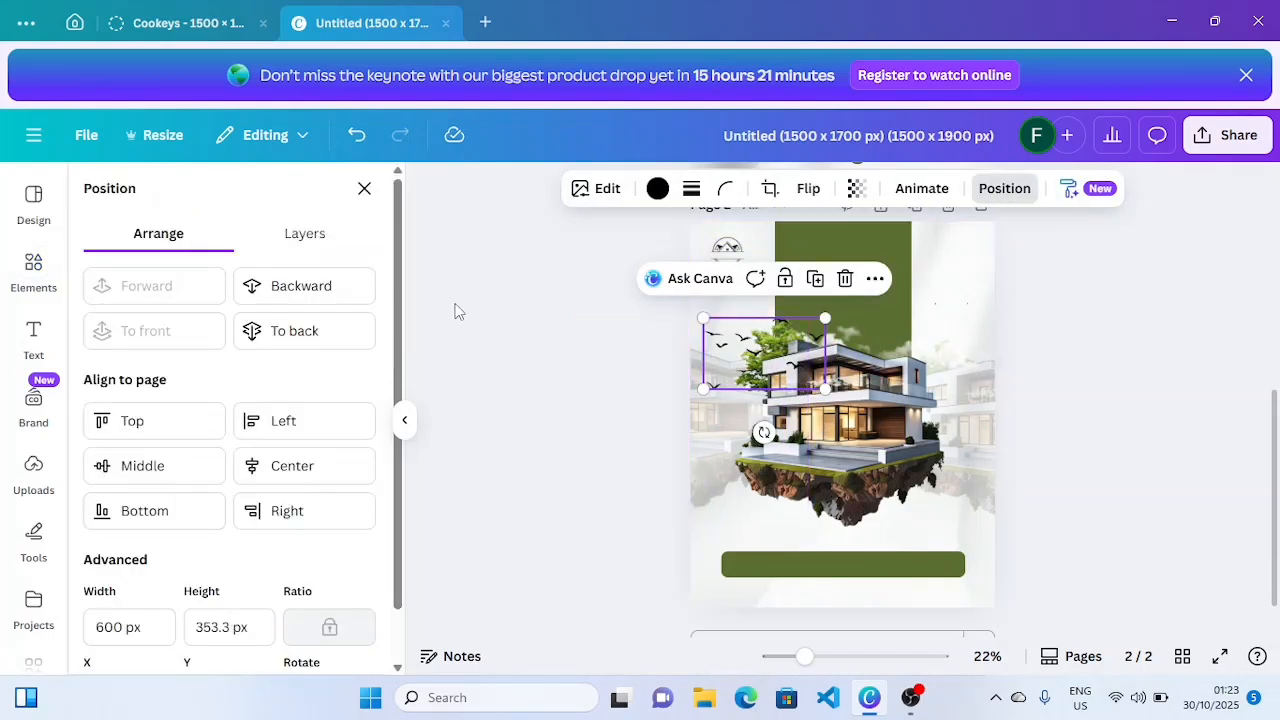
left_click(365, 294)
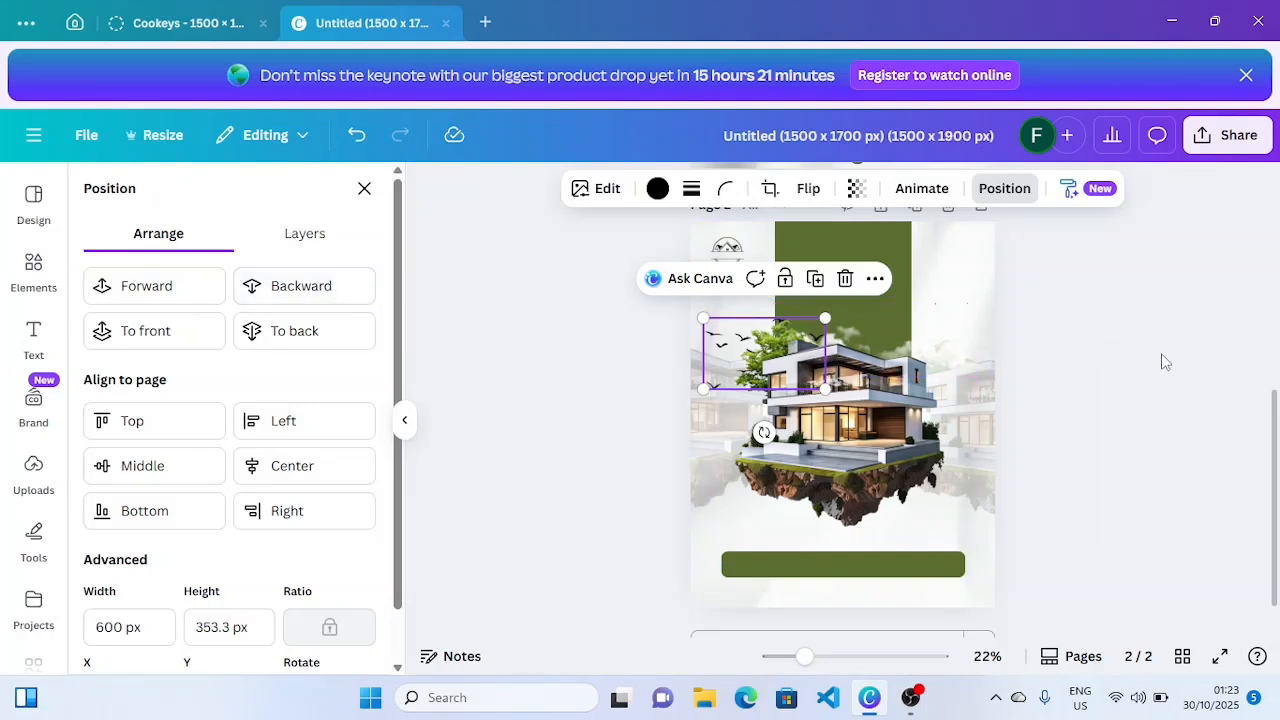
key("Escape")
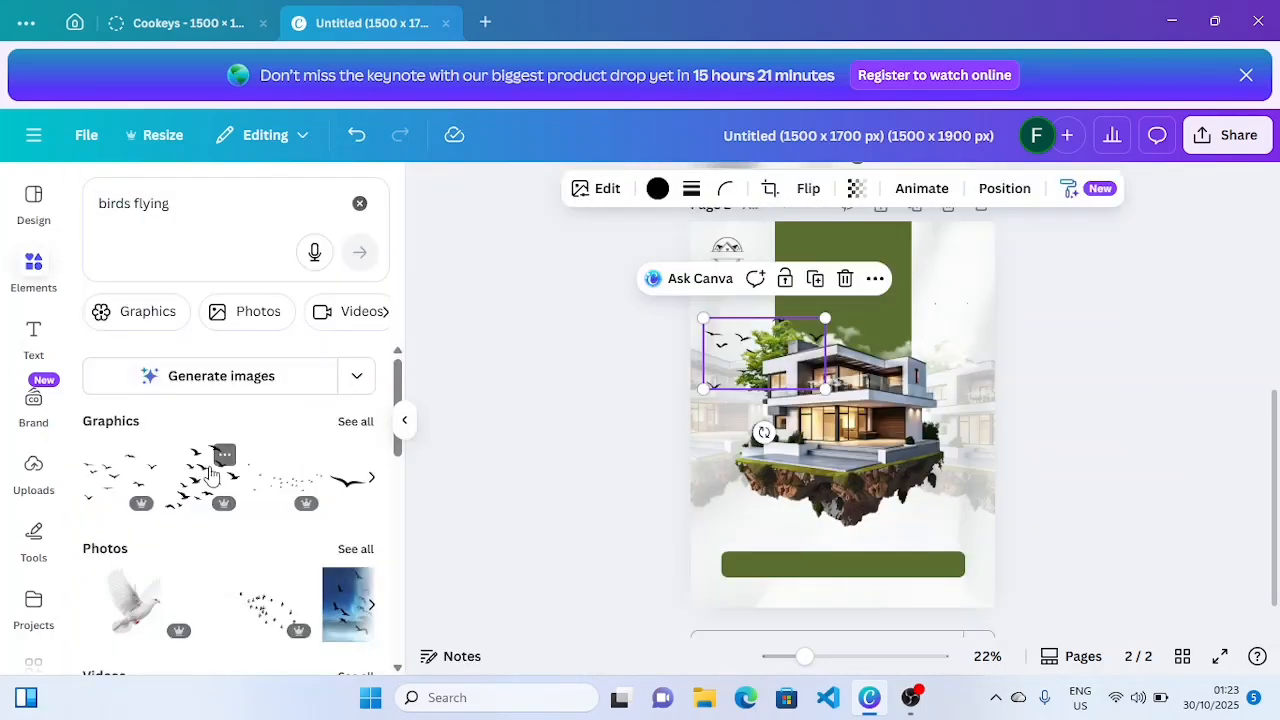
- Add a second flying birds graphic, shrink it and place it above the house's upper right
left_click(371, 480)
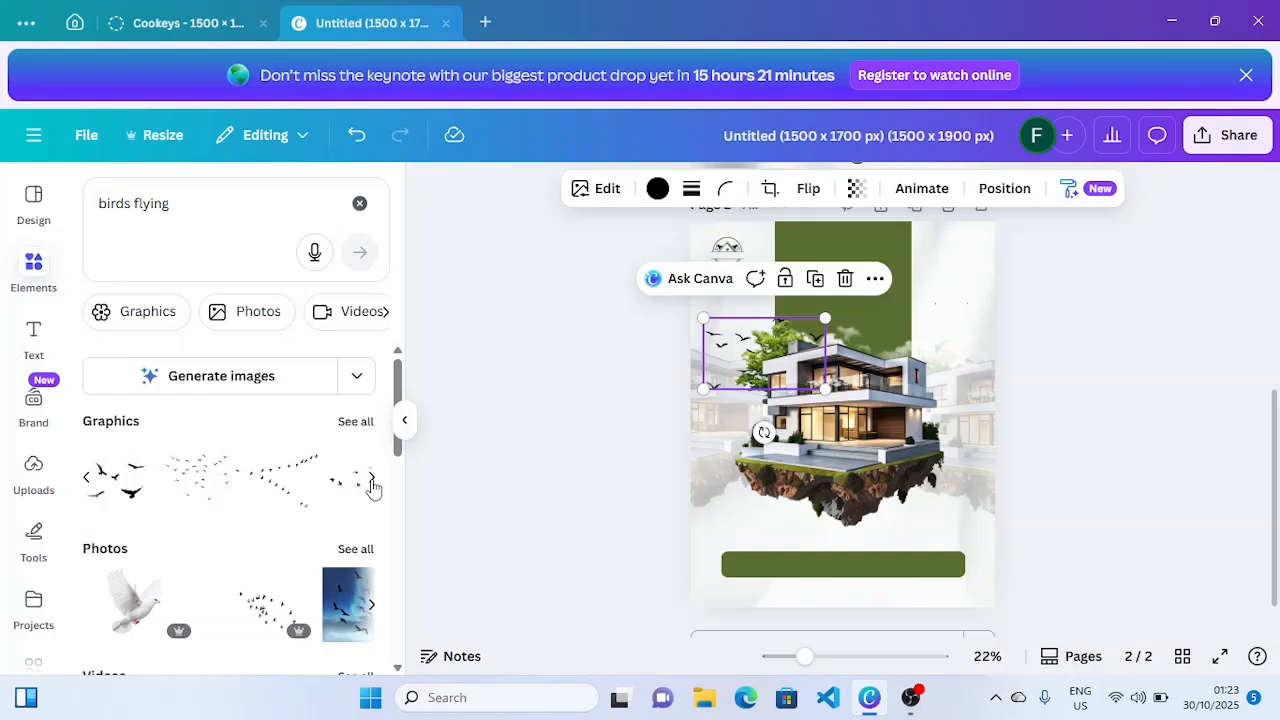
left_click(128, 488)
left_click_drag(792, 419, 858, 375)
left_click_drag(1034, 301, 862, 401)
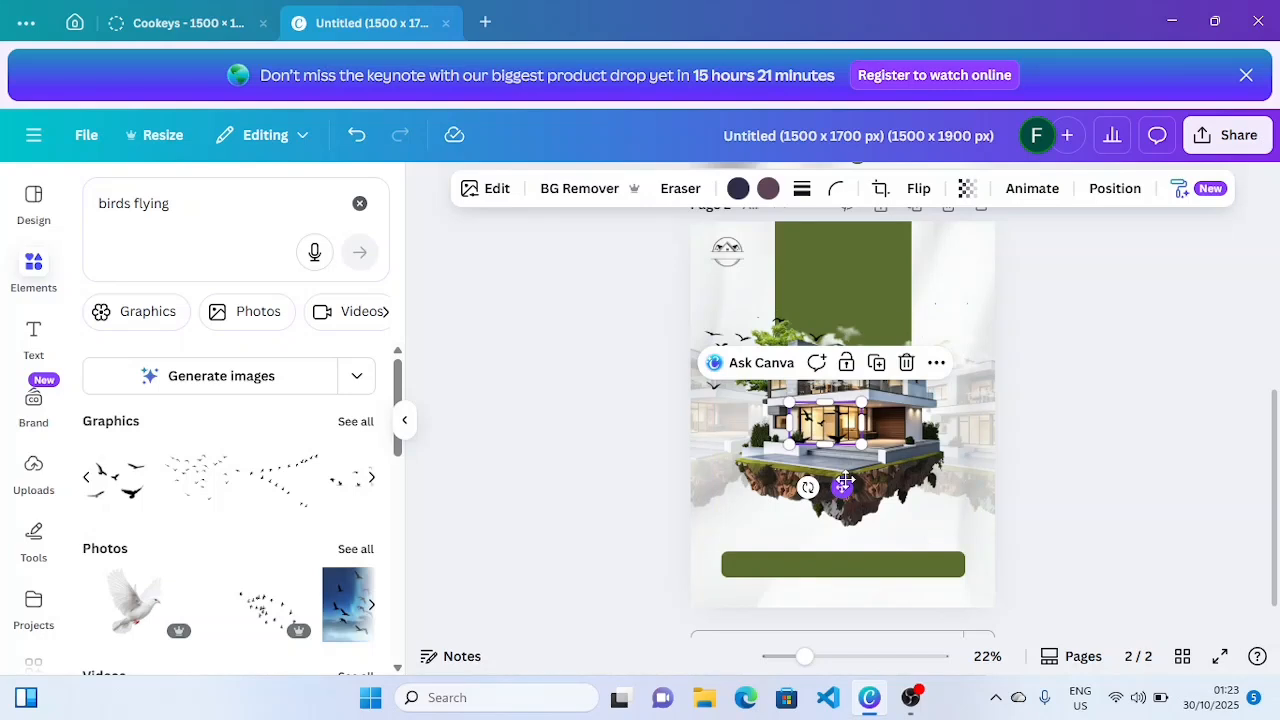
left_click_drag(845, 482, 957, 405)
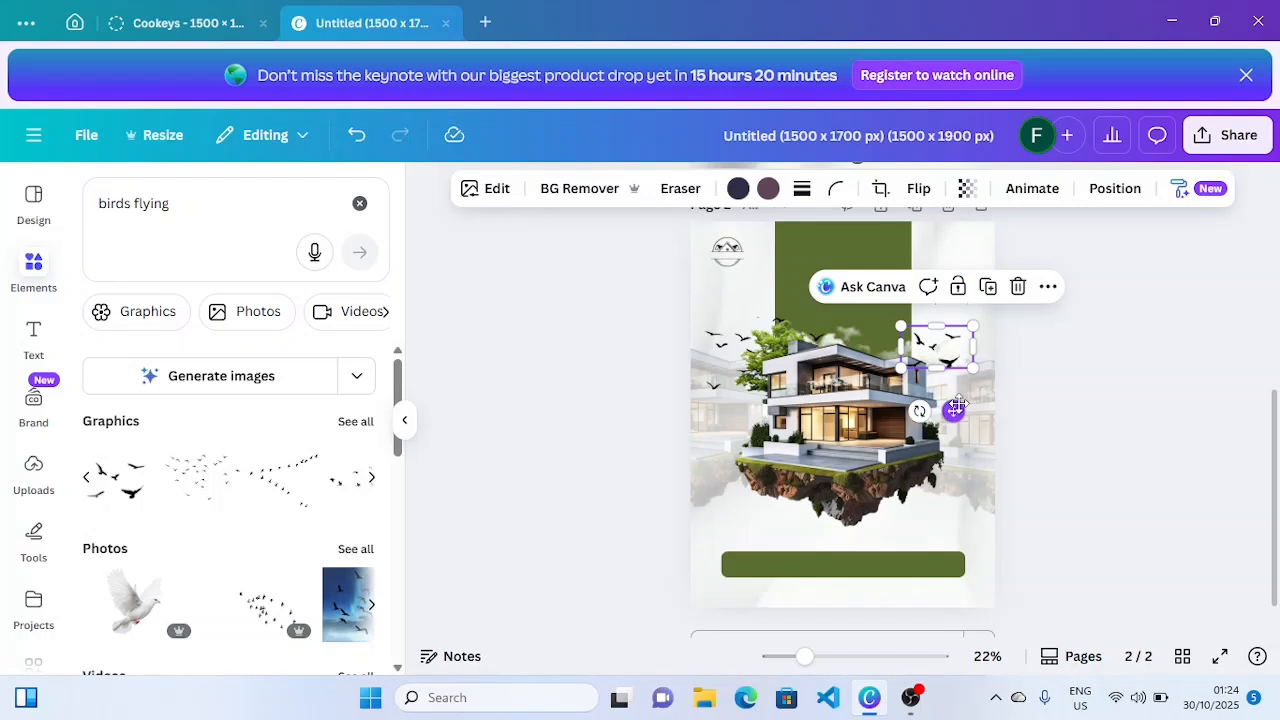
left_click(226, 196)
- Search 'trusted seller' and place the green Trusted Seller badge, enlarged, on the house's right side
key("BackSpace")
key("BackSpace")
key("BackSpace")
key("BackSpace")
key("BackSpace")
key("BackSpace")
key("BackSpace")
key("BackSpace")
key("BackSpace")
key("BackSpace")
key("BackSpace")
key("BackSpace")
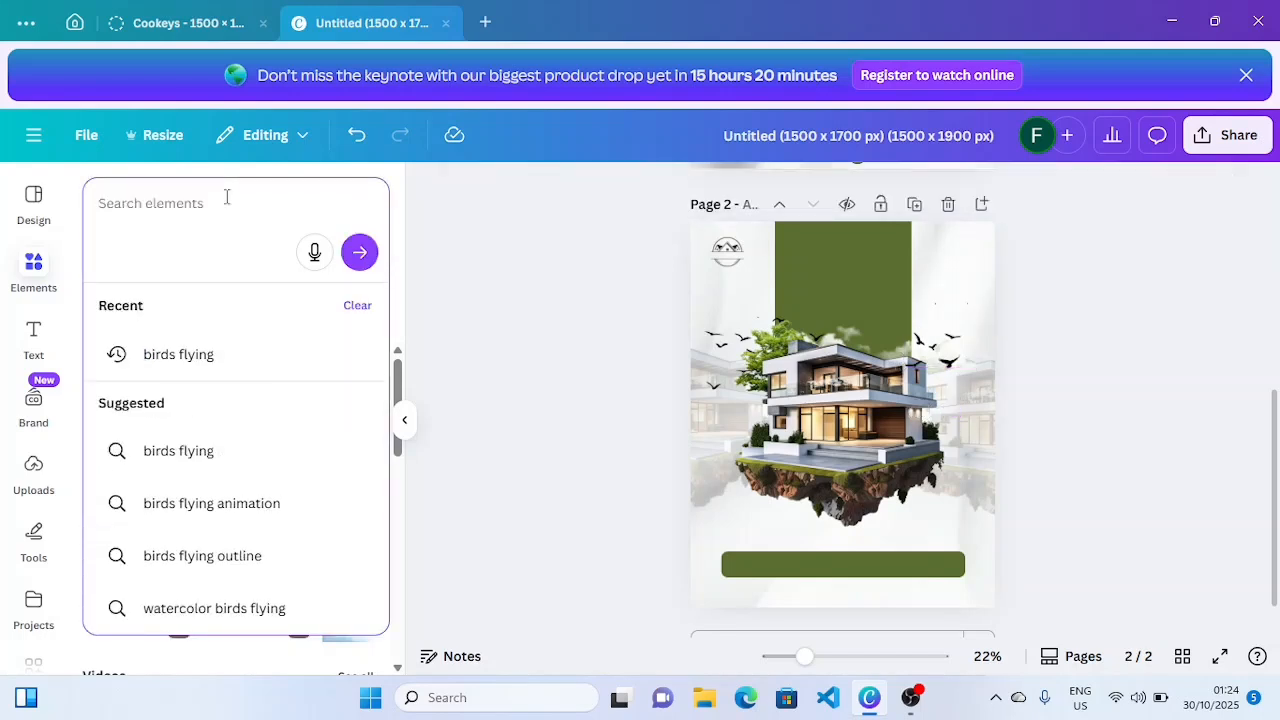
type("tr")
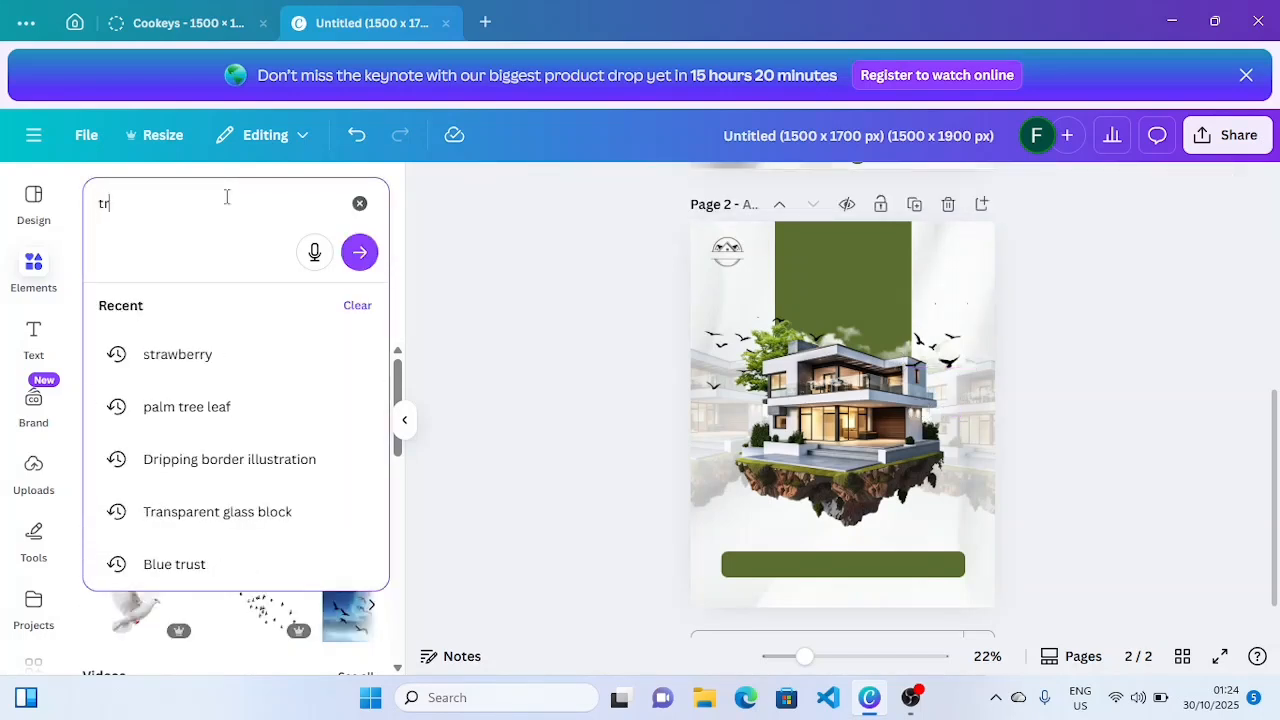
type("uste")
left_click(229, 498)
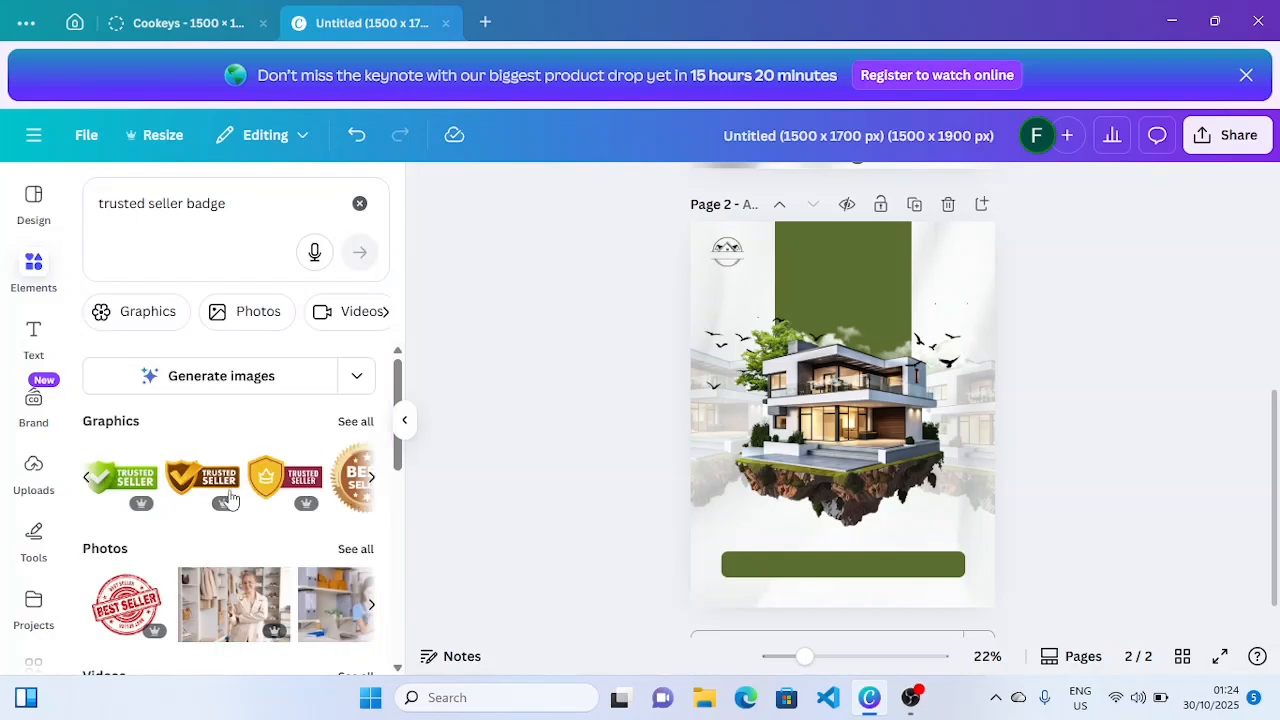
left_click(138, 470)
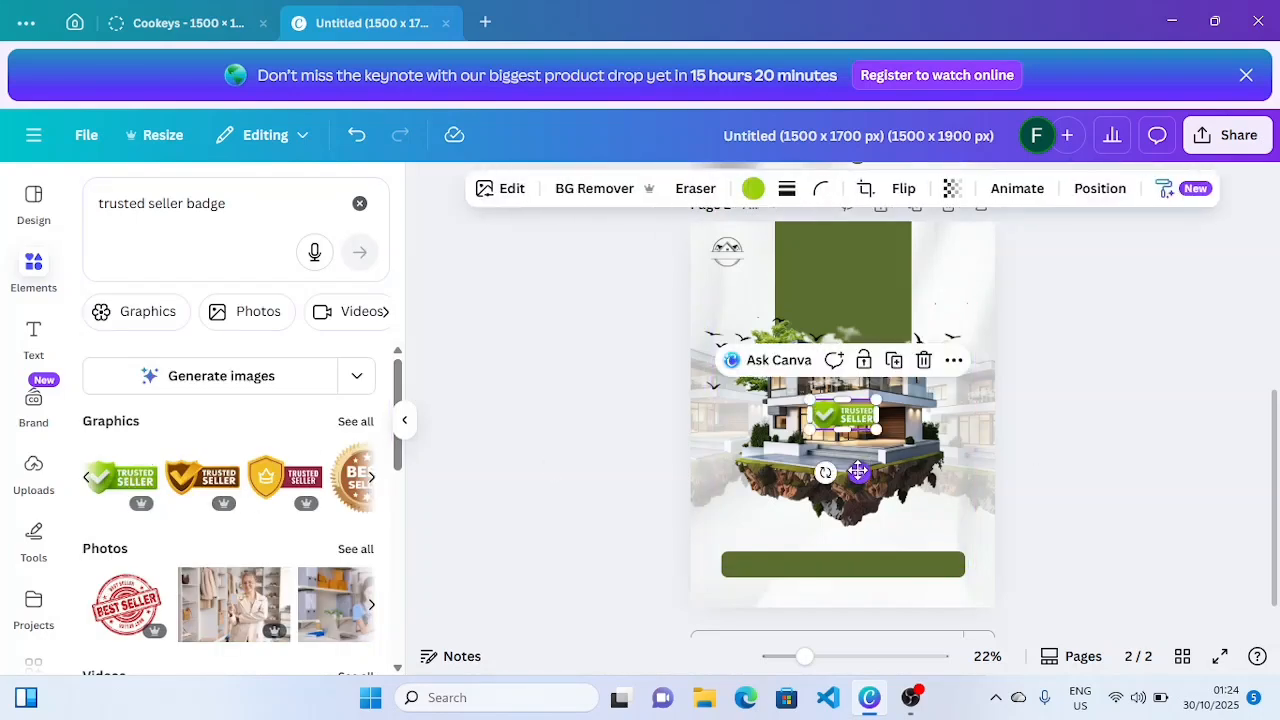
left_click_drag(857, 470, 946, 494)
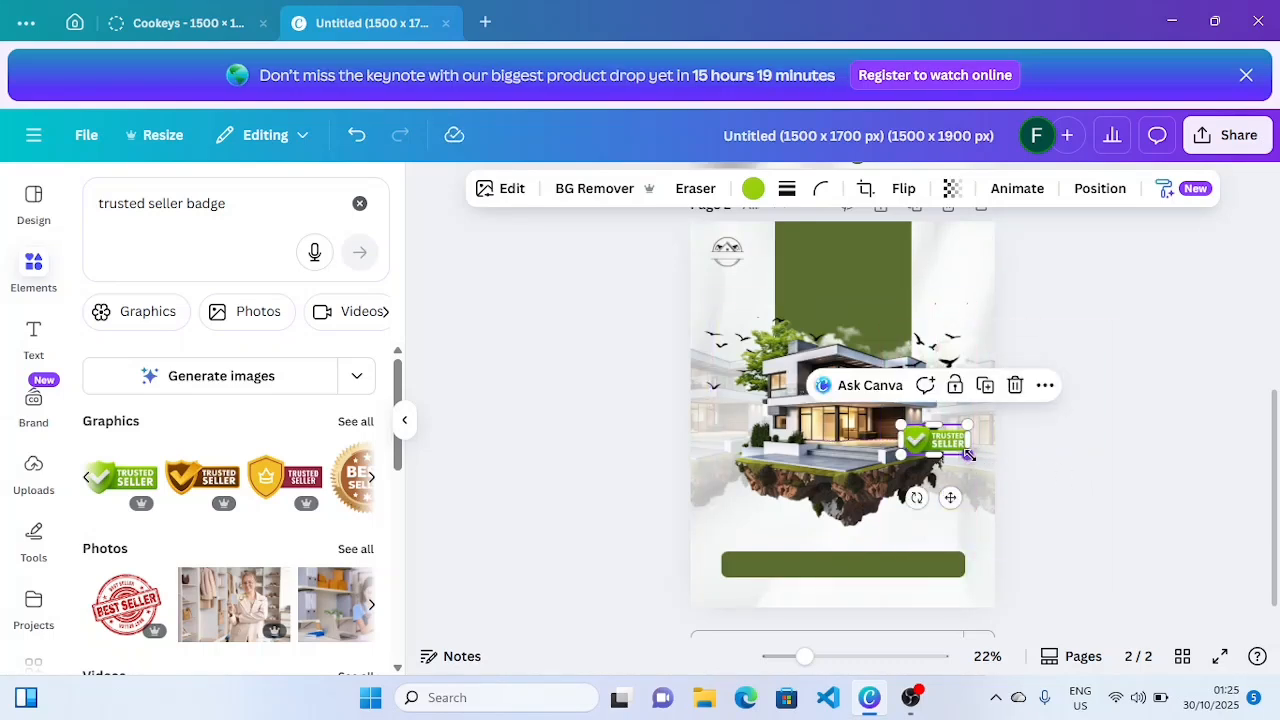
left_click_drag(970, 456, 979, 462)
left_click(1040, 462)
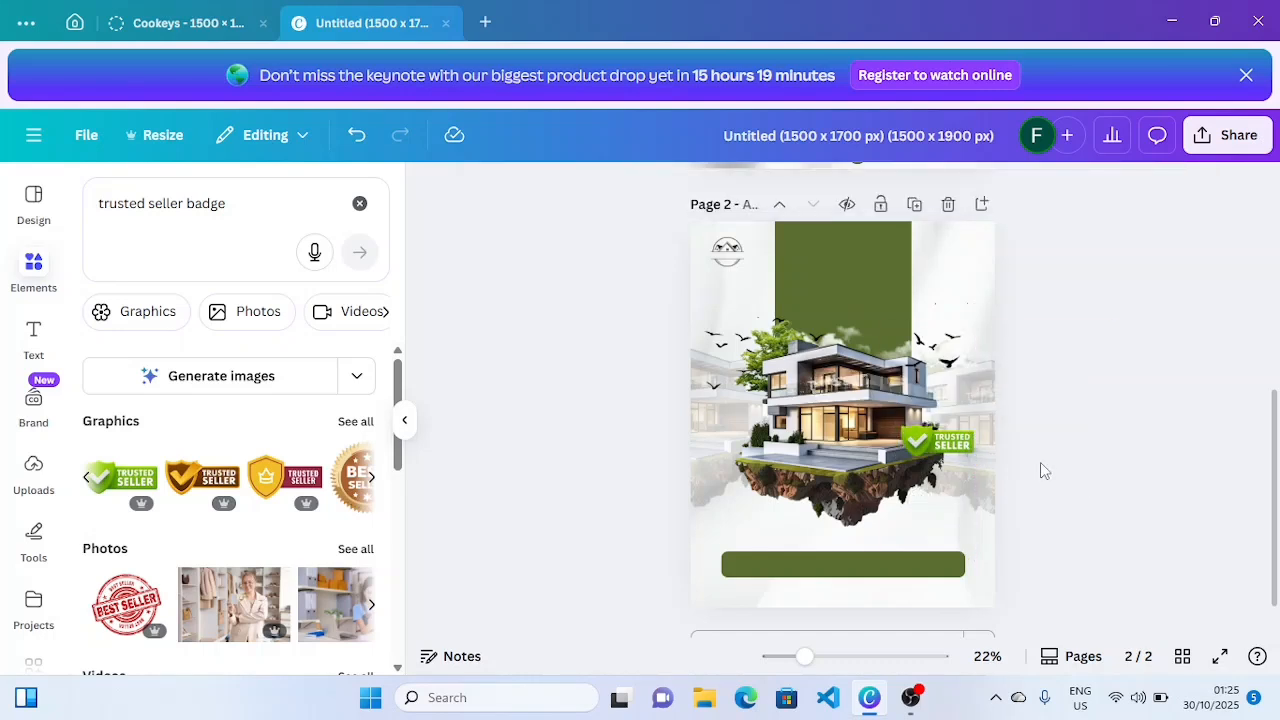
- Search 'tag' and add the red tag graphic near the house's lower left
triple_click(225, 213)
type("ta")
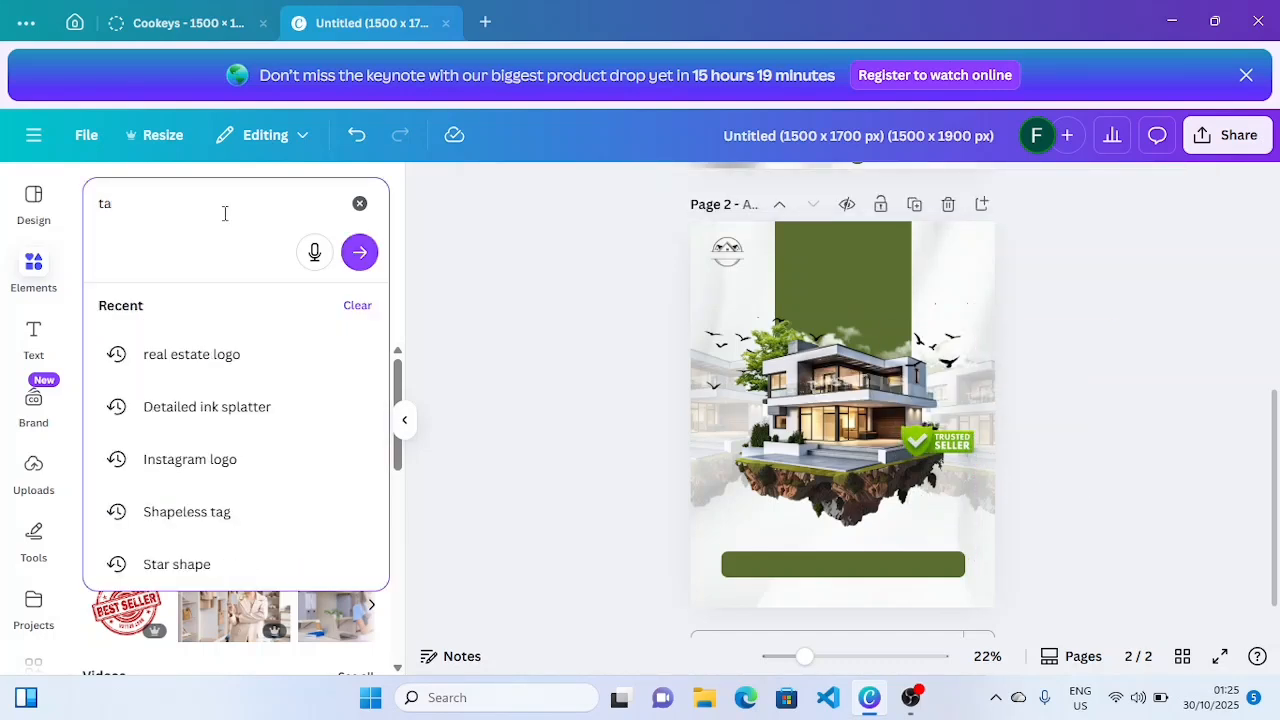
type("g")
key("Return")
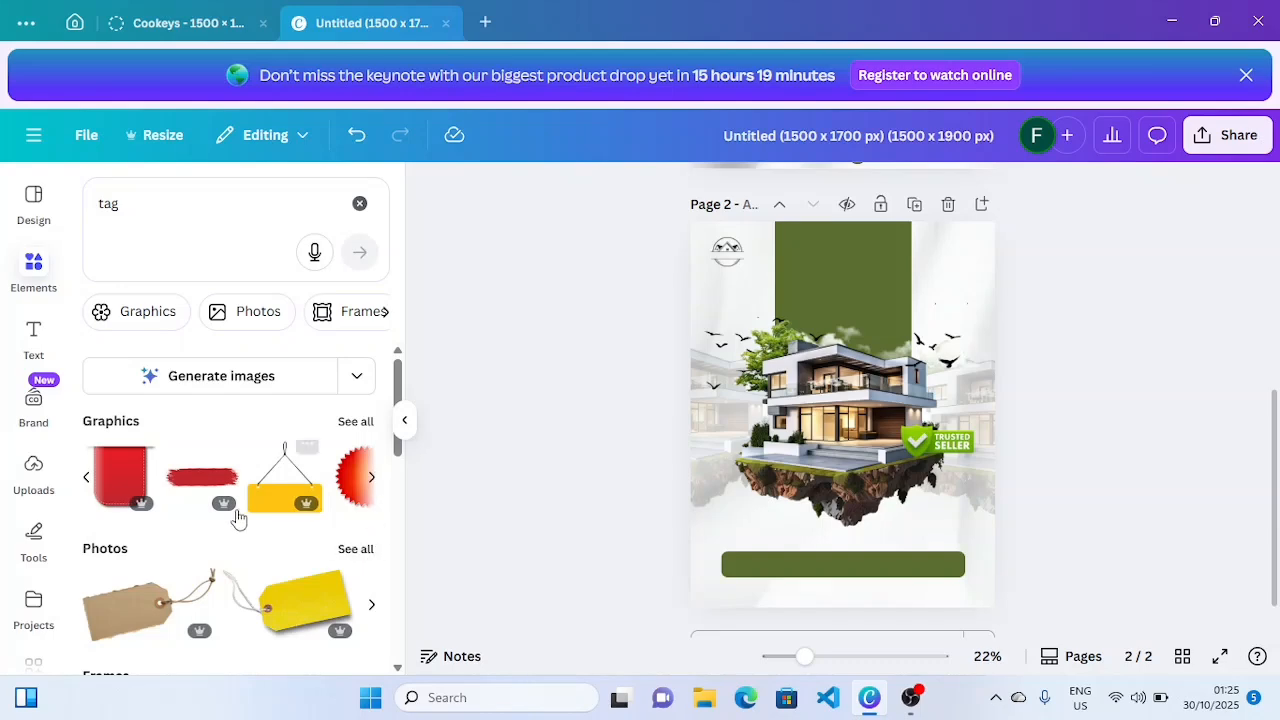
left_click(114, 475)
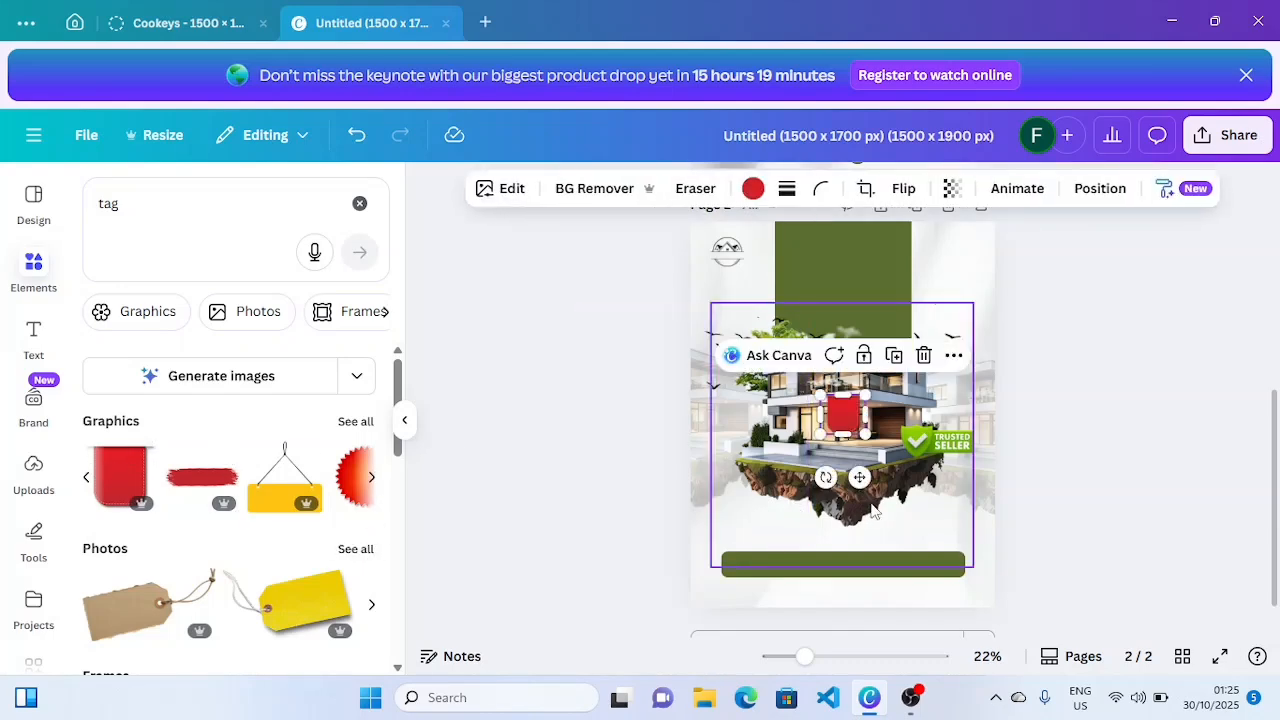
left_click_drag(855, 478, 792, 528)
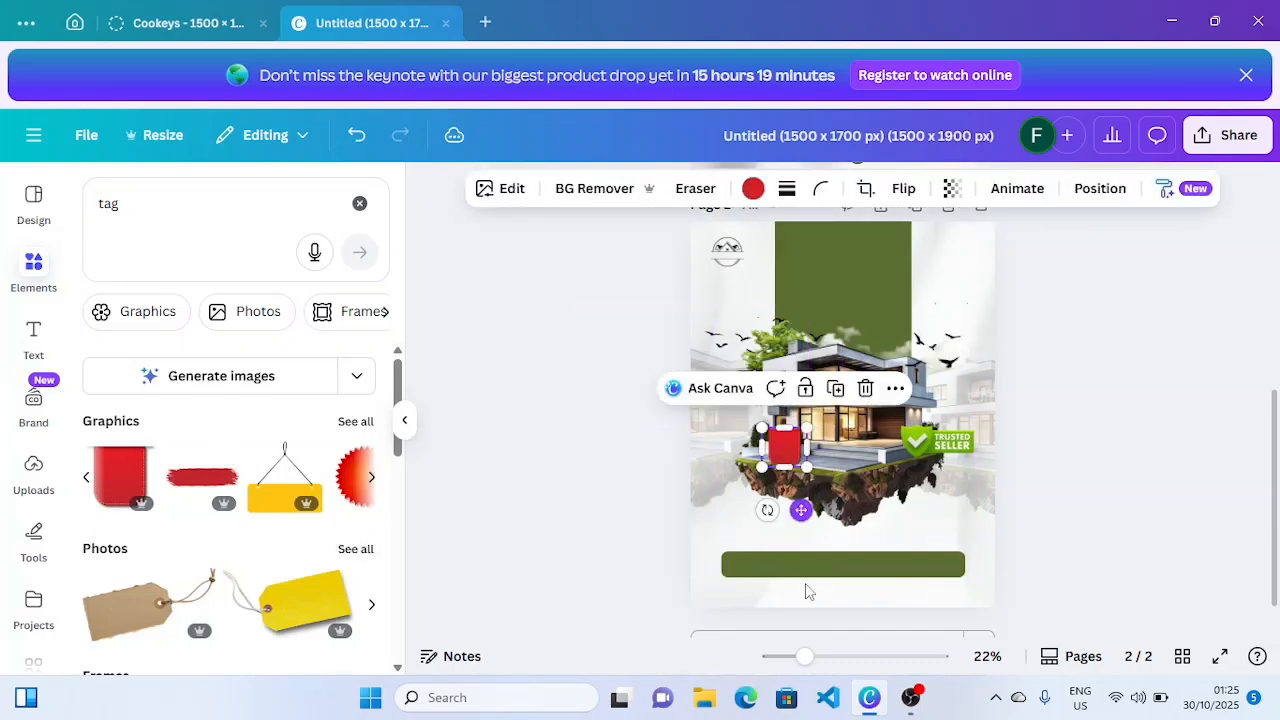
- Zoom in, set the red tag smaller on the front lawn tilted 5°, then zoom back out
left_click_drag(824, 664, 852, 660)
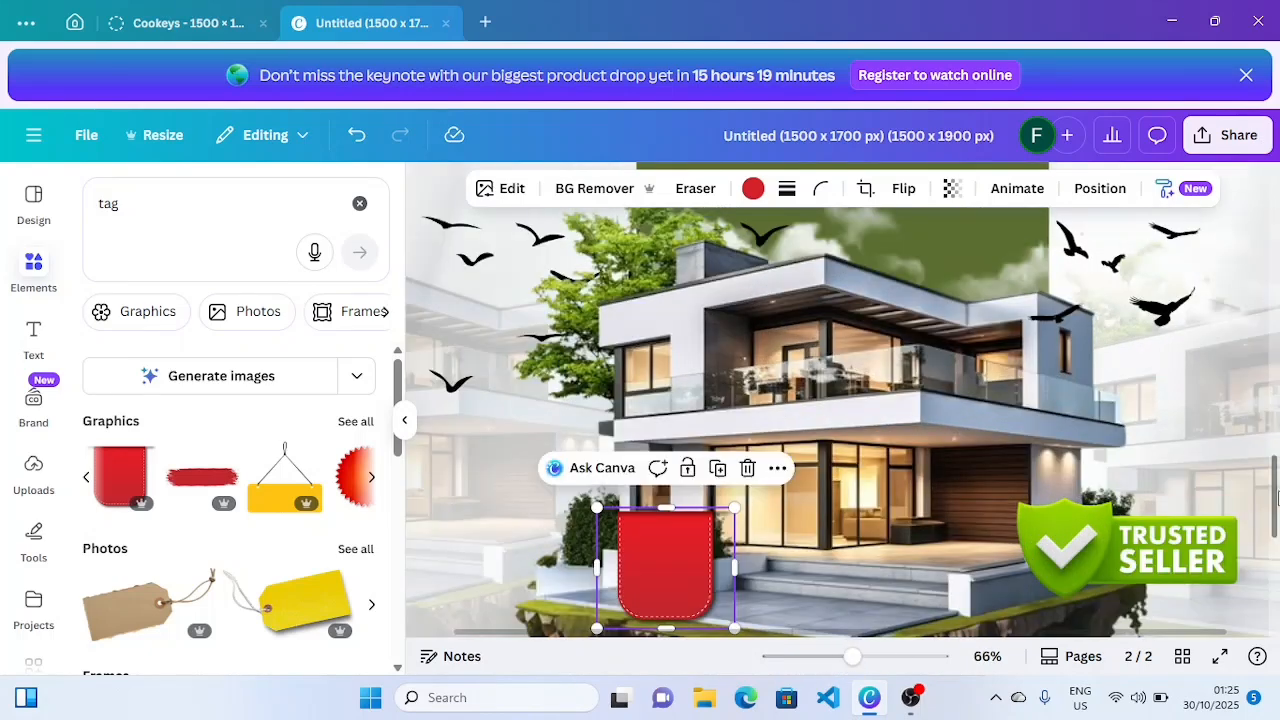
scroll(1277, 497, "down", 3)
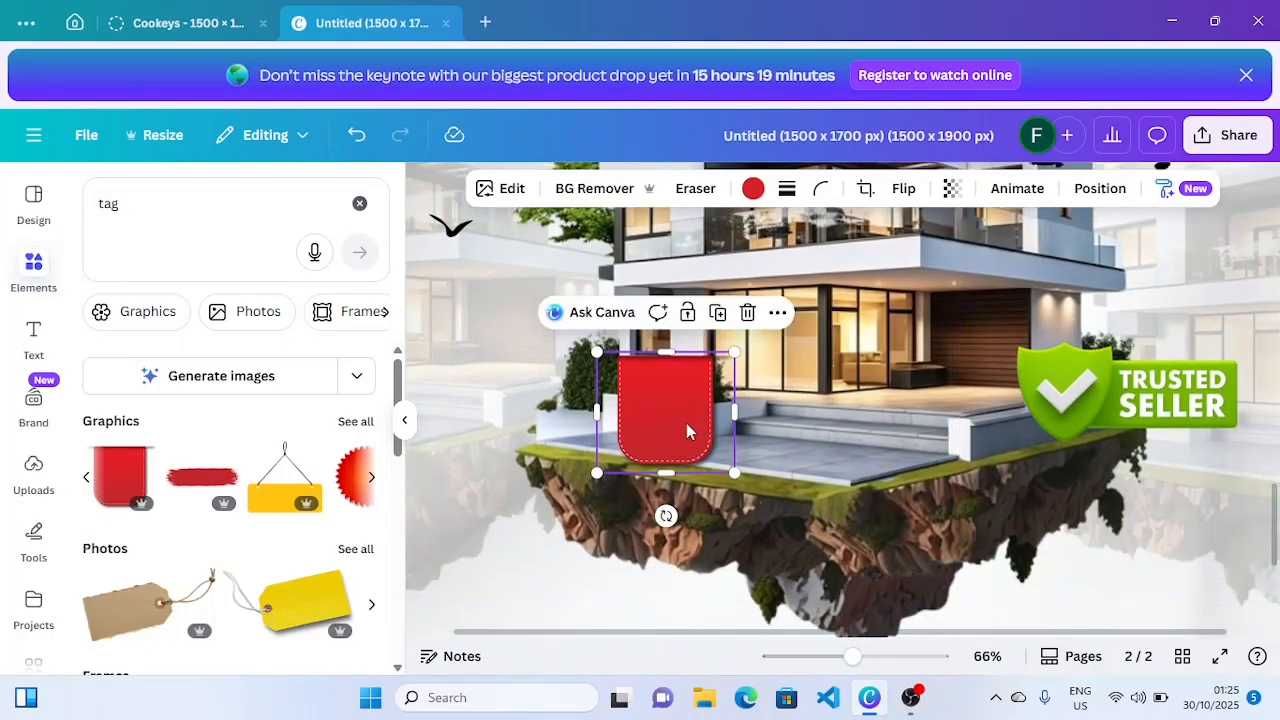
left_click_drag(687, 431, 697, 457)
left_click_drag(729, 509, 664, 455)
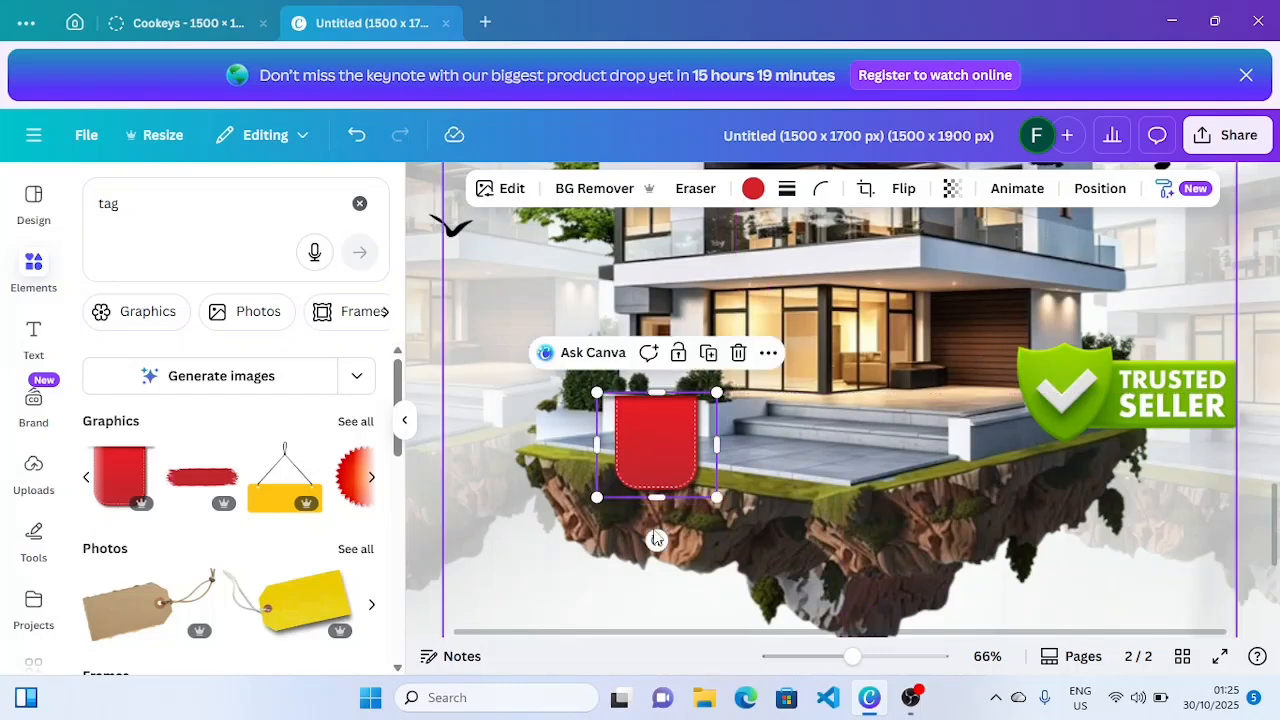
left_click_drag(653, 540, 647, 539)
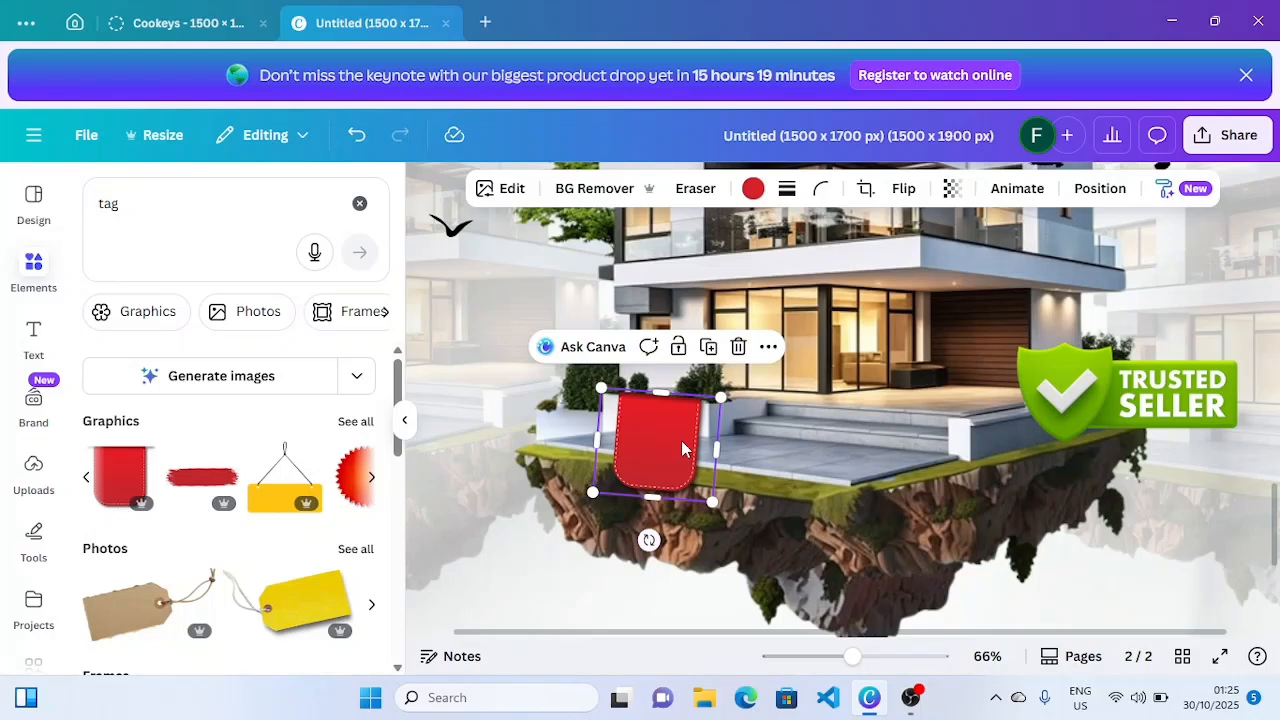
left_click_drag(683, 449, 680, 446)
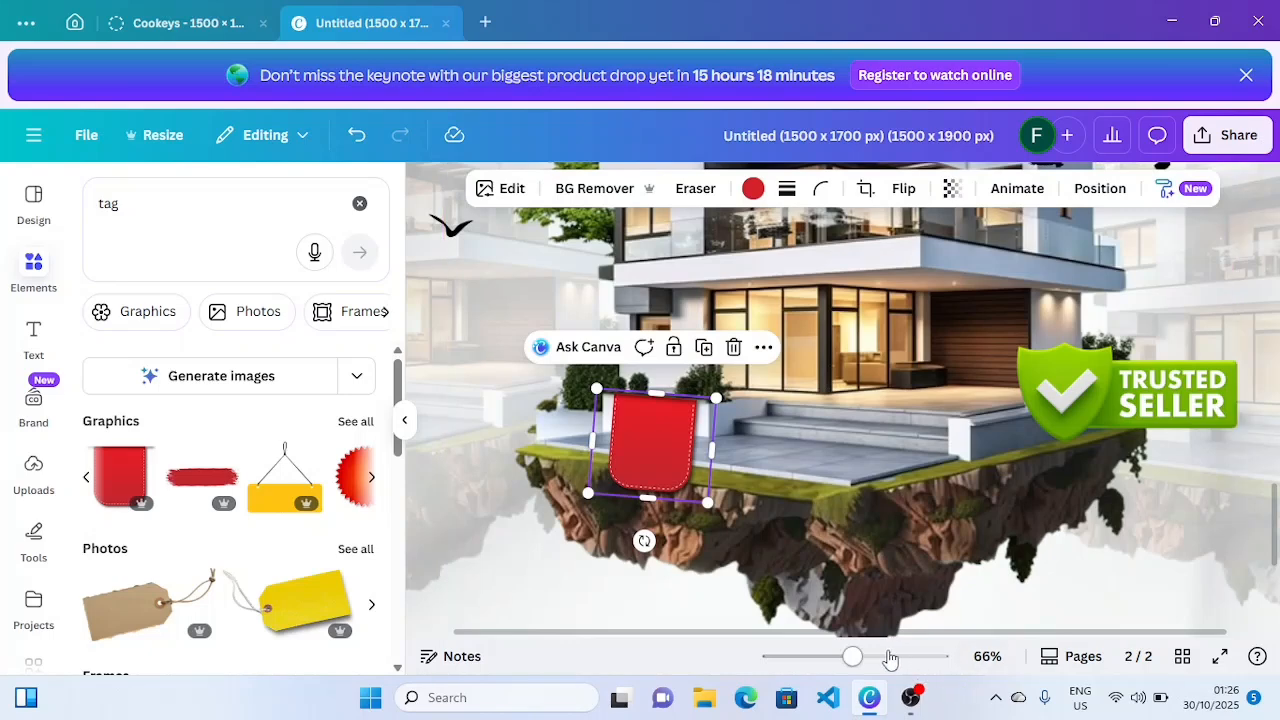
left_click_drag(852, 656, 815, 657)
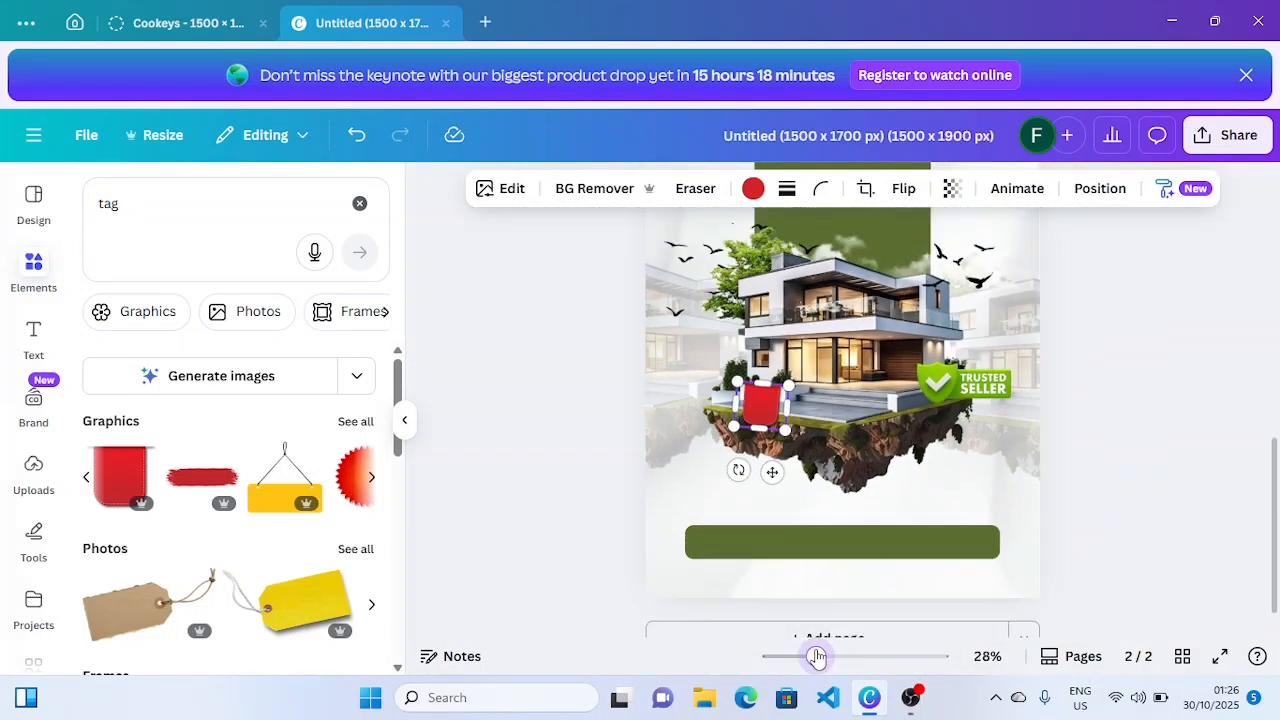
left_click(1047, 590)
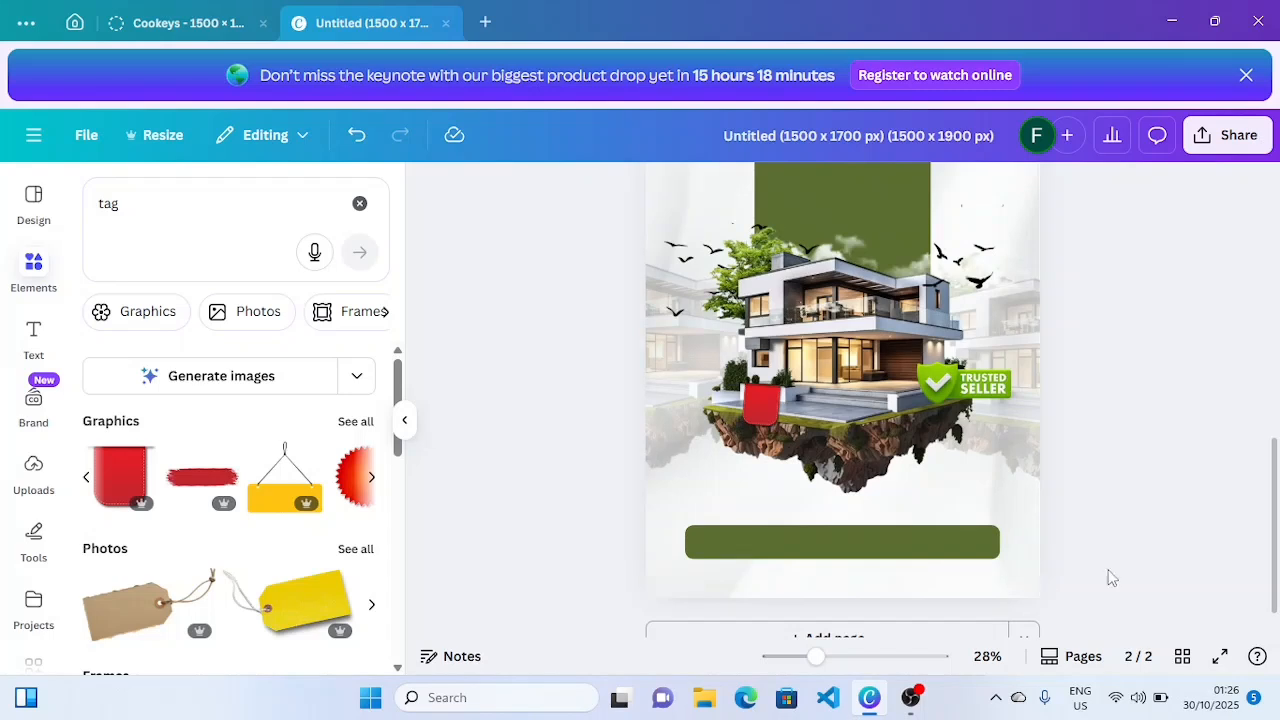
- Search 'call' and add a black phone icon to the page
scroll(900, 400, "up", 1)
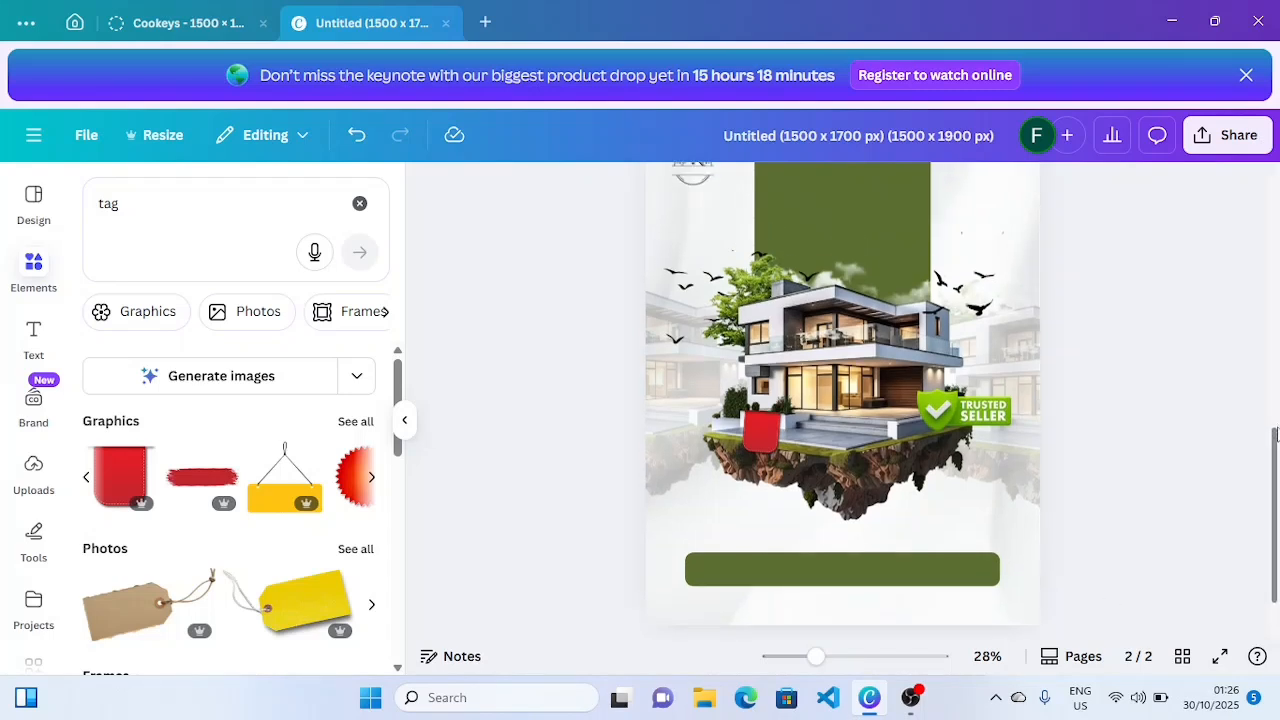
left_click(157, 211)
key("BackSpace")
key("BackSpace")
key("BackSpace")
type("call")
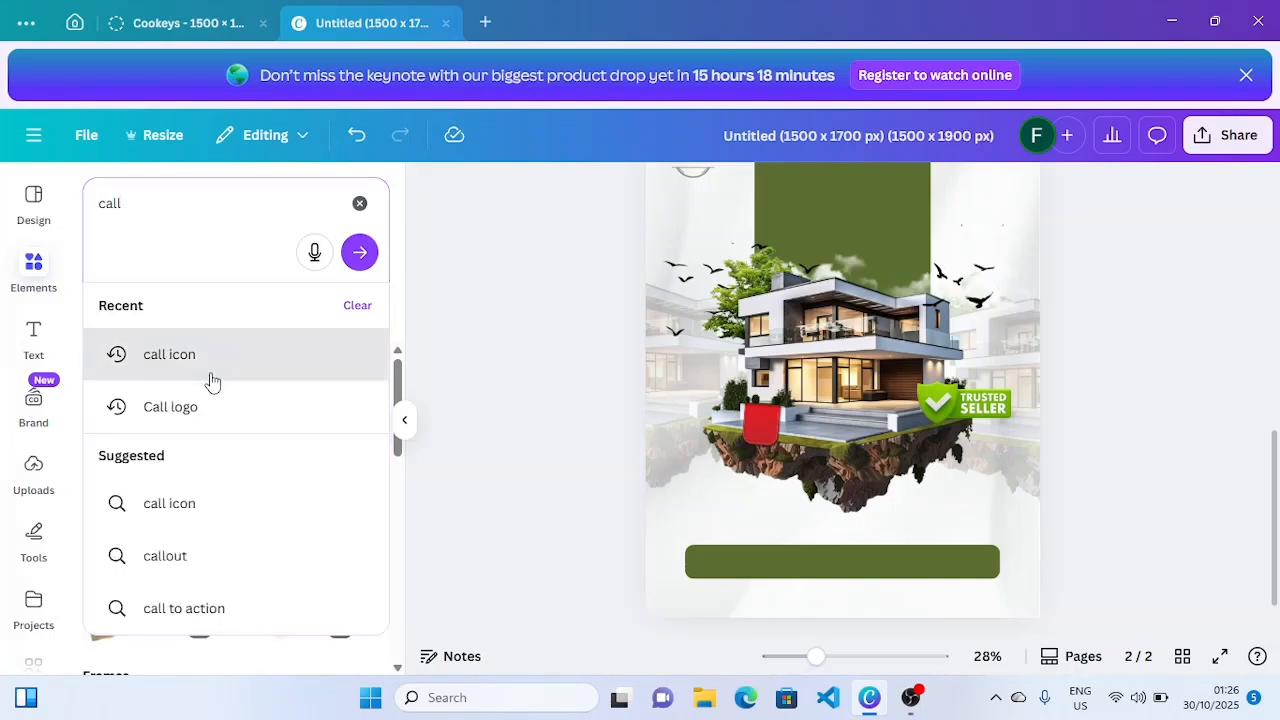
left_click(210, 368)
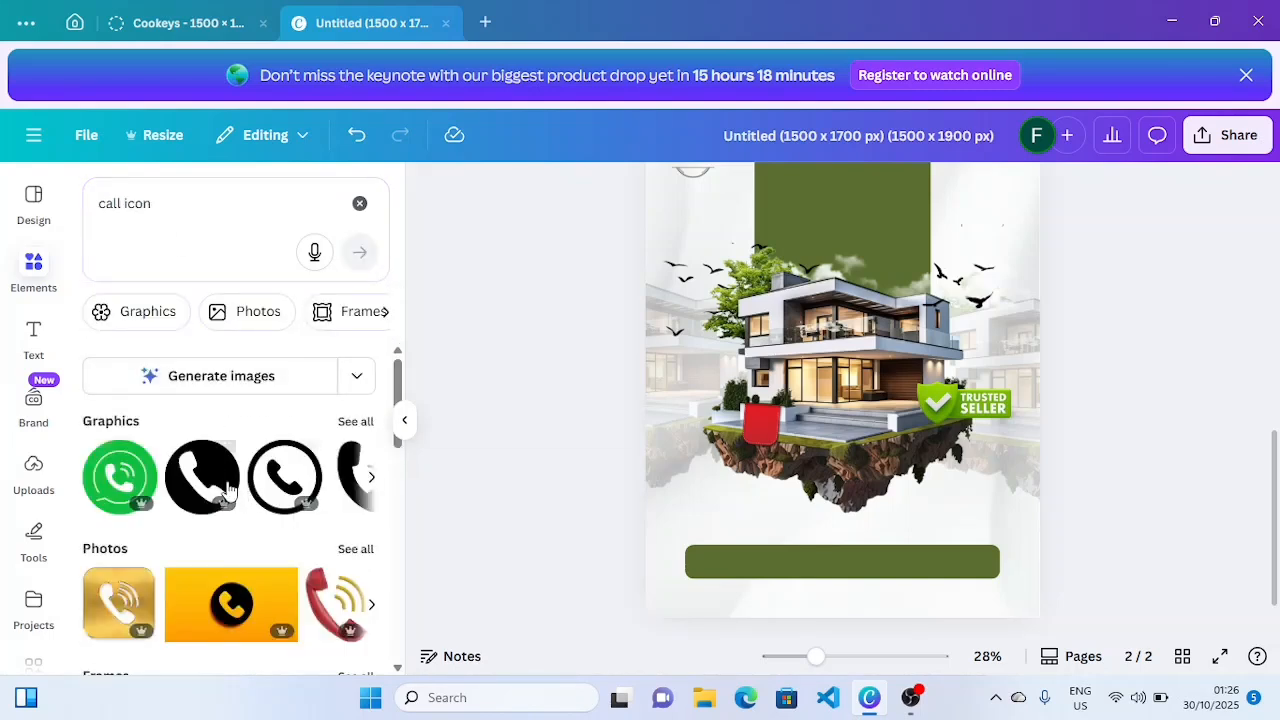
left_click(198, 483)
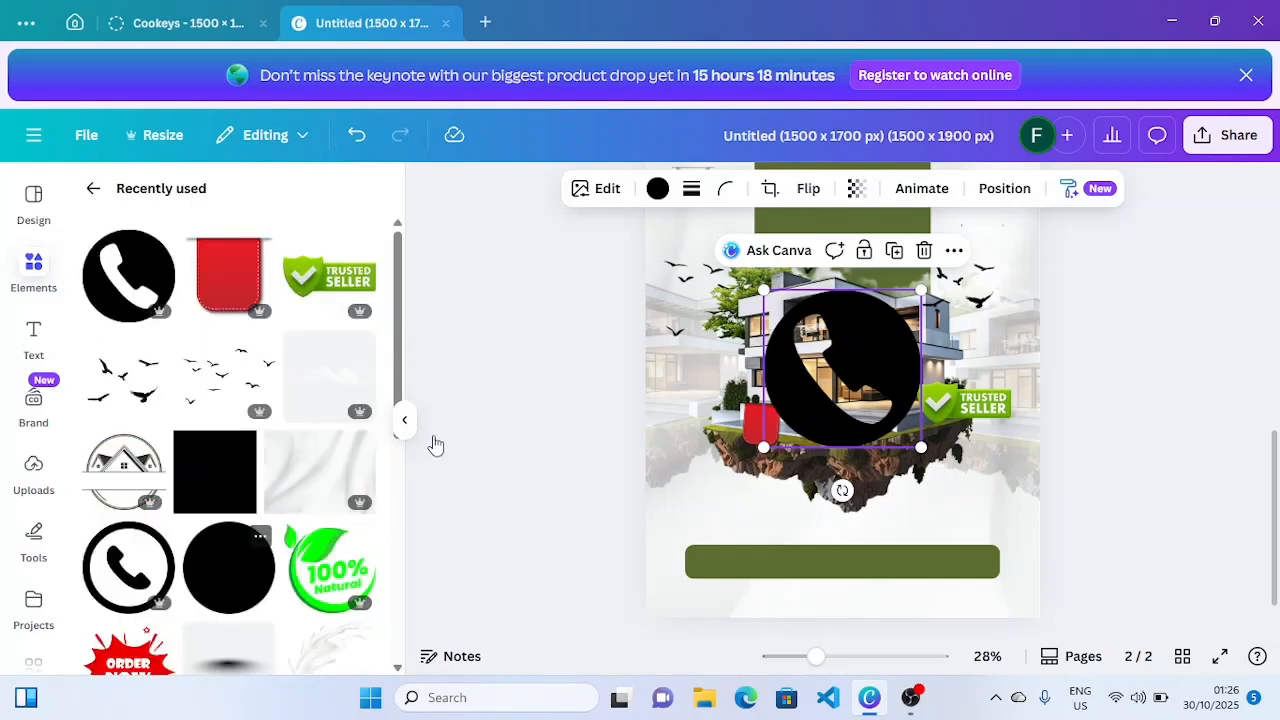
- Recolour the circle olive green, shrink it to 161 px and move it below the green bar
left_click(522, 384)
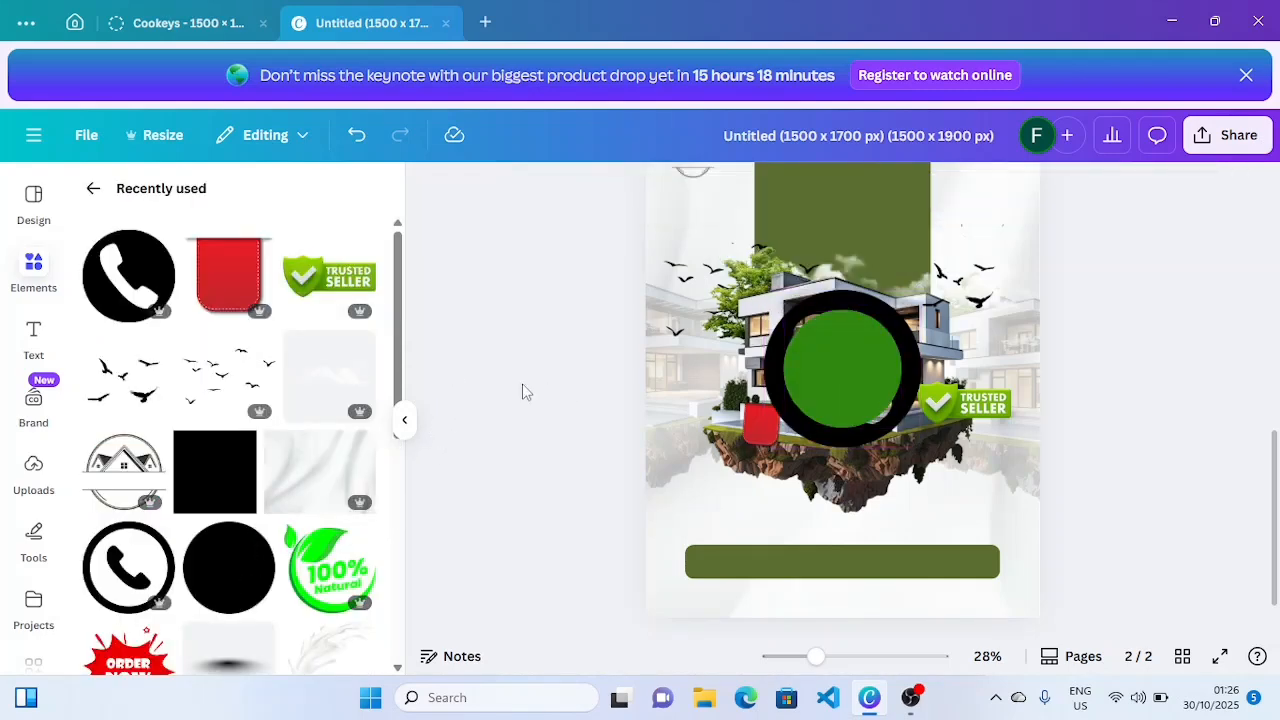
left_click(405, 420)
left_click(687, 390)
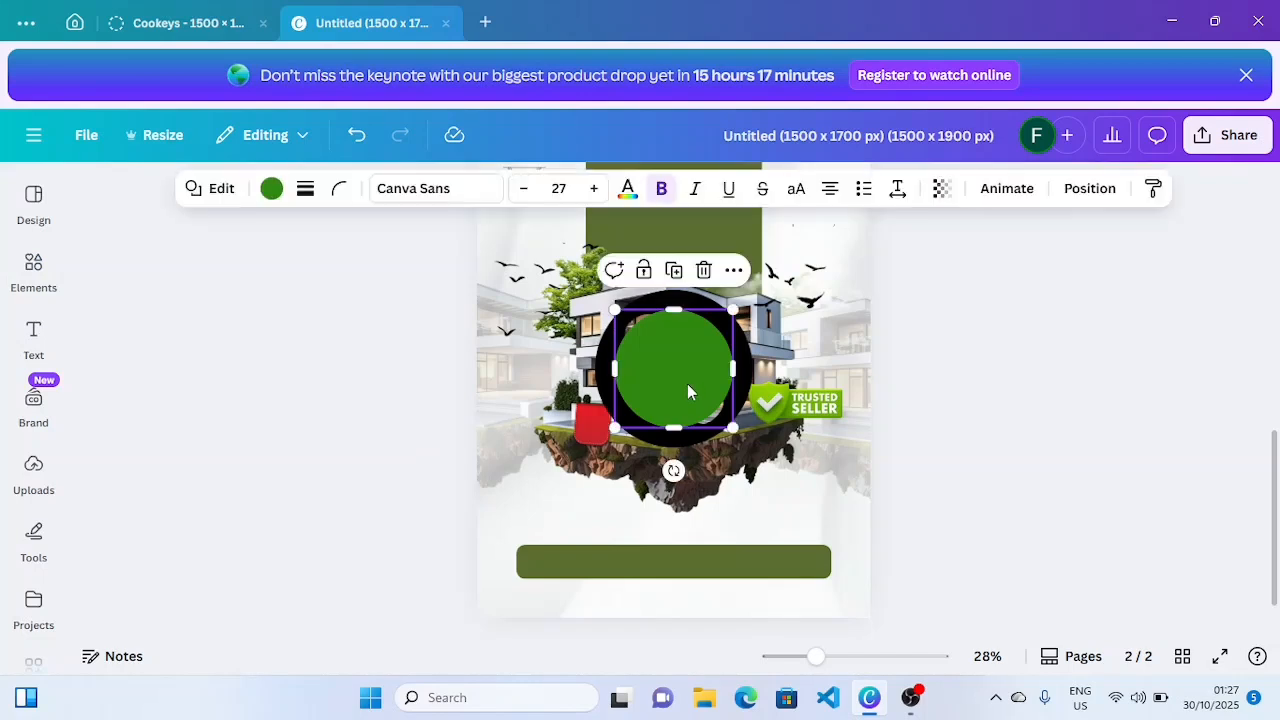
left_click(268, 192)
left_click(357, 385)
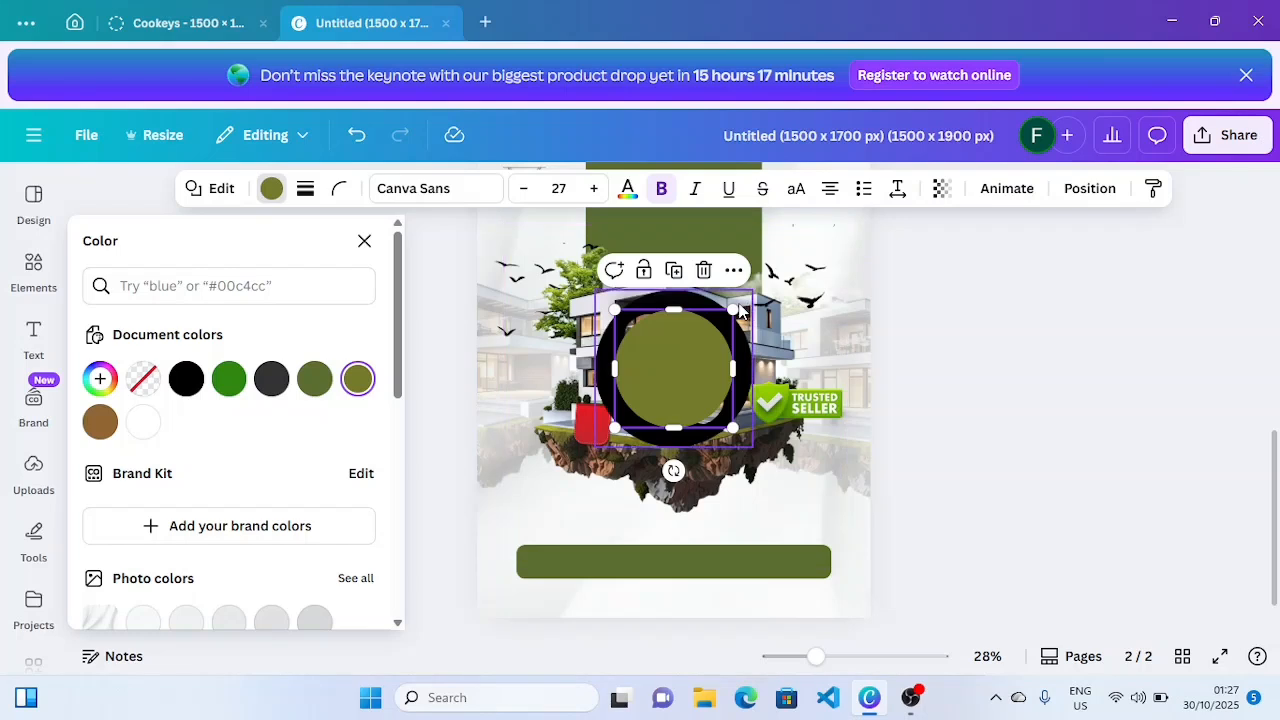
left_click_drag(733, 312, 648, 422)
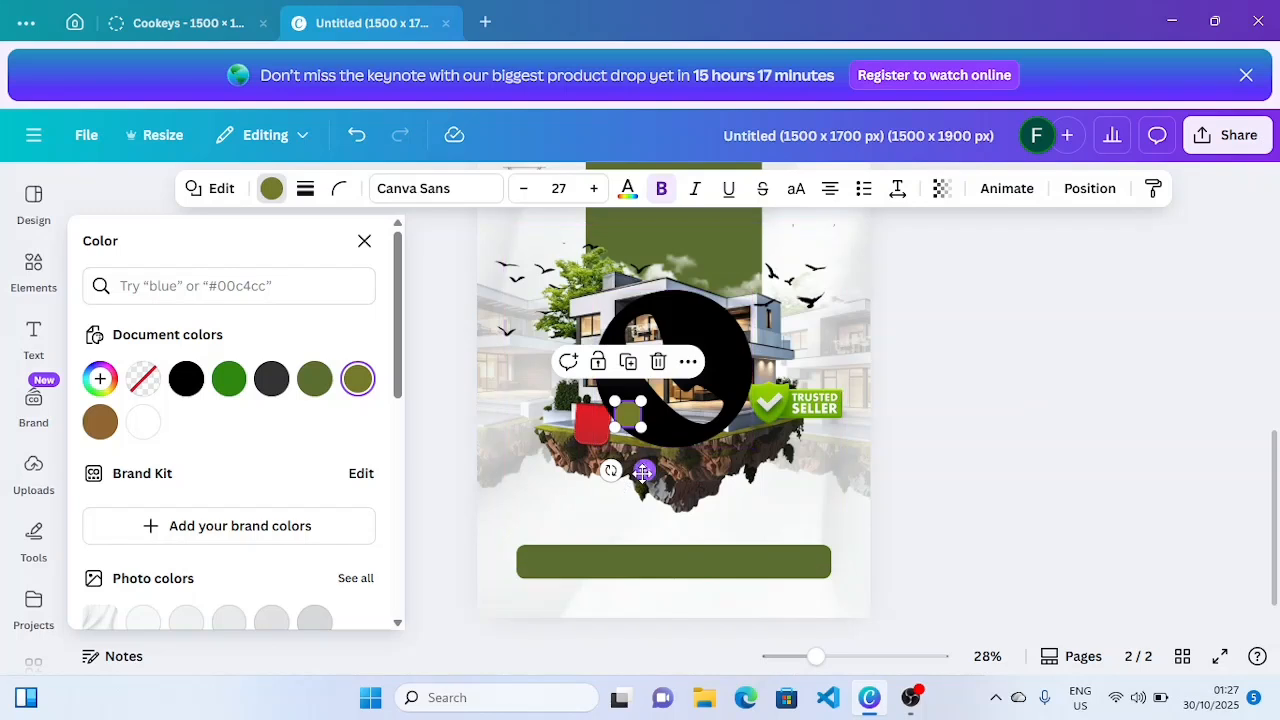
left_click_drag(645, 505, 707, 660)
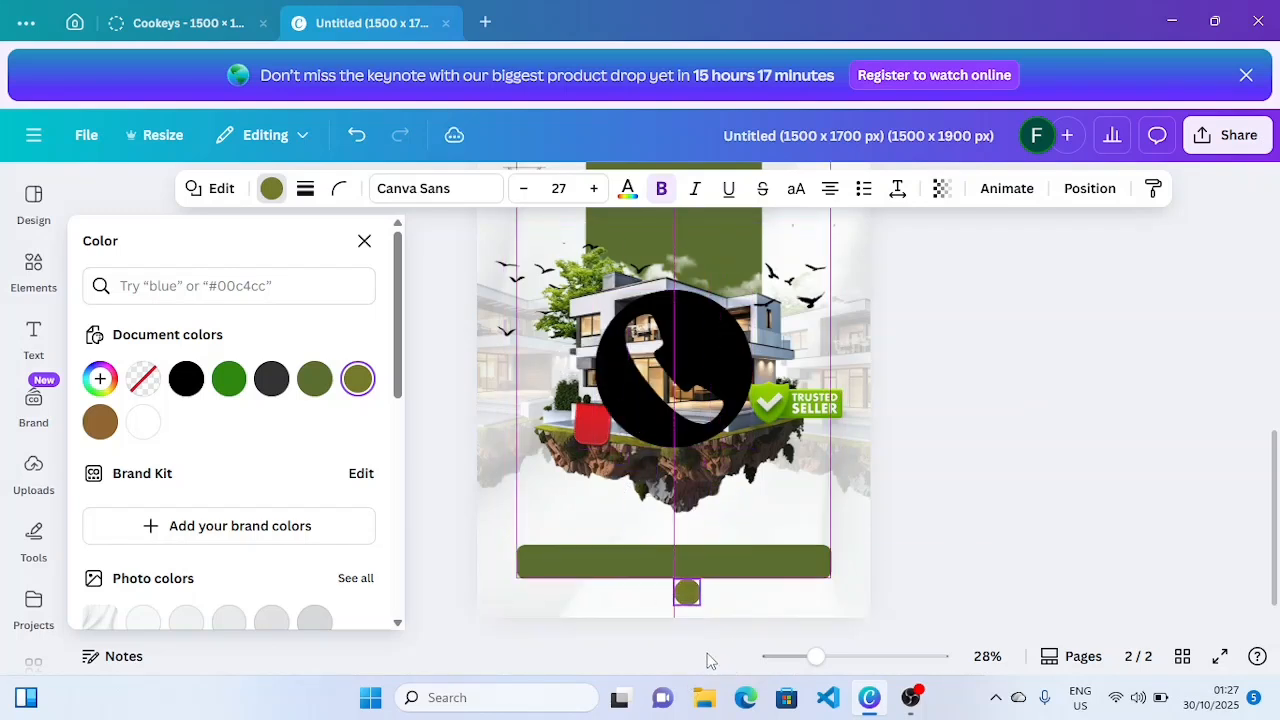
- Make the phone graphic white and shrink it
left_click(660, 410)
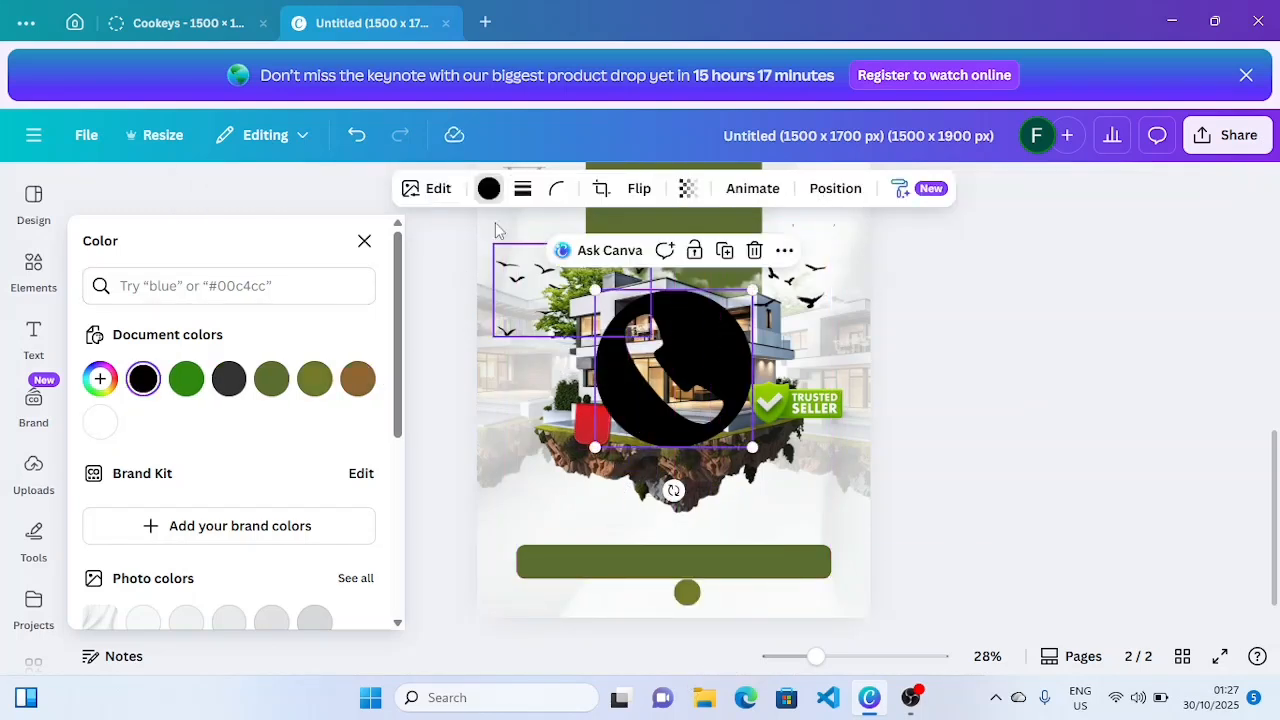
left_click(490, 190)
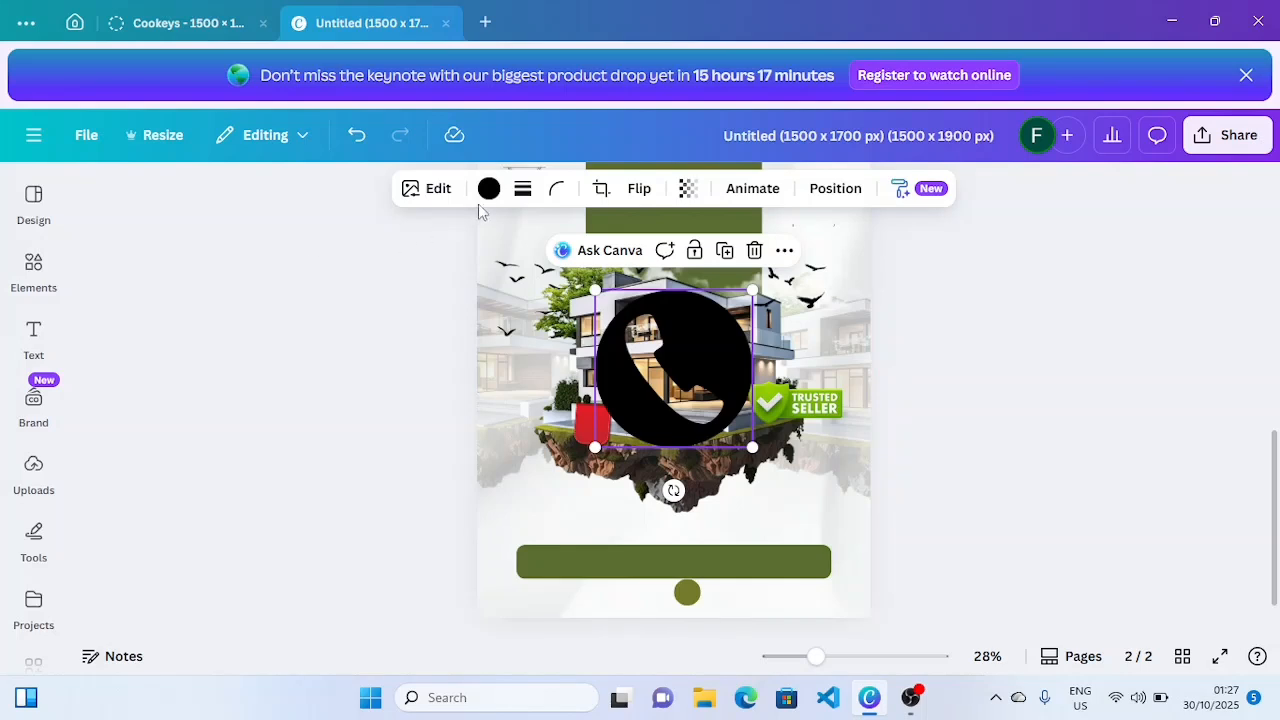
left_click(489, 189)
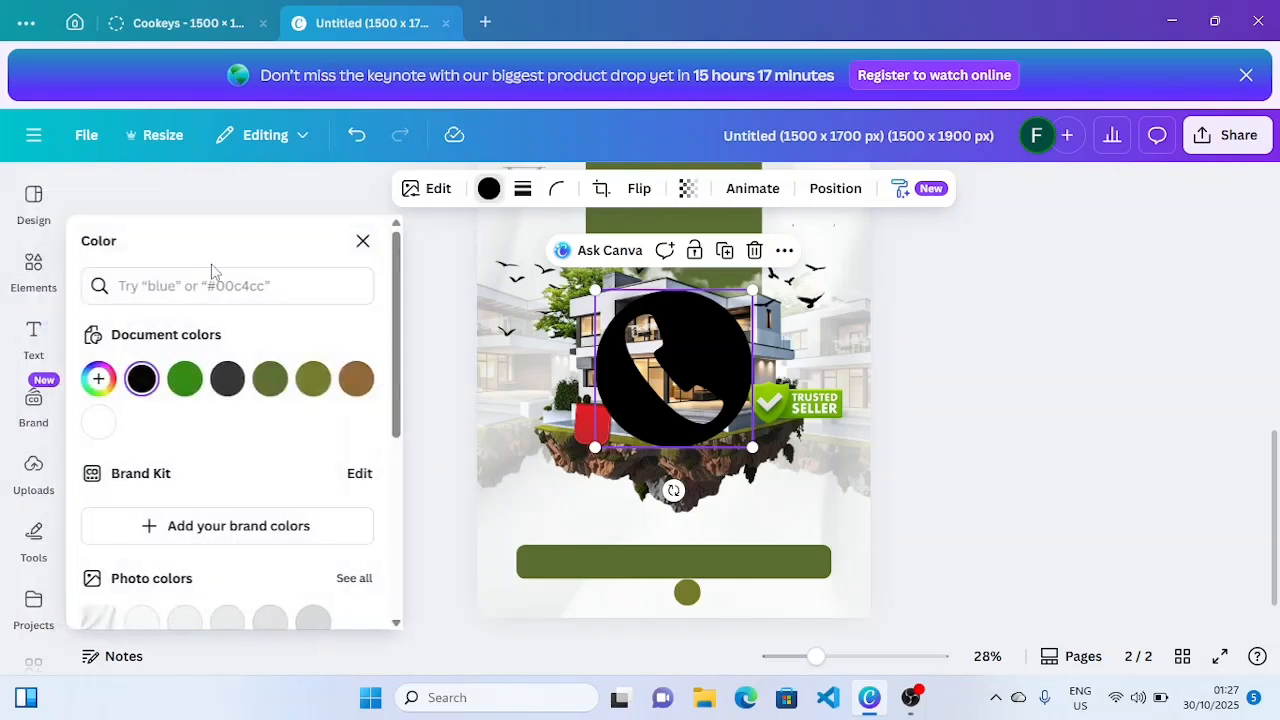
left_click(100, 423)
left_click_drag(595, 291, 711, 658)
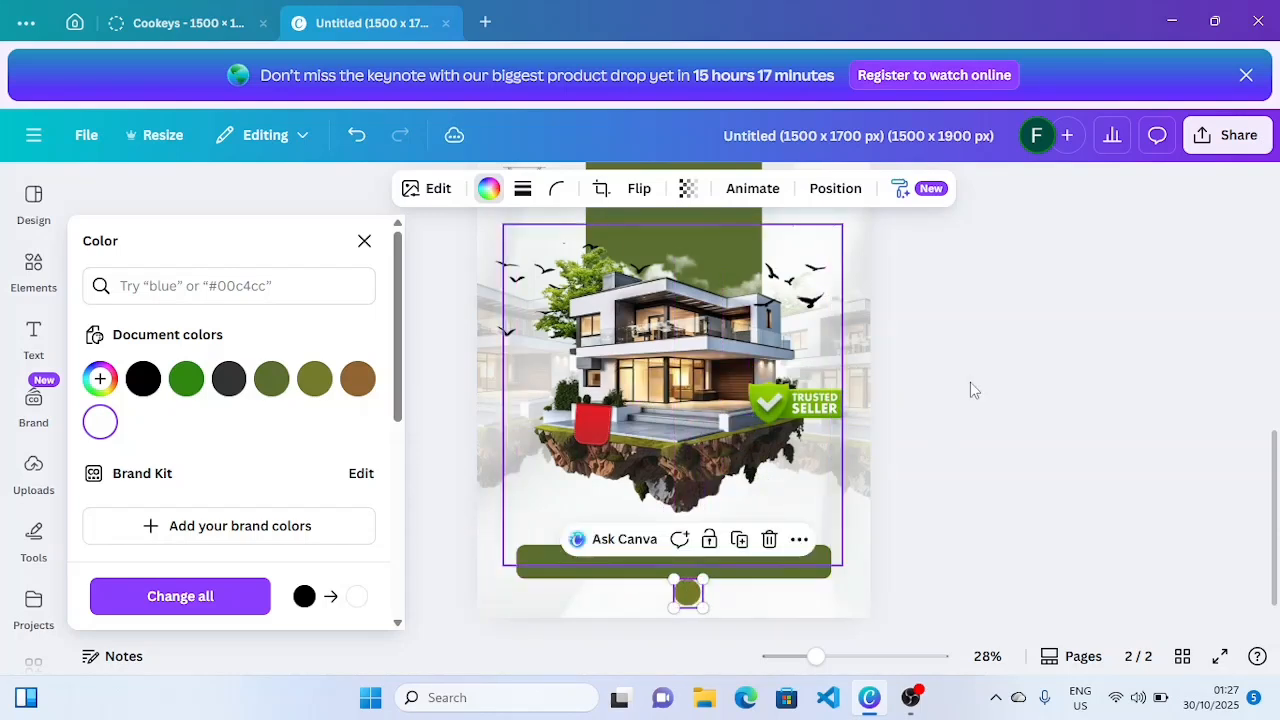
- Bring the phone icon in front of the olive circle and size it to 67 px
left_click(799, 539)
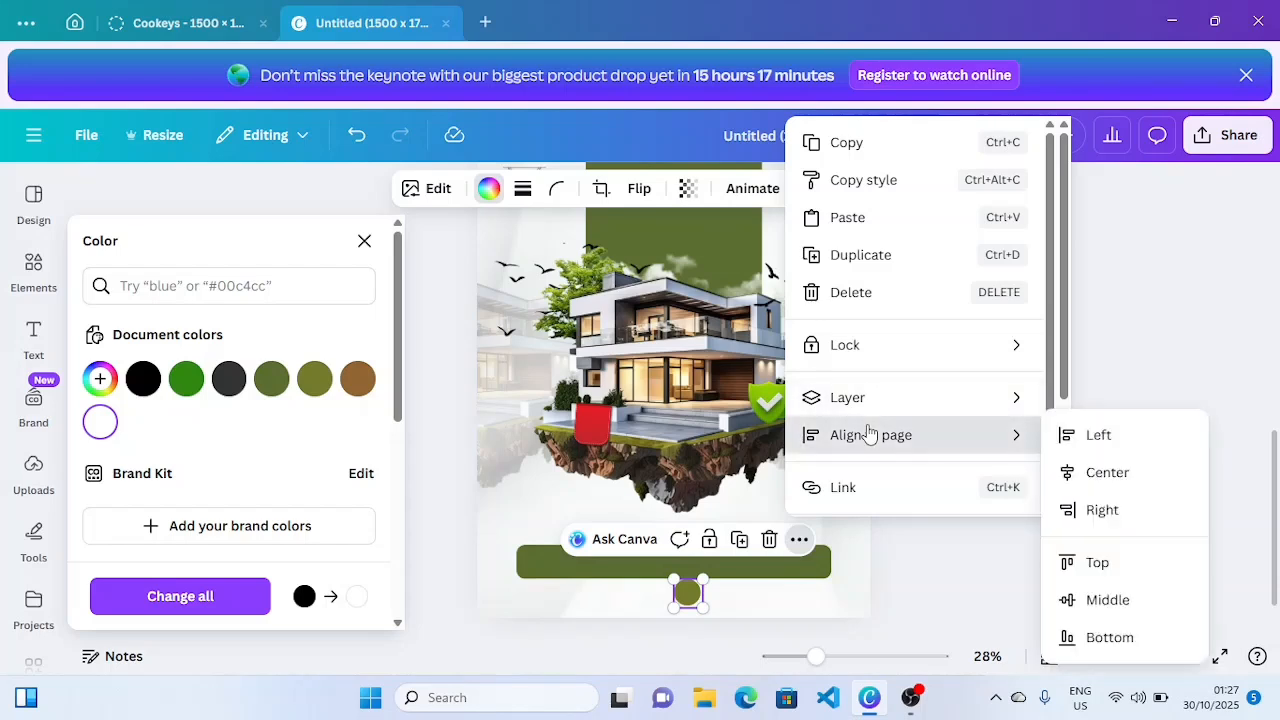
mouse_move(834, 400)
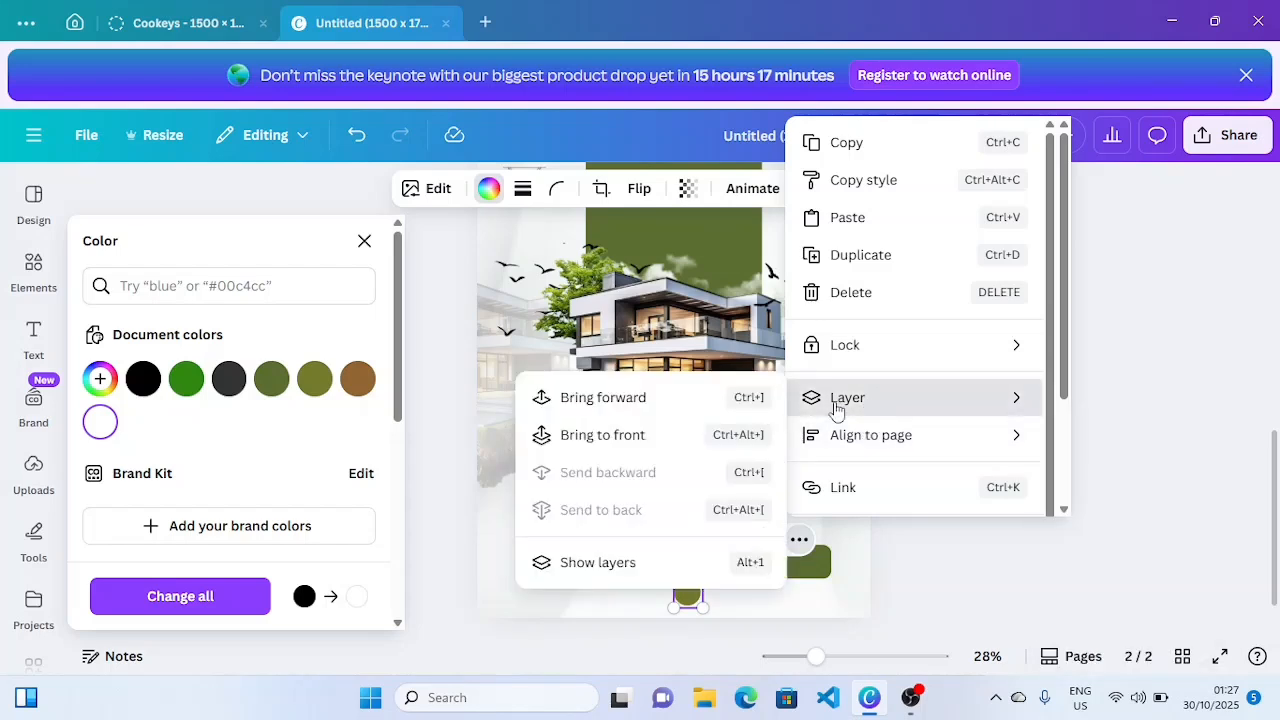
left_click(600, 398)
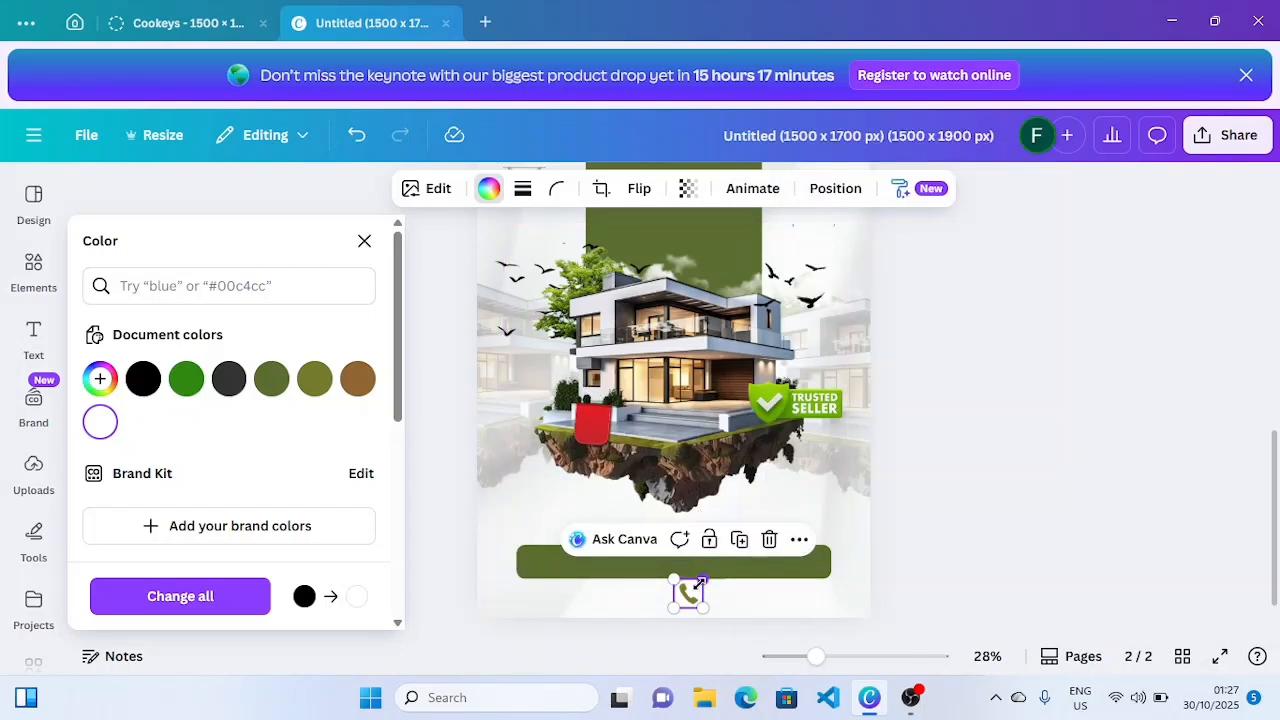
left_click_drag(700, 583, 688, 595)
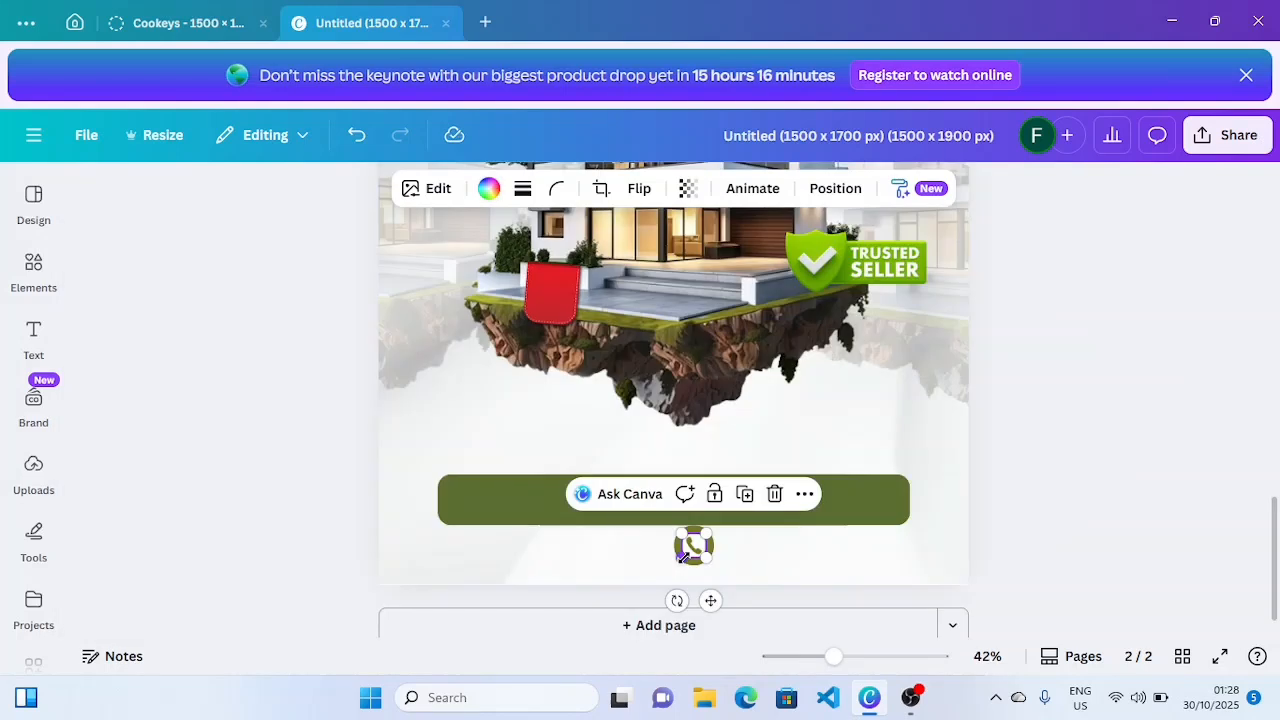
left_click_drag(681, 558, 678, 559)
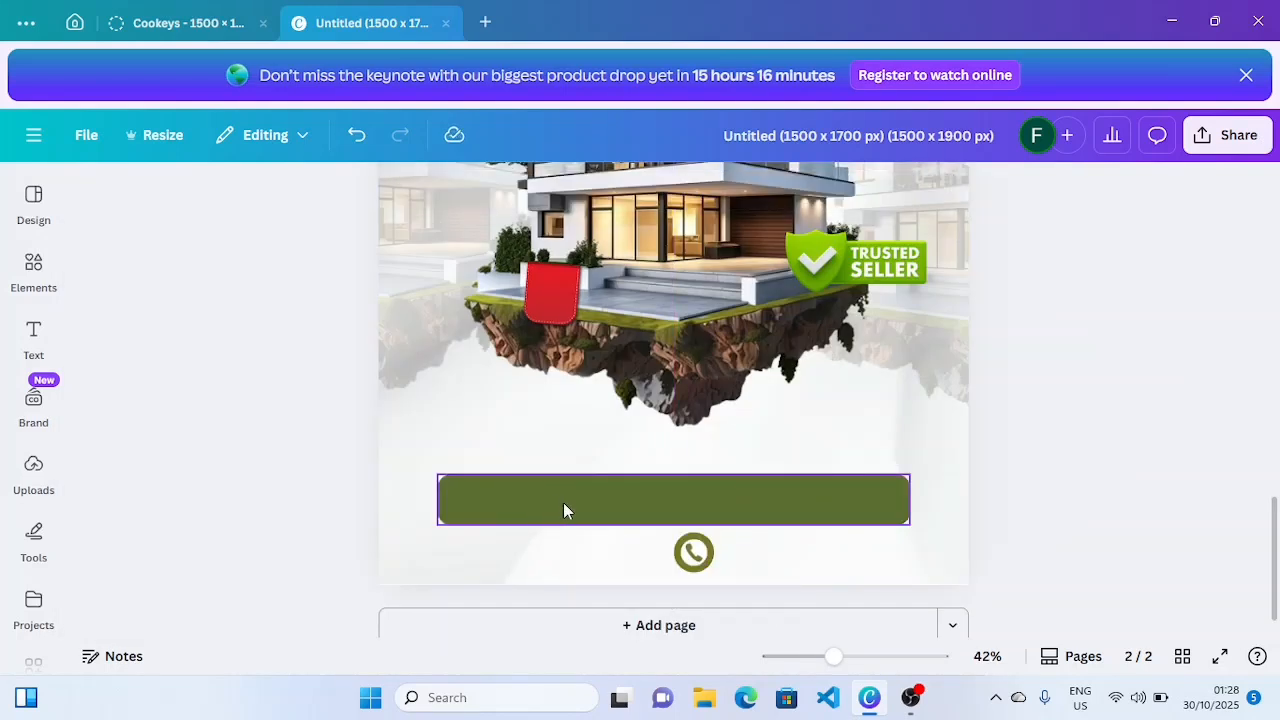
- Duplicate the long green bar, shrink the copy into a thin bar, and place it left of the phone icon
left_click(563, 502)
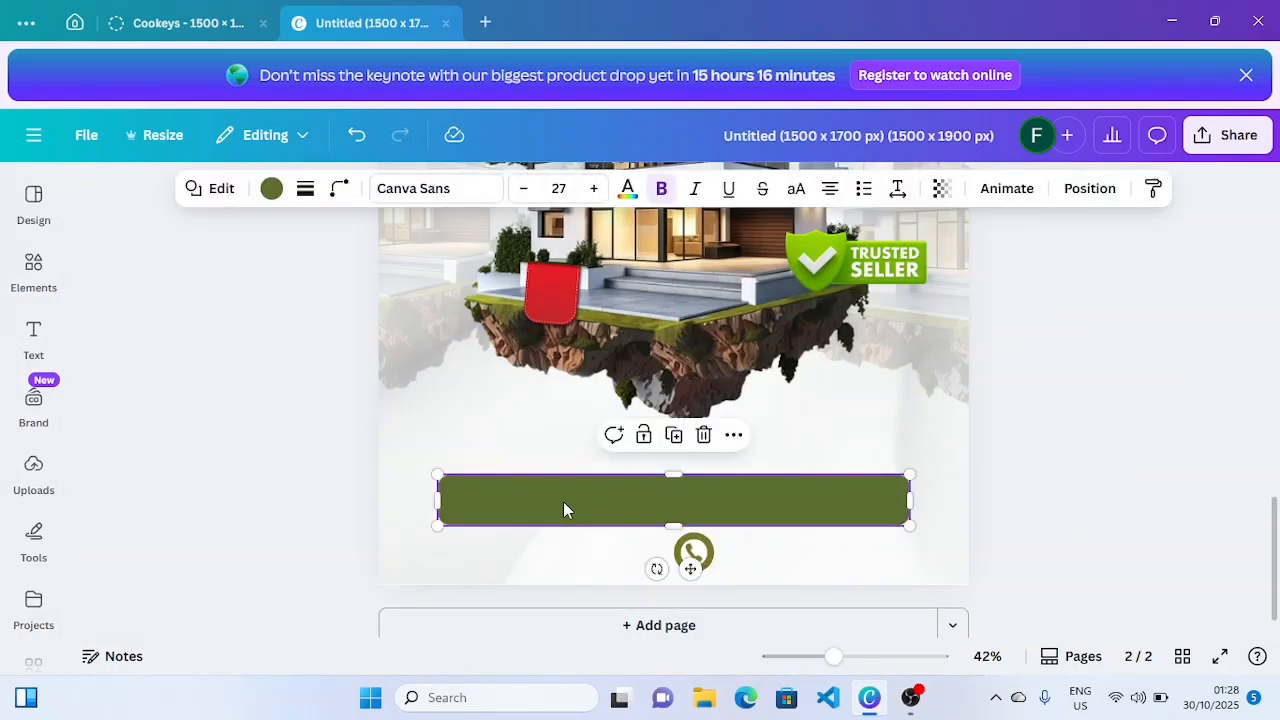
left_click(674, 446)
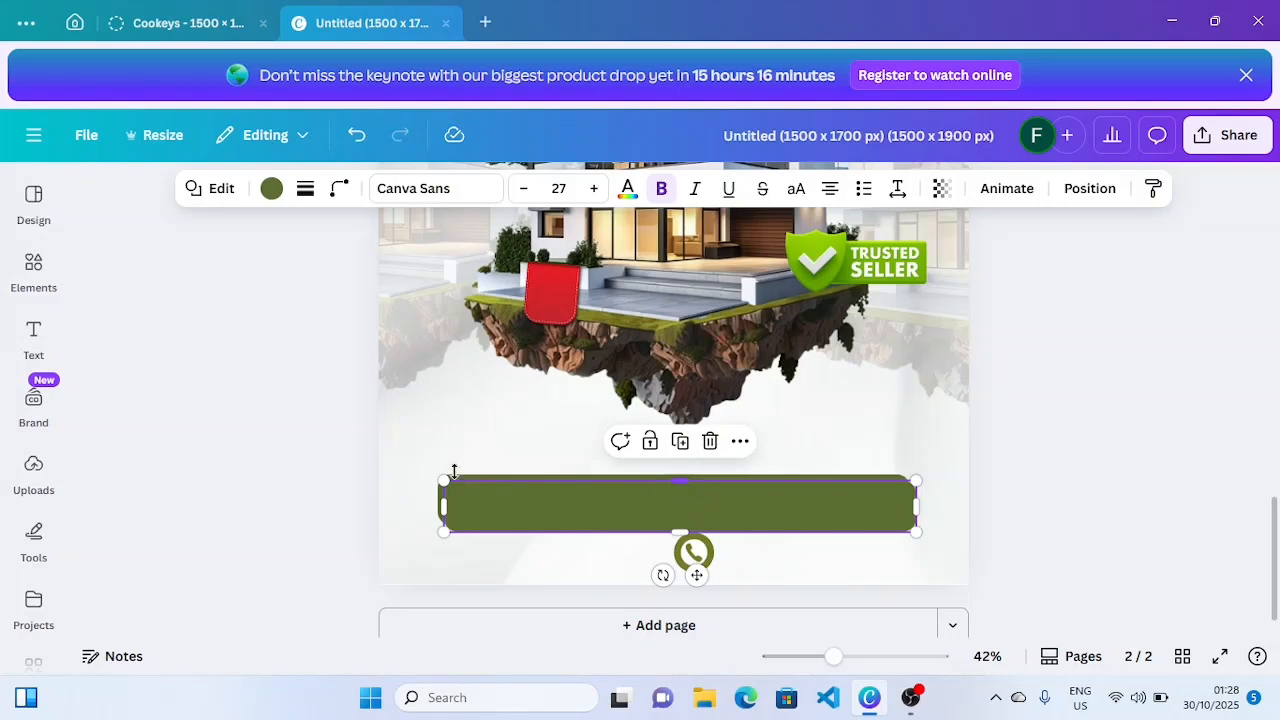
left_click_drag(553, 507, 788, 514)
left_click_drag(868, 575, 606, 600)
left_click_drag(833, 656, 794, 657)
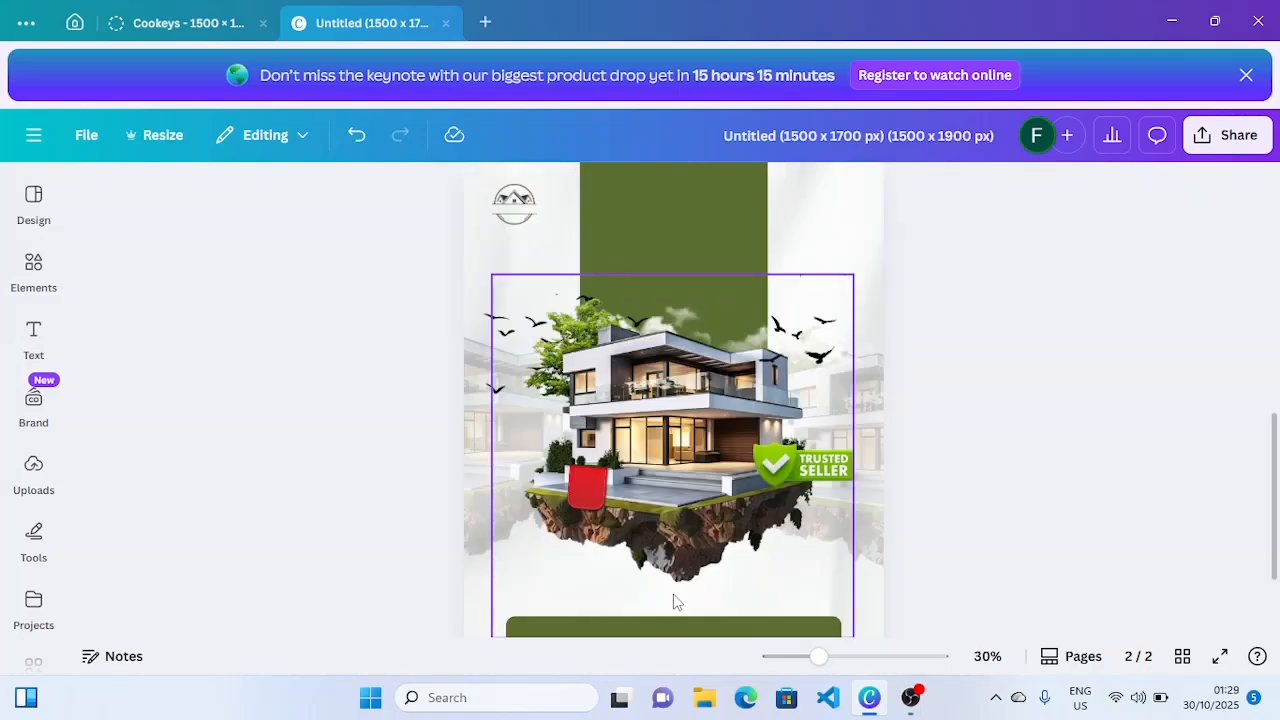
- Add the sun-glow graphic from the sun reflection results and size it into the top-right corner
left_click(33, 270)
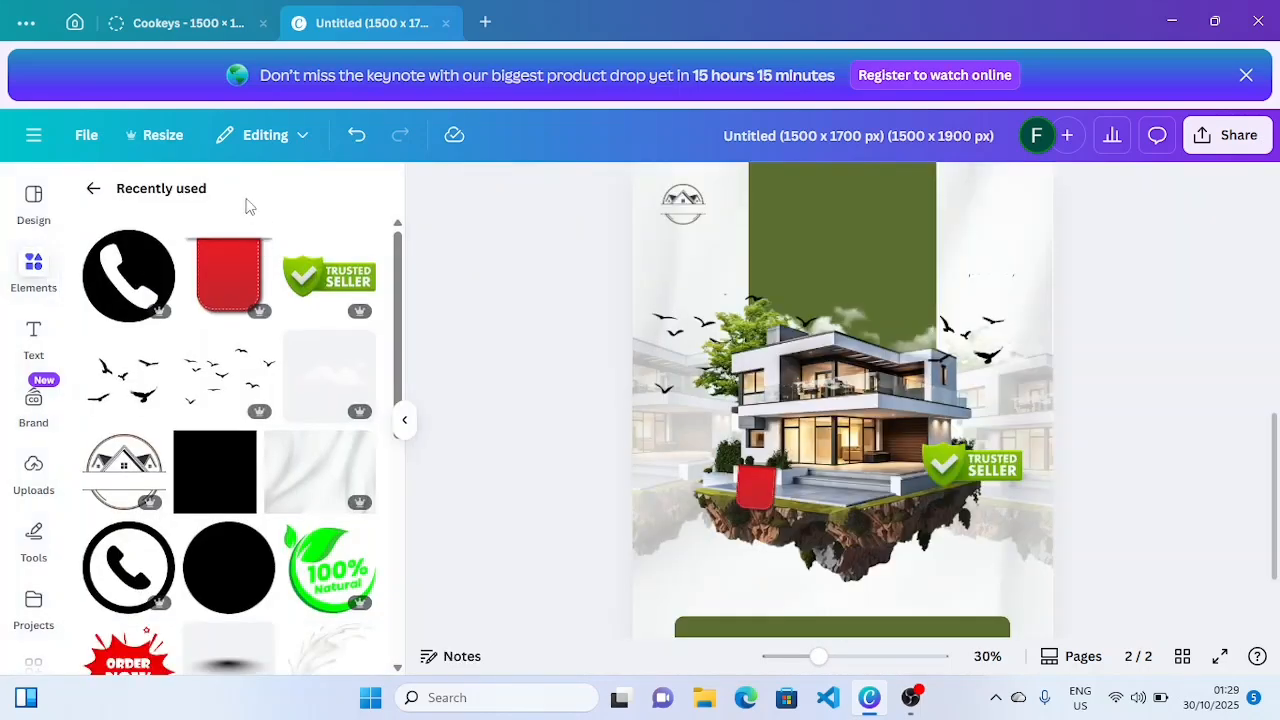
left_click(94, 190)
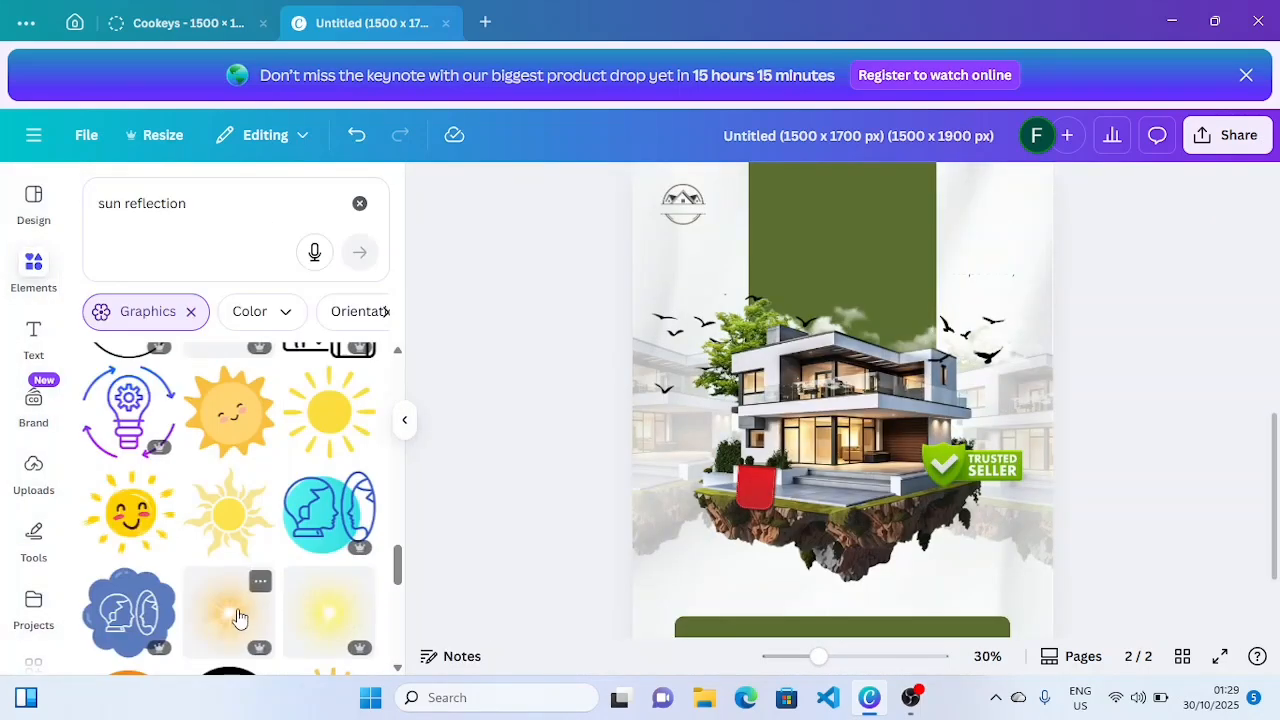
left_click(245, 626)
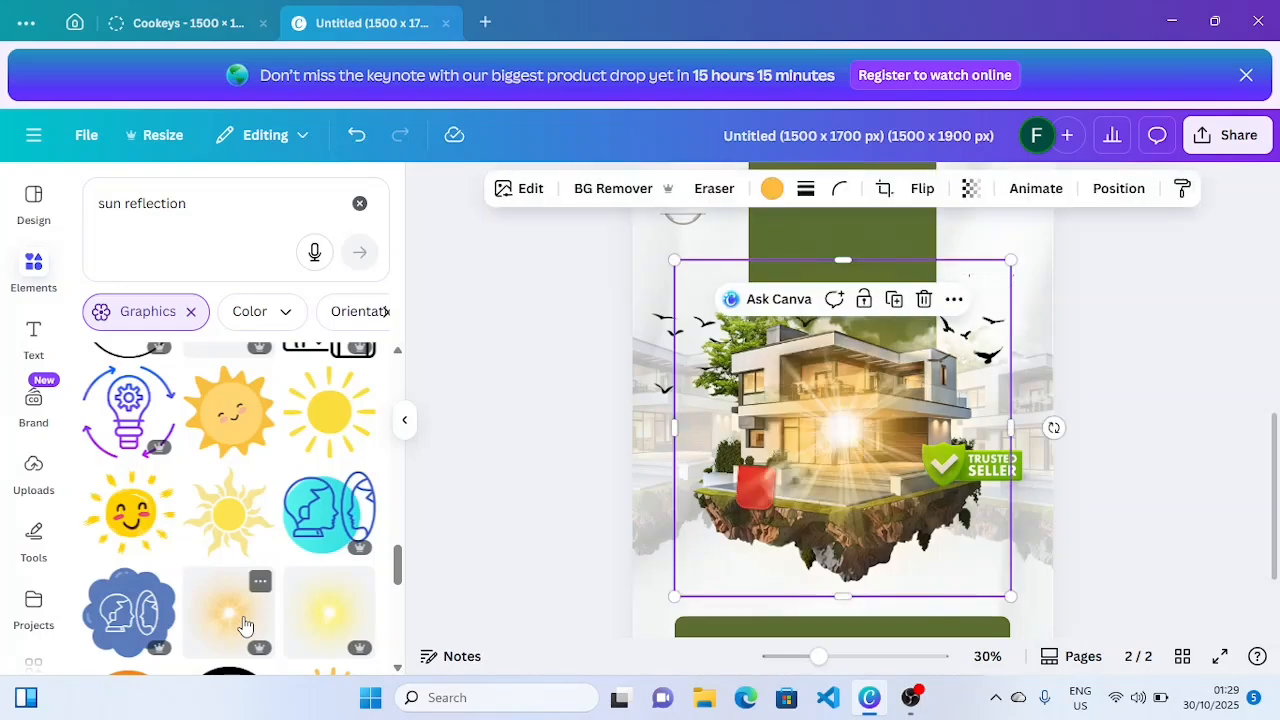
left_click_drag(842, 438, 983, 216)
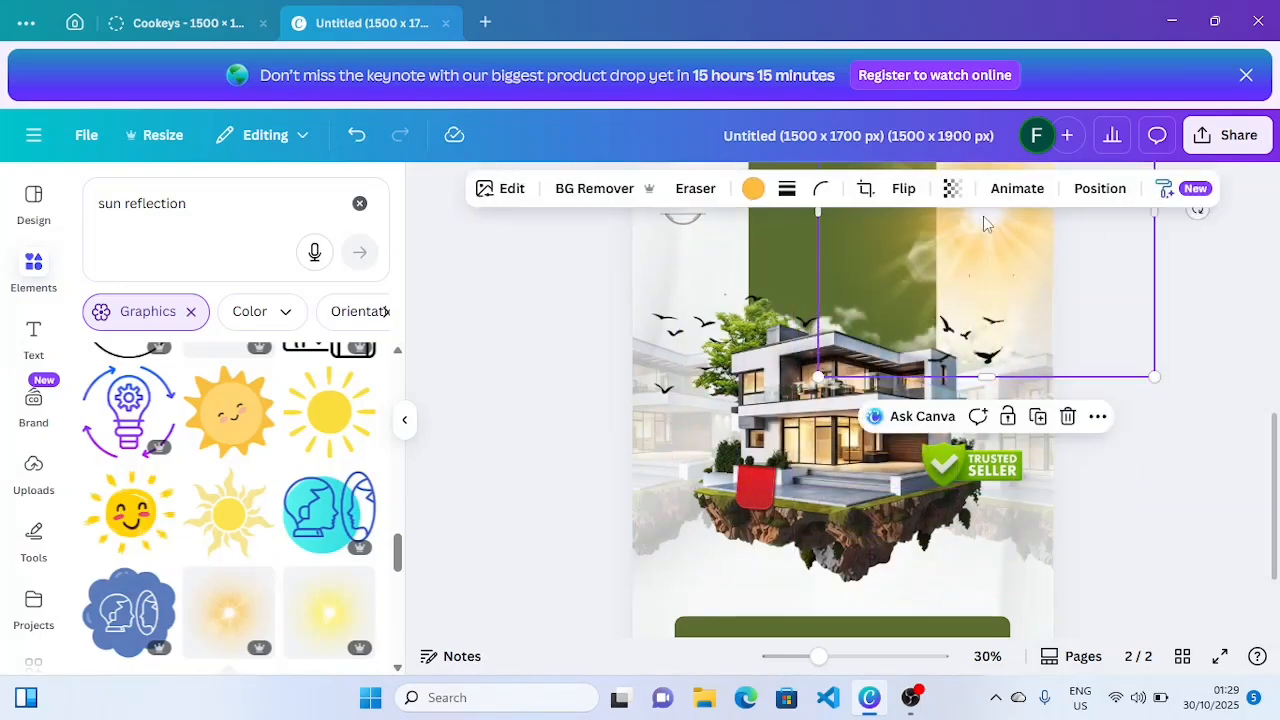
left_click_drag(818, 660, 795, 657)
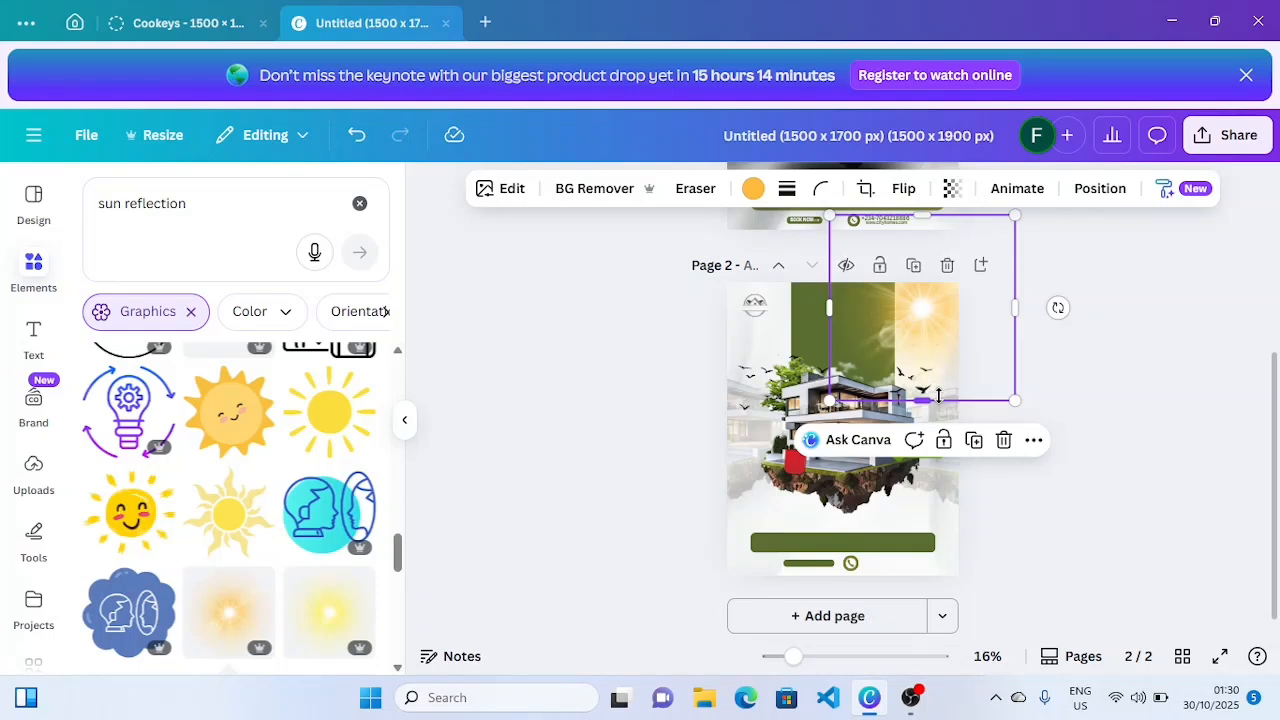
left_click_drag(940, 328, 932, 328)
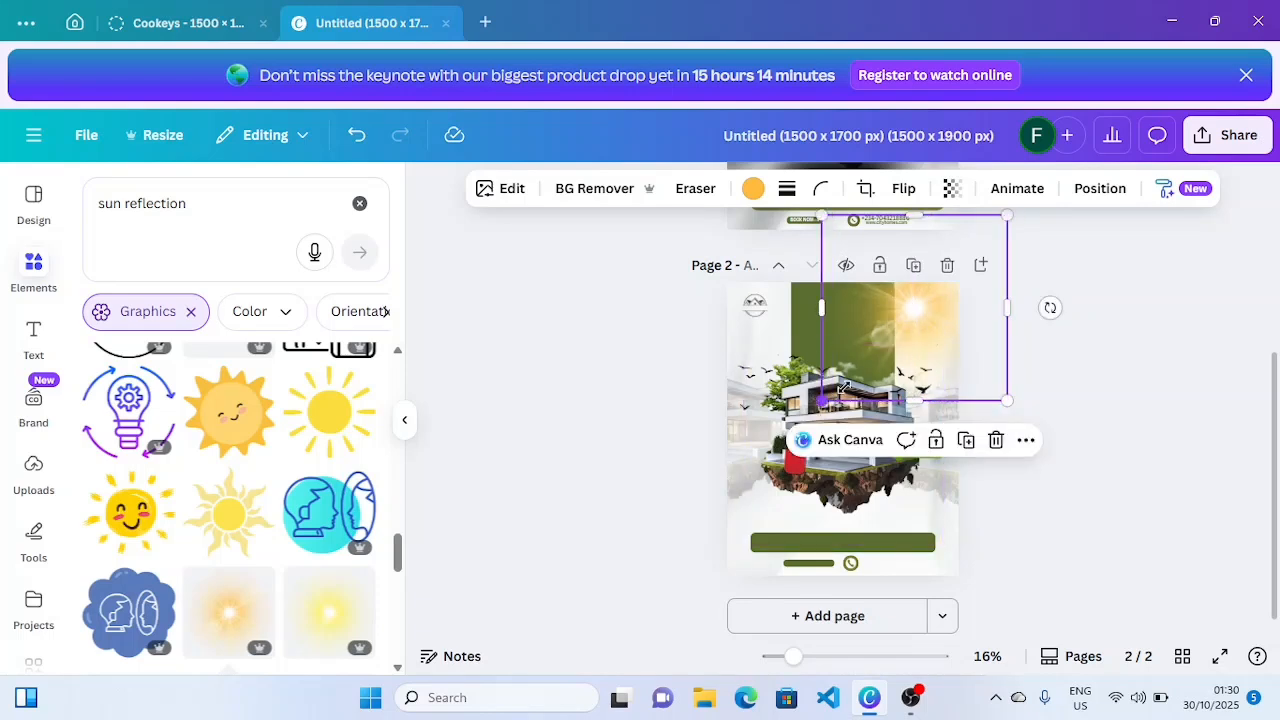
left_click_drag(843, 389, 878, 355)
left_click_drag(926, 299, 923, 313)
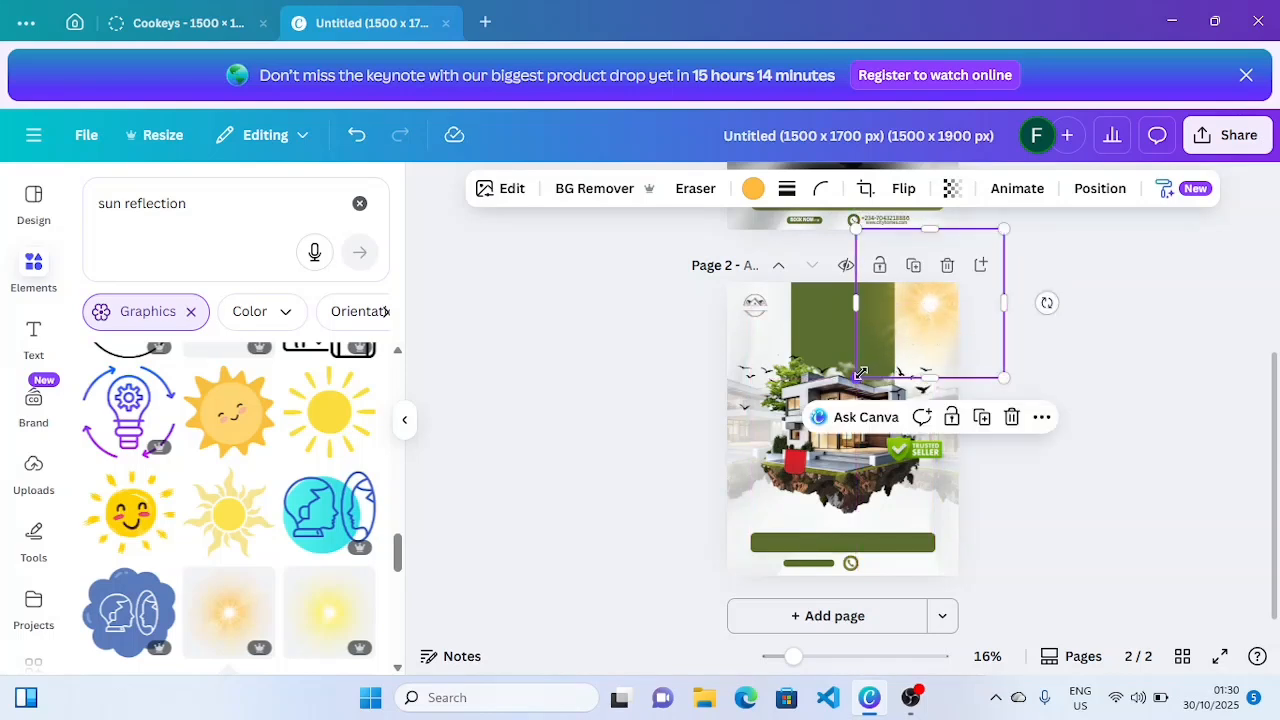
left_click_drag(862, 378, 933, 334)
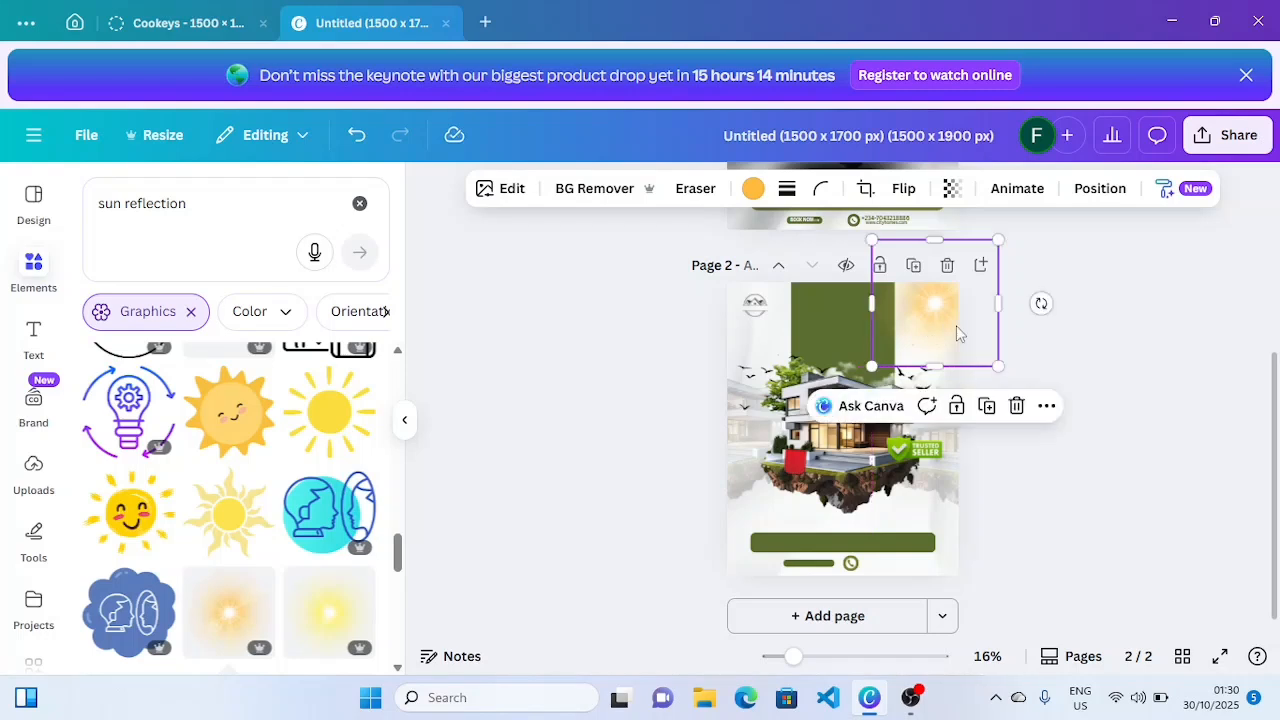
- Set the sun glow's transparency to 50
left_click(953, 200)
left_click_drag(991, 266, 929, 270)
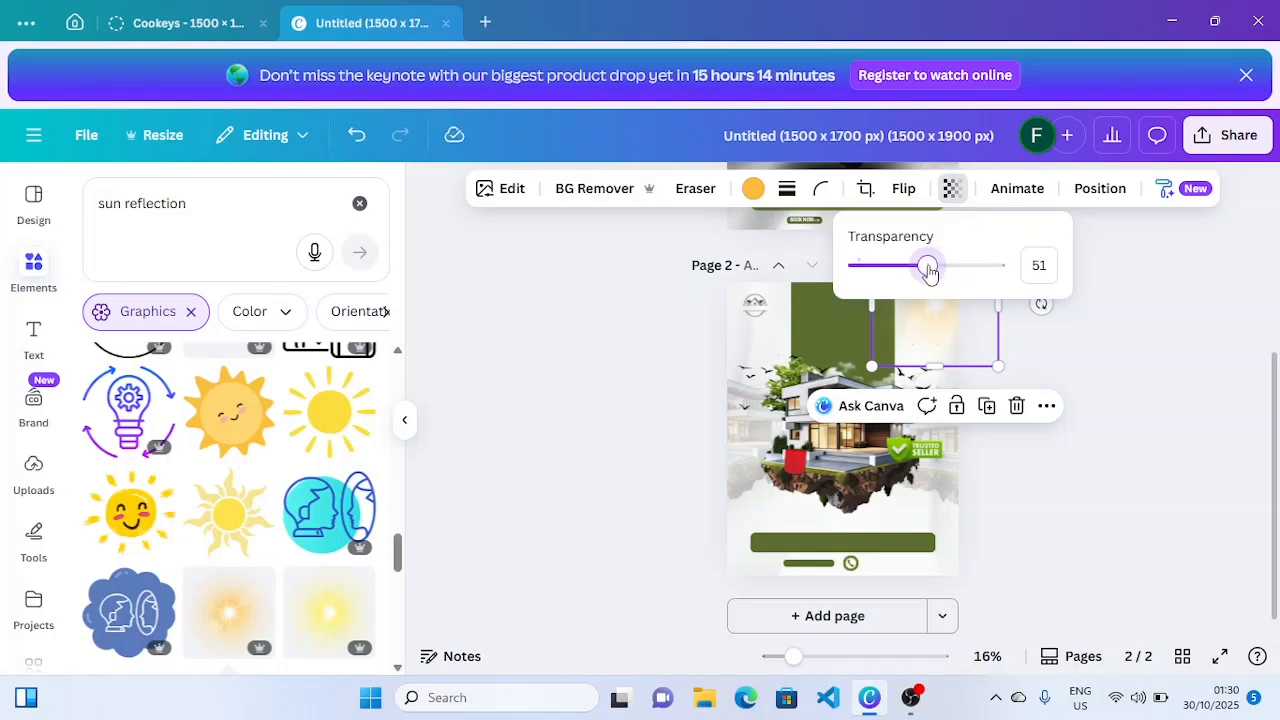
left_click_drag(929, 270, 928, 271)
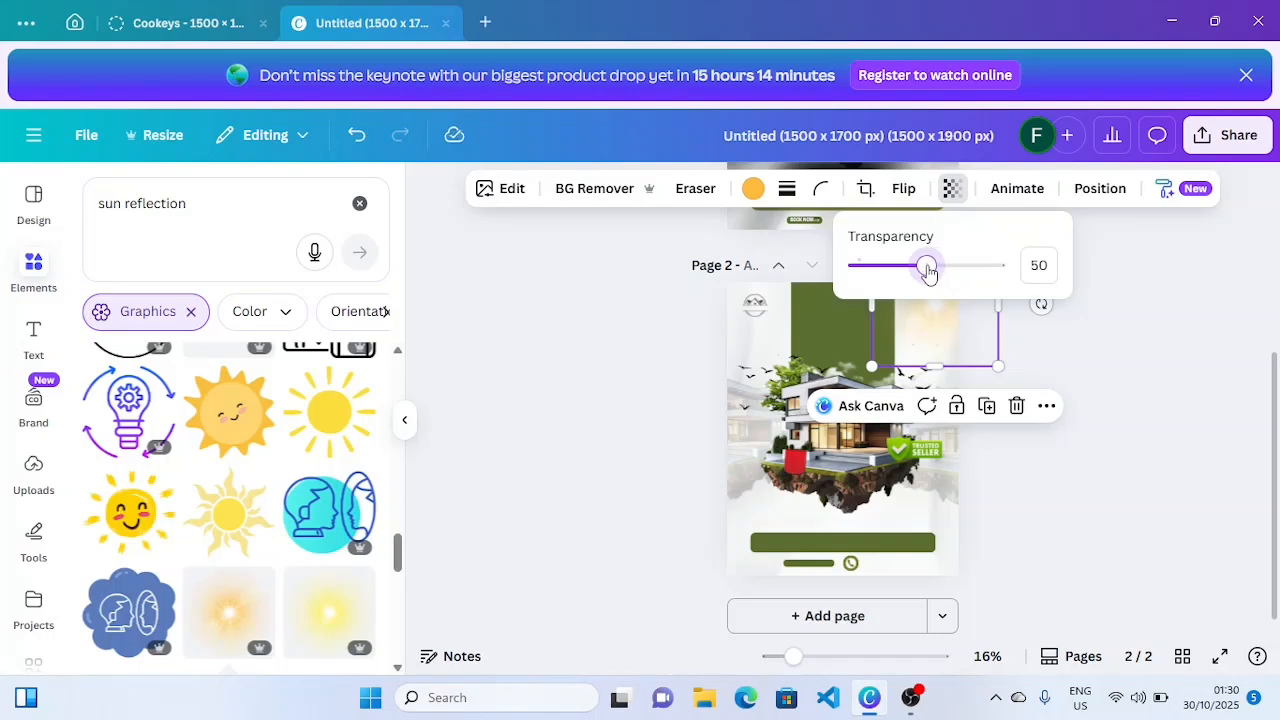
left_click(1250, 325)
left_click(1249, 323)
scroll(1249, 323, "up", 3)
left_click_drag(1278, 488, 1278, 484)
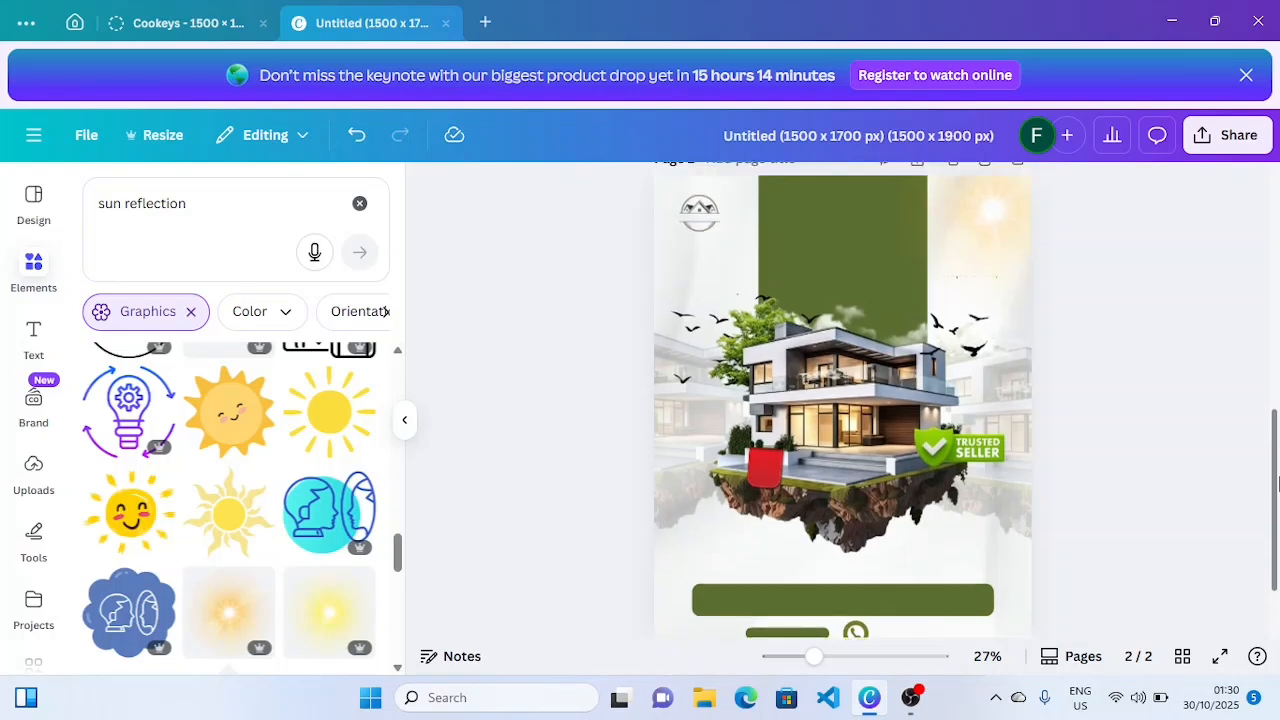
- Add a 'CITY HOMES' text box and move it to the poster's top-left corner
left_click(33, 333)
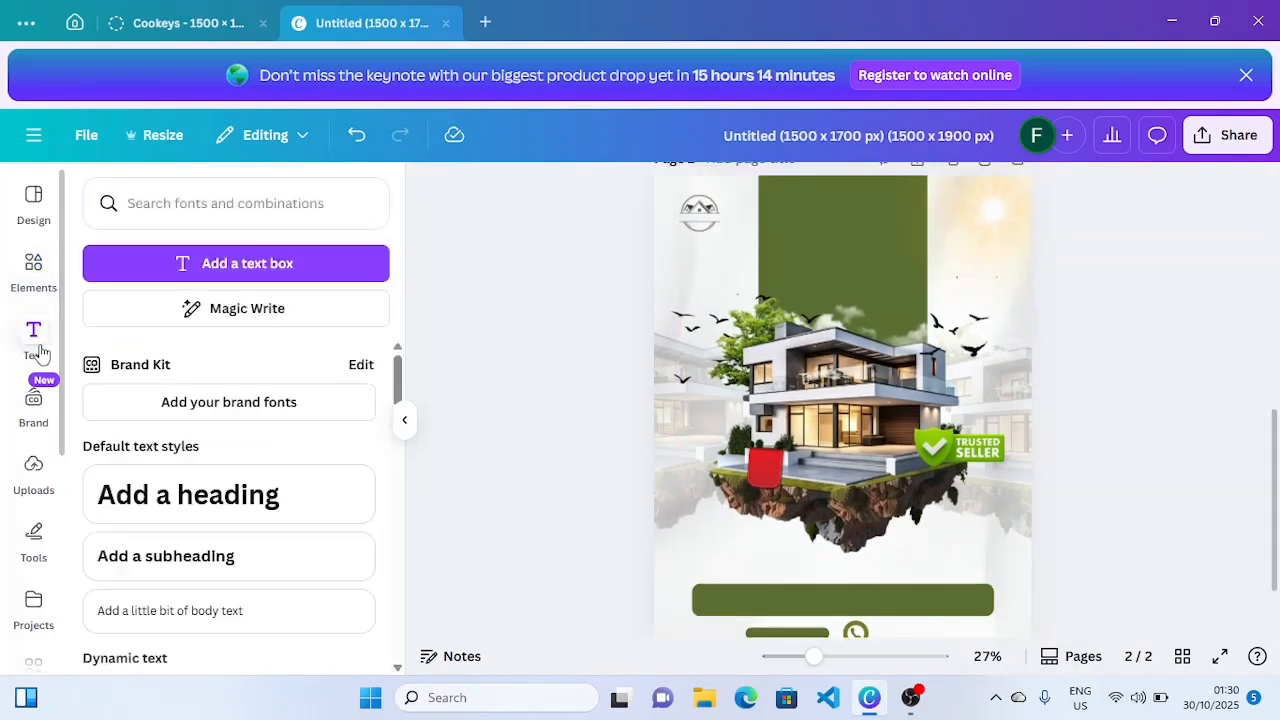
left_click(223, 263)
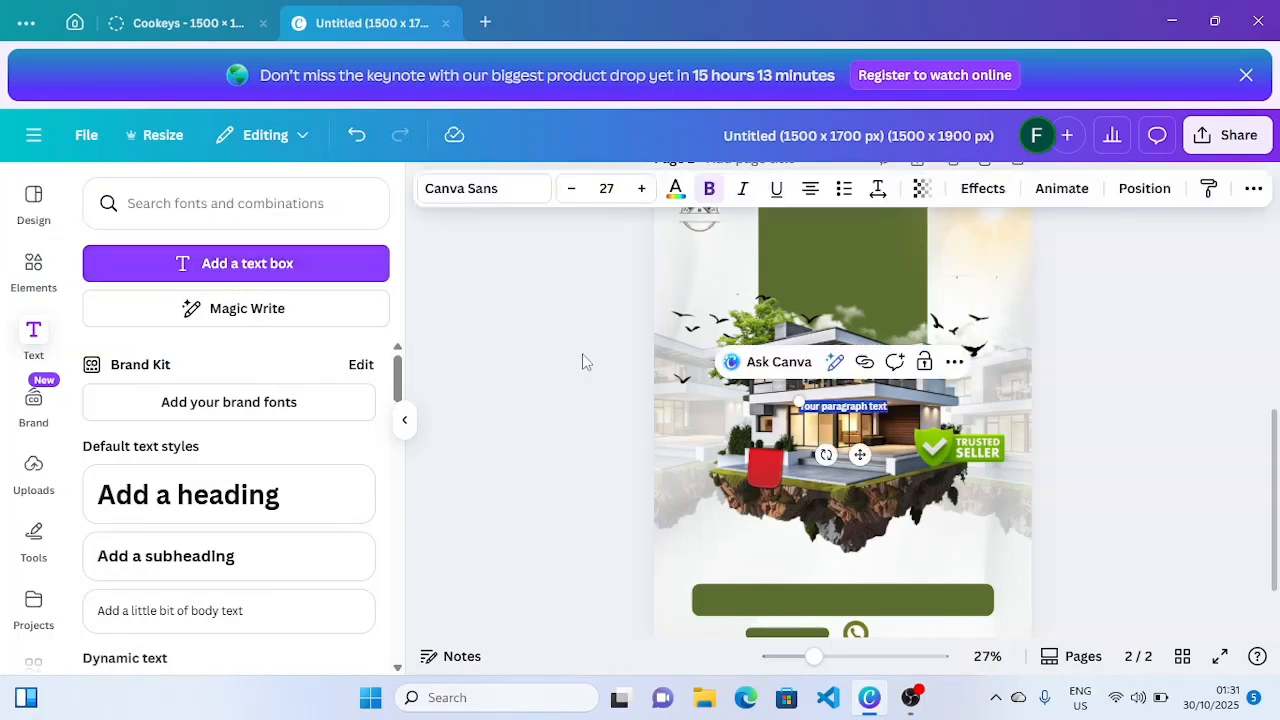
key("BackSpace")
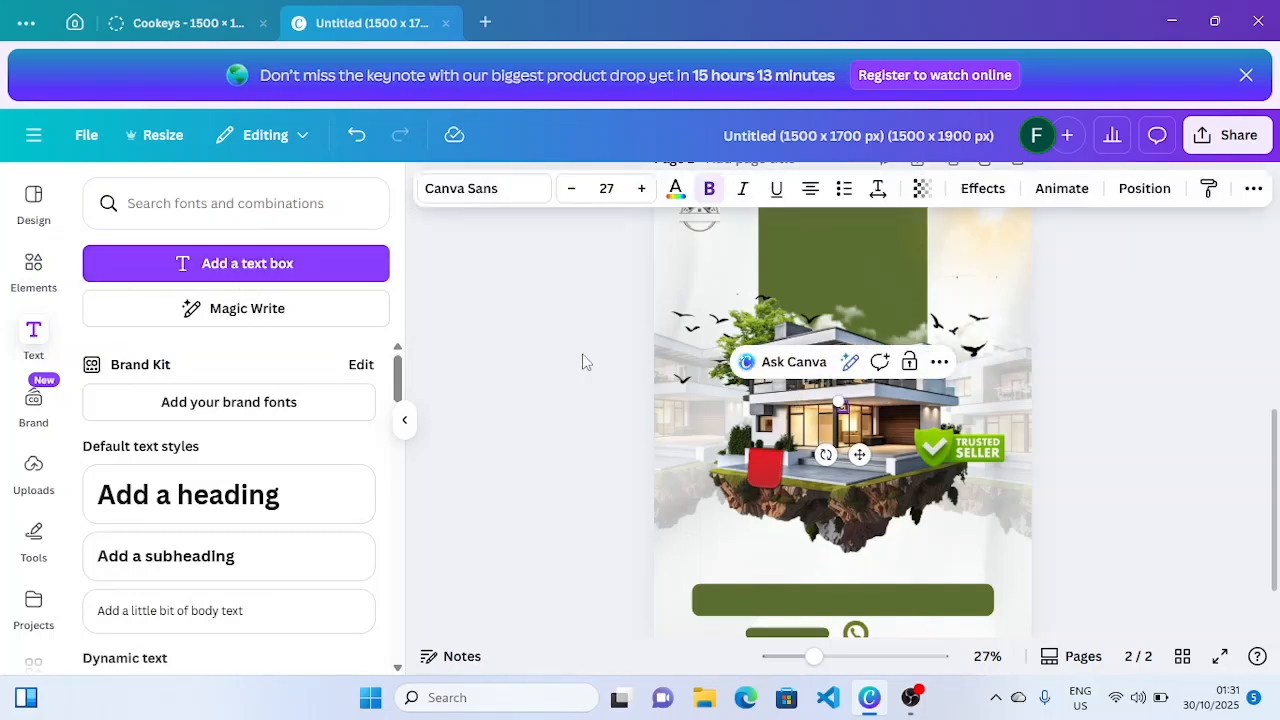
type("CITY HOMES")
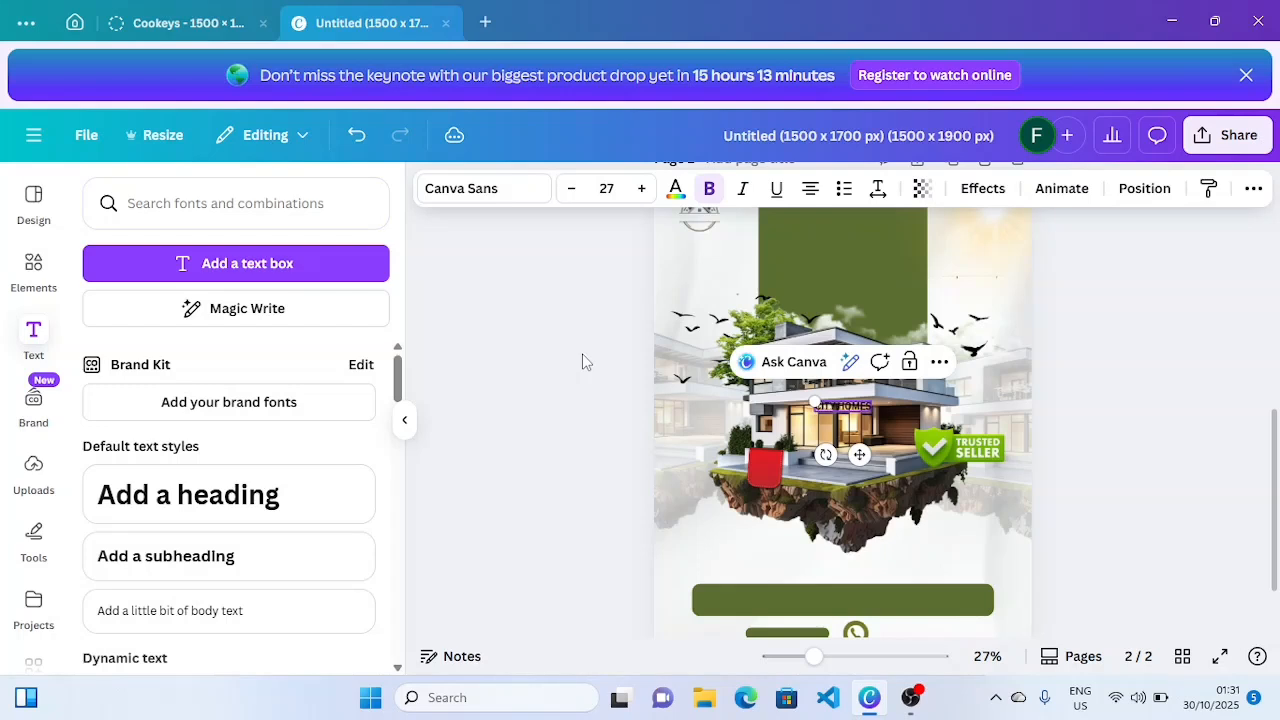
left_click_drag(862, 453, 744, 343)
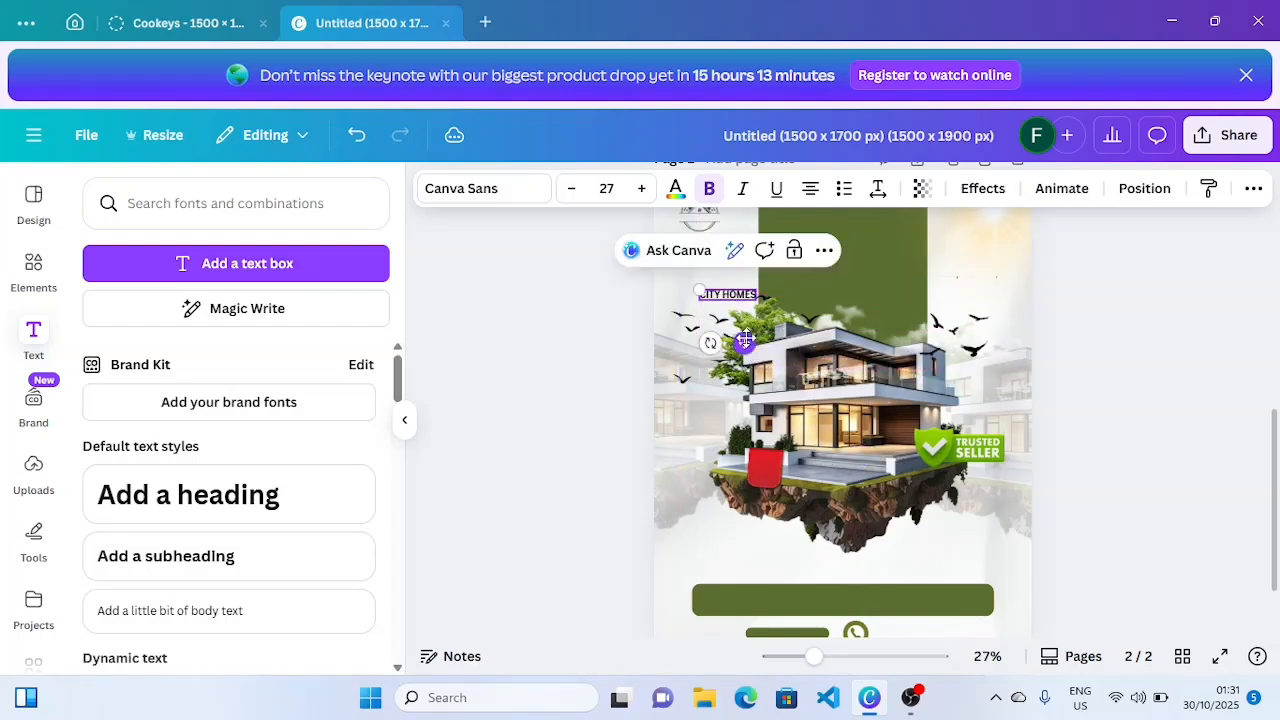
left_click(1116, 338)
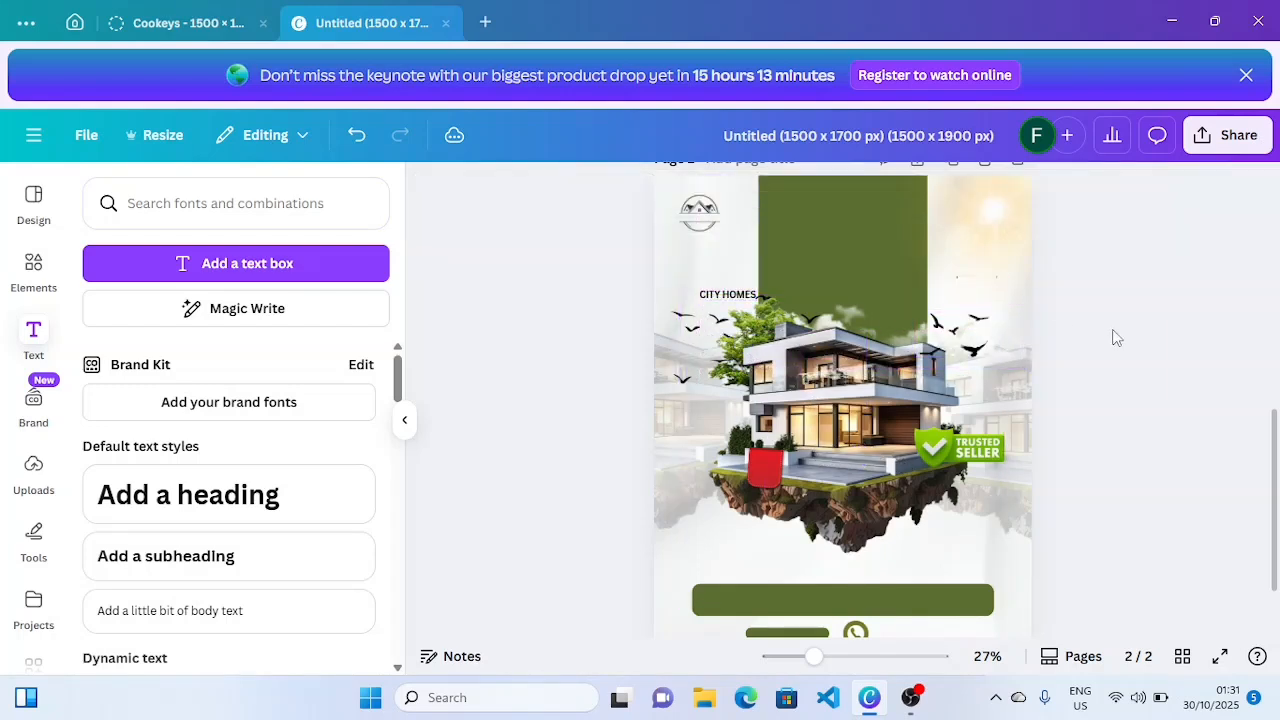
left_click(709, 292)
left_click_drag(709, 292, 700, 256)
- Reduce the CITY HOMES text to font size 21
scroll(1275, 418, "up", 1)
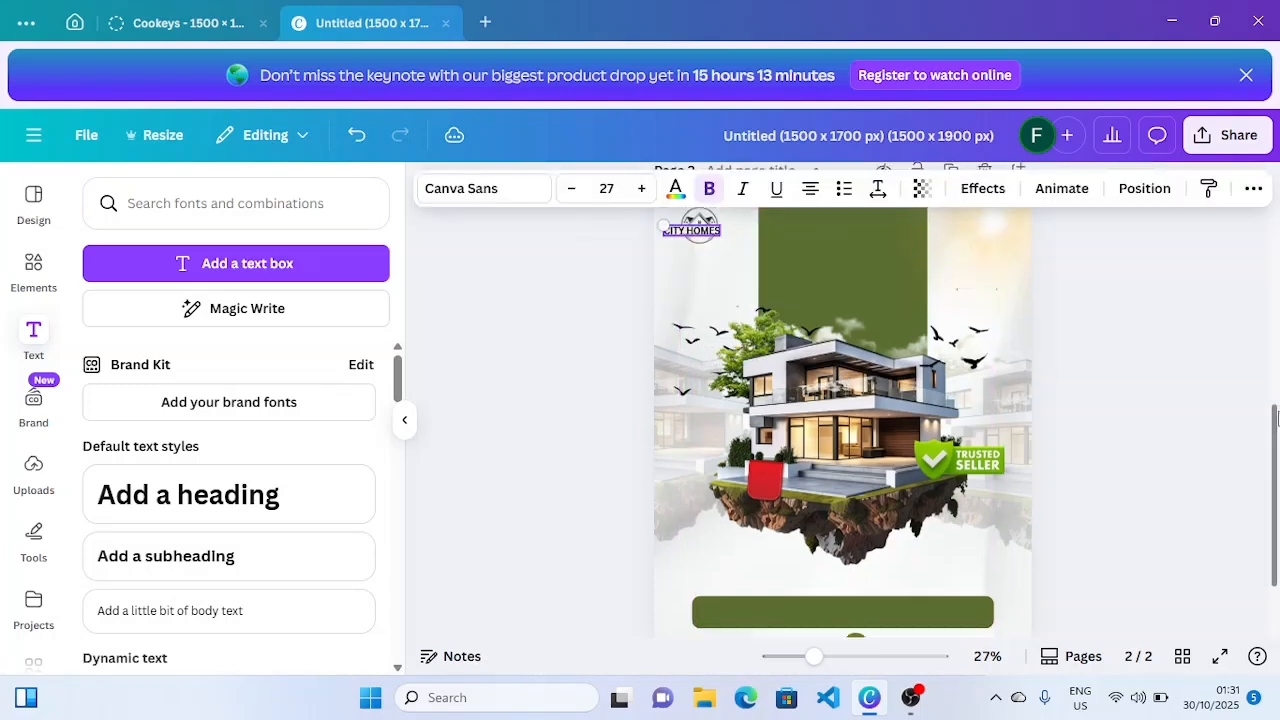
scroll(1275, 418, "up", 1)
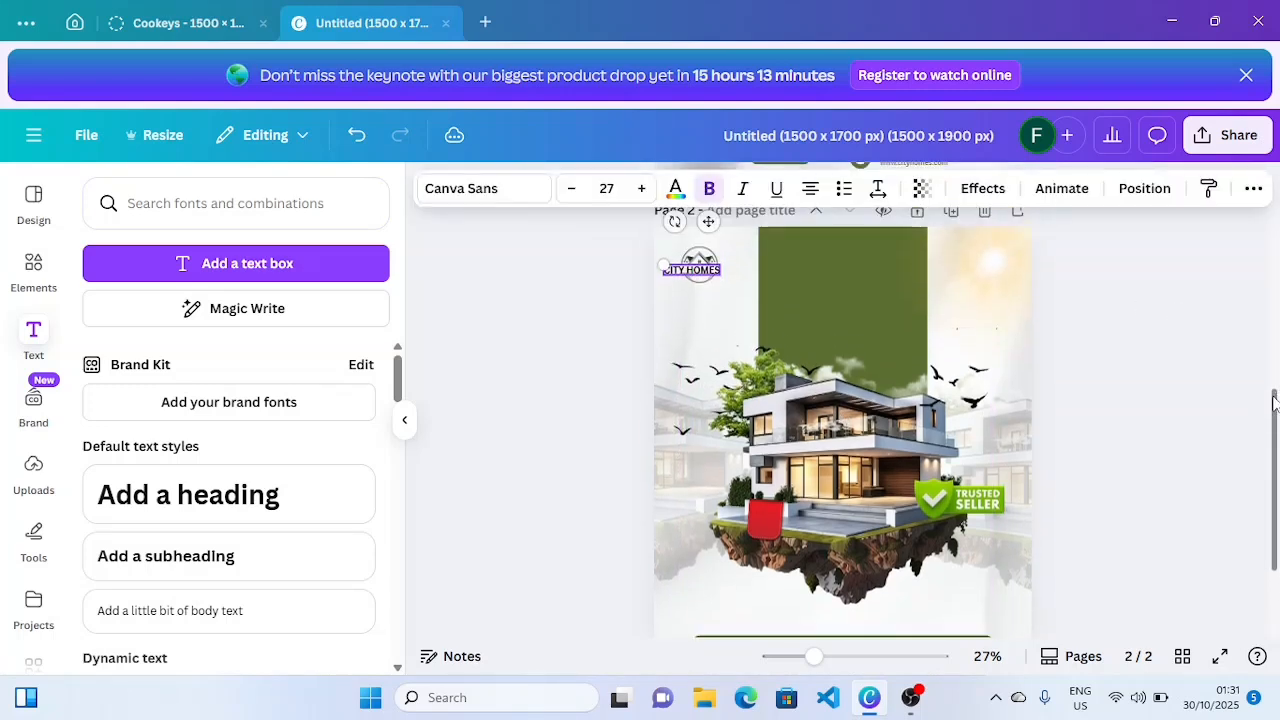
left_click(571, 188)
left_click(571, 188)
left_click(571, 188)
left_click(571, 188)
left_click(571, 188)
left_click(571, 188)
left_click(597, 375)
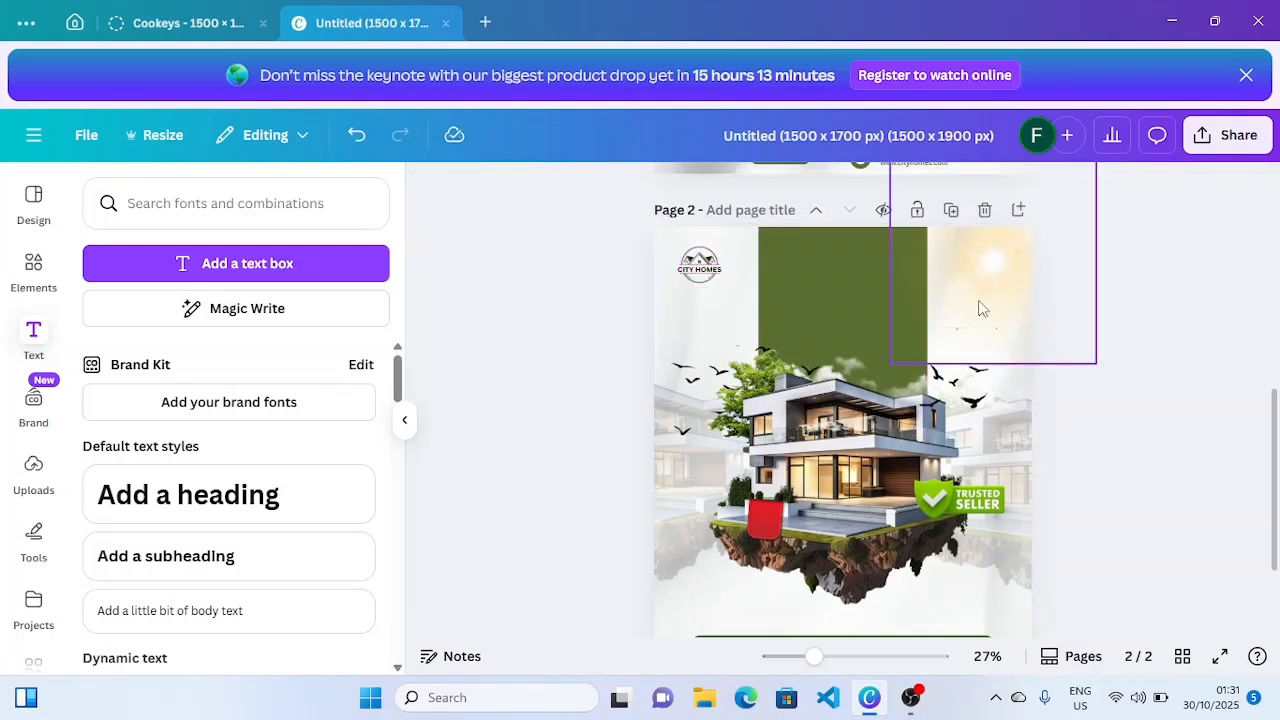
- Duplicate CITY HOMES and place the copy on the green panel
left_click(705, 265)
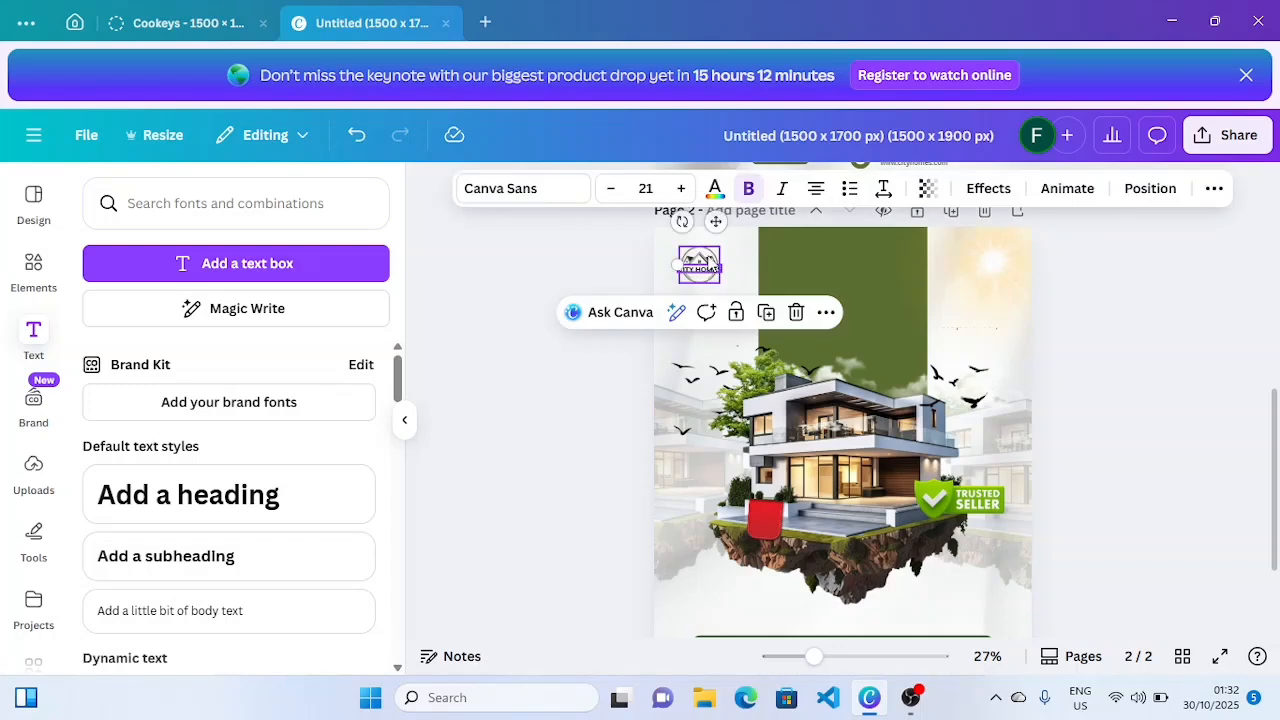
left_click(765, 314)
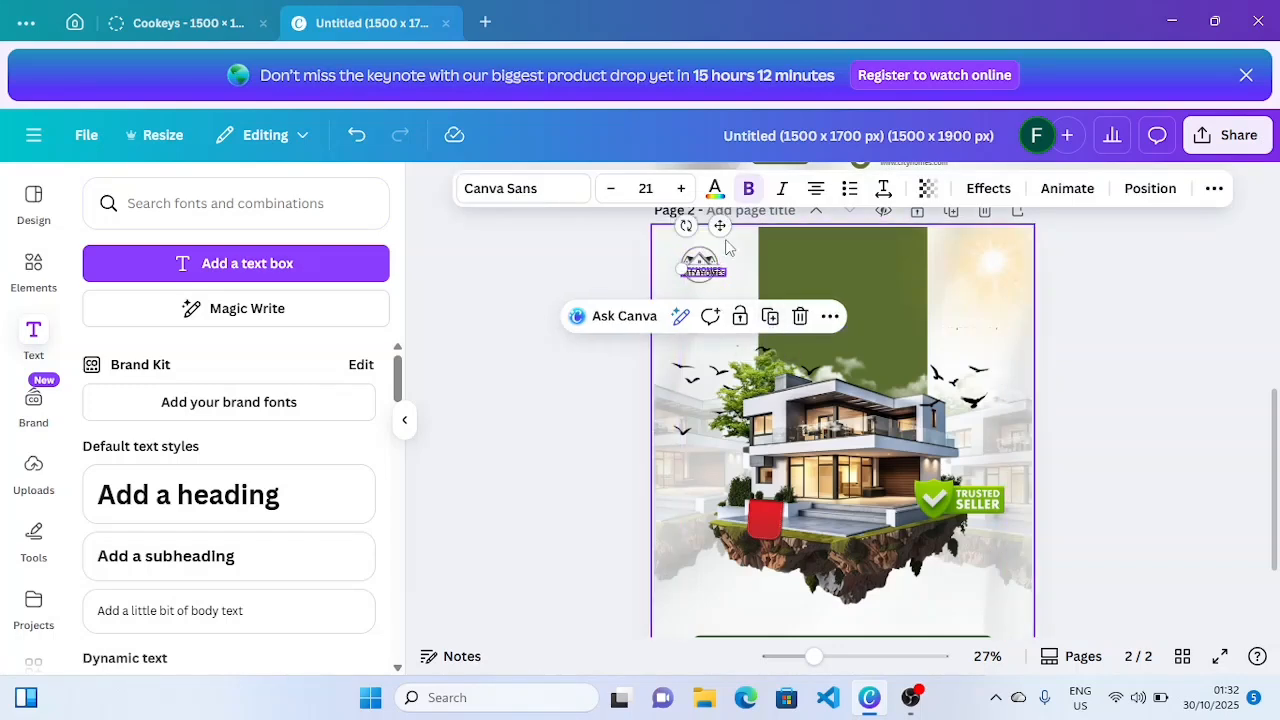
left_click_drag(725, 255, 900, 308)
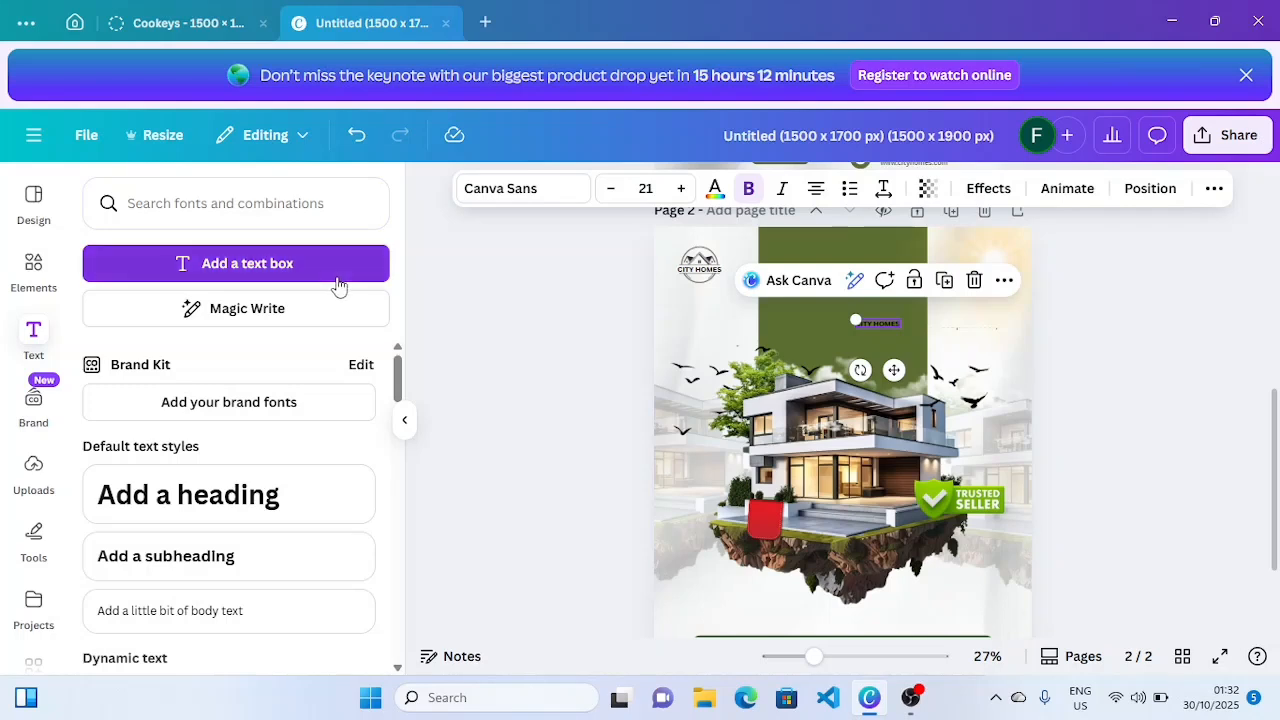
- Retype the copy as 'DREAM HOUSE', fixing the spelling, and wrap it onto two lines
double_click(877, 324)
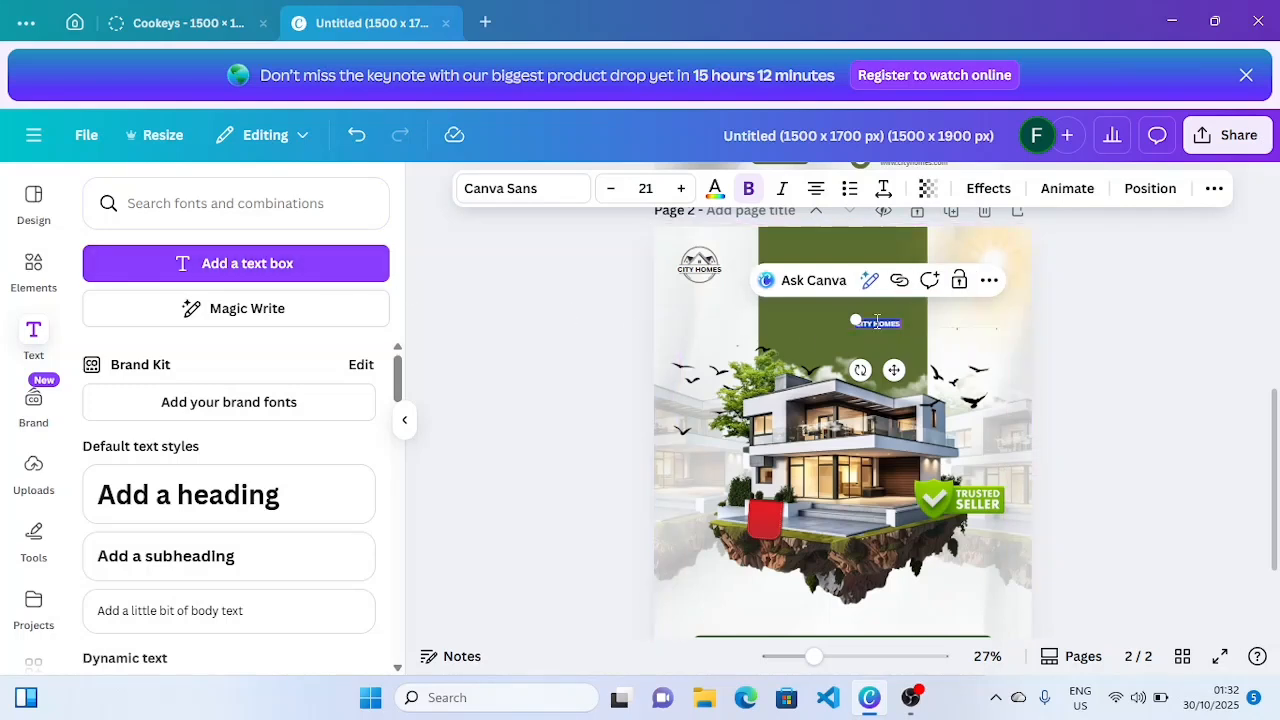
type("DREAM")
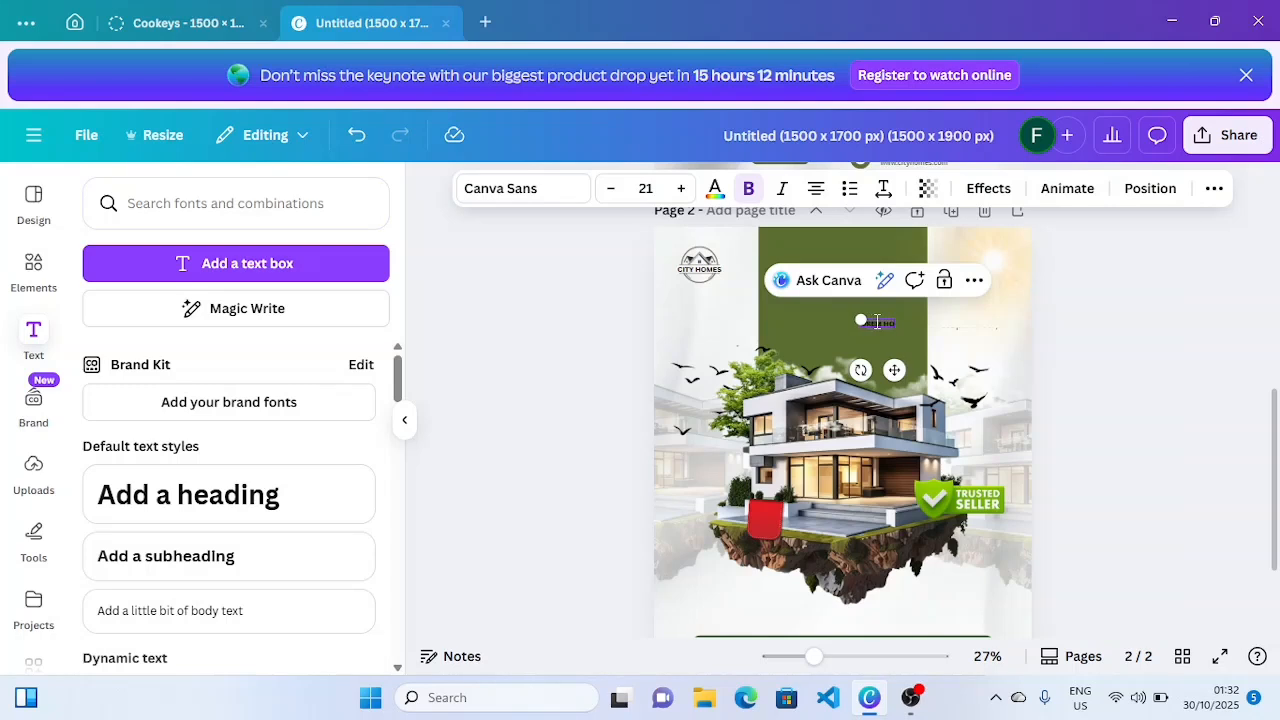
type(" HOUSE")
left_click(1045, 314)
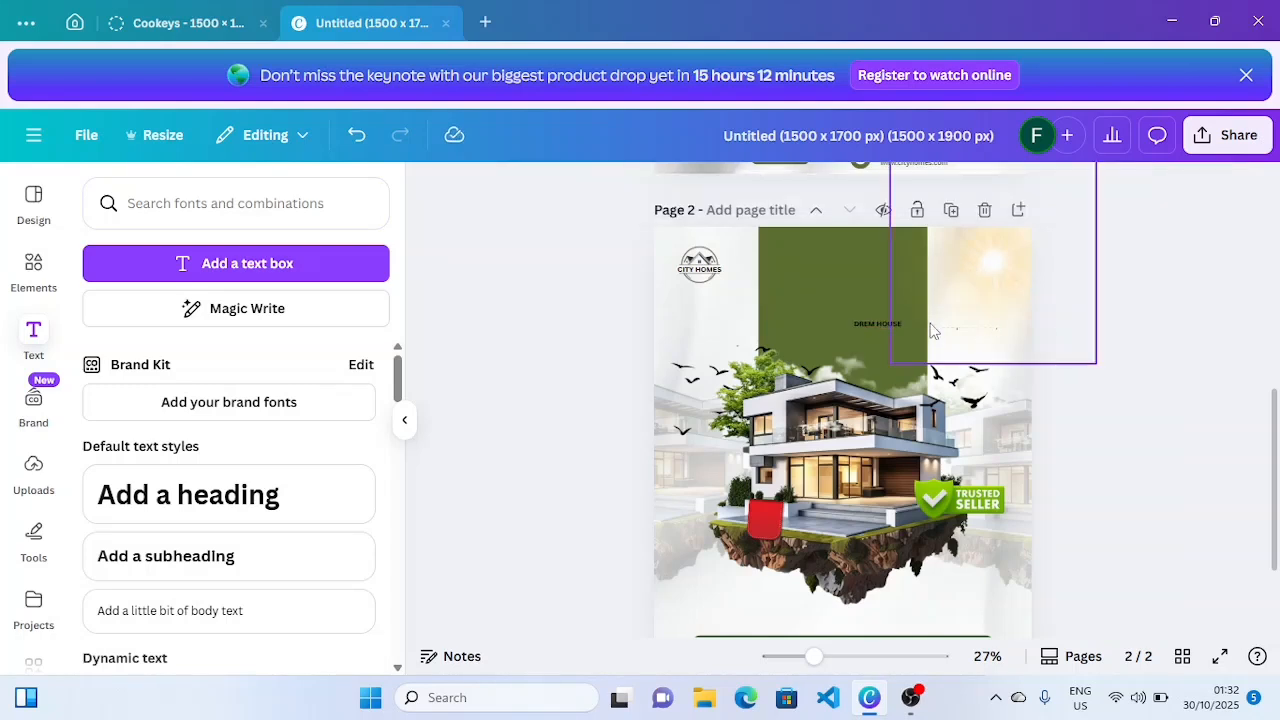
left_click(895, 323)
left_click_drag(853, 317, 800, 291)
left_click_drag(906, 318, 883, 316)
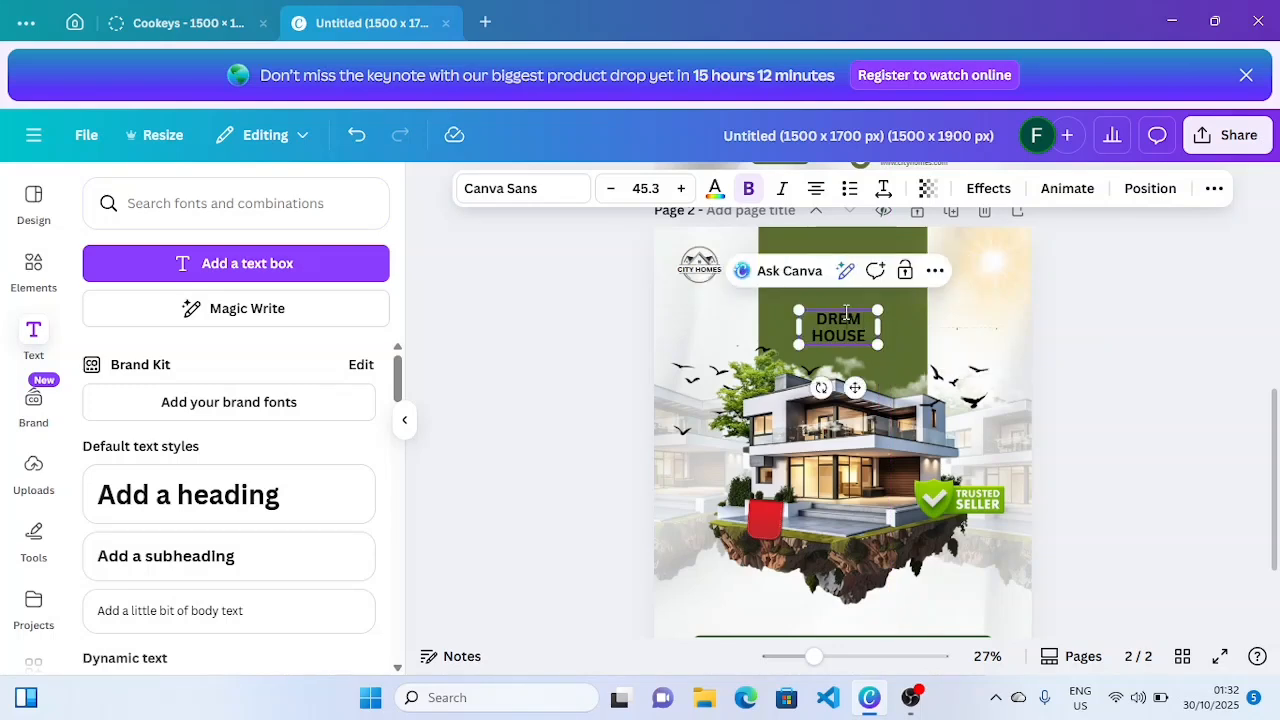
left_click(846, 313)
type("A")
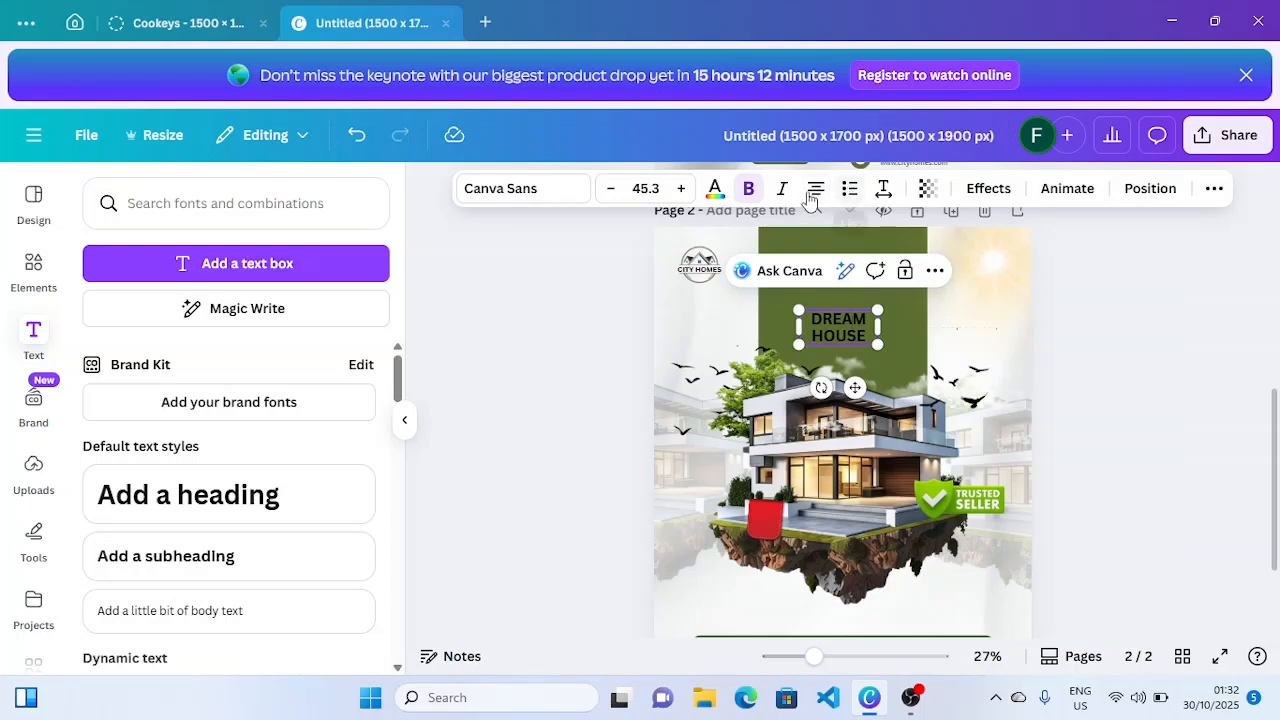
- Set the DREAM HOUSE heading font to Impact and enlarge it
left_click(558, 199)
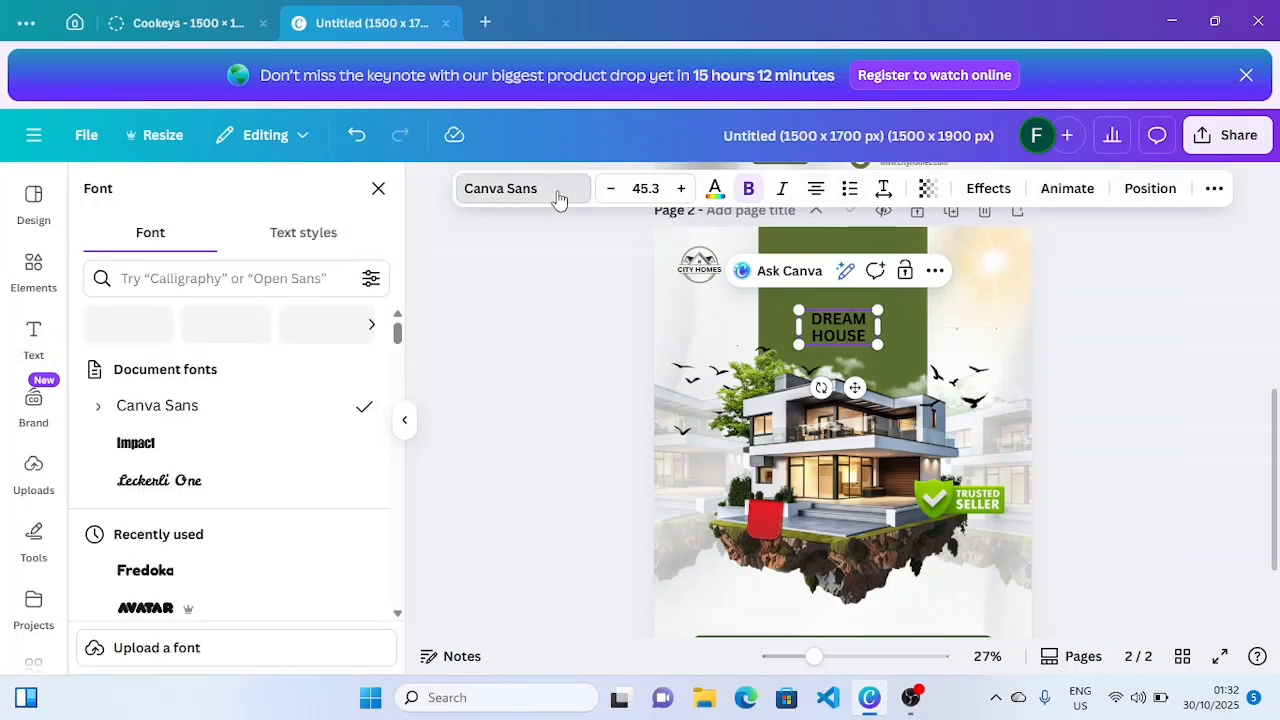
left_click(276, 447)
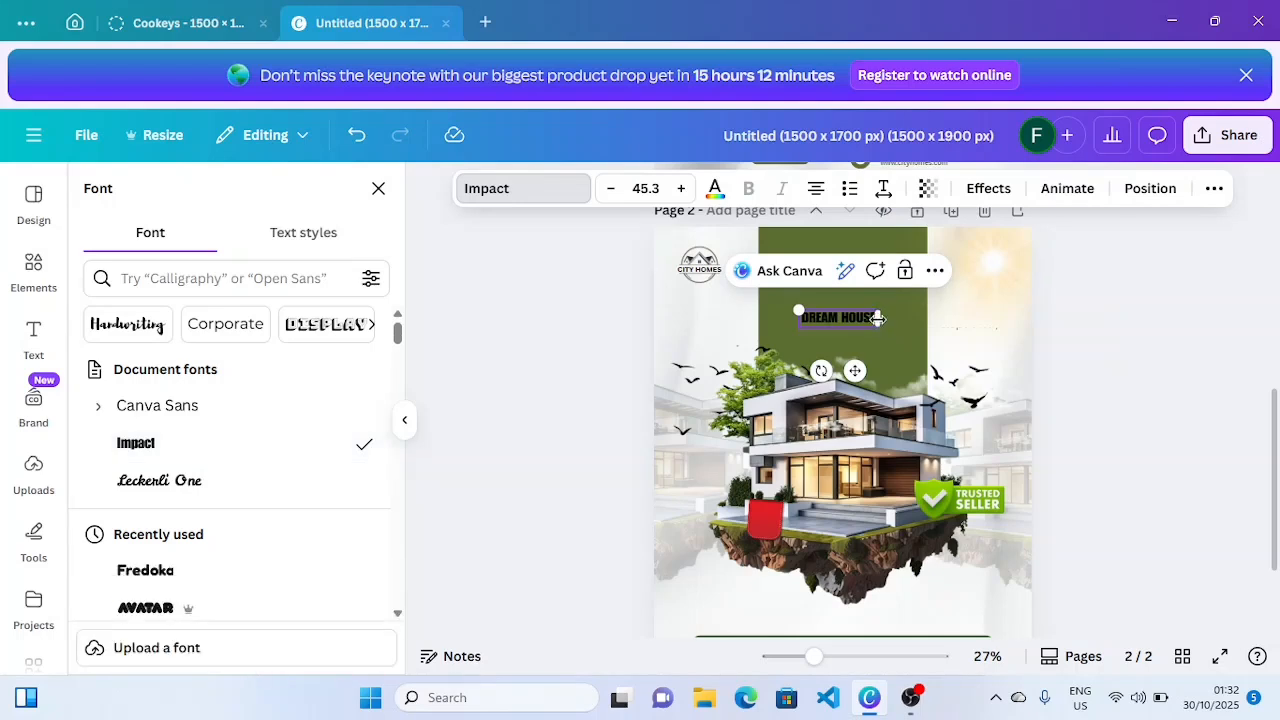
left_click_drag(878, 318, 854, 321)
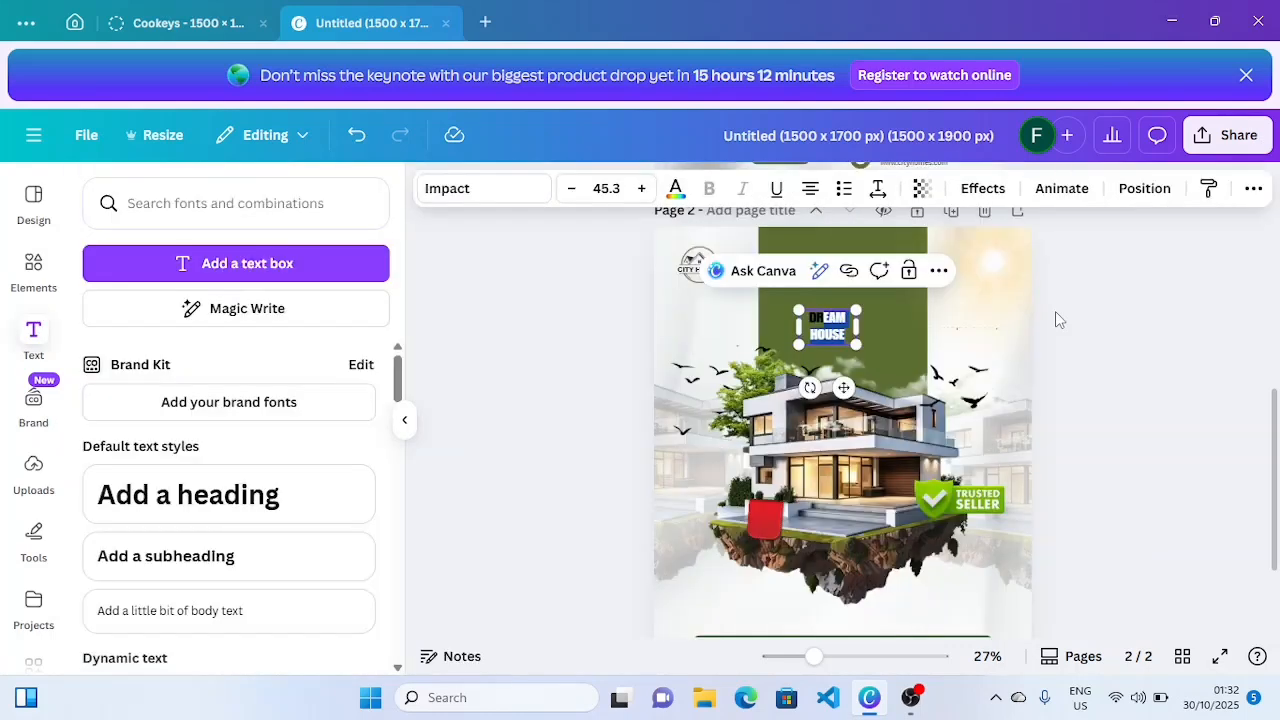
left_click(1056, 312)
left_click(850, 329)
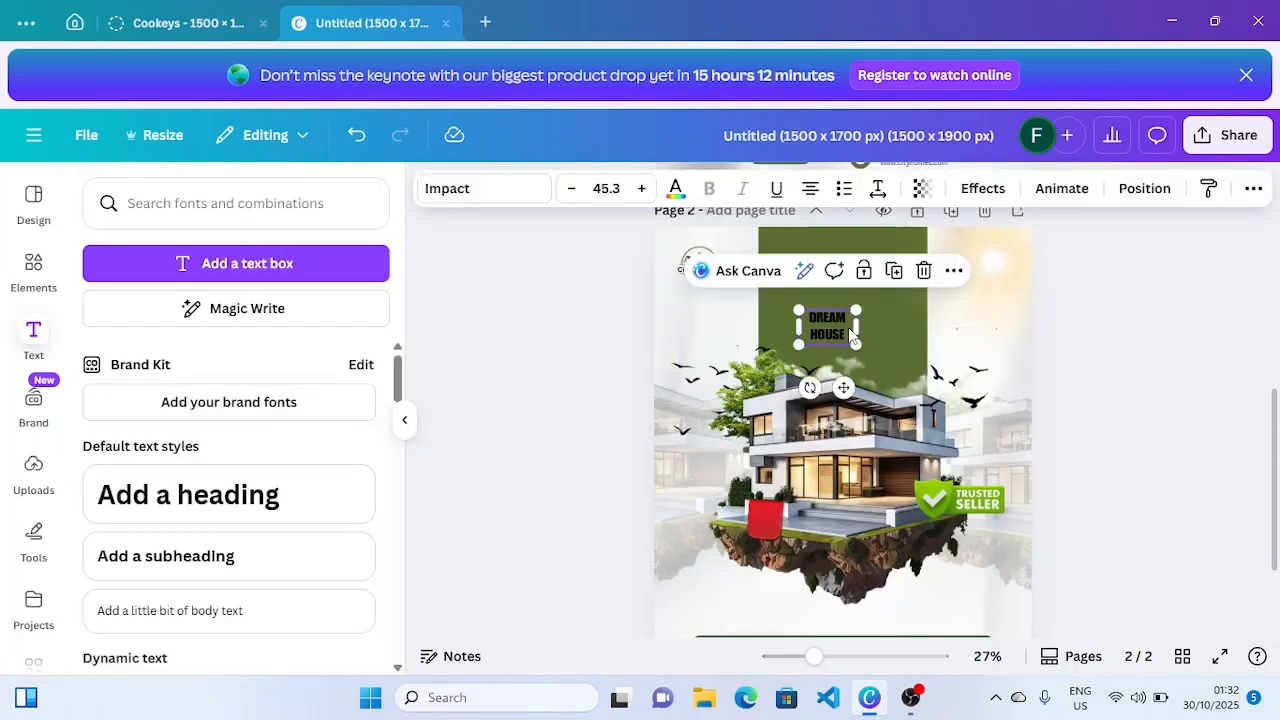
left_click_drag(798, 310, 755, 283)
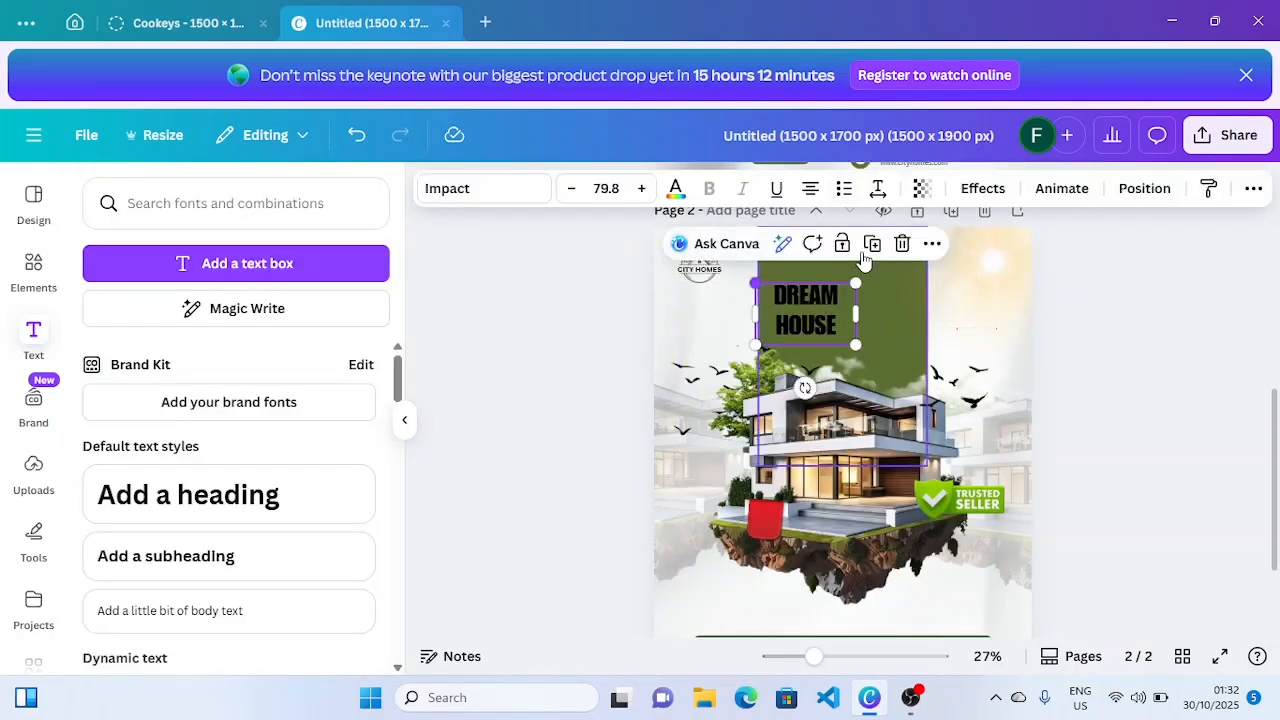
- Tighten the heading's line spacing to 0.79 and move it onto the green panel
left_click(878, 190)
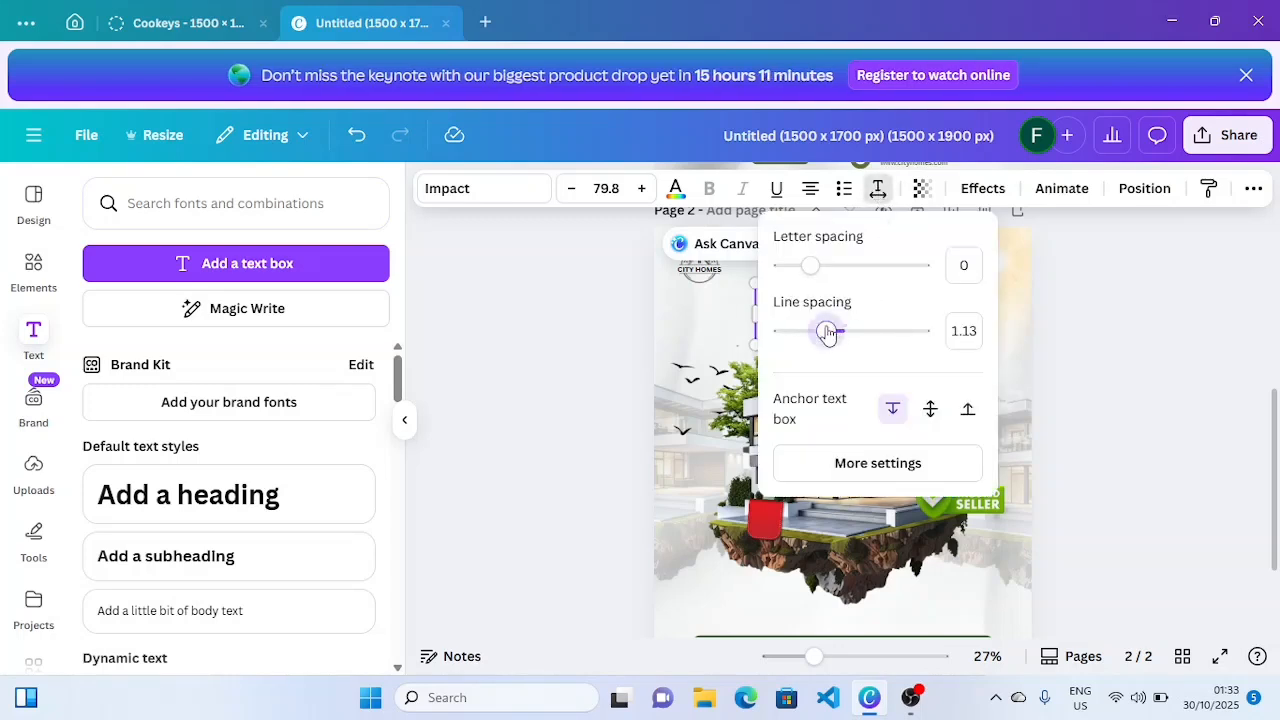
left_click_drag(826, 333, 803, 334)
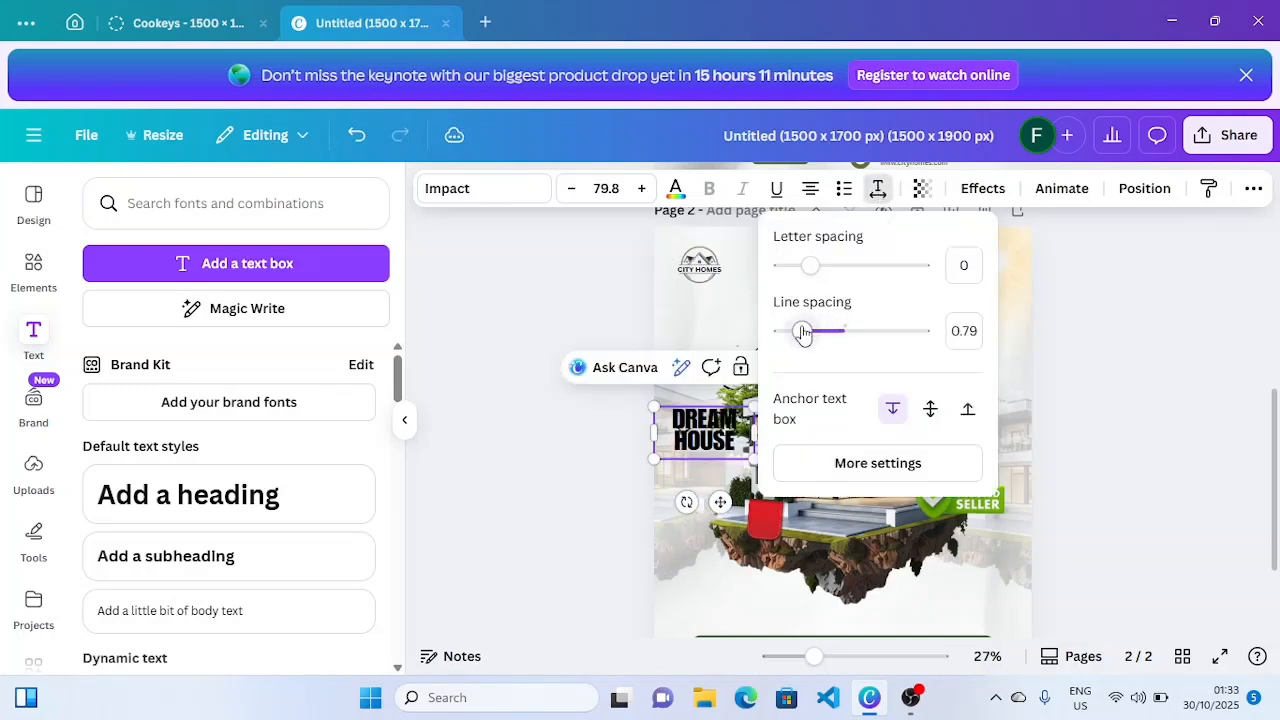
left_click(1045, 300)
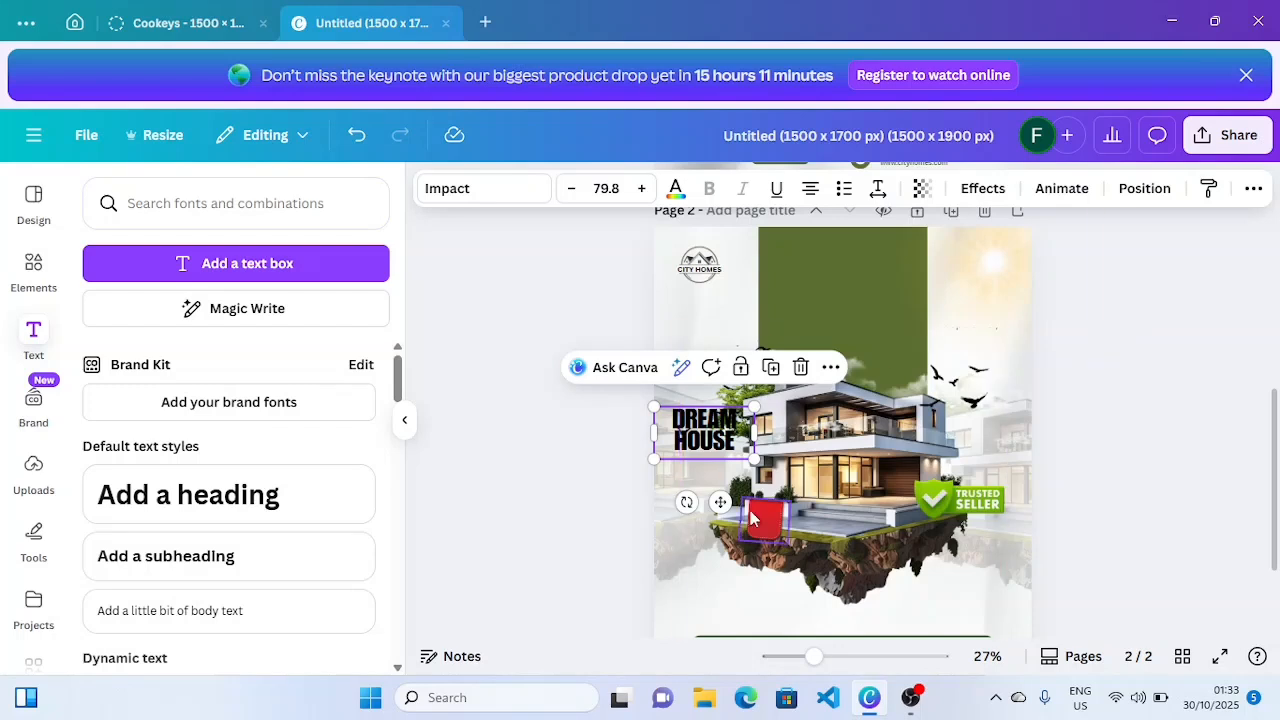
left_click_drag(724, 500, 853, 370)
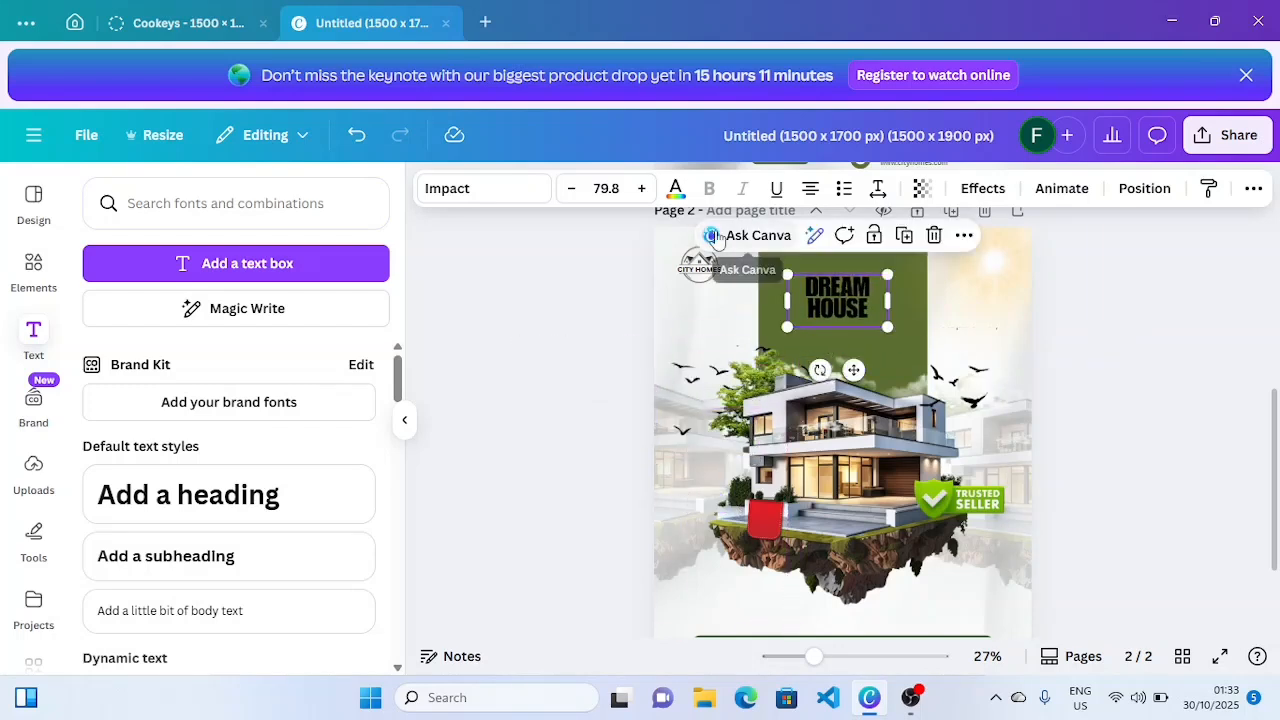
- Make the heading white at size 122, centred atop the green panel
left_click(678, 189)
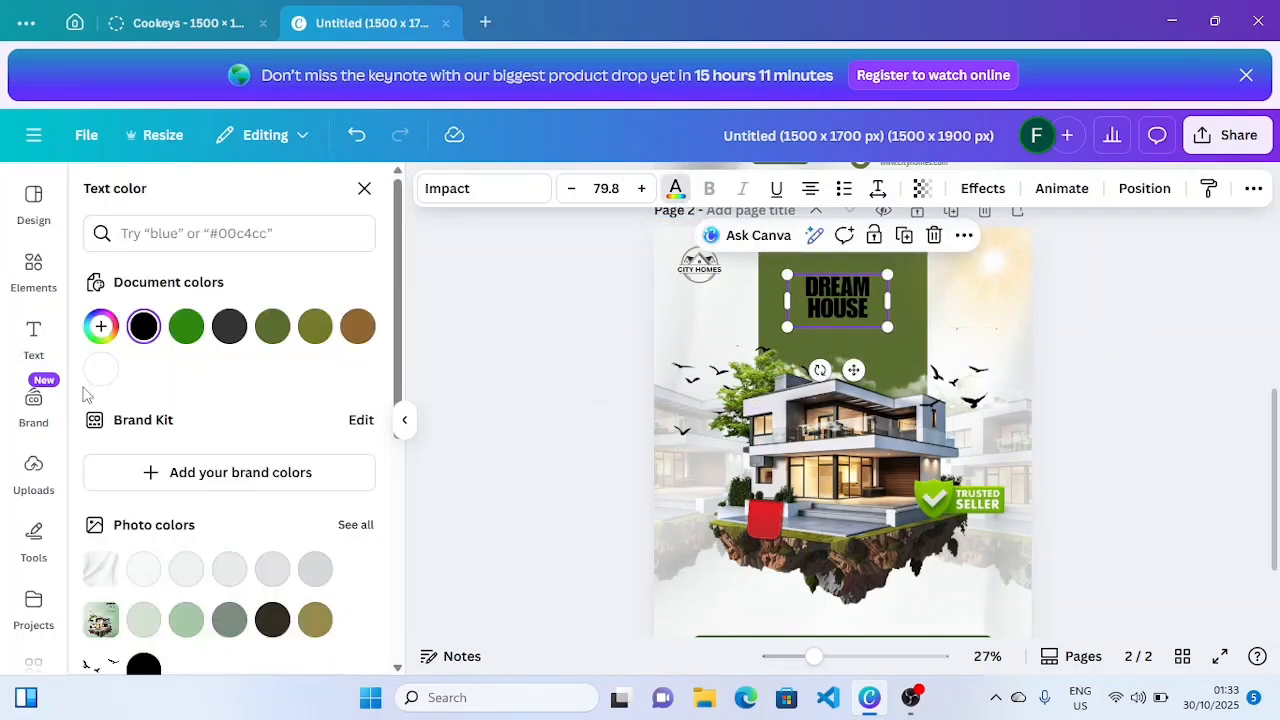
left_click(101, 372)
left_click(893, 333)
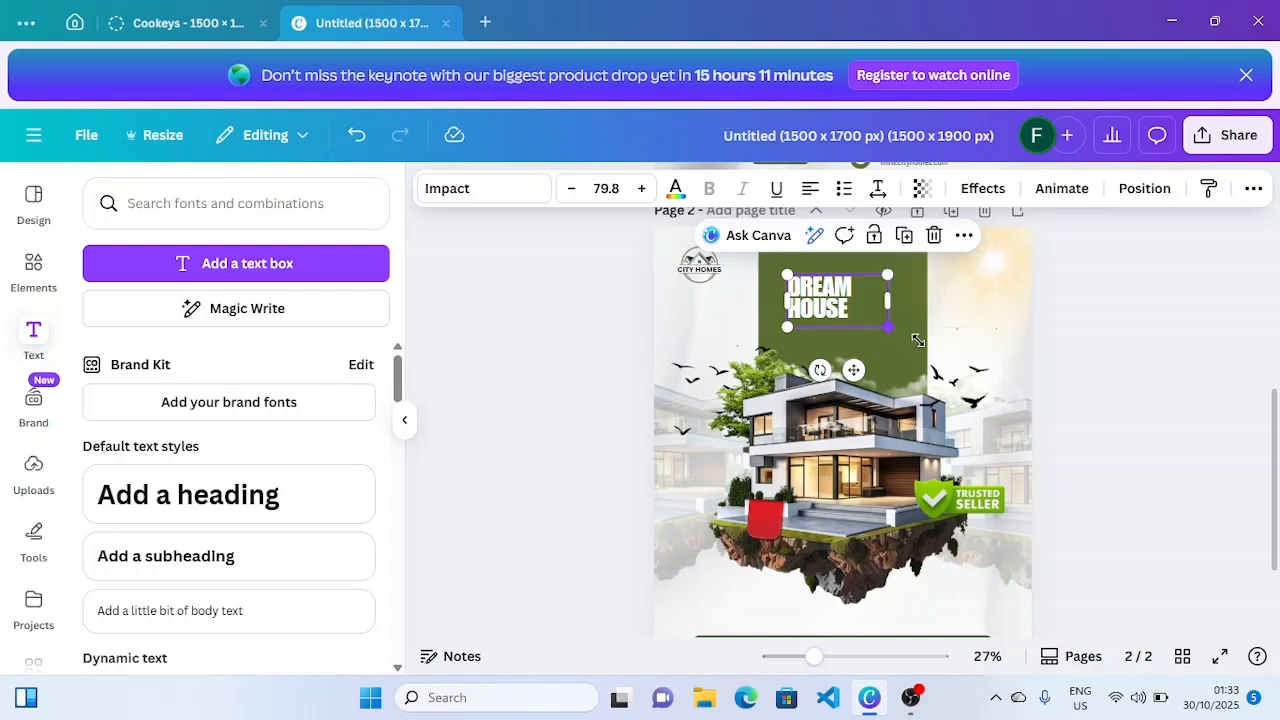
left_click_drag(918, 341, 941, 356)
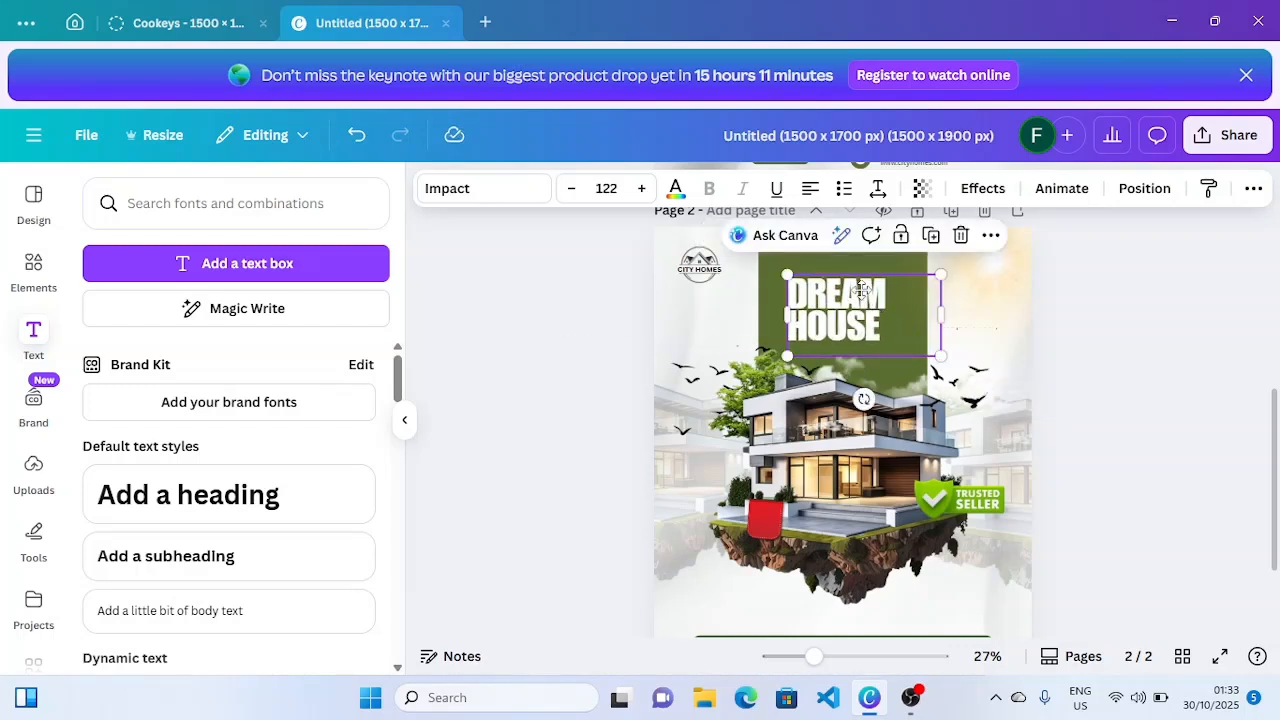
left_click_drag(862, 290, 862, 277)
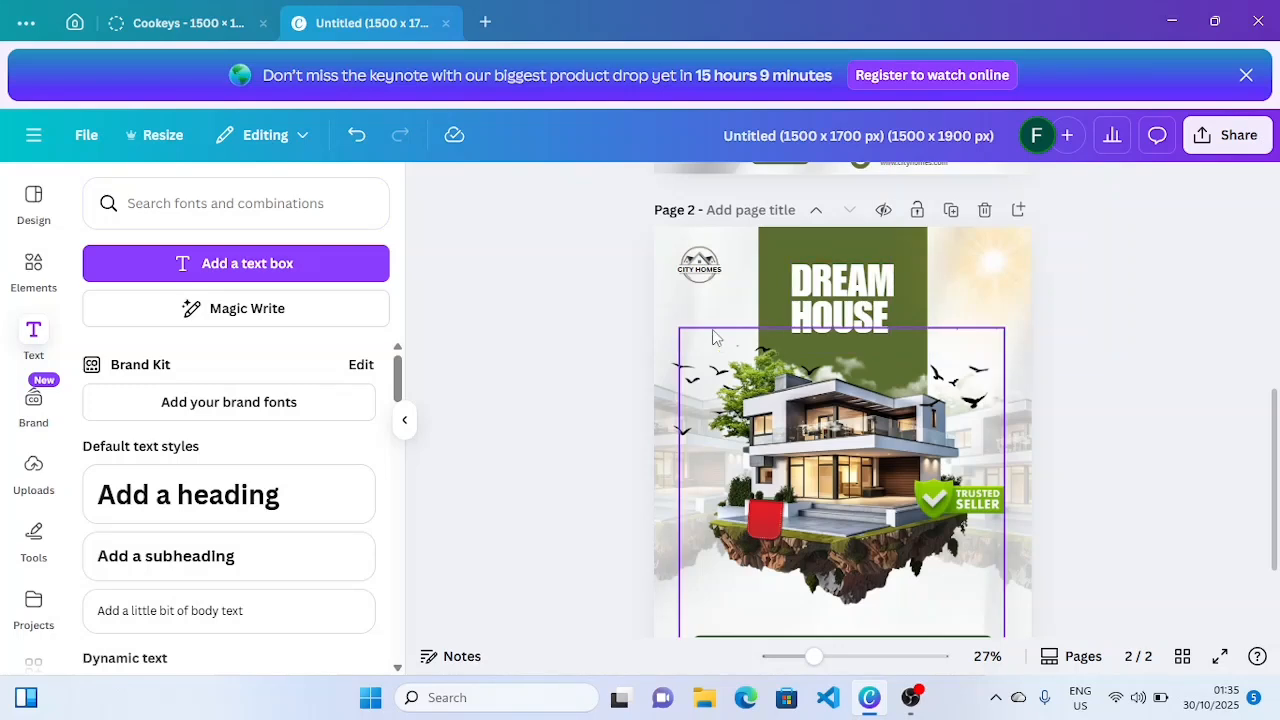
- Place a white copy of the CITY HOMES text above the DREAM HOUSE heading
left_click(705, 280)
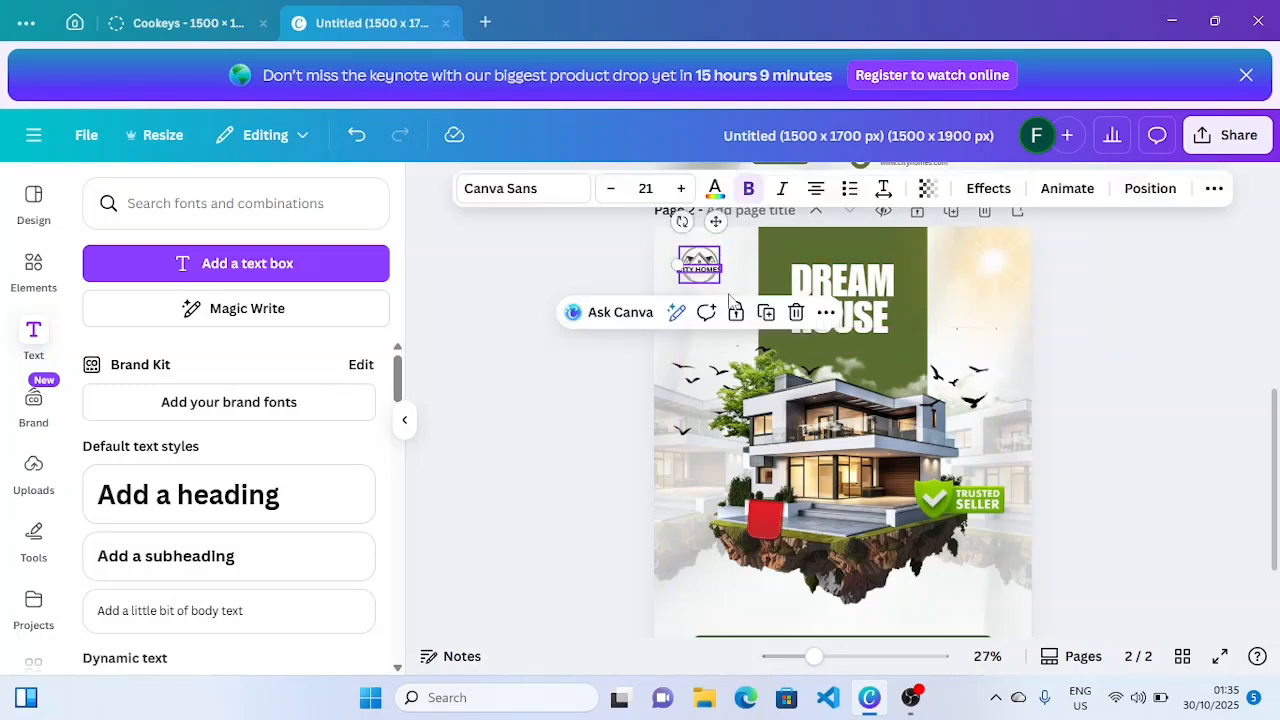
left_click(769, 314)
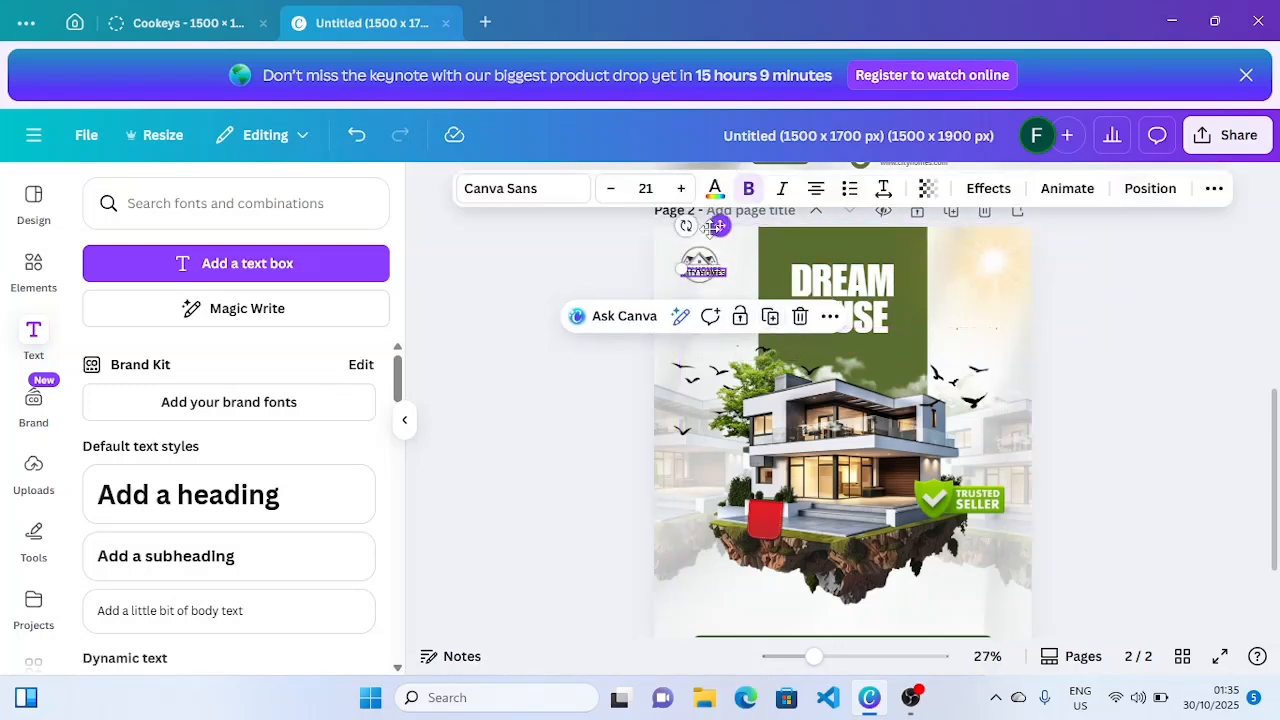
left_click_drag(719, 226, 836, 216)
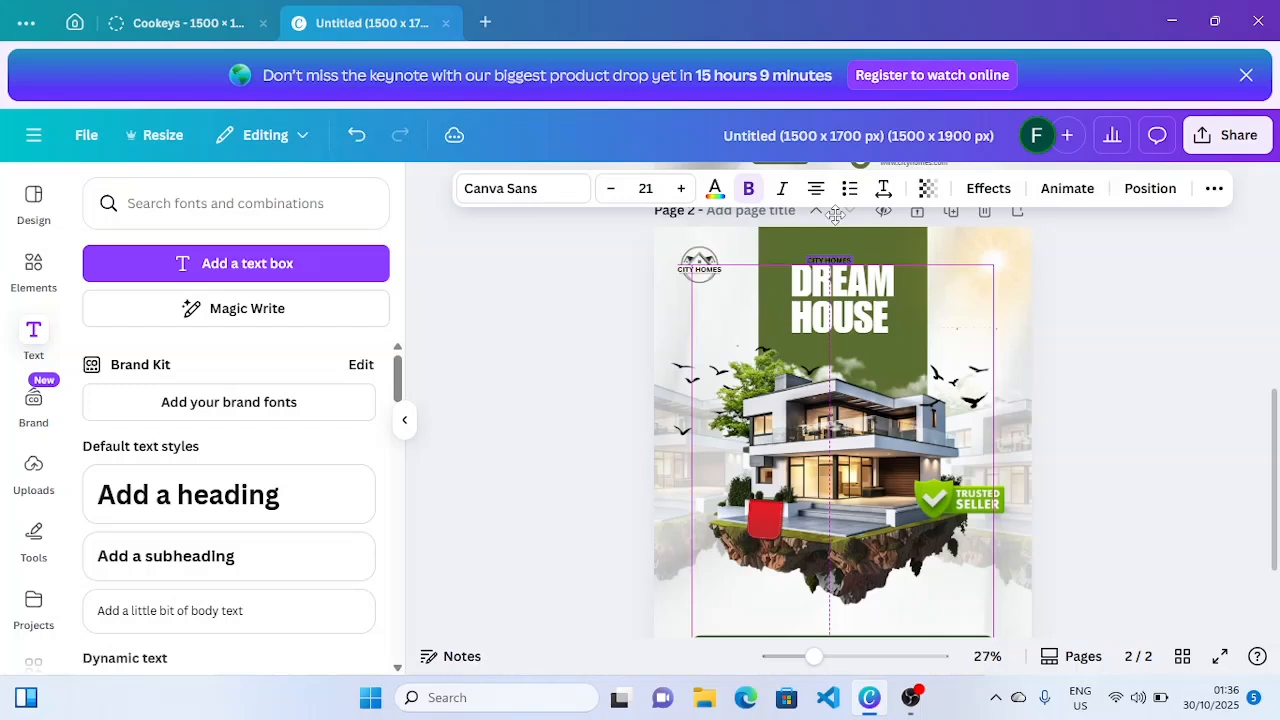
left_click(714, 188)
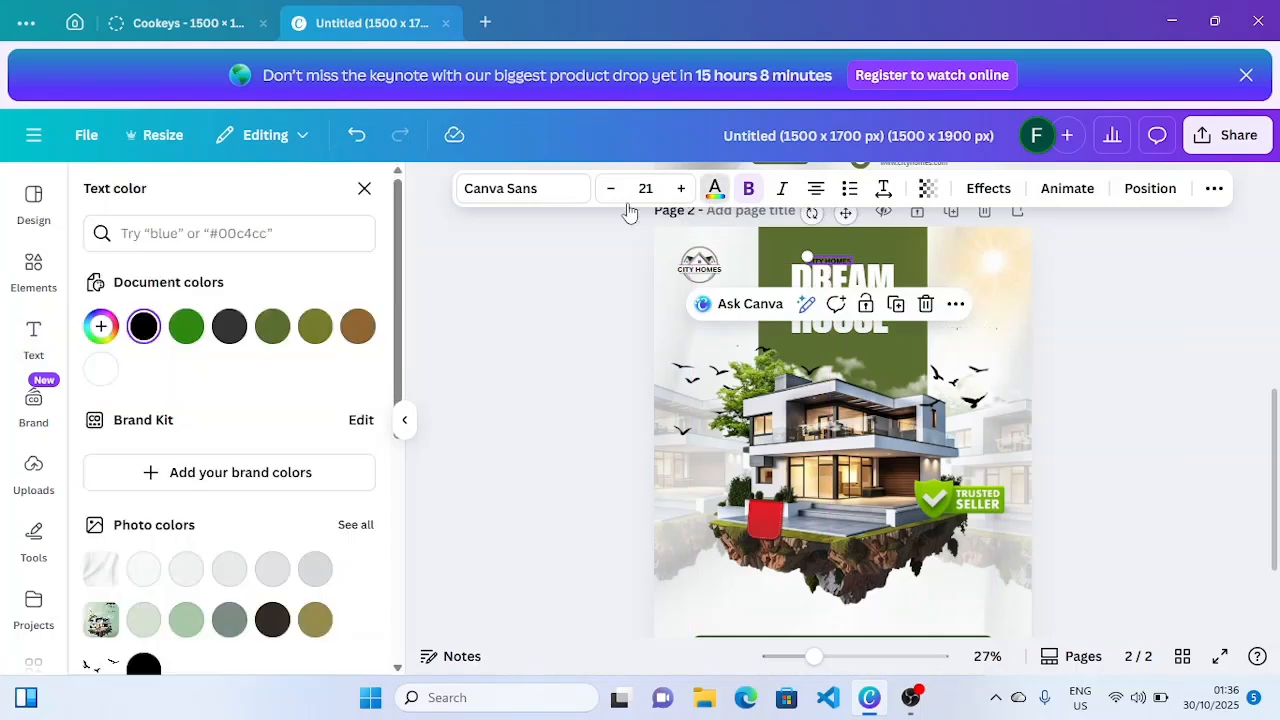
left_click(101, 369)
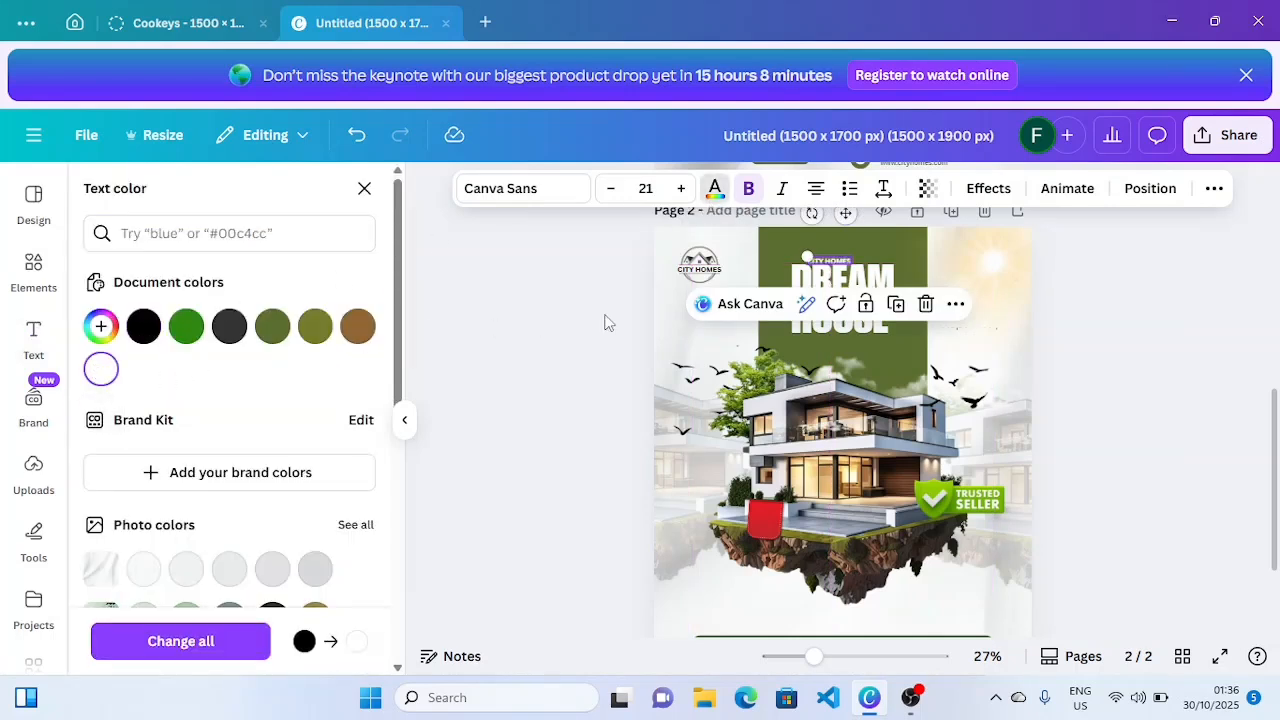
- Change the copied text to 'Find Your'
double_click(836, 259)
key("BackSpace")
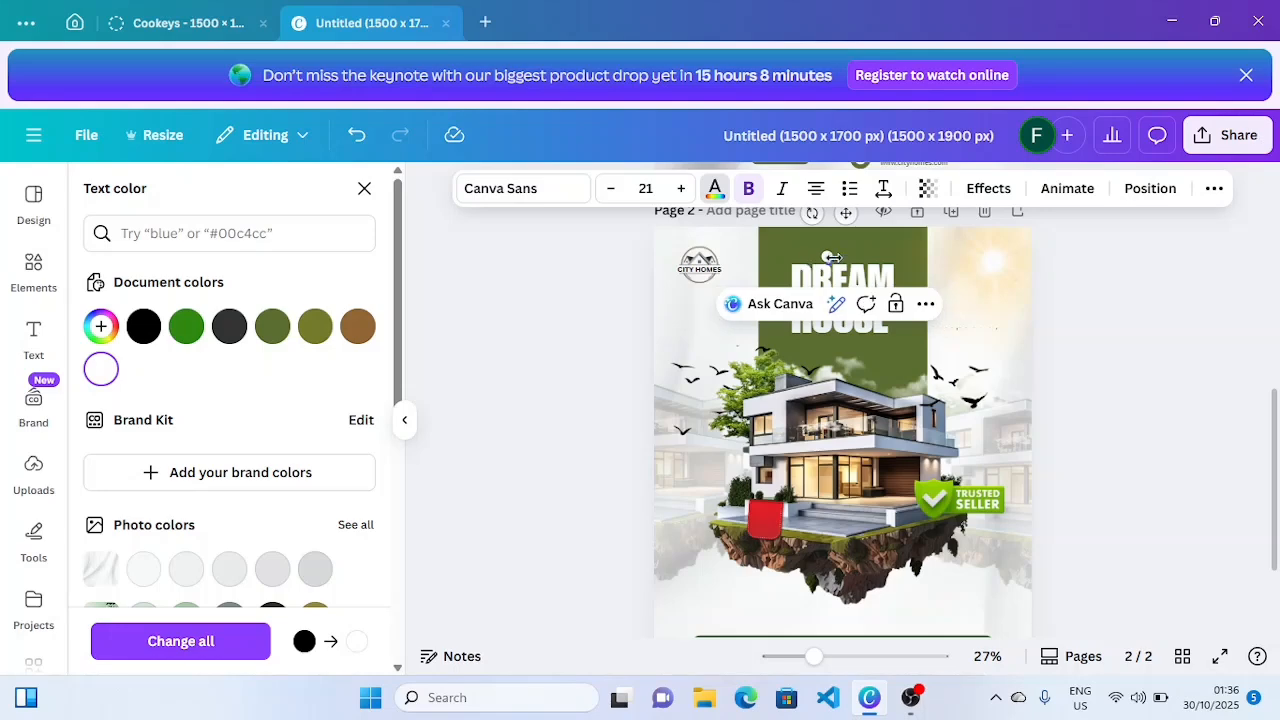
type("Find Your")
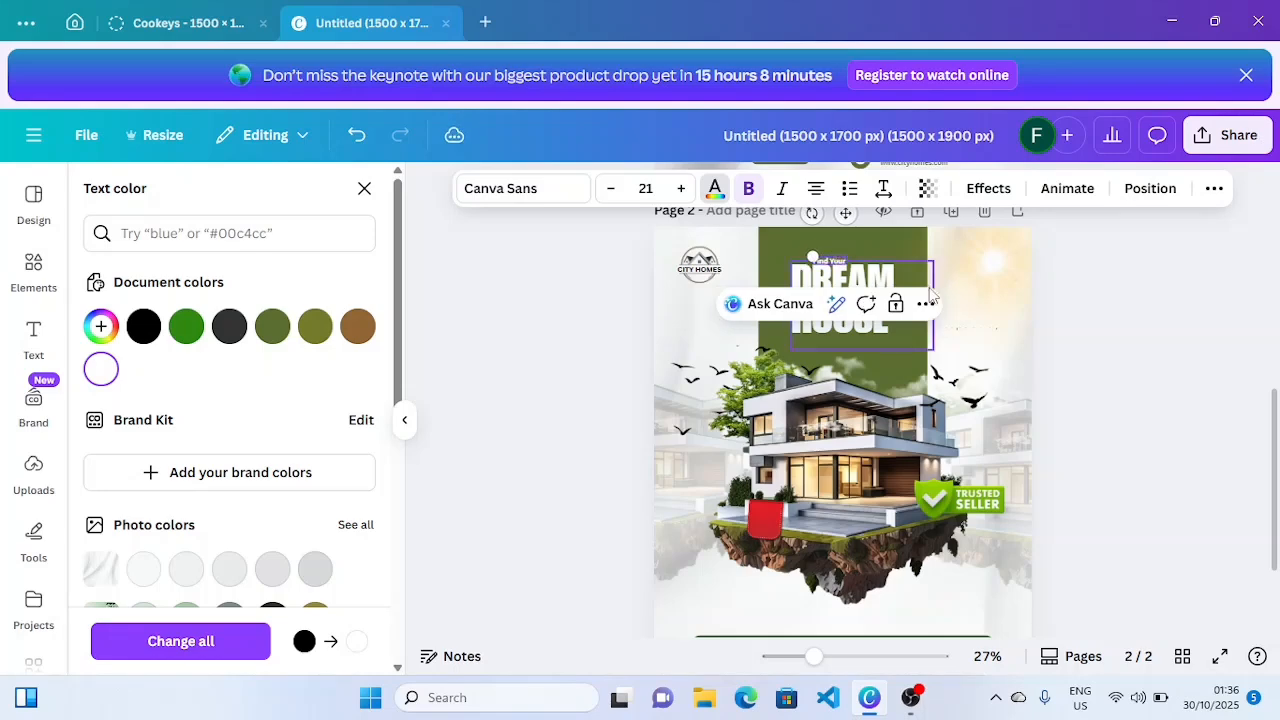
key("Escape")
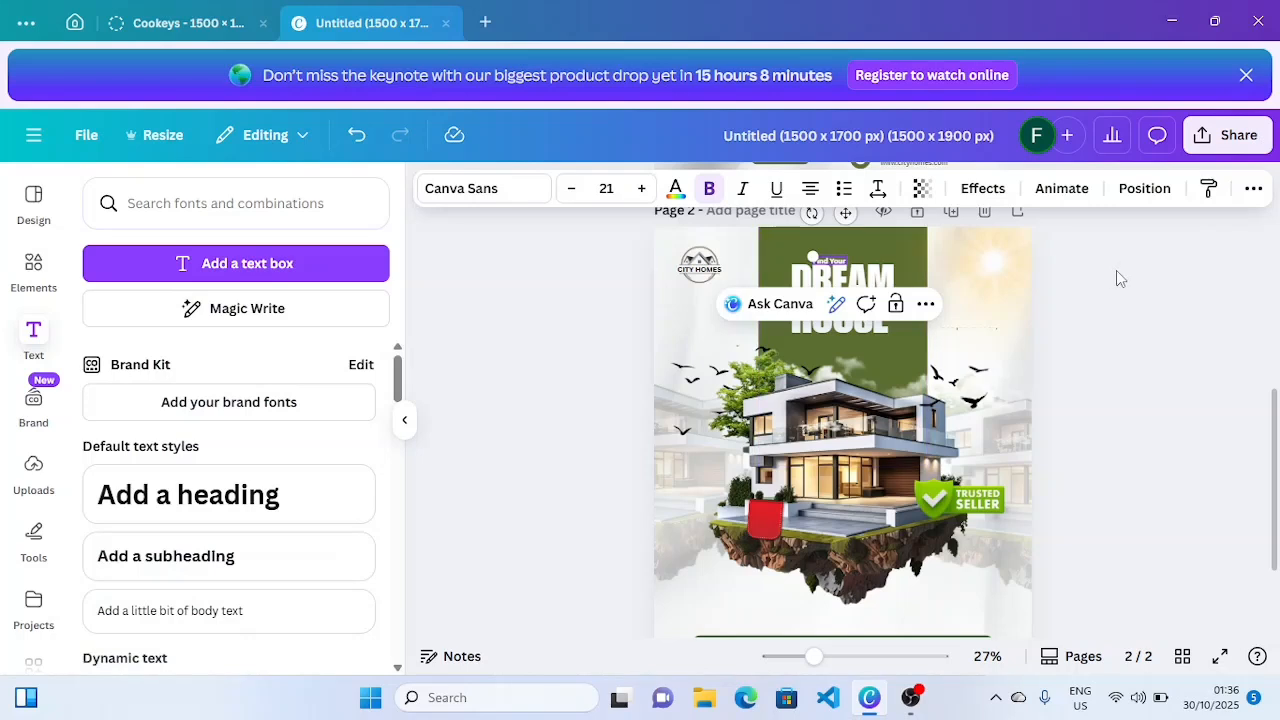
left_click(1116, 270)
- Resize the Find Your text to 30.1 and nudge it into place
left_click(834, 261)
left_click_drag(812, 256, 790, 251)
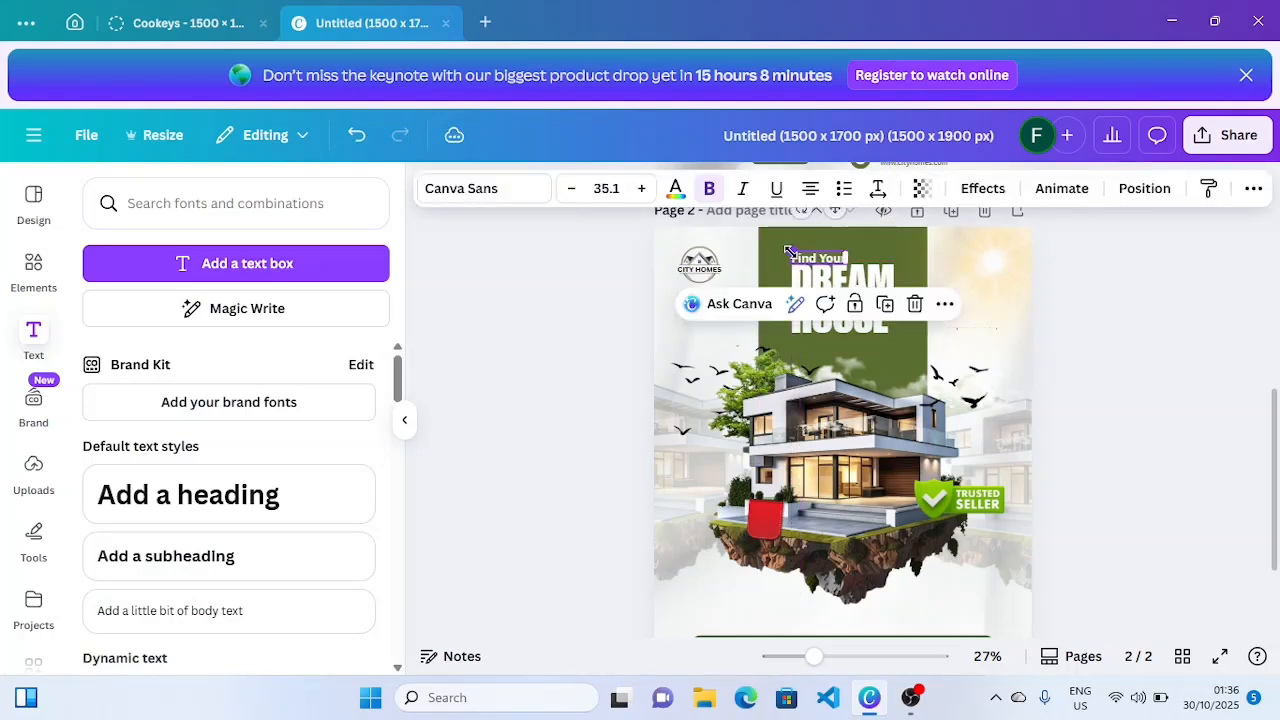
left_click(1126, 274)
left_click(837, 262)
left_click(571, 190)
left_click(571, 190)
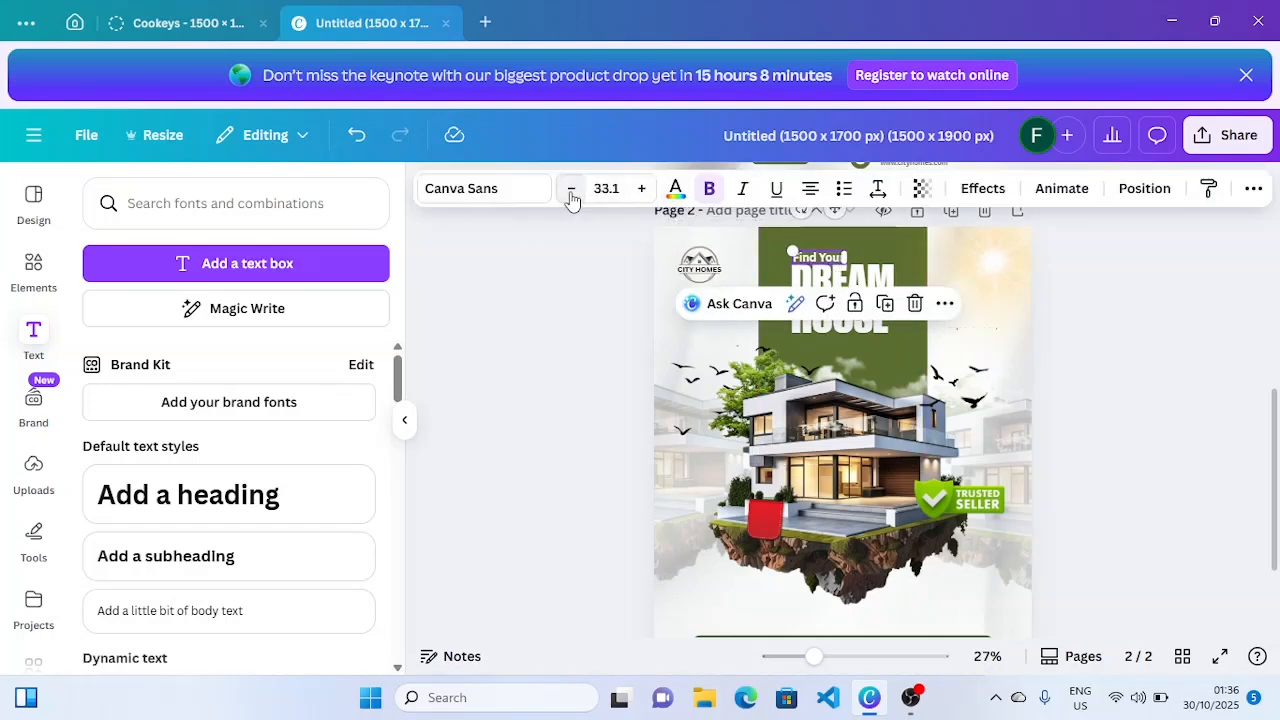
left_click(571, 190)
left_click(571, 190)
left_click(571, 190)
left_click_drag(833, 254, 831, 257)
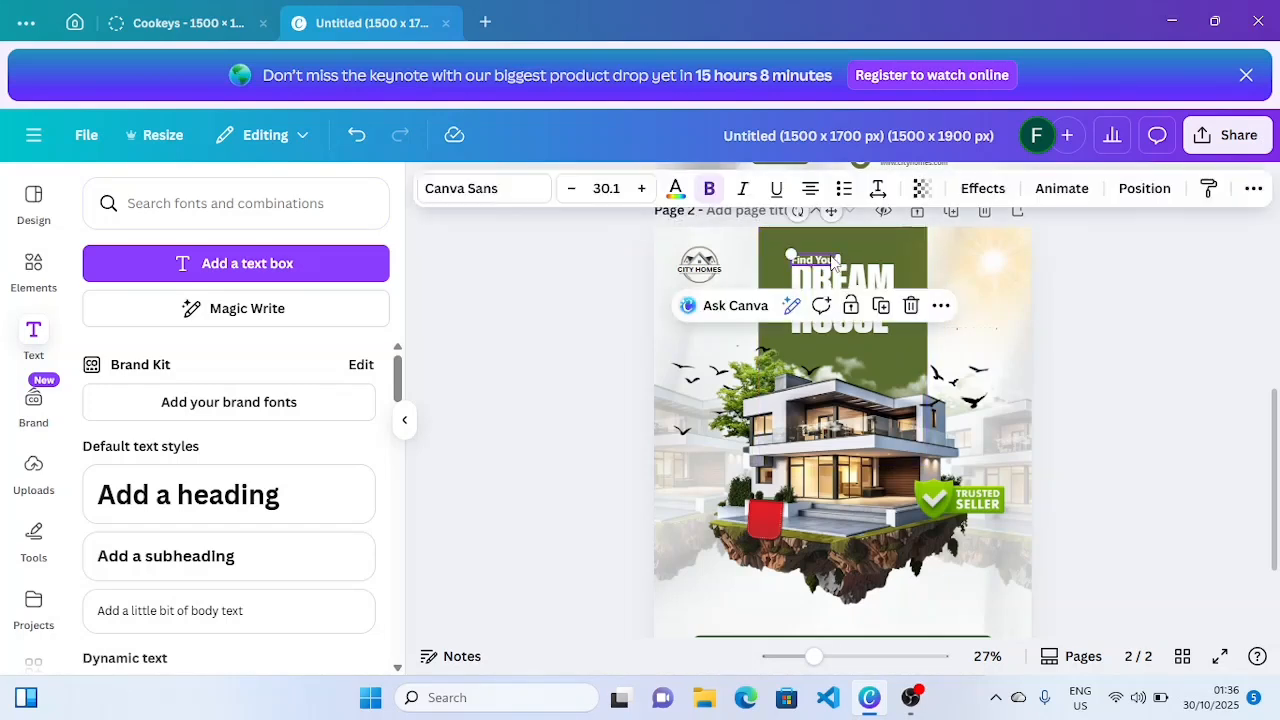
left_click(833, 348)
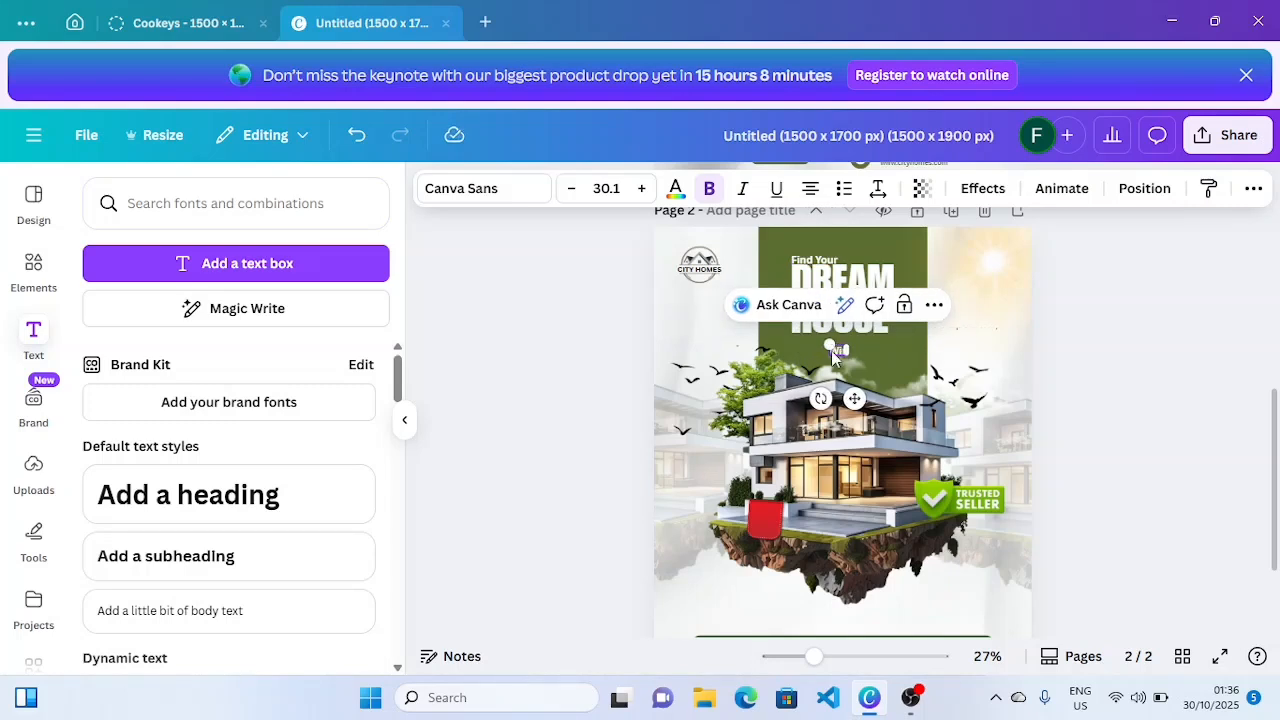
- Complete the line beneath HOUSE to read 'With Low Price'
double_click(835, 349)
type("Low Price")
left_click(1262, 424)
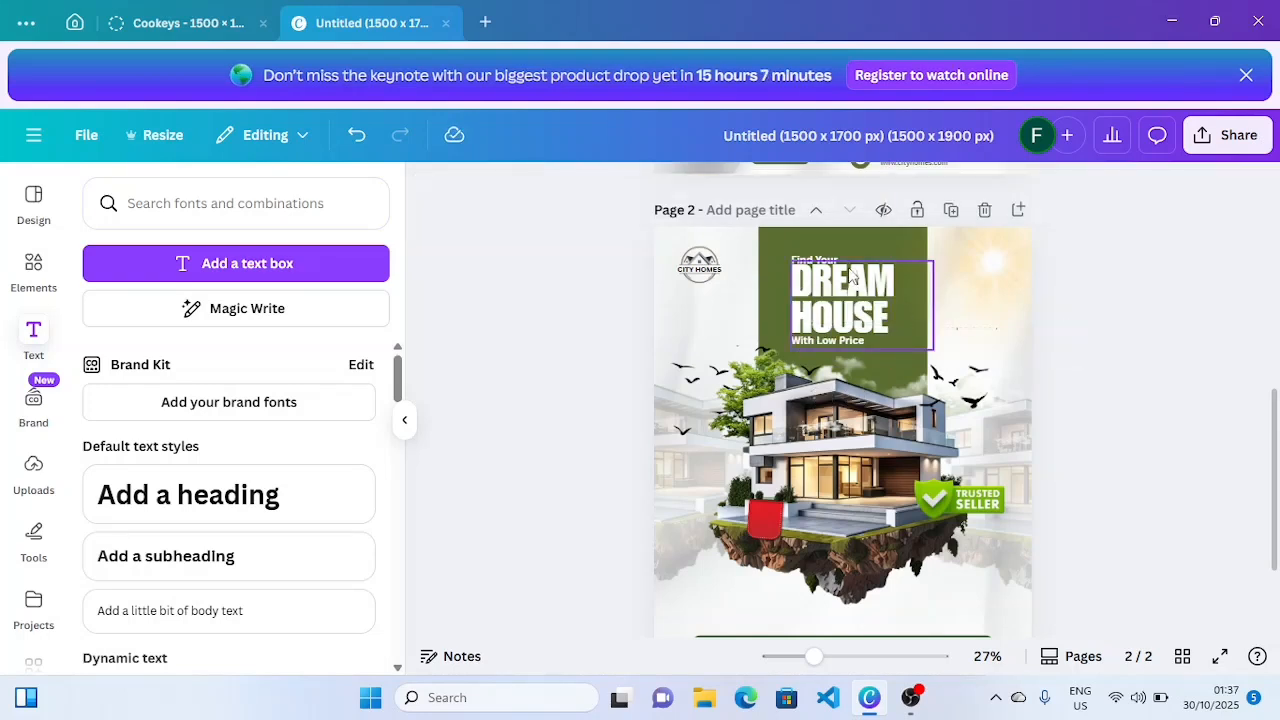
- Duplicate the With Low Price line and move the copy onto the small green pill
left_click(817, 259)
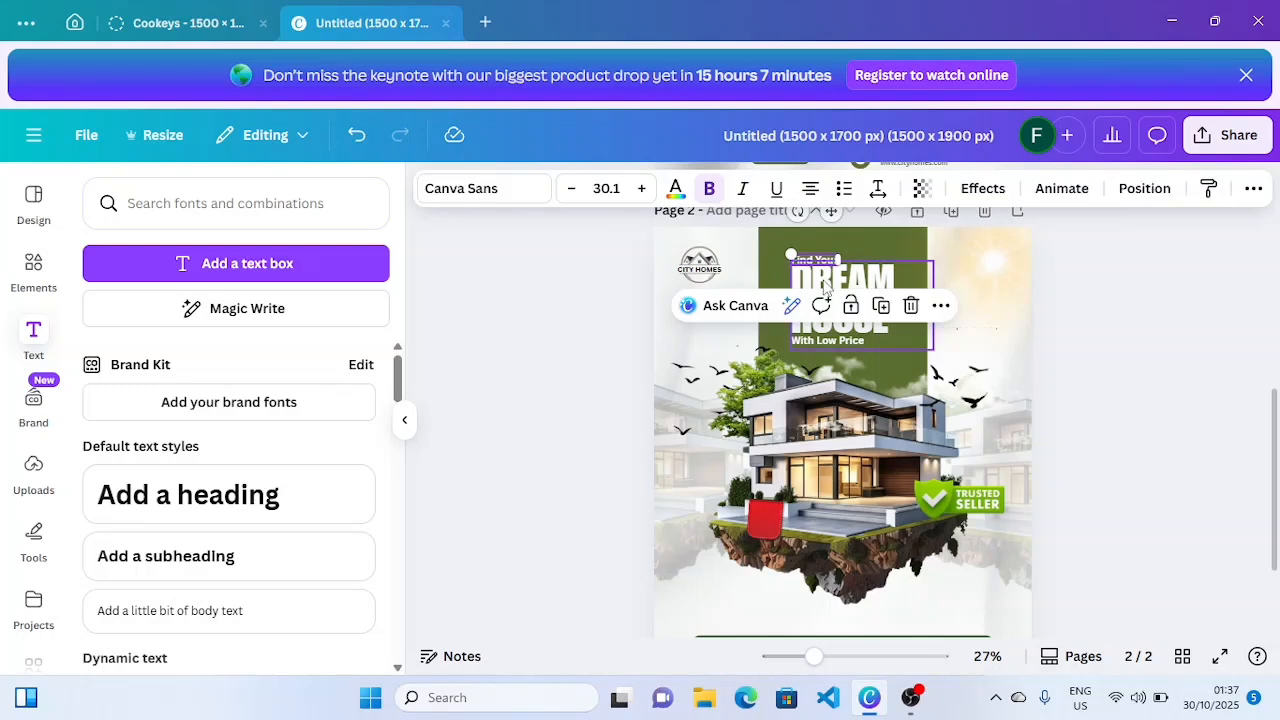
left_click(1139, 458)
scroll(1139, 458, "down", 1)
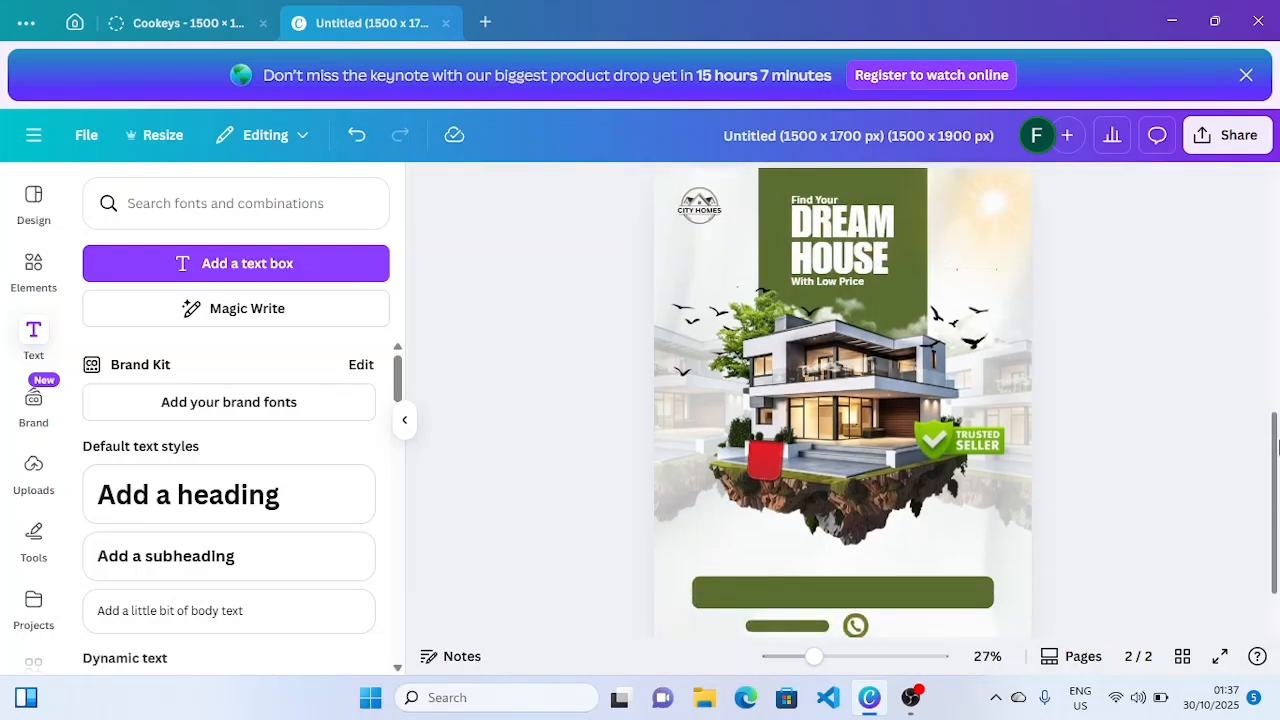
left_click(815, 278)
left_click(893, 236)
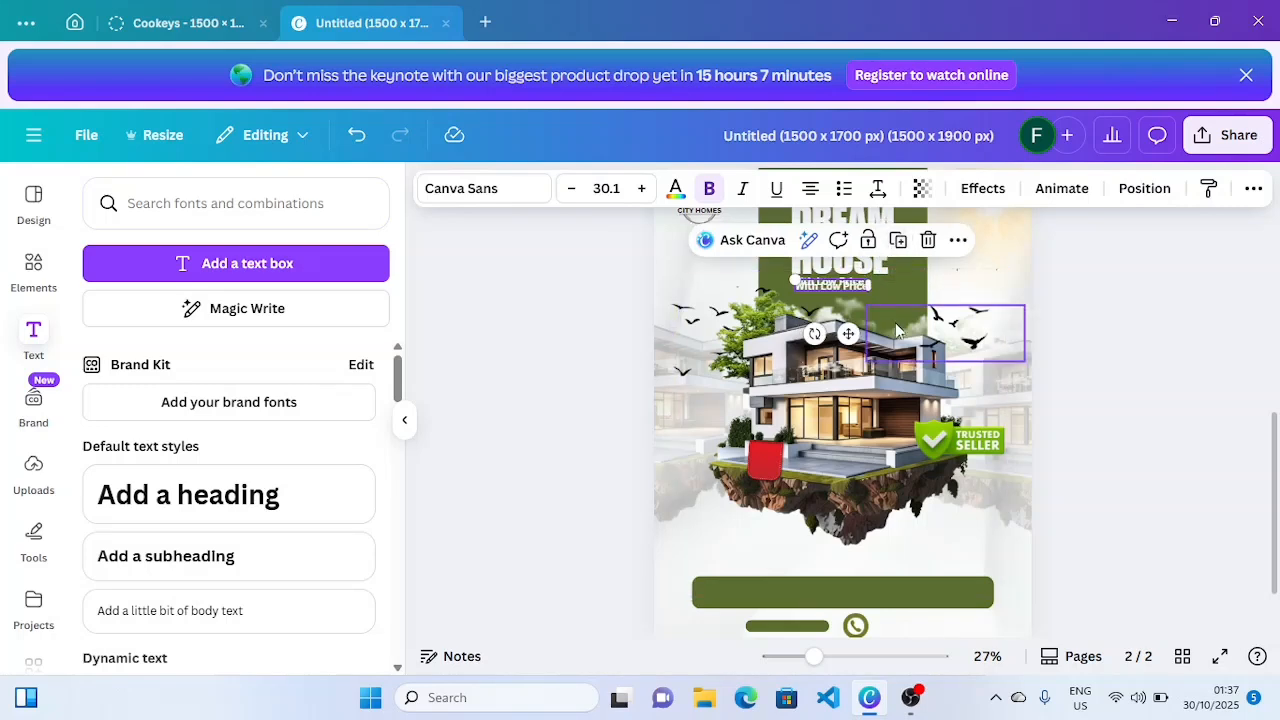
left_click_drag(845, 332, 791, 676)
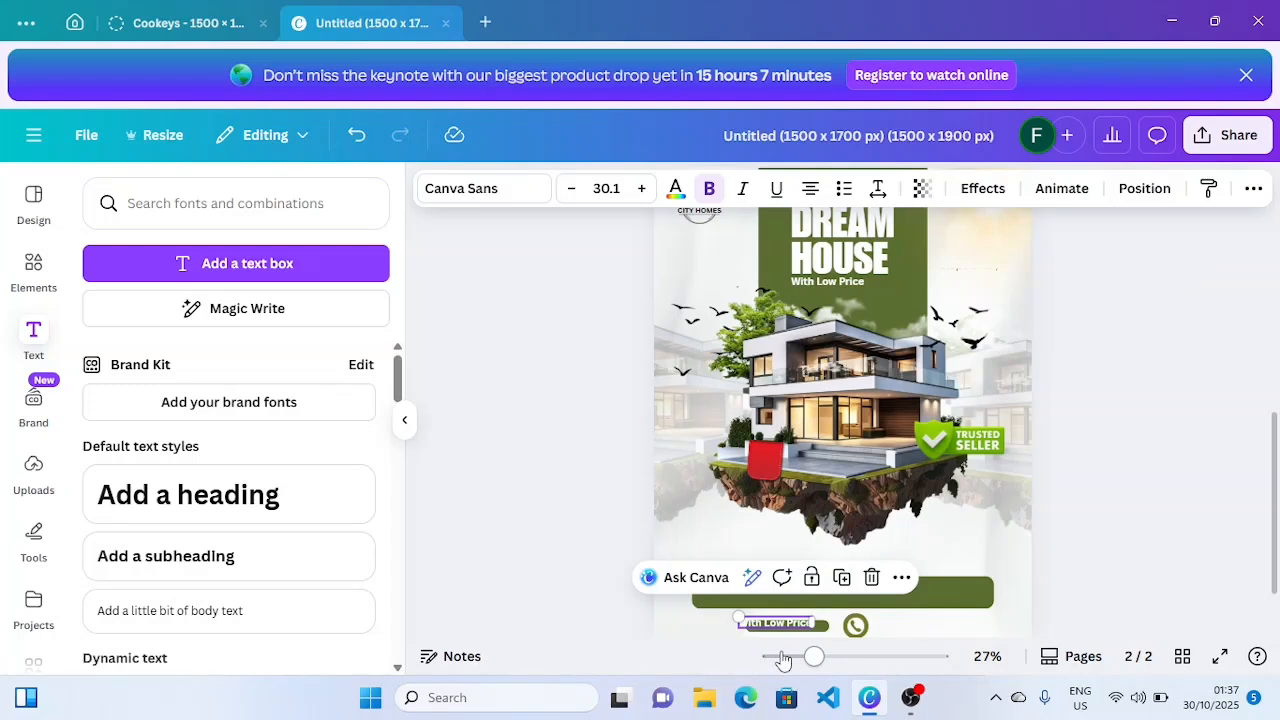
- Change the copy to 'BOOK NOW' at size 23.1, centred on the pill
double_click(775, 627)
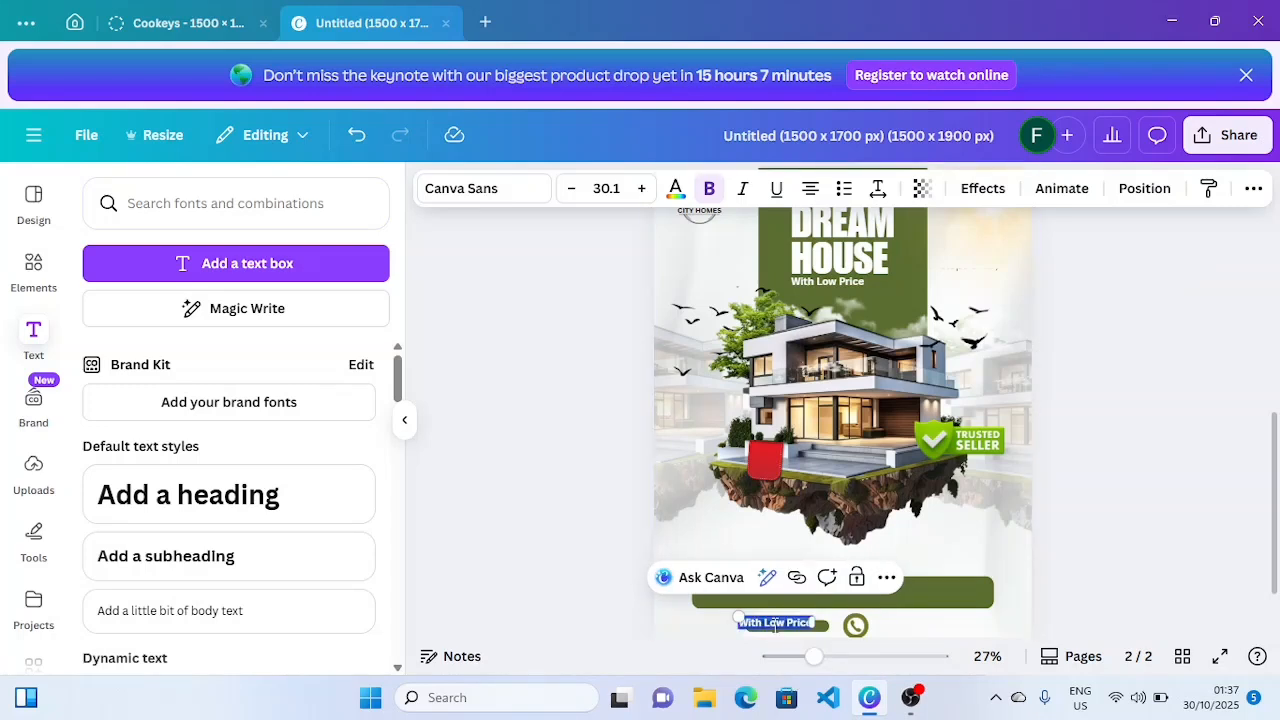
key("BackSpace")
type("BOOK NOW")
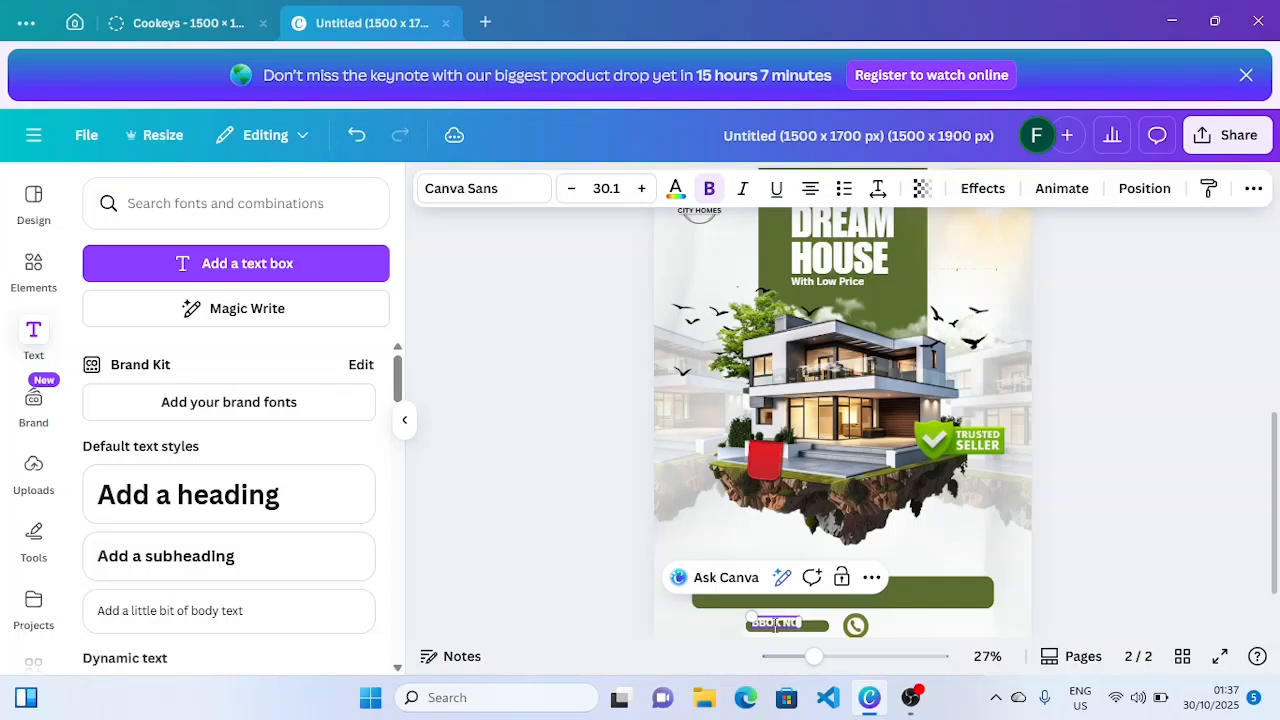
left_click(569, 200)
left_click(569, 200)
left_click(569, 200)
left_click(569, 200)
left_click(569, 200)
left_click_drag(777, 619, 784, 616)
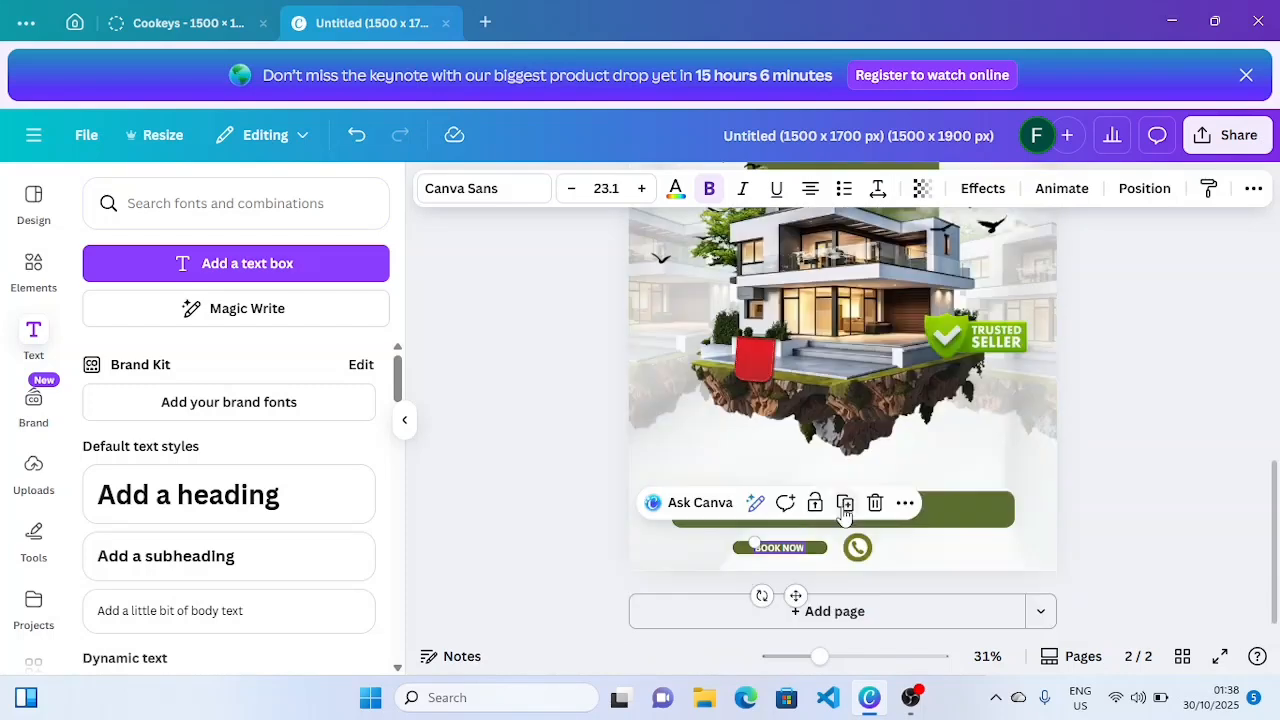
- Place a black copy of BOOK NOW to the right of the phone icon
left_click(848, 508)
left_click_drag(800, 600, 928, 589)
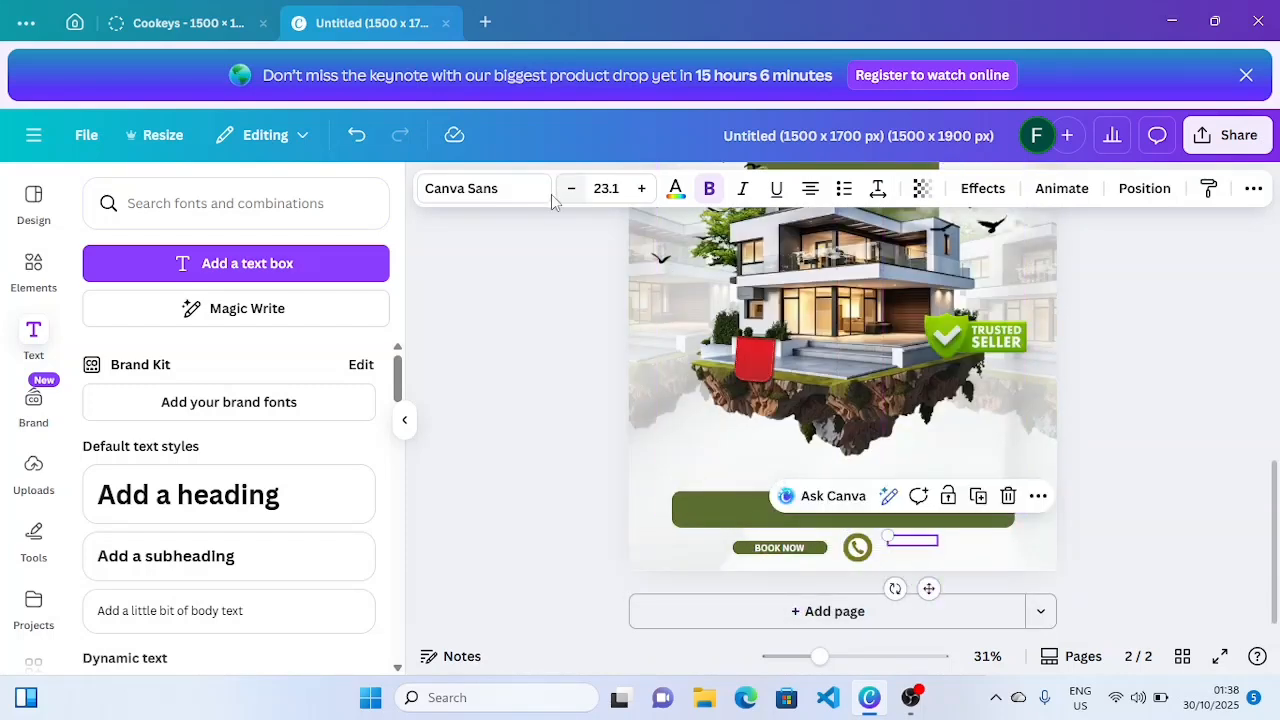
left_click(675, 188)
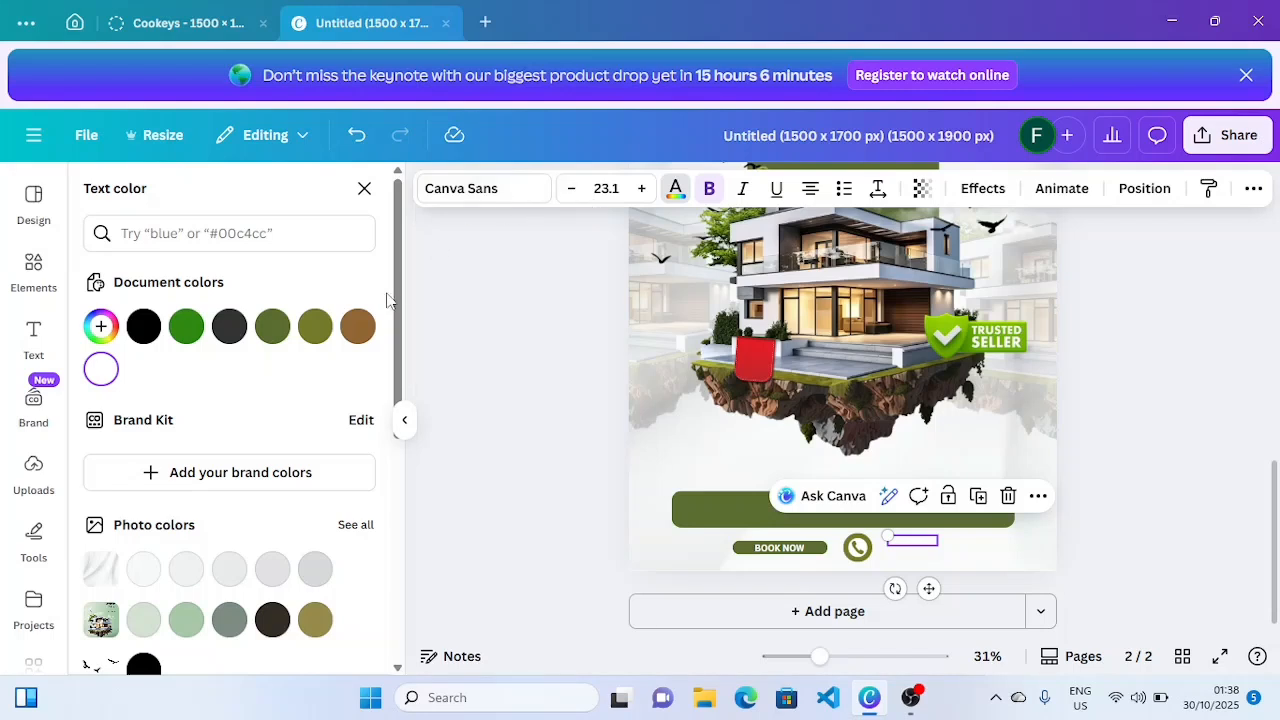
left_click(143, 326)
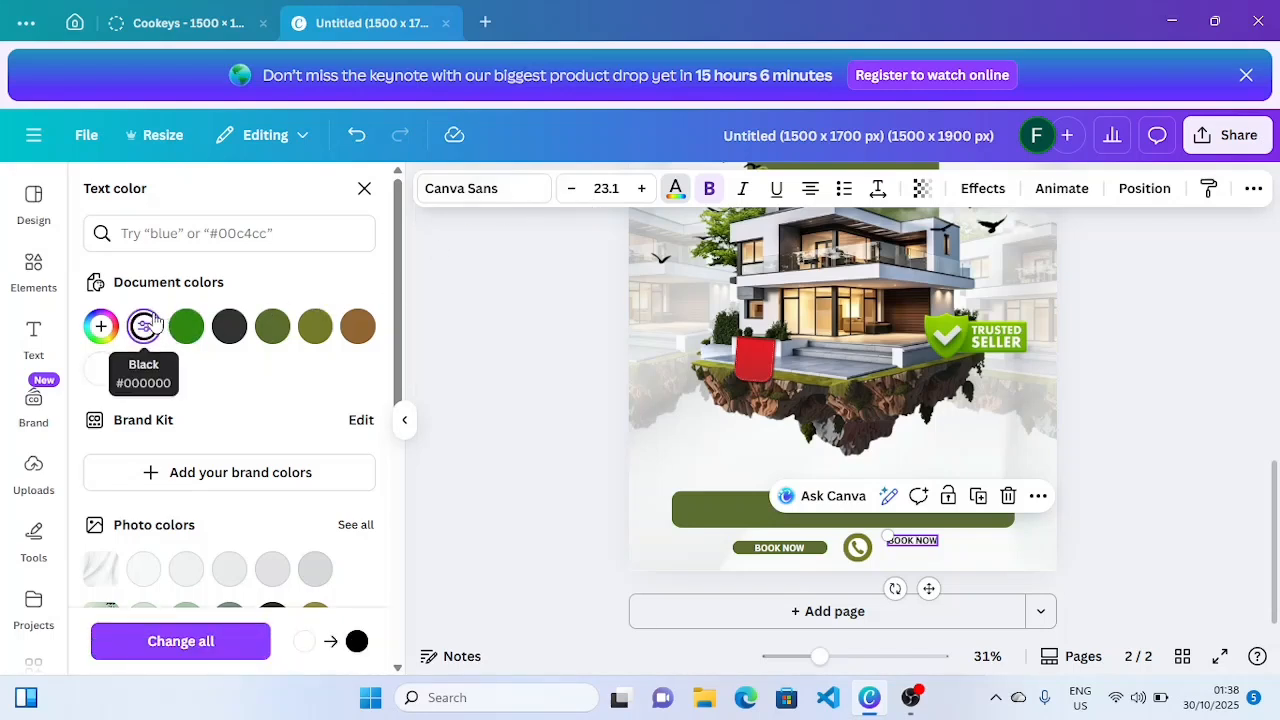
- Replace the copy's wording with the contact phone number, correcting mistyped digits
double_click(928, 540)
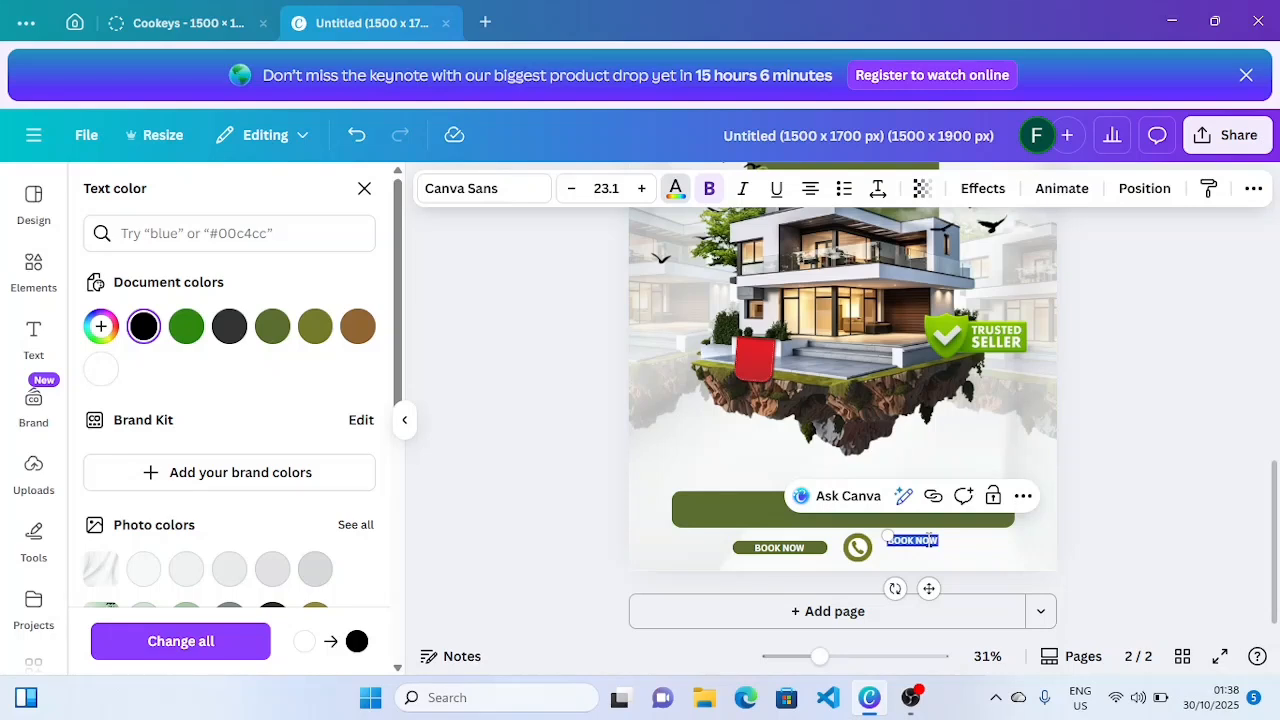
key("BackSpace")
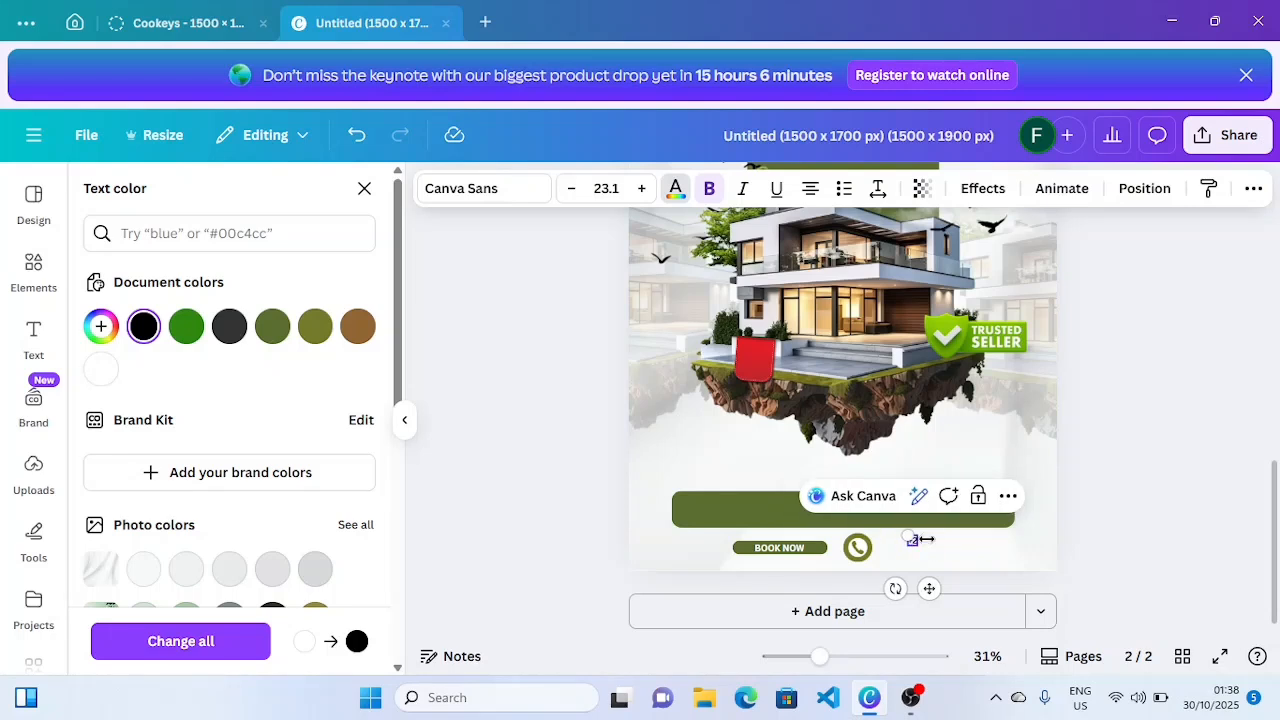
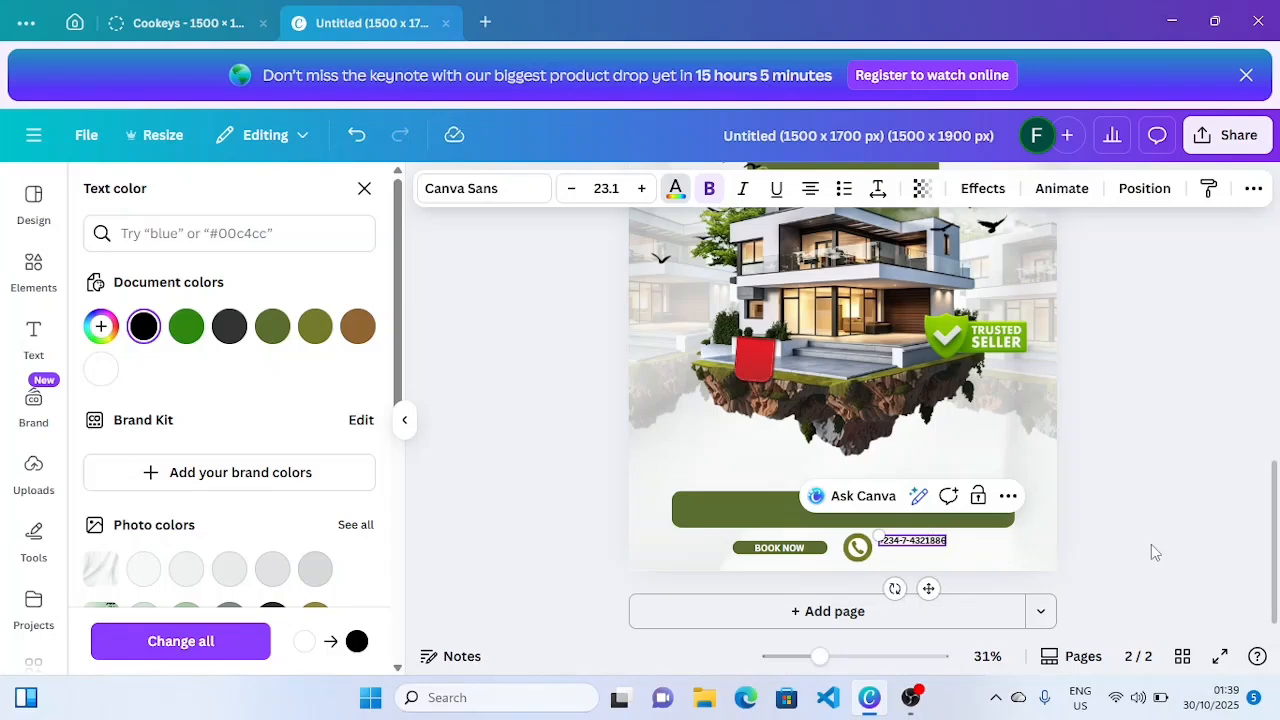
left_click(908, 541)
key("BackSpace")
key("BackSpace")
type("0")
key("BackSpace")
type("70")
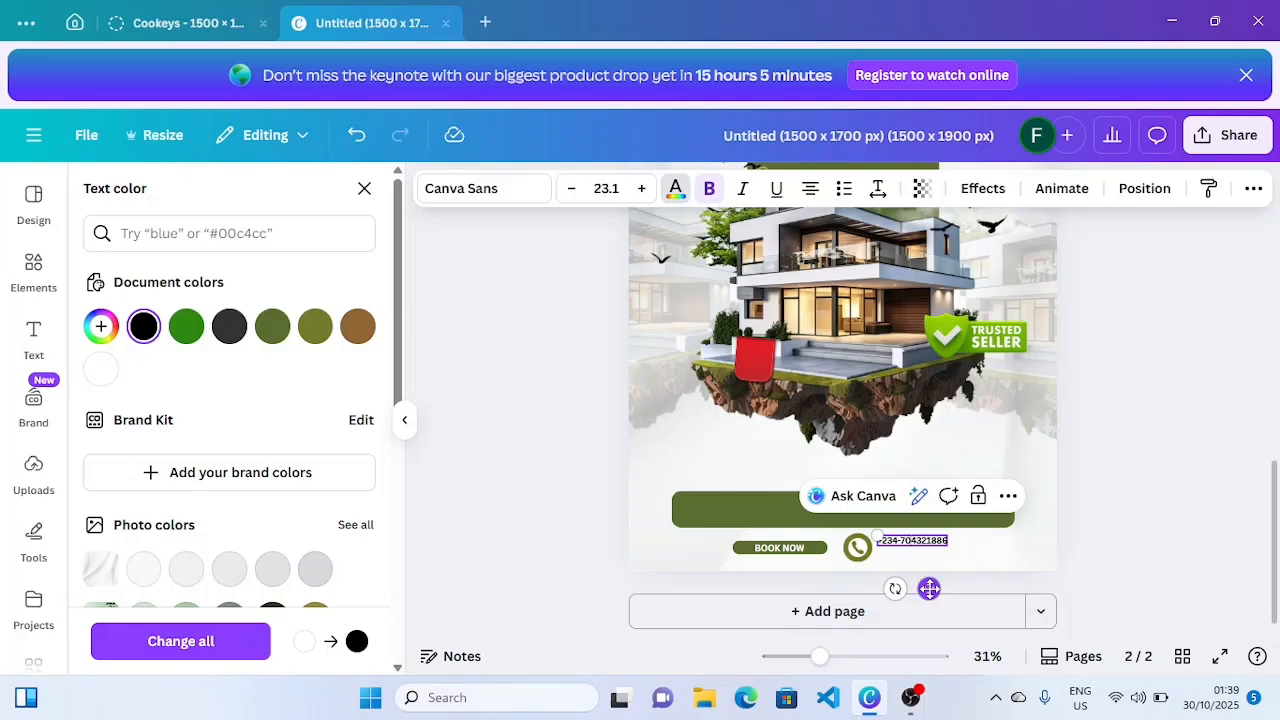
left_click_drag(929, 588, 931, 593)
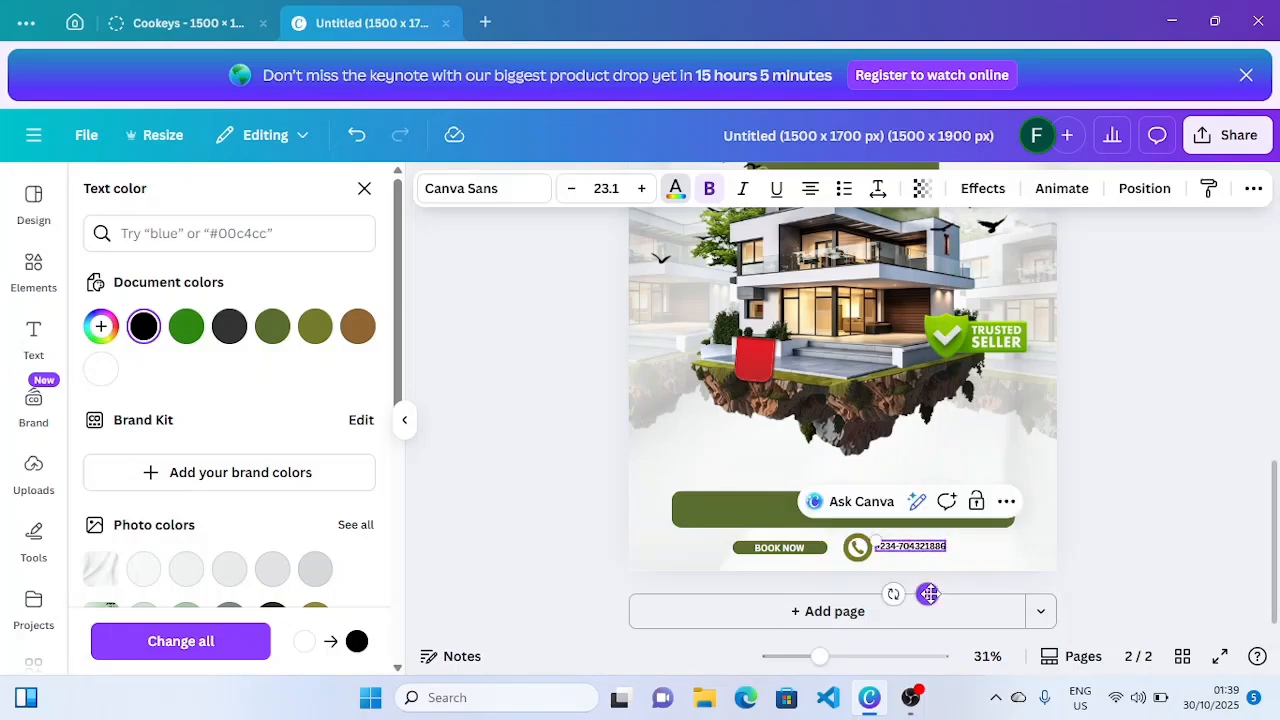
- Enlarge the phone number to size 25.1 and shift it slightly right
left_click(1103, 555)
left_click(1104, 555)
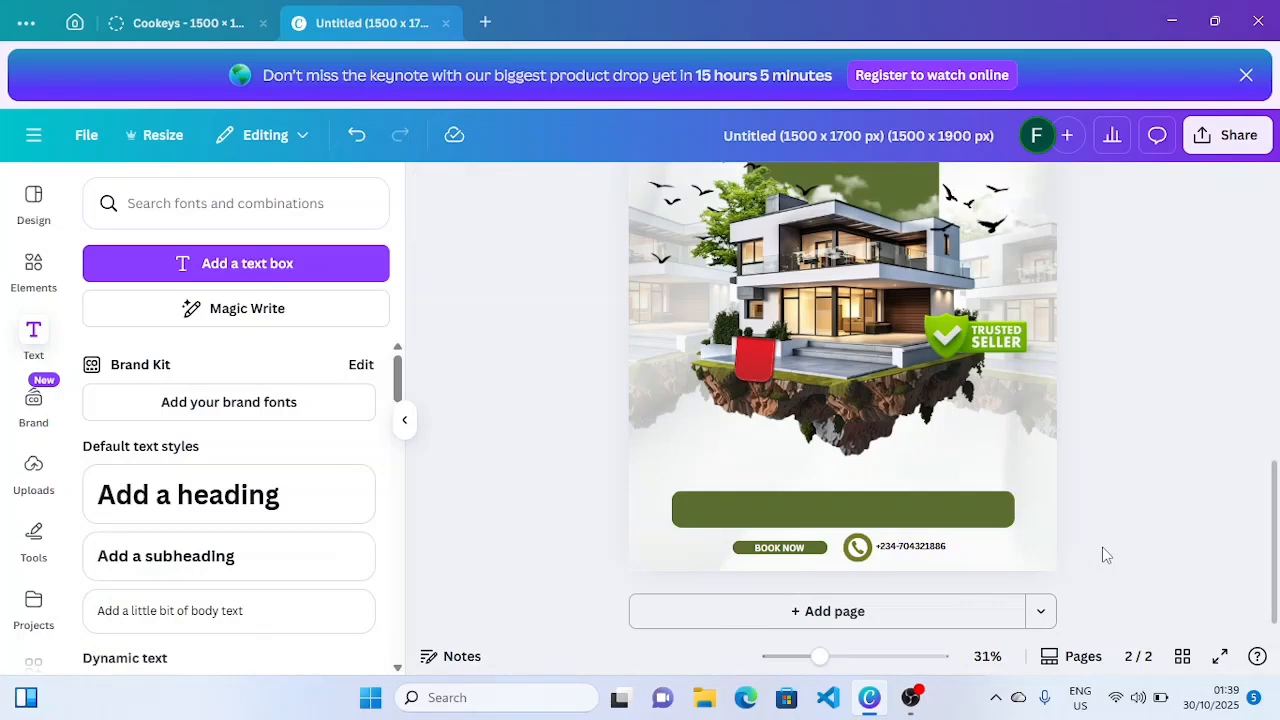
left_click(920, 547)
left_click(642, 194)
left_click(642, 194)
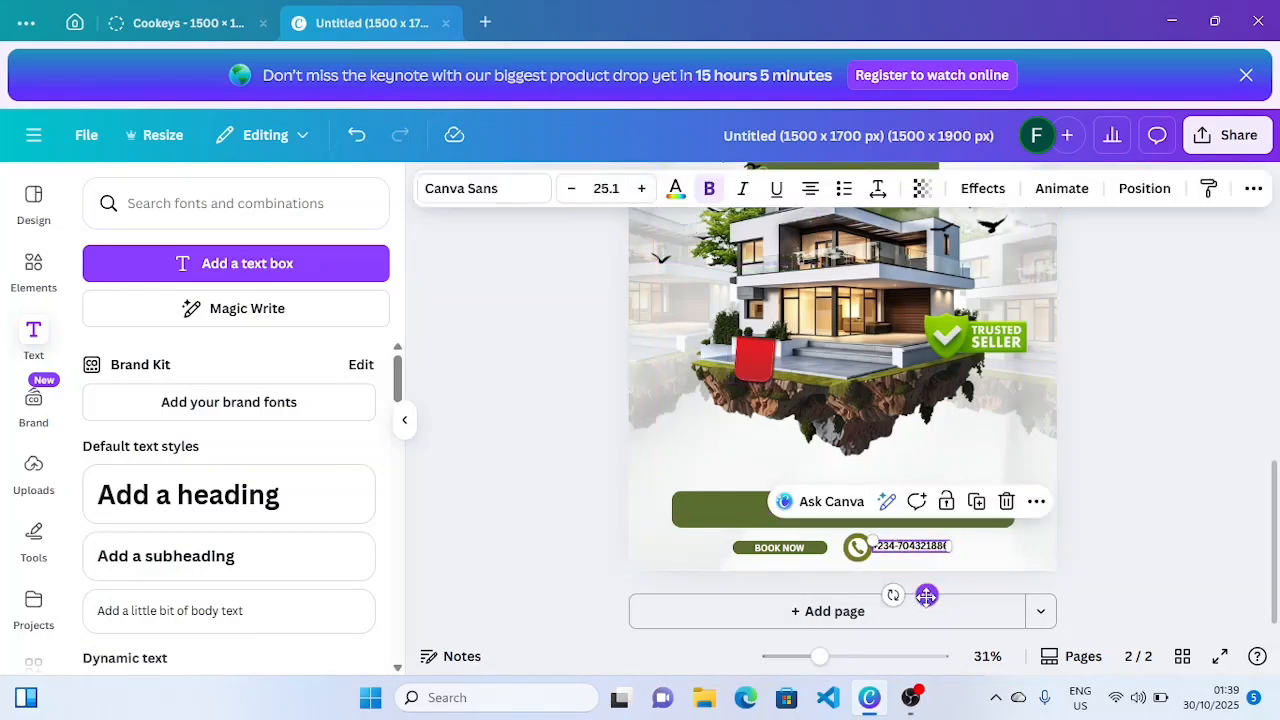
left_click_drag(927, 596, 941, 597)
left_click(1127, 570)
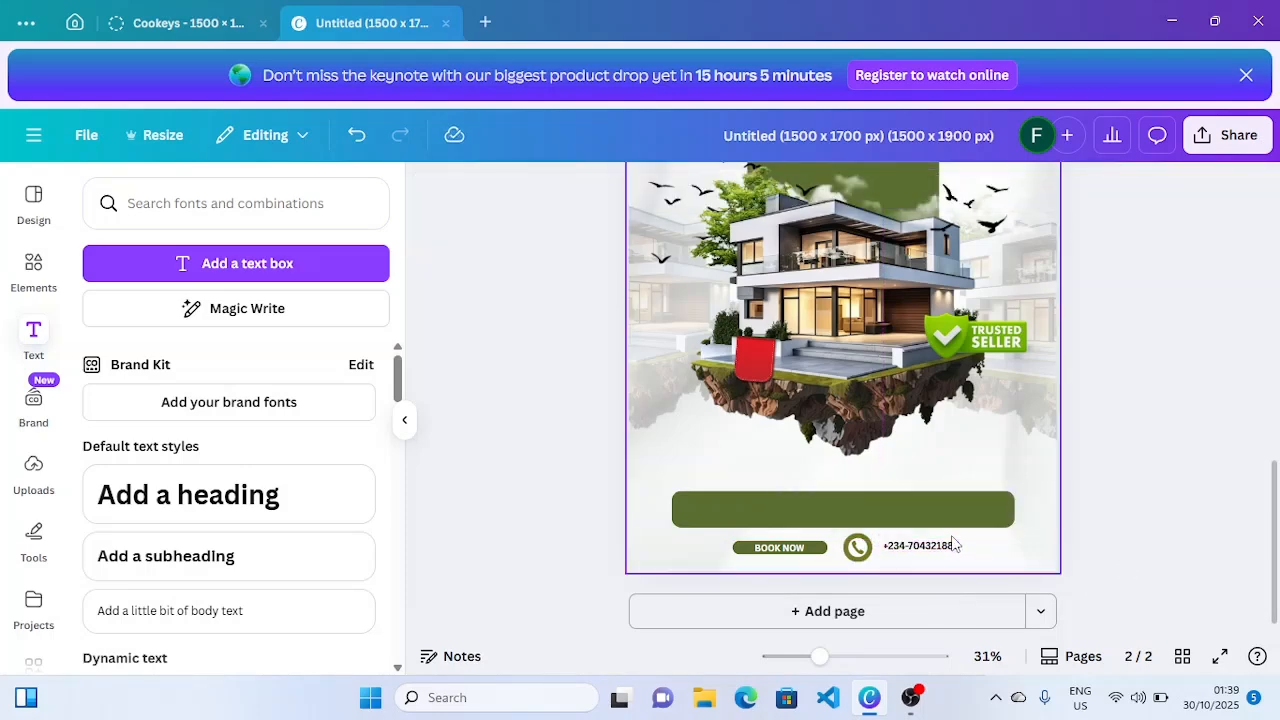
- Zoom in and nudge the phone number slightly up and left beside the icon
left_click_drag(821, 657, 838, 657)
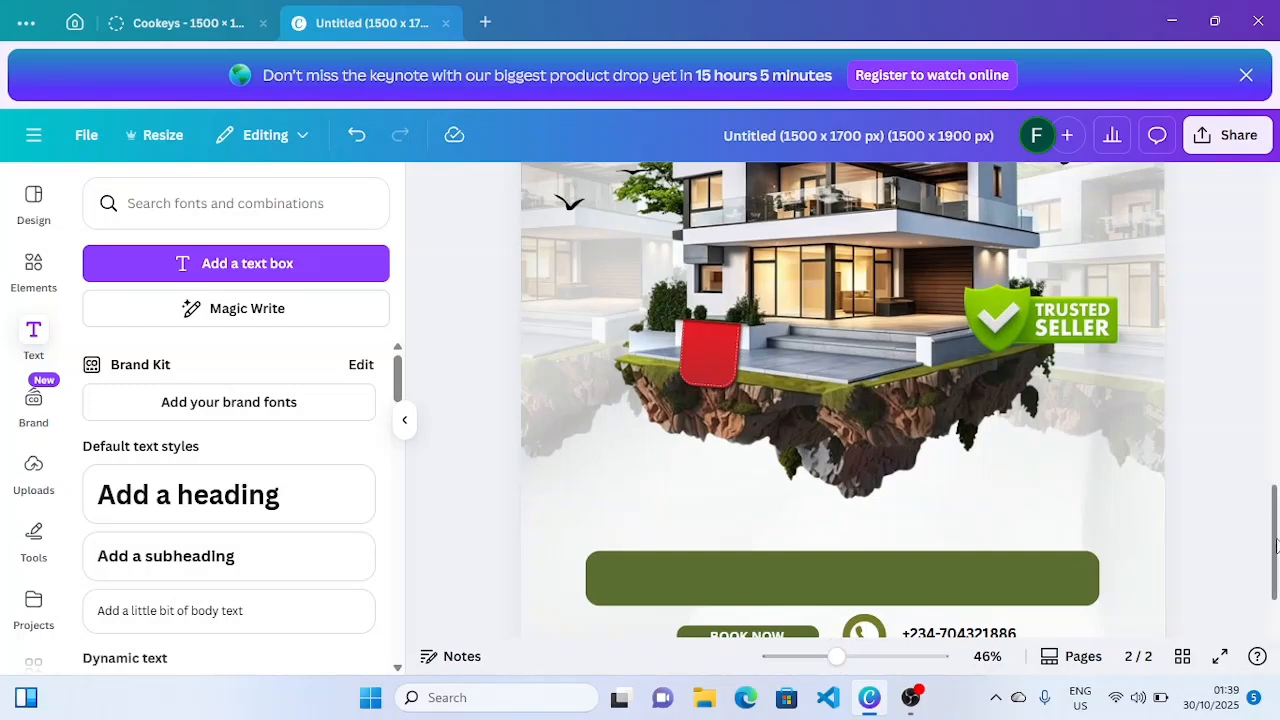
scroll(990, 560, "down", 2)
left_click(960, 540)
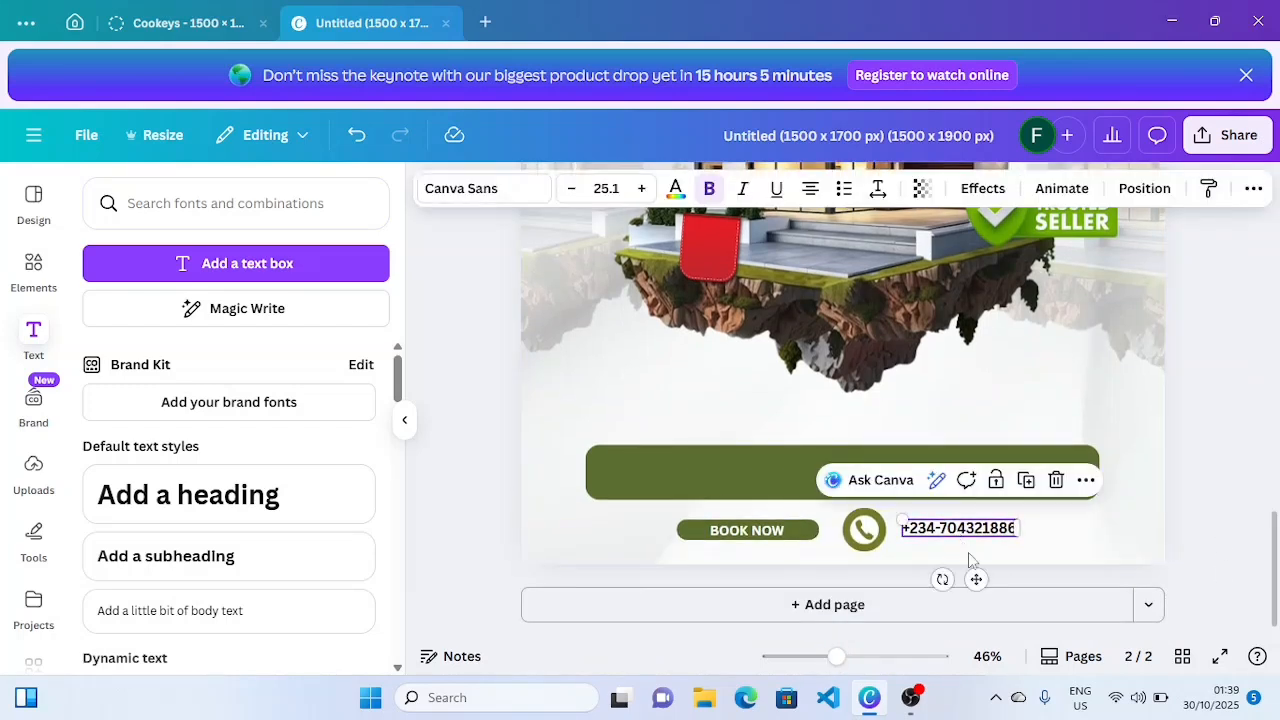
left_click_drag(974, 580, 970, 576)
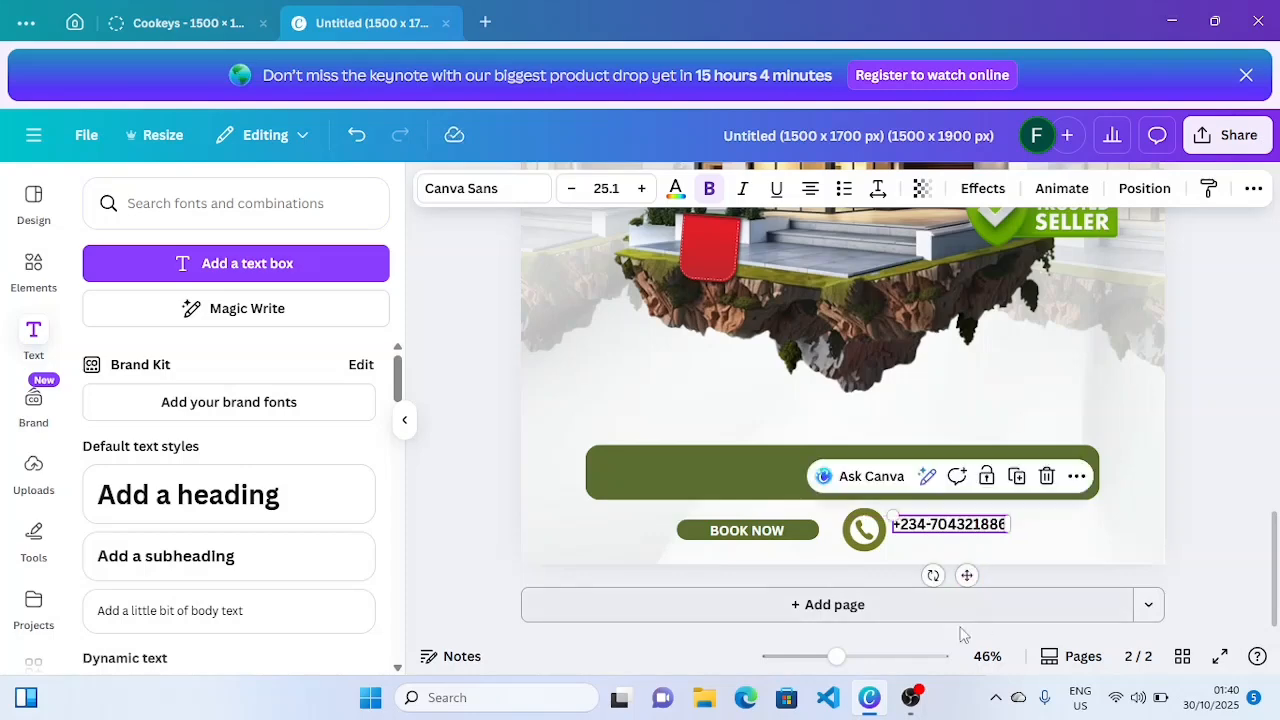
left_click(1170, 526)
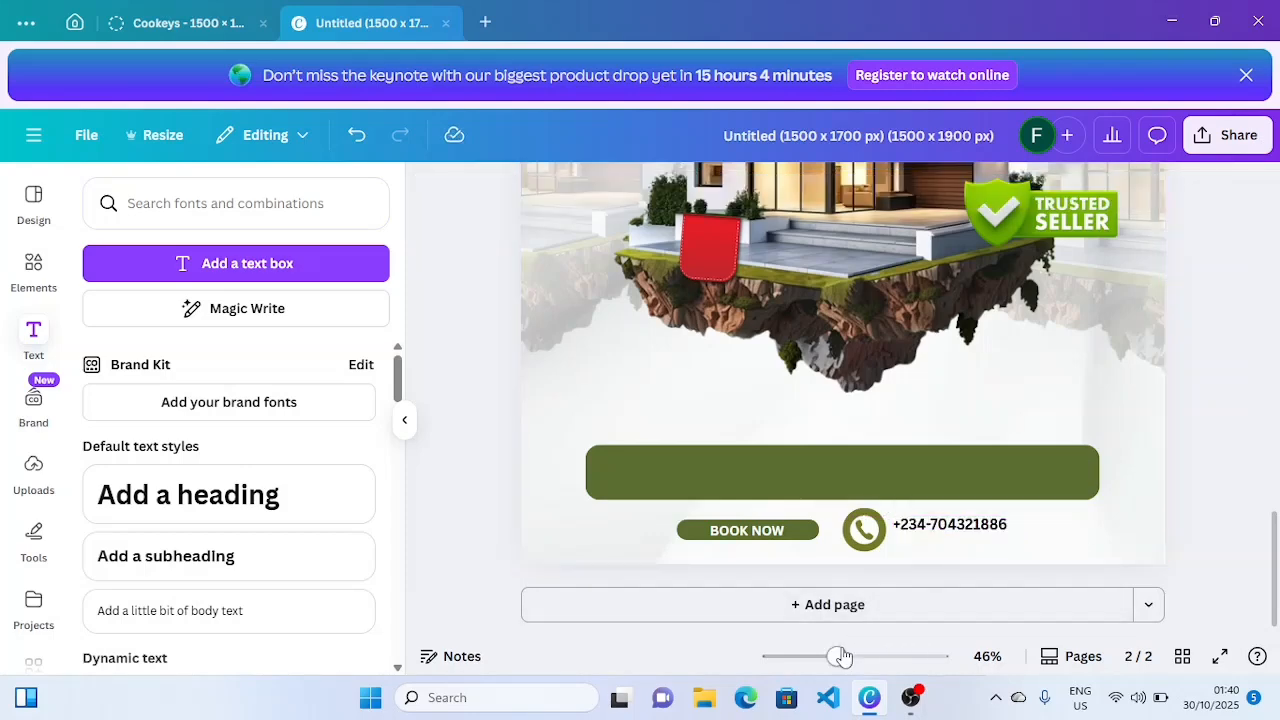
left_click_drag(837, 656, 825, 656)
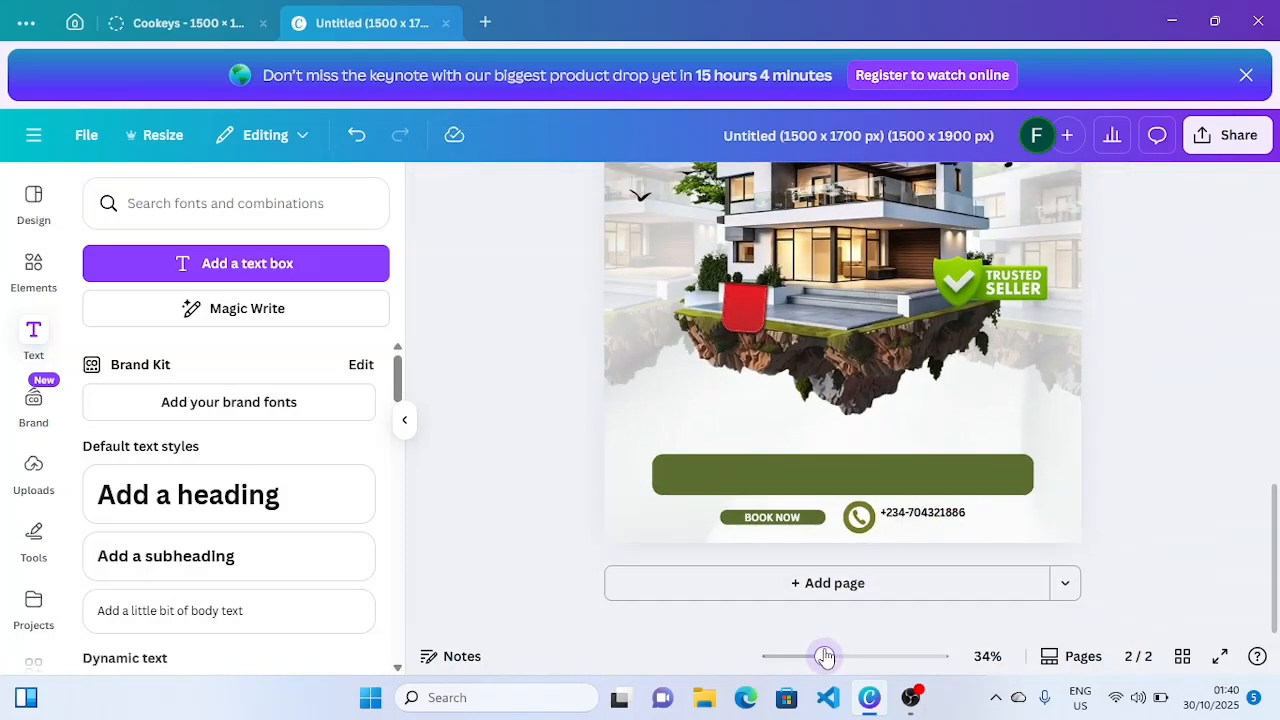
left_click(922, 512)
left_click(988, 490)
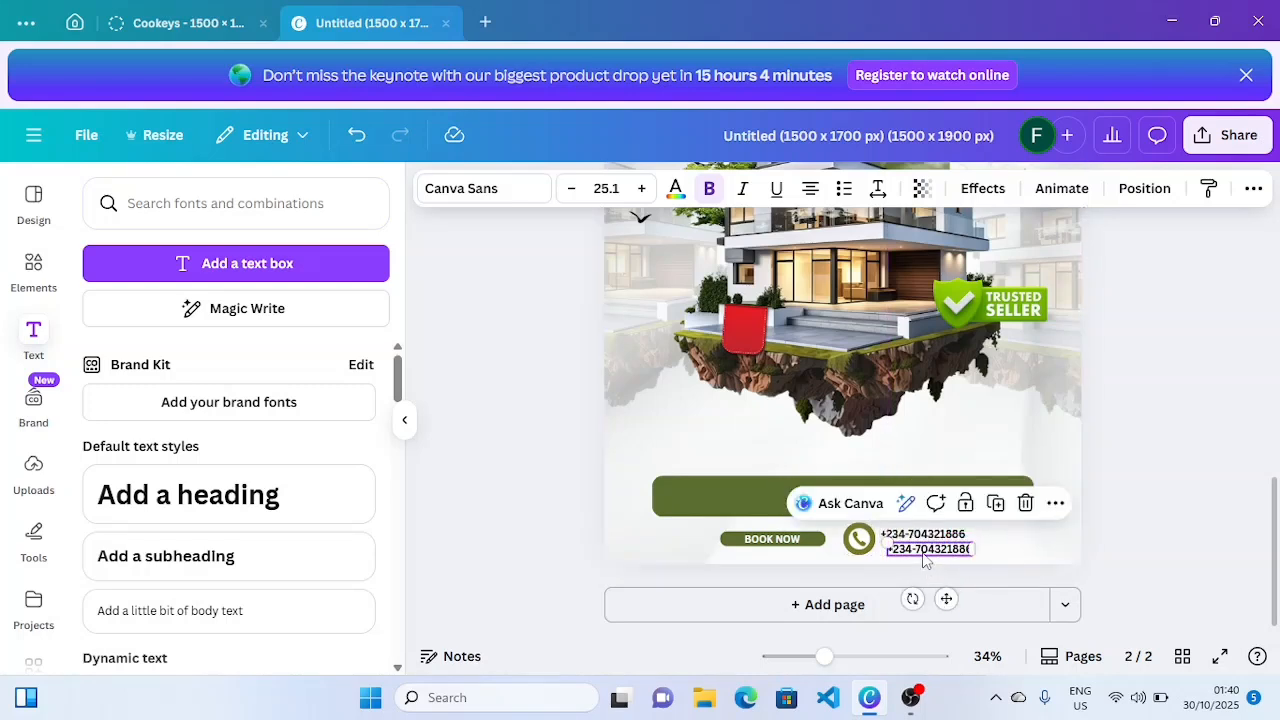
double_click(924, 550)
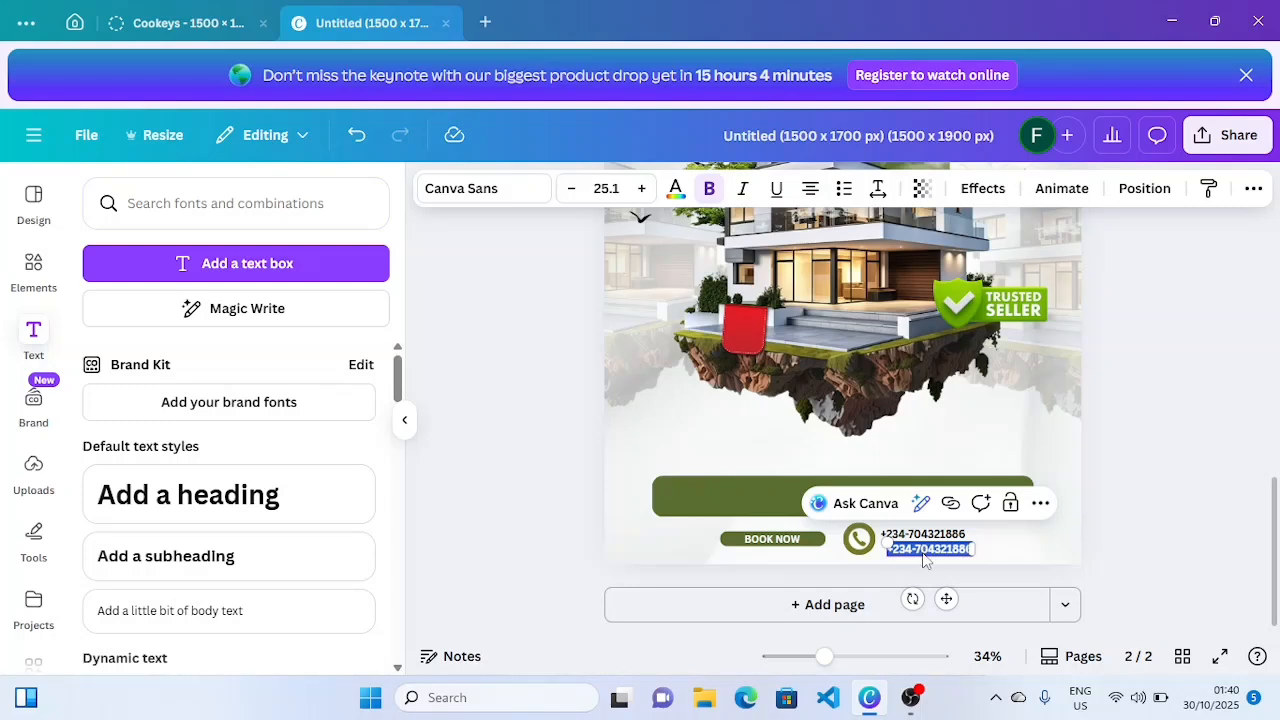
type("www.")
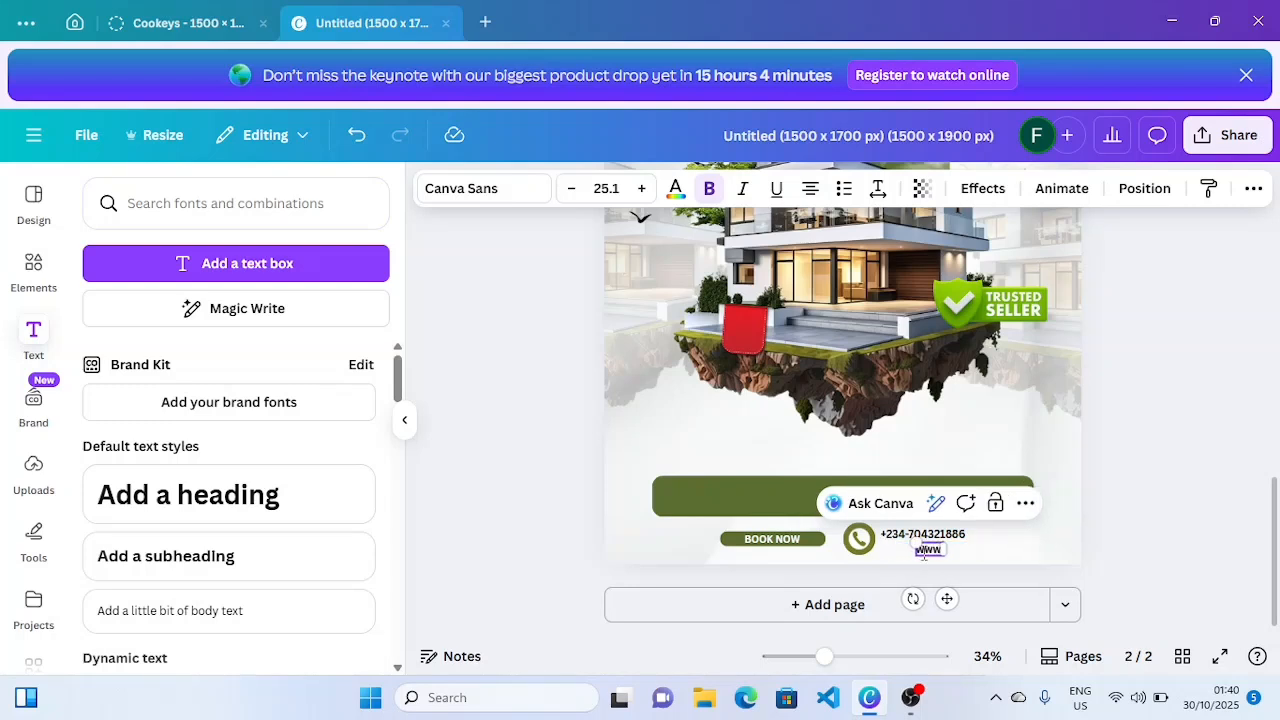
type("cityl")
type("omes.c")
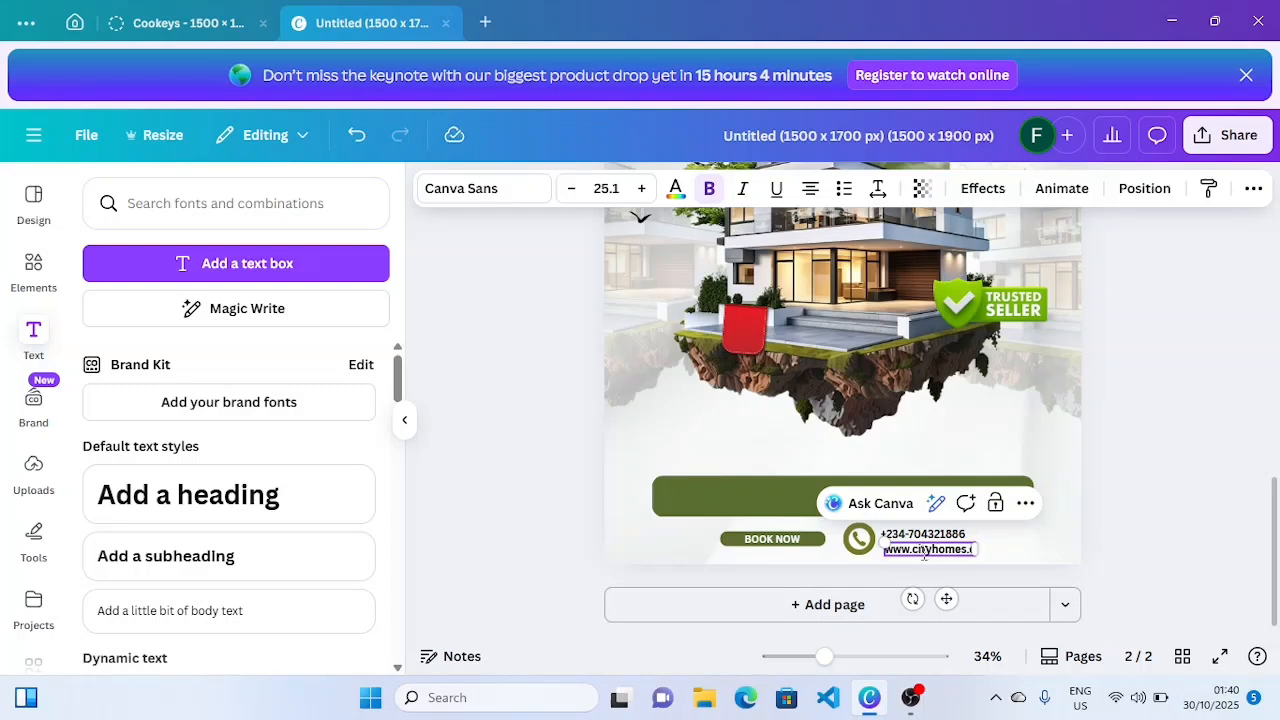
type("om")
left_click(1103, 525)
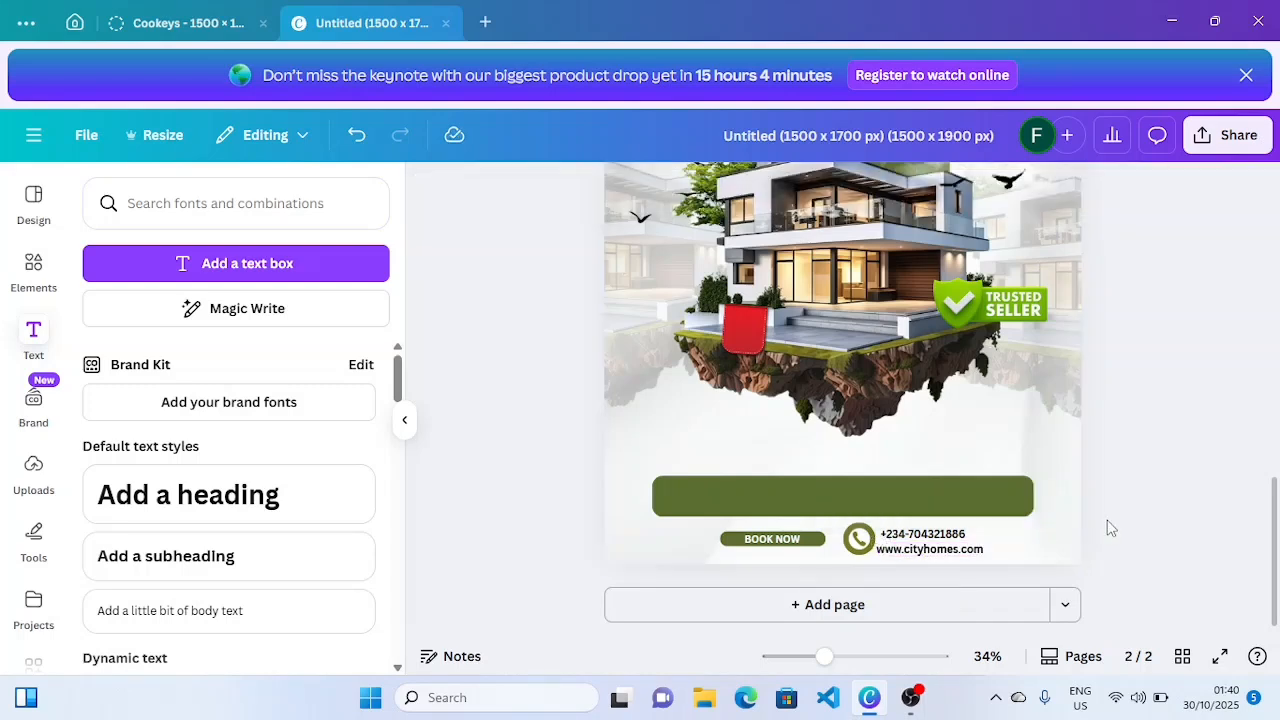
type("m")
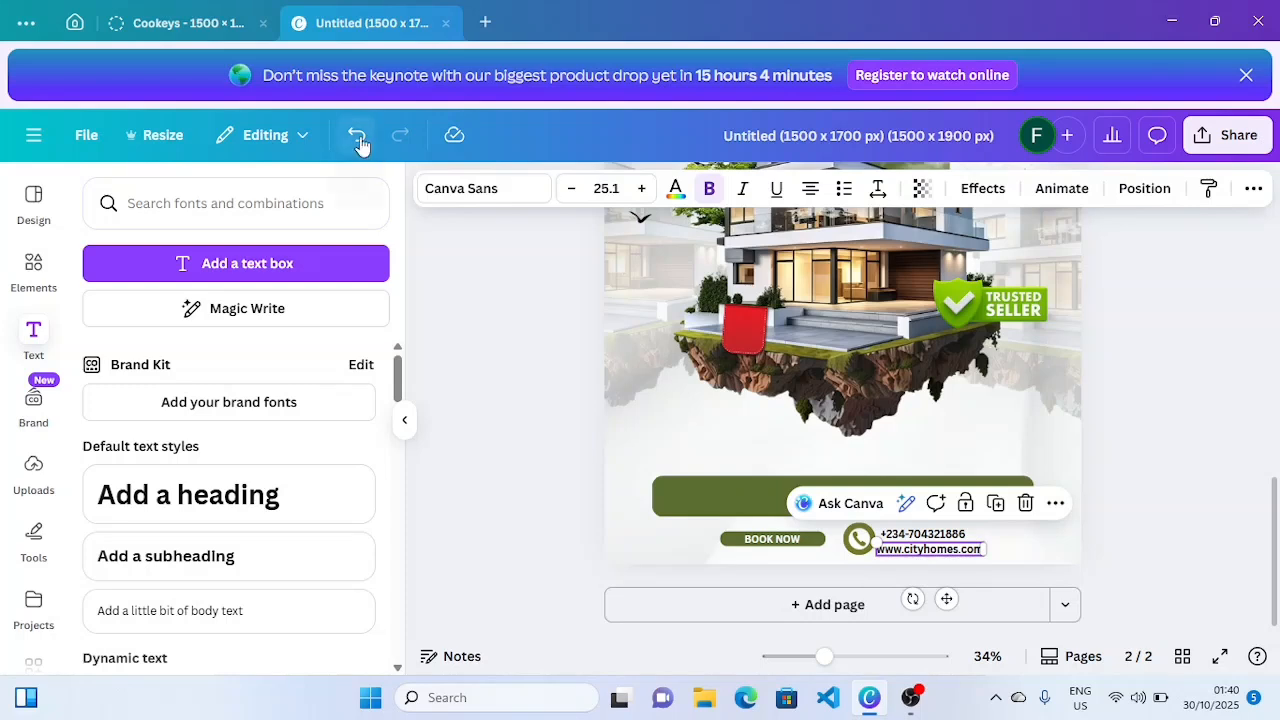
- Set the website text to size 20.1 and align it under the phone number
left_click(571, 190)
left_click(571, 190)
left_click(571, 190)
left_click(571, 190)
left_click(571, 190)
left_click(571, 190)
left_click(571, 190)
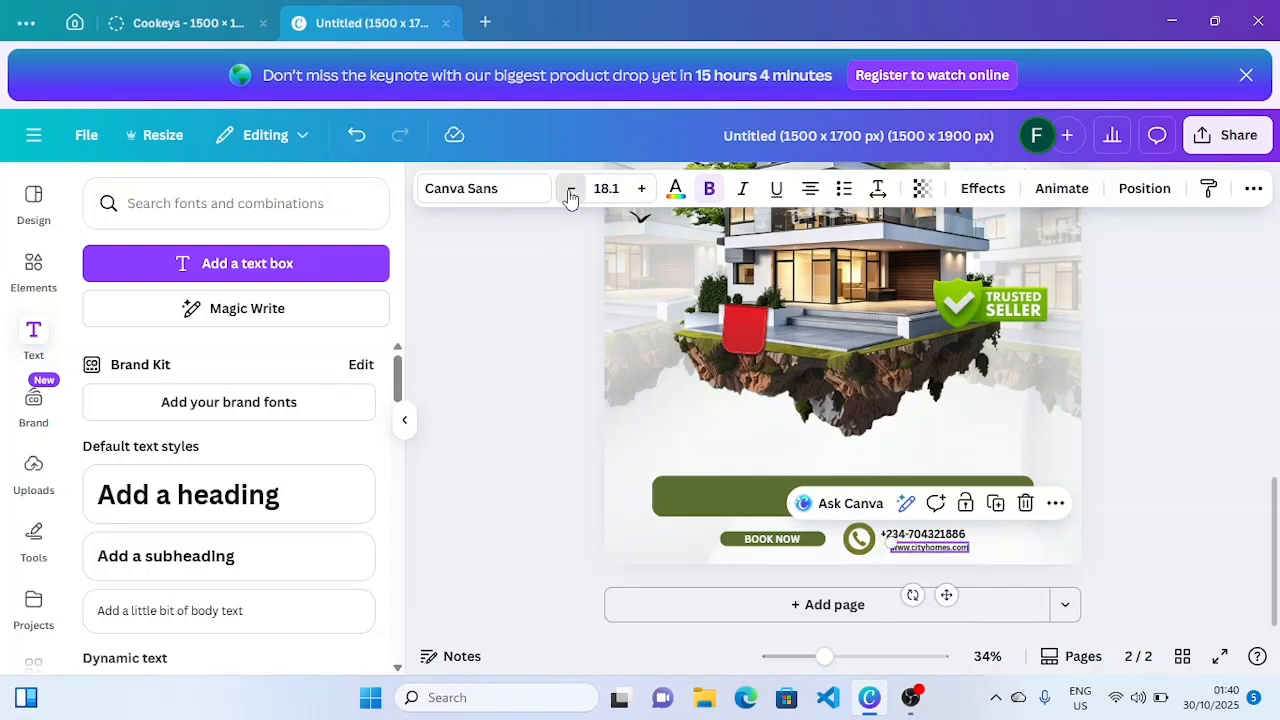
left_click(571, 190)
left_click(643, 190)
left_click(643, 190)
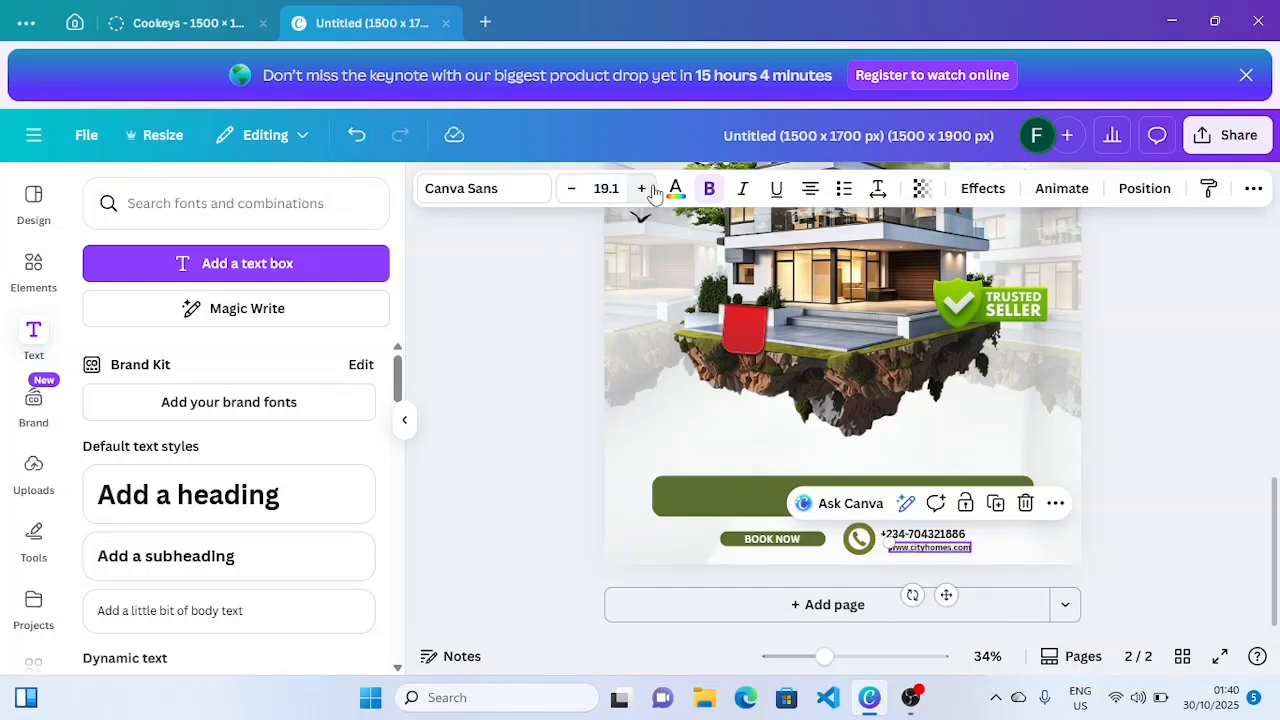
left_click(643, 190)
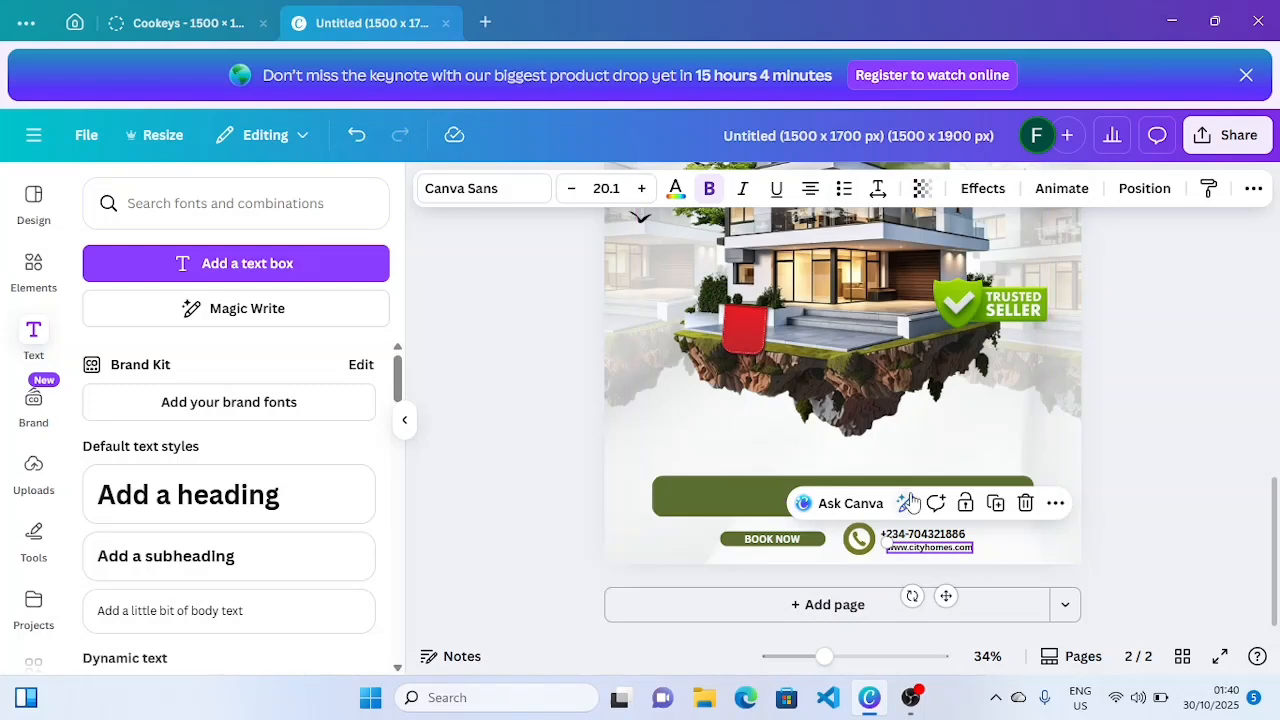
left_click_drag(943, 596, 937, 593)
left_click(1134, 536)
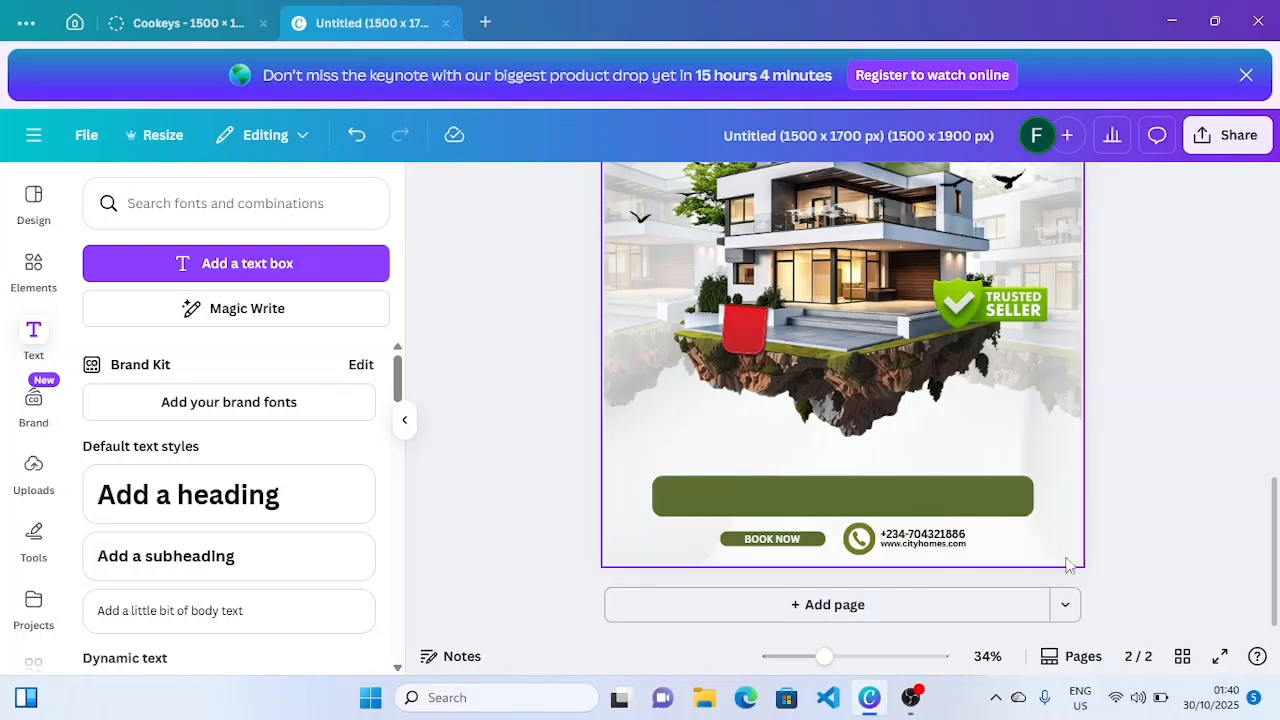
- Turn a copy of BOOK NOW on the green bar into a left-aligned bulleted '3 Bedrooms' / '2 Living Room' list
left_click(782, 544)
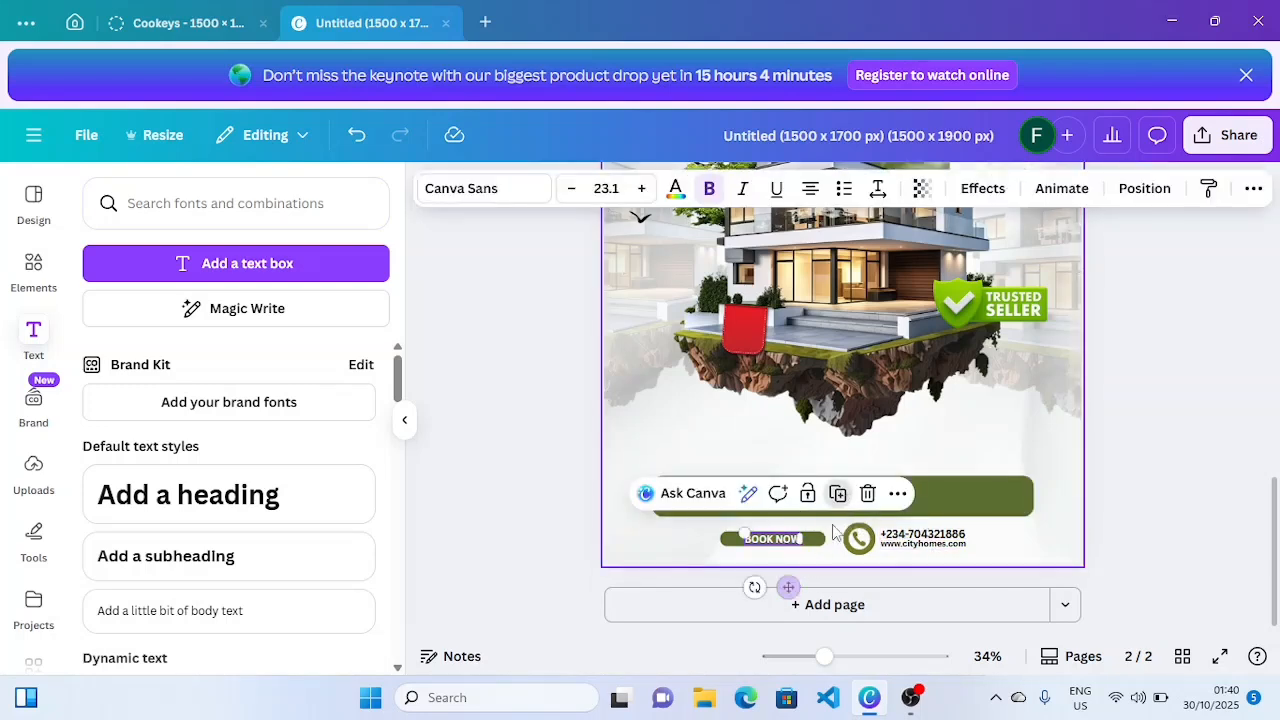
left_click(838, 493)
left_click_drag(790, 588, 738, 534)
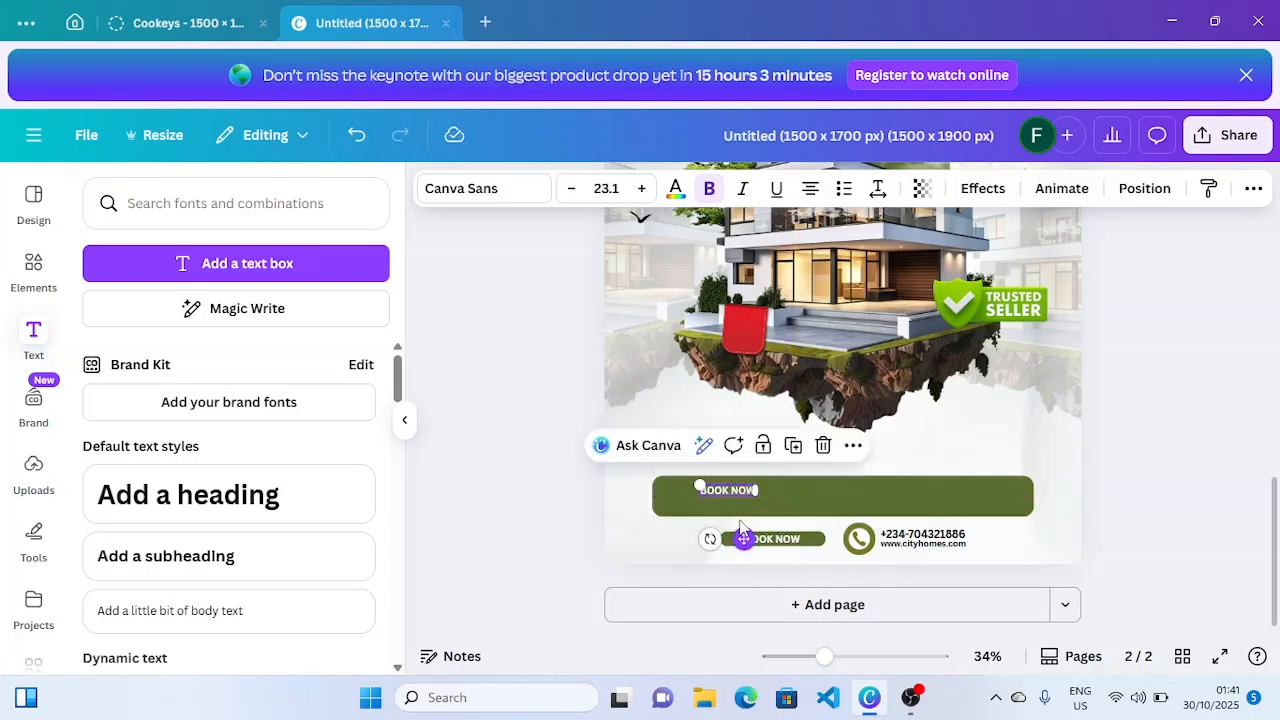
double_click(730, 489)
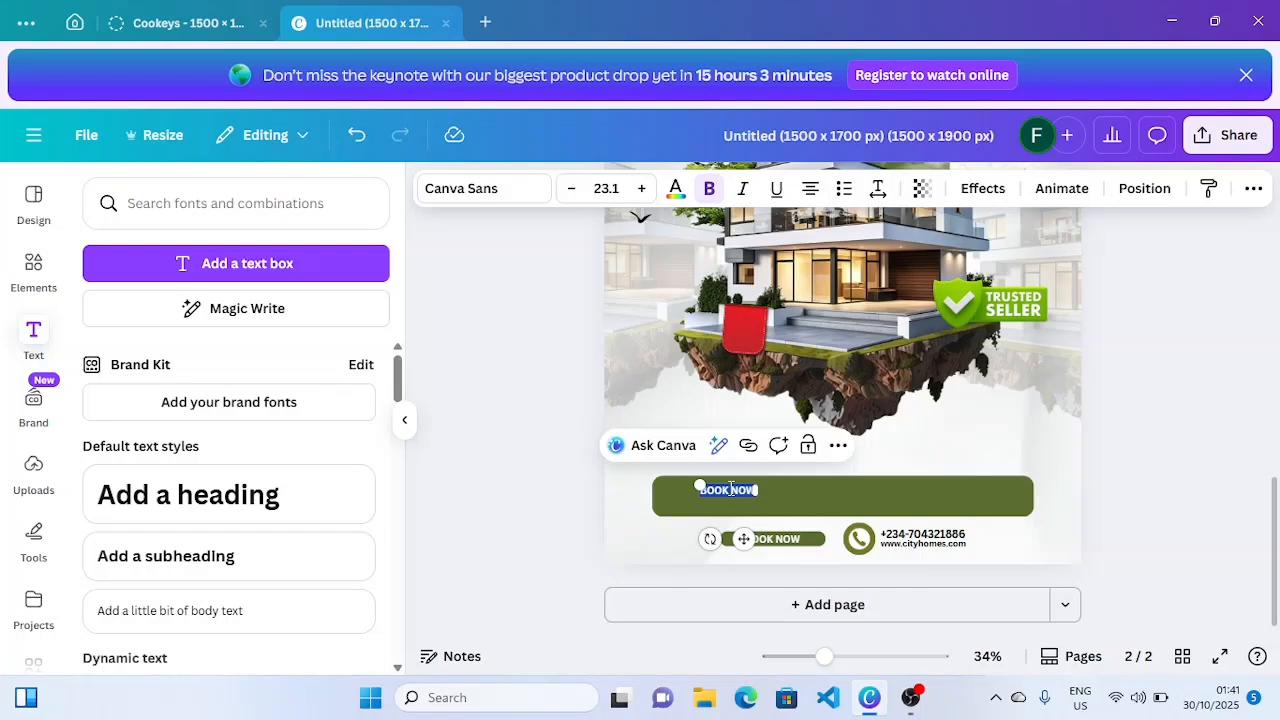
type("3 Bedrooms 2 Living Room")
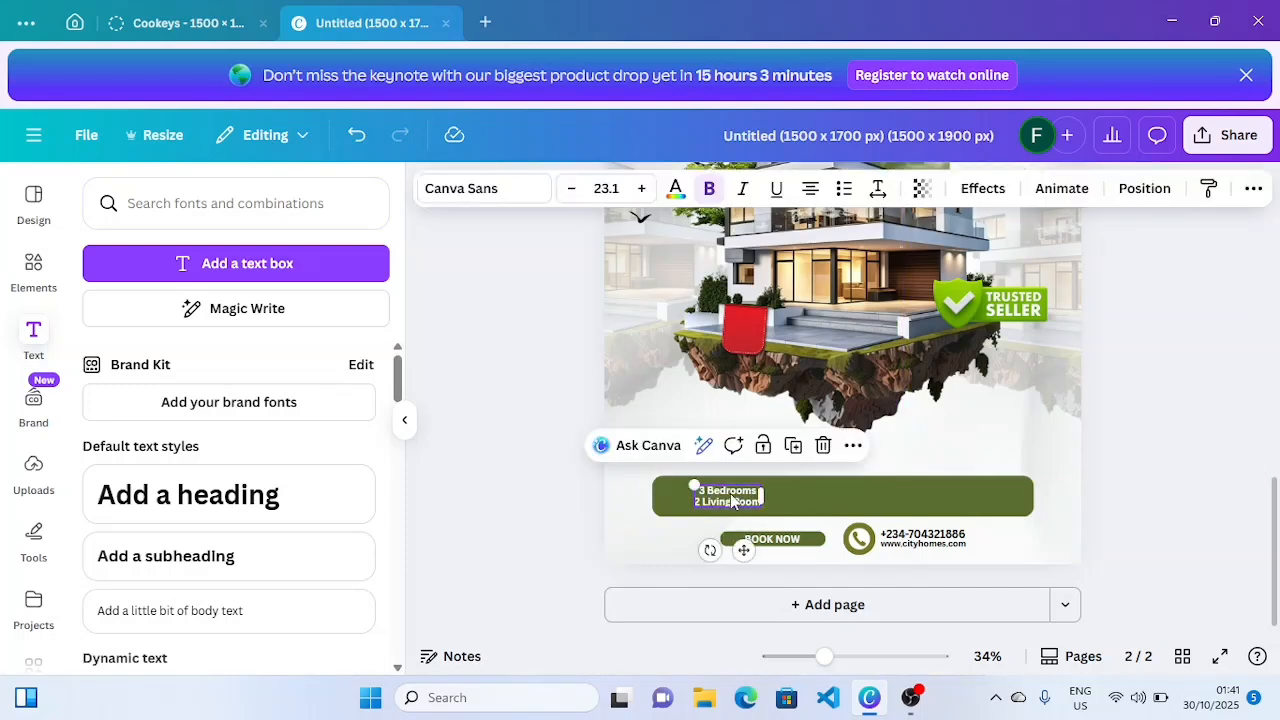
left_click(816, 189)
left_click(844, 189)
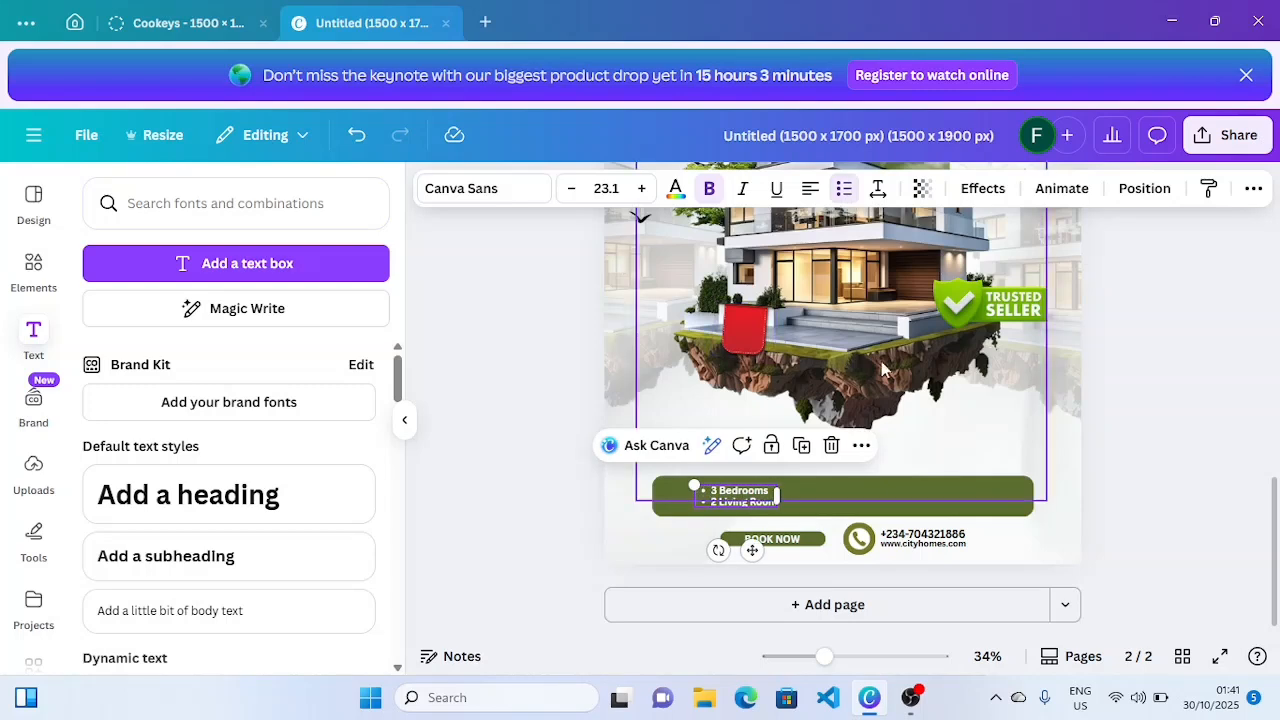
- Move the feature list to the green bar's left edge and duplicate it
left_click(1127, 398)
left_click(748, 500)
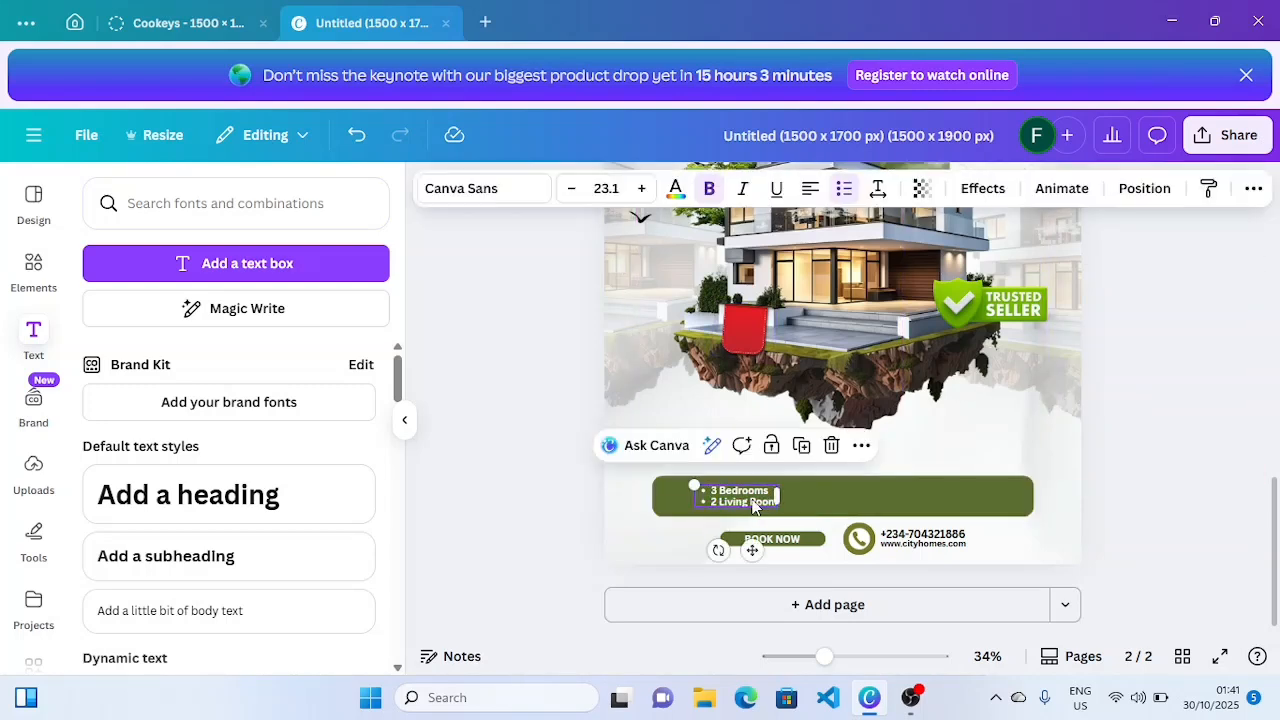
left_click_drag(748, 500, 721, 501)
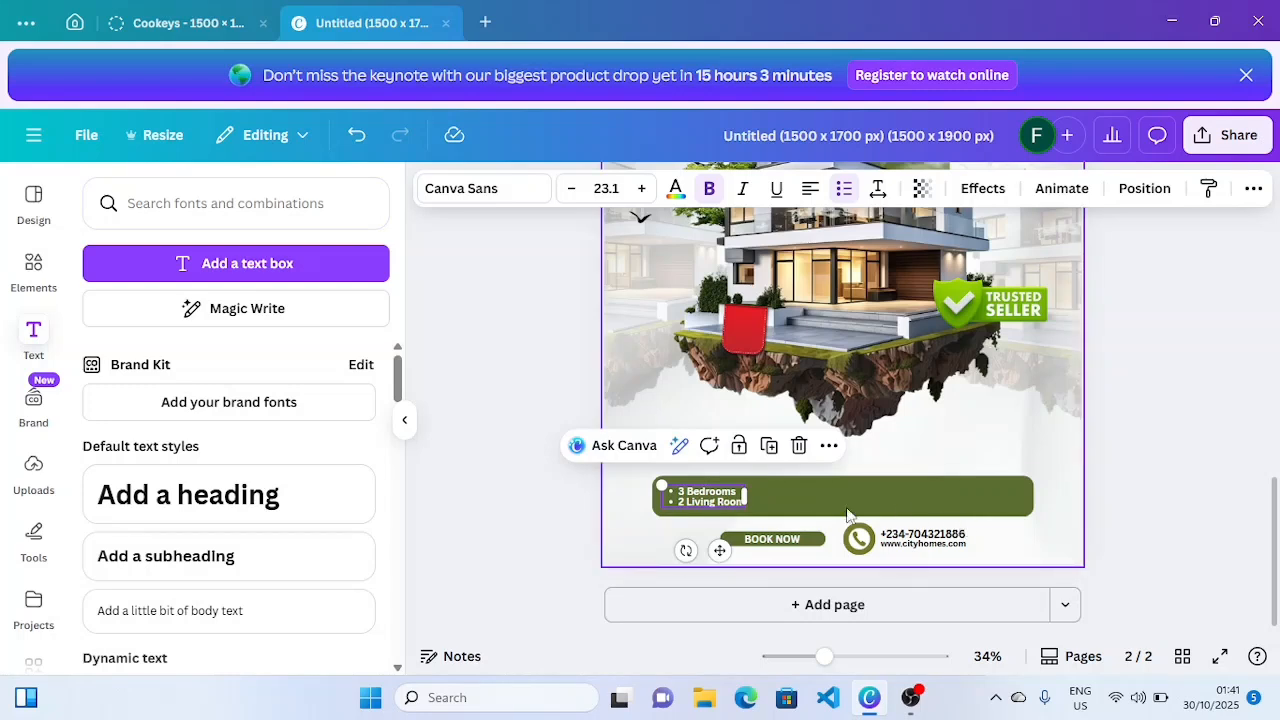
left_click_drag(719, 550, 719, 549)
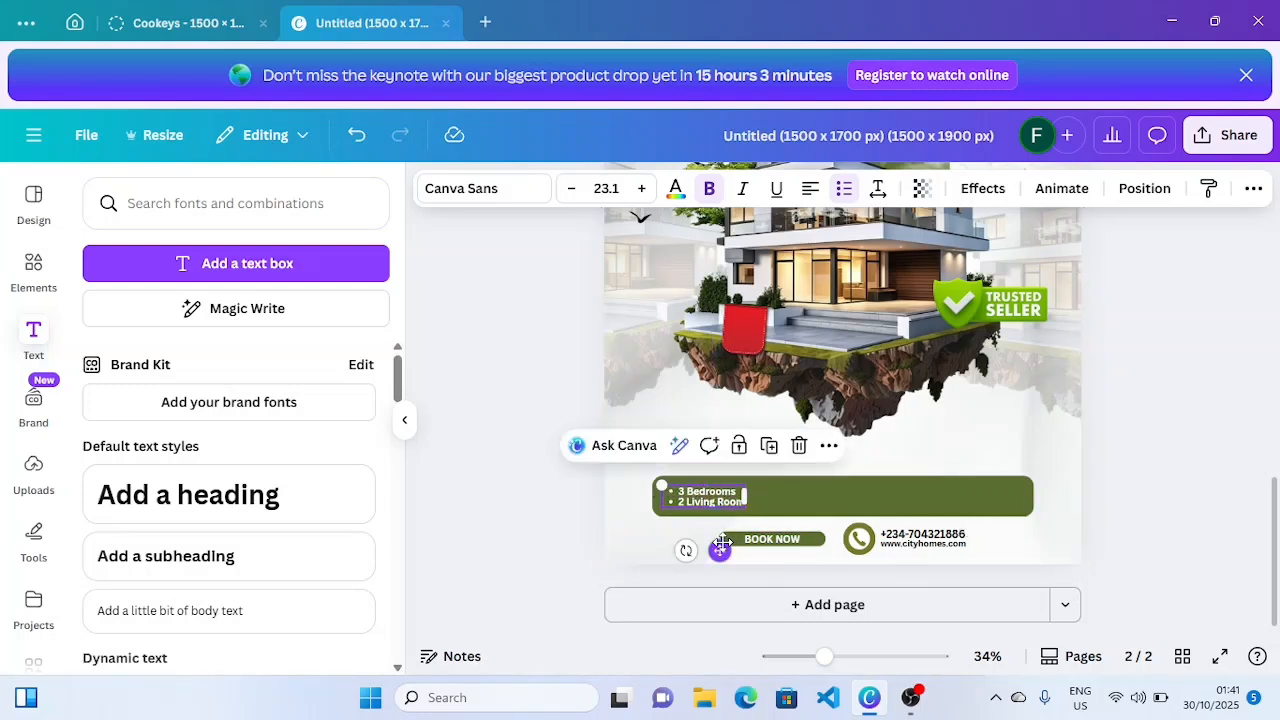
left_click(768, 447)
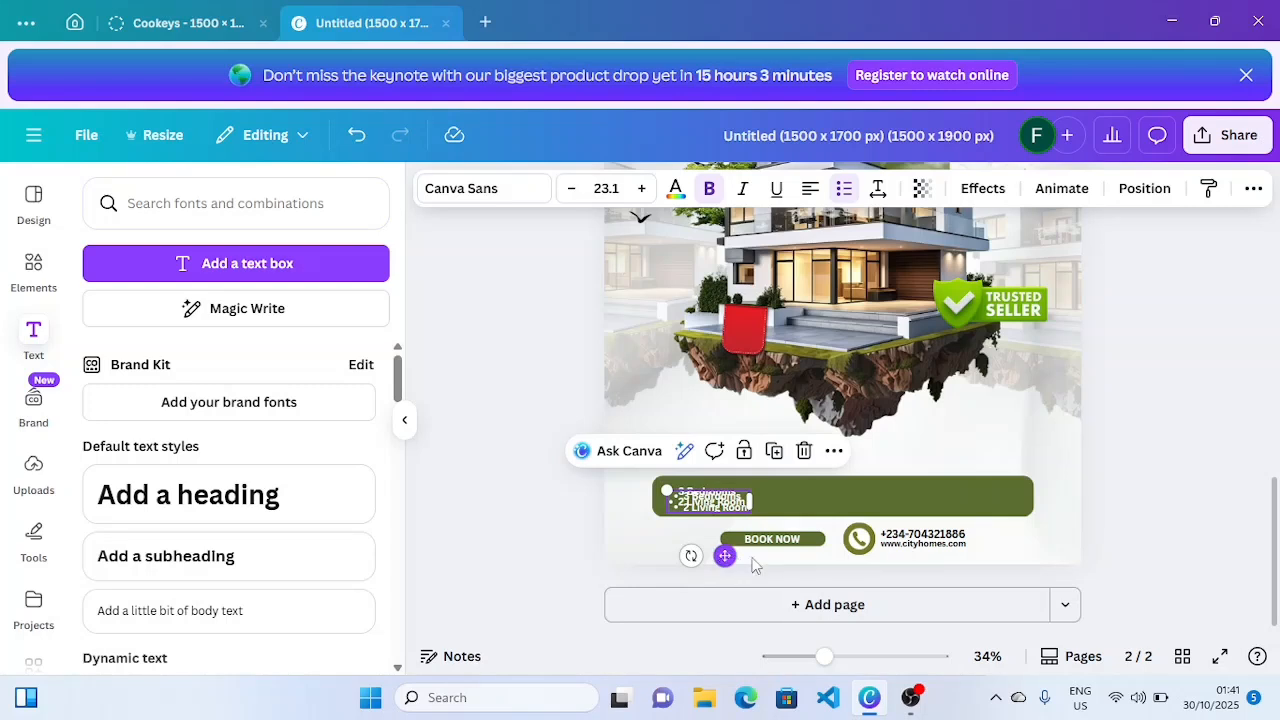
- Move the list copy to mid-bar, retype it as 'Cinema' / 'Smart Home', and duplicate it
left_click_drag(724, 552, 847, 554)
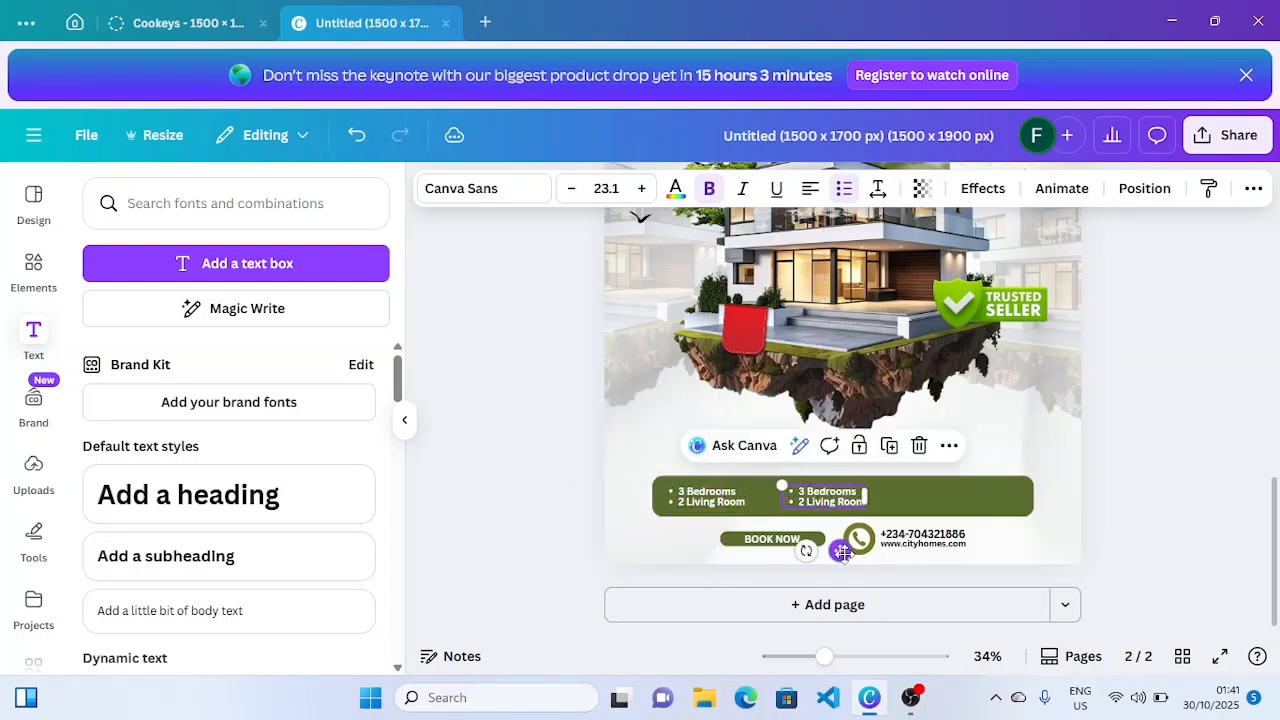
double_click(826, 500)
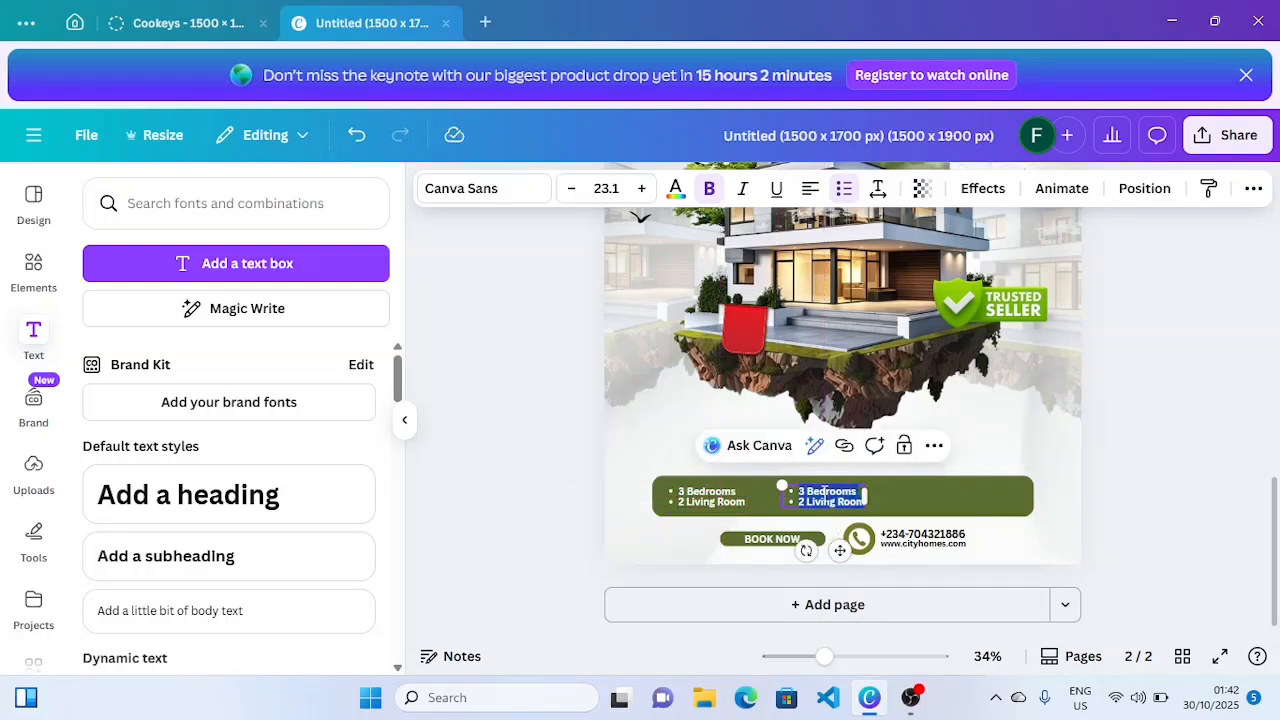
type("cinem")
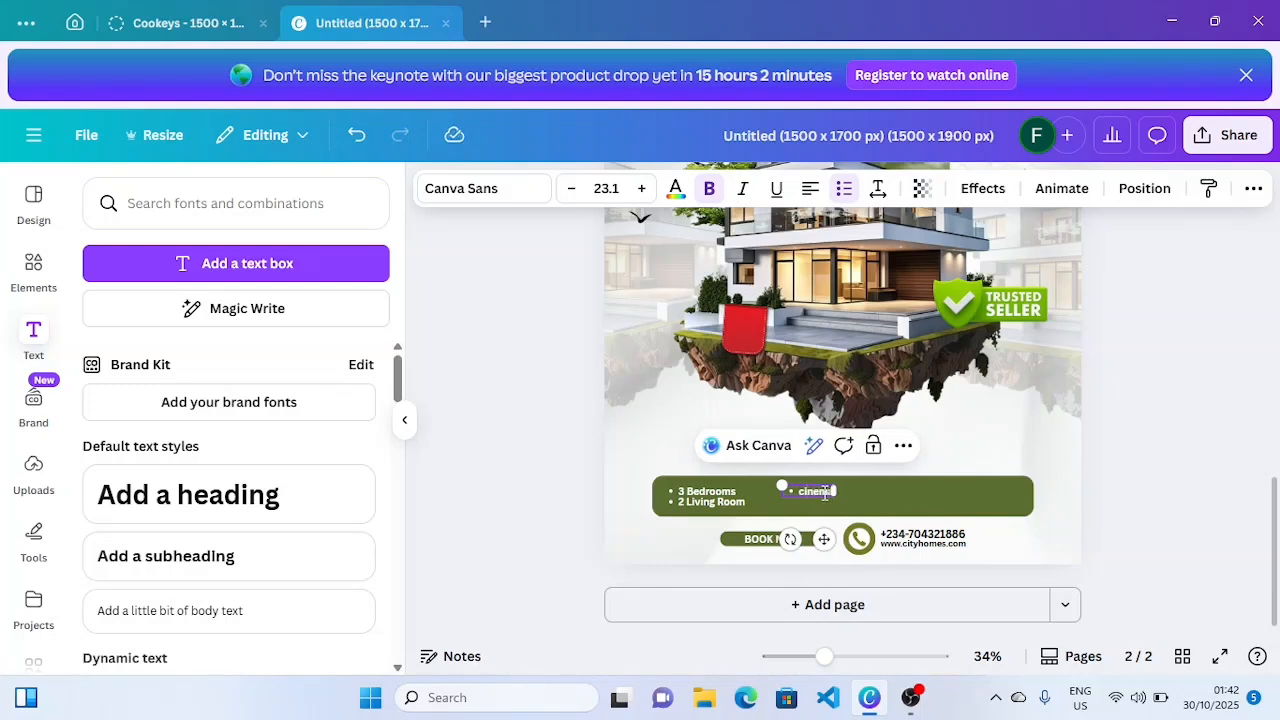
key("BackSpace")
key("BackSpace")
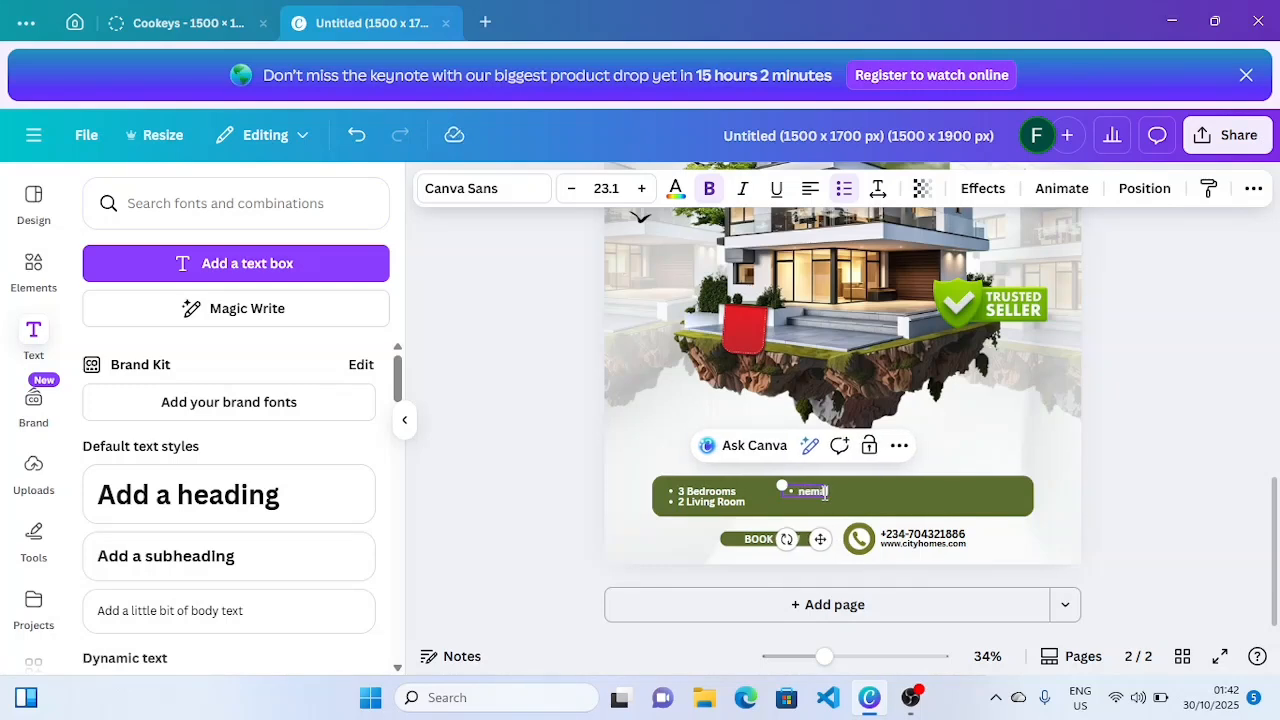
type("Cin")
key("BackSpace")
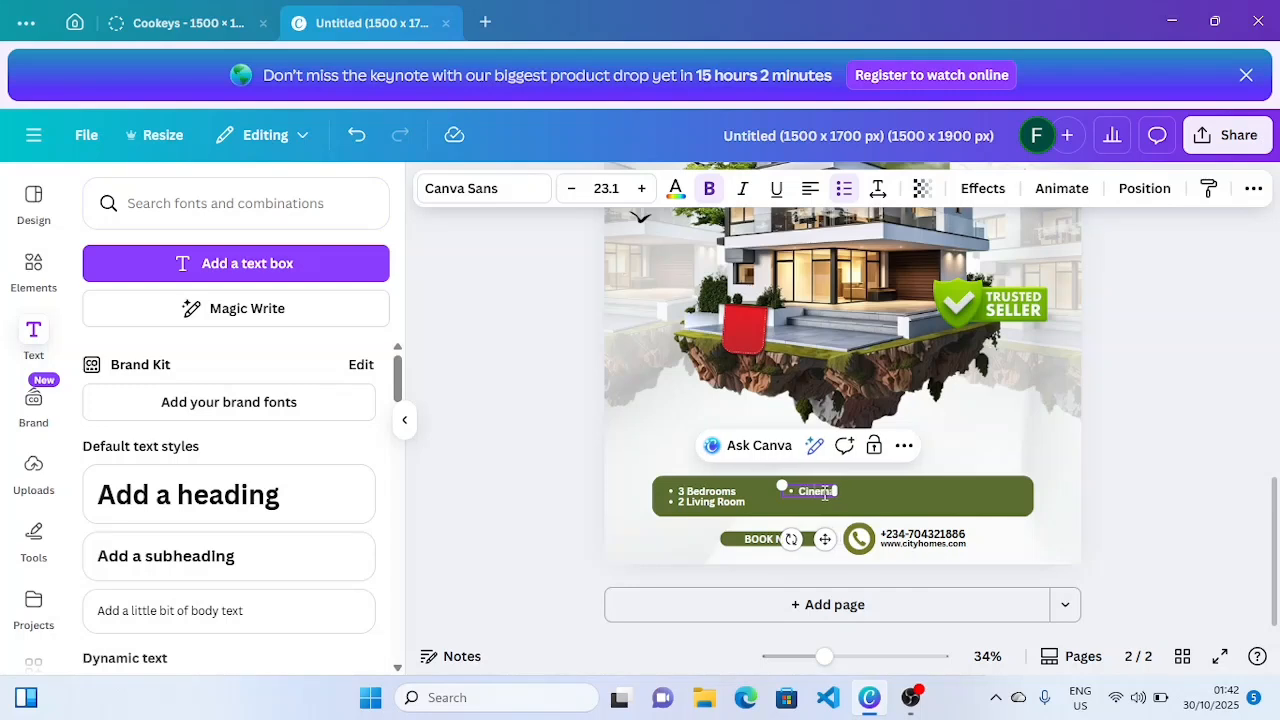
key("Return")
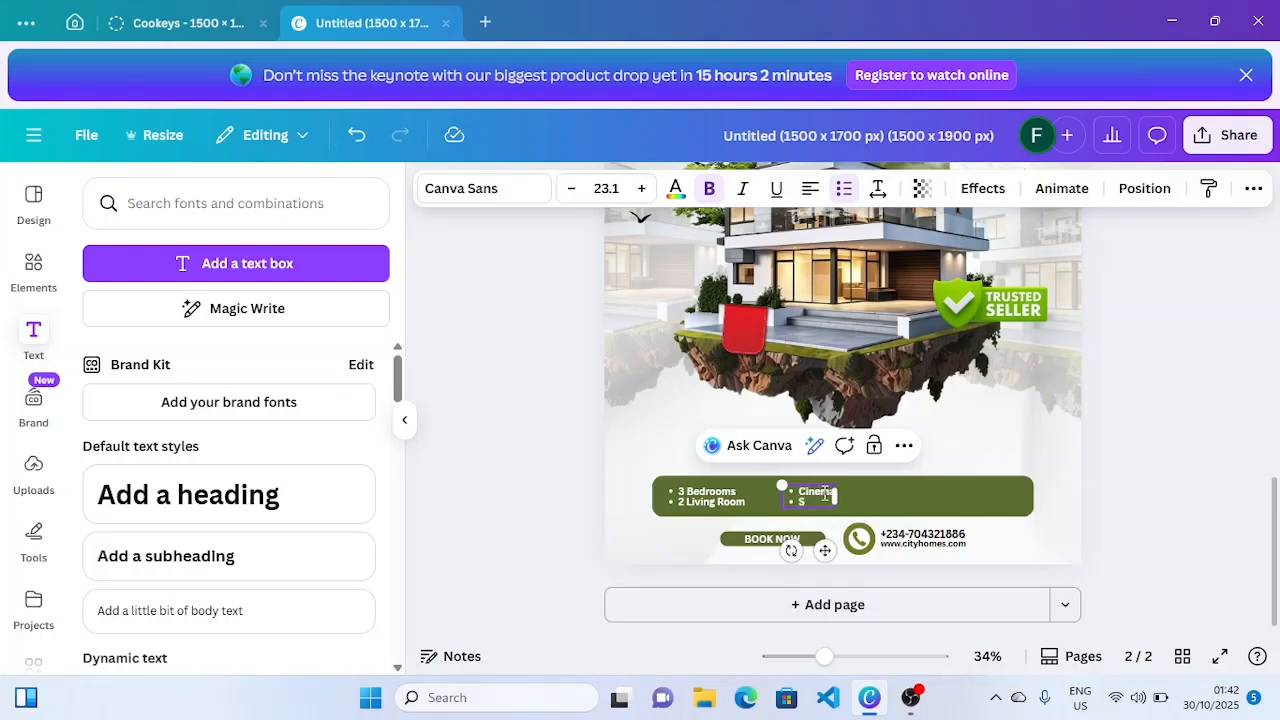
type("Smart Hom")
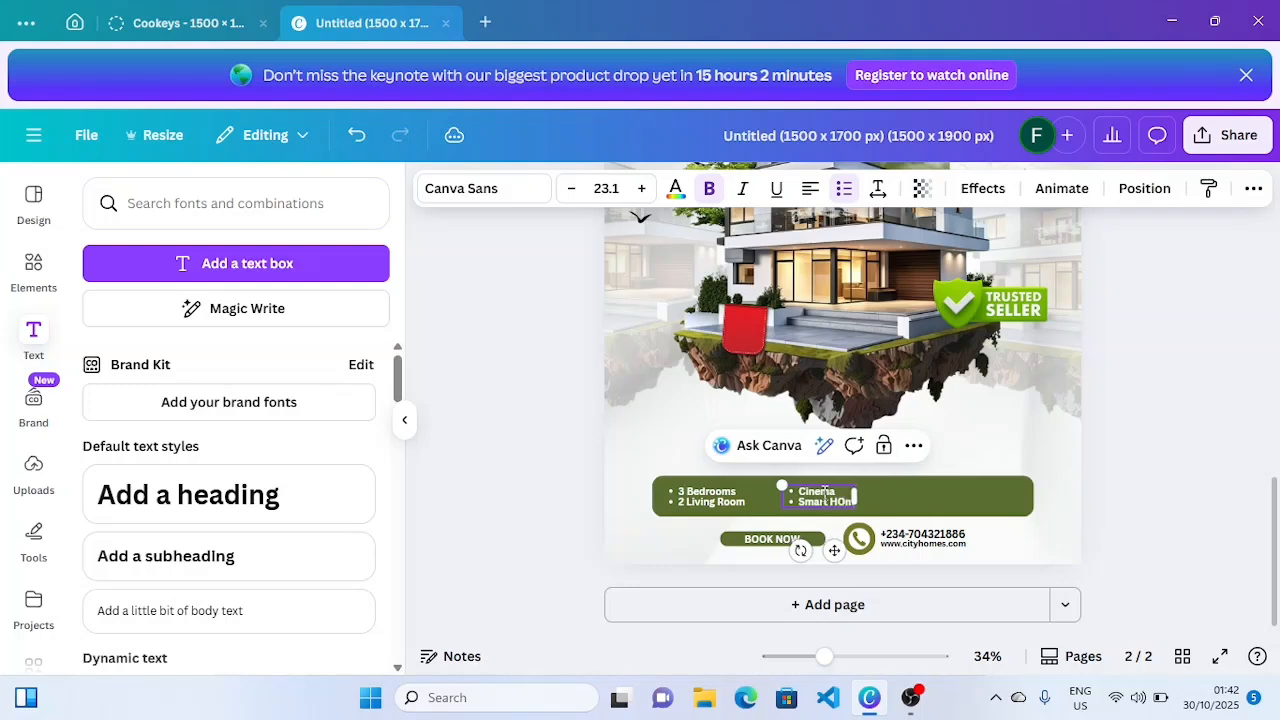
type("e")
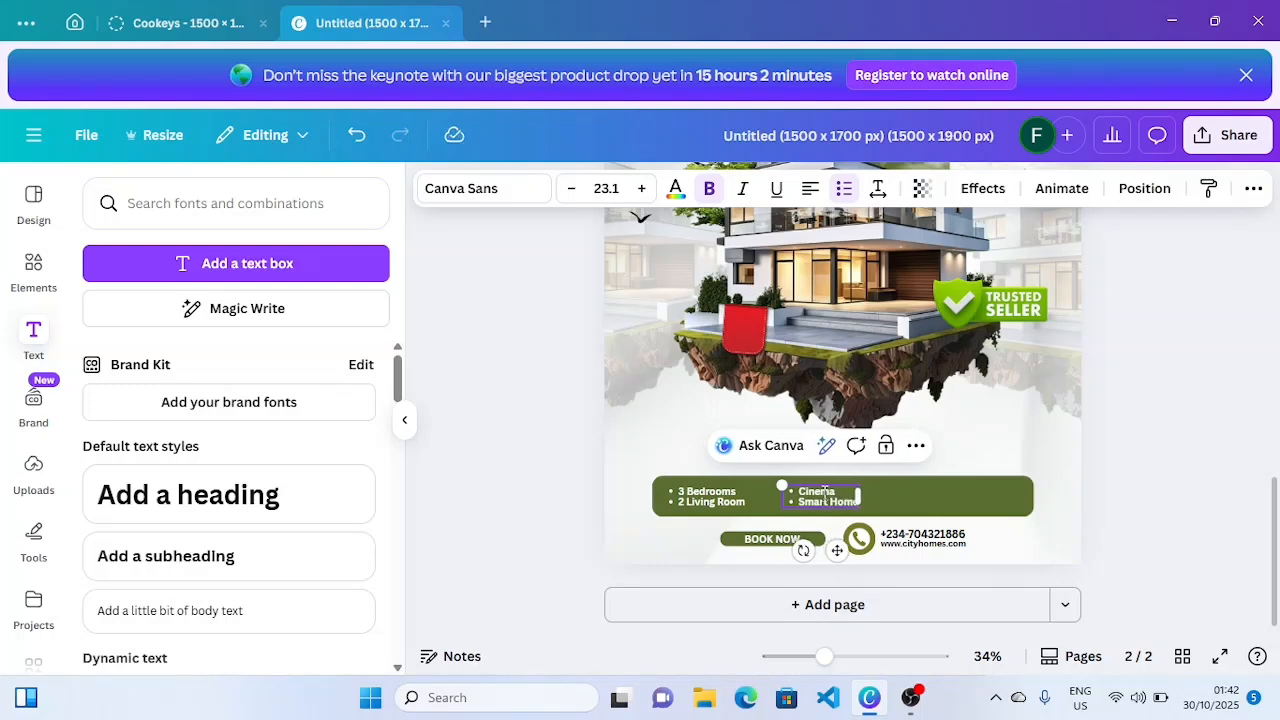
left_click(1080, 518)
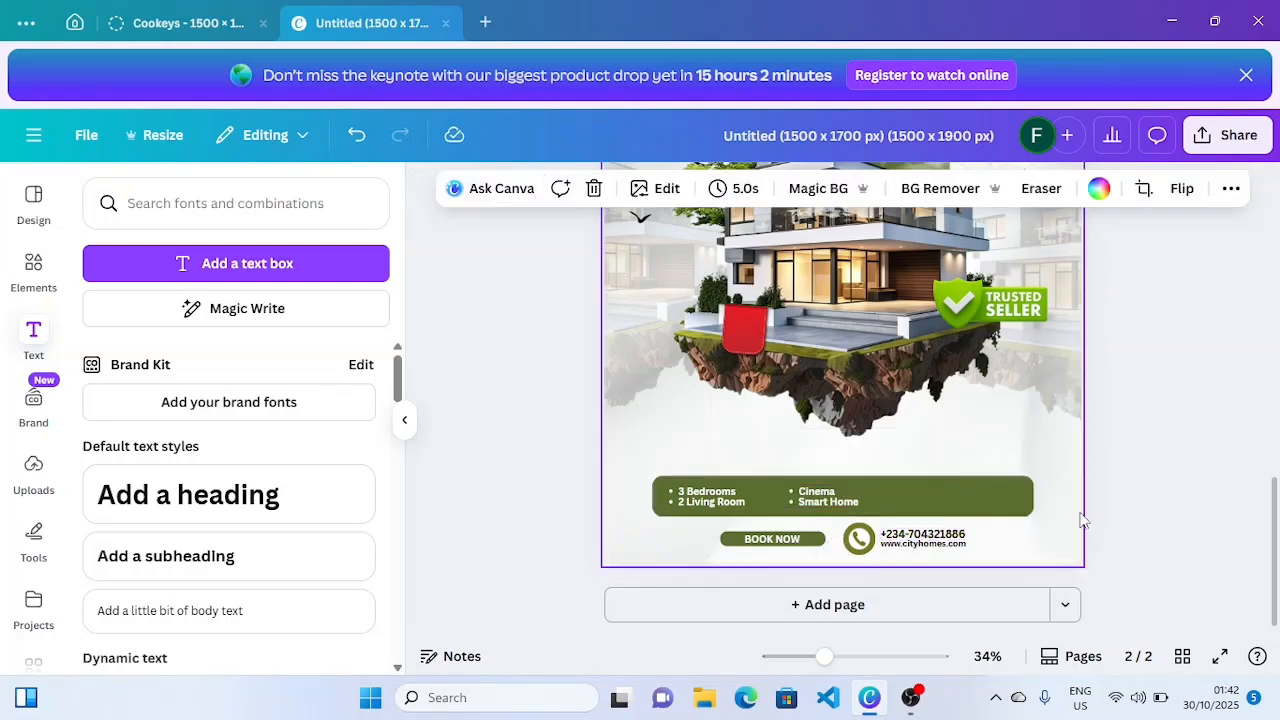
left_click(801, 494)
left_click(884, 445)
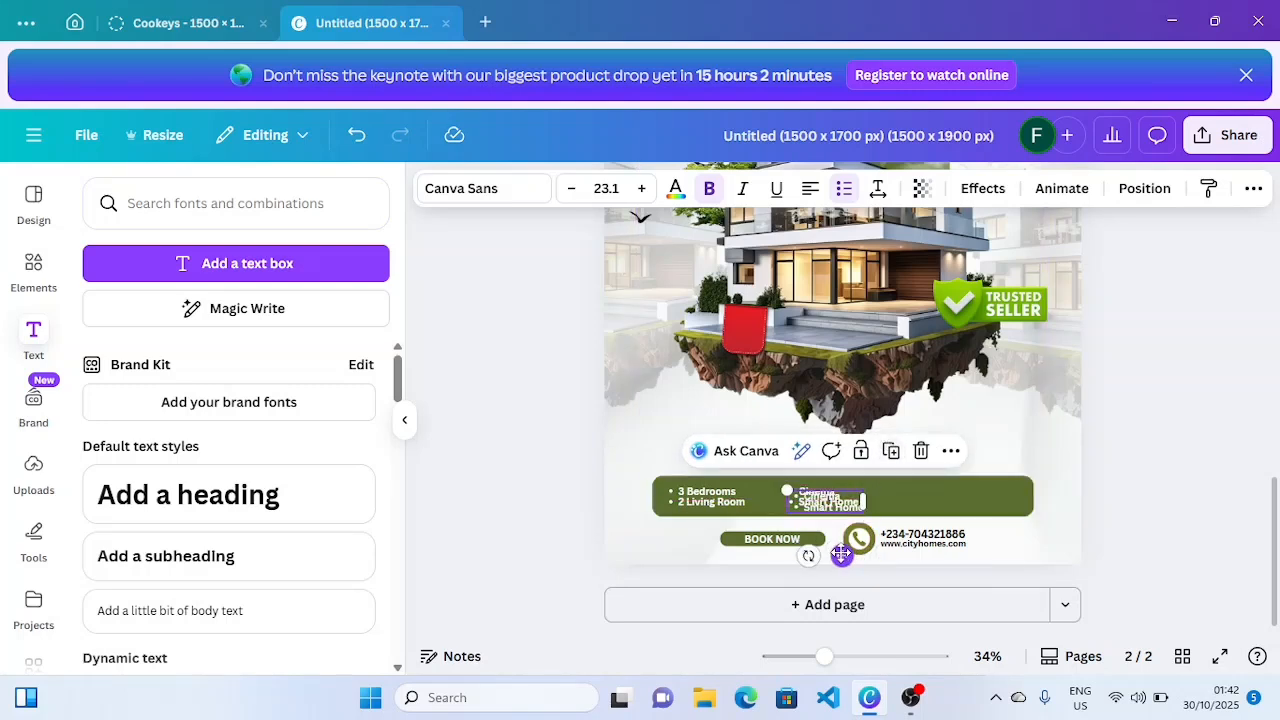
- Move the copy right and retype it as 'Security System' / '24/7 Power Supply'
left_click_drag(841, 555, 944, 553)
double_click(941, 503)
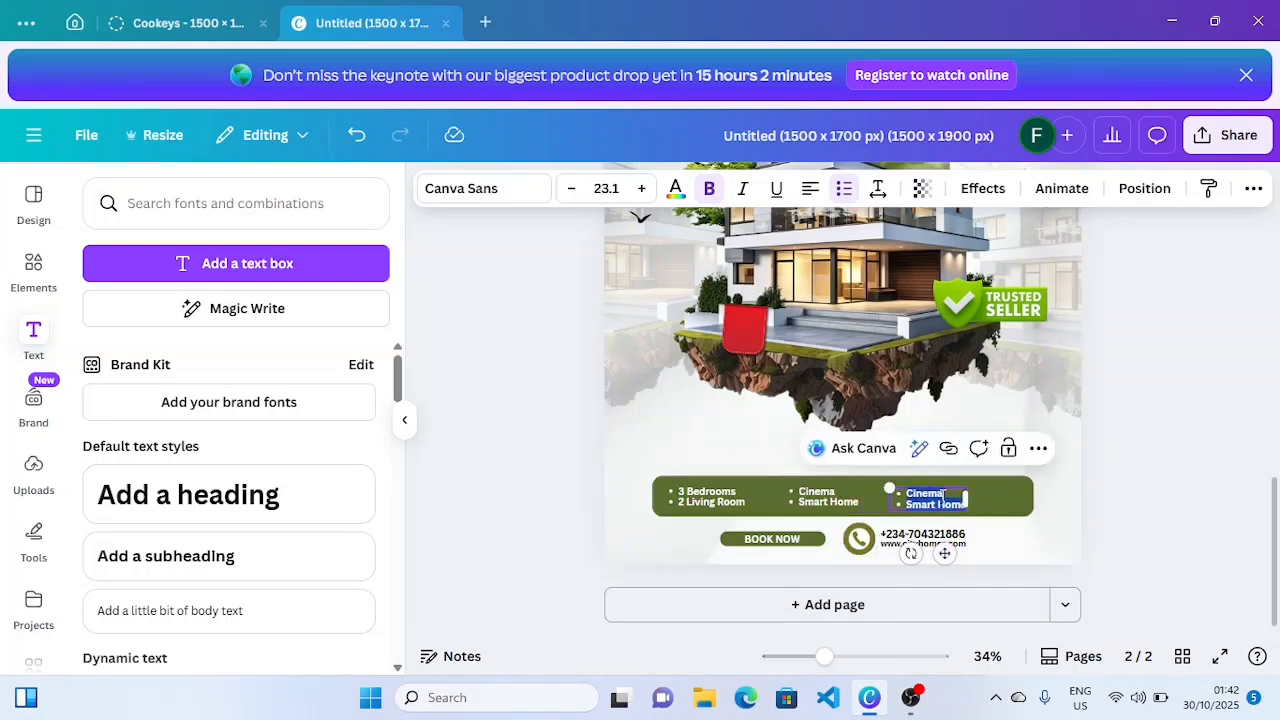
type("Secu")
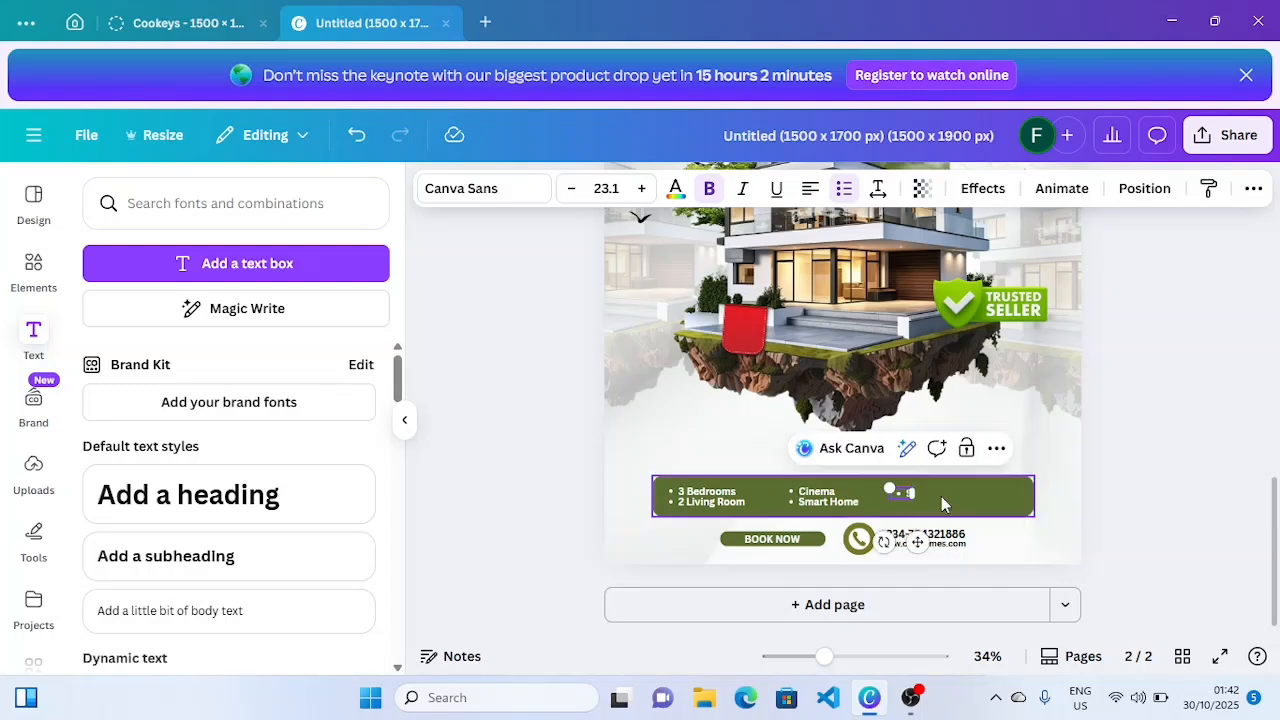
type("ri")
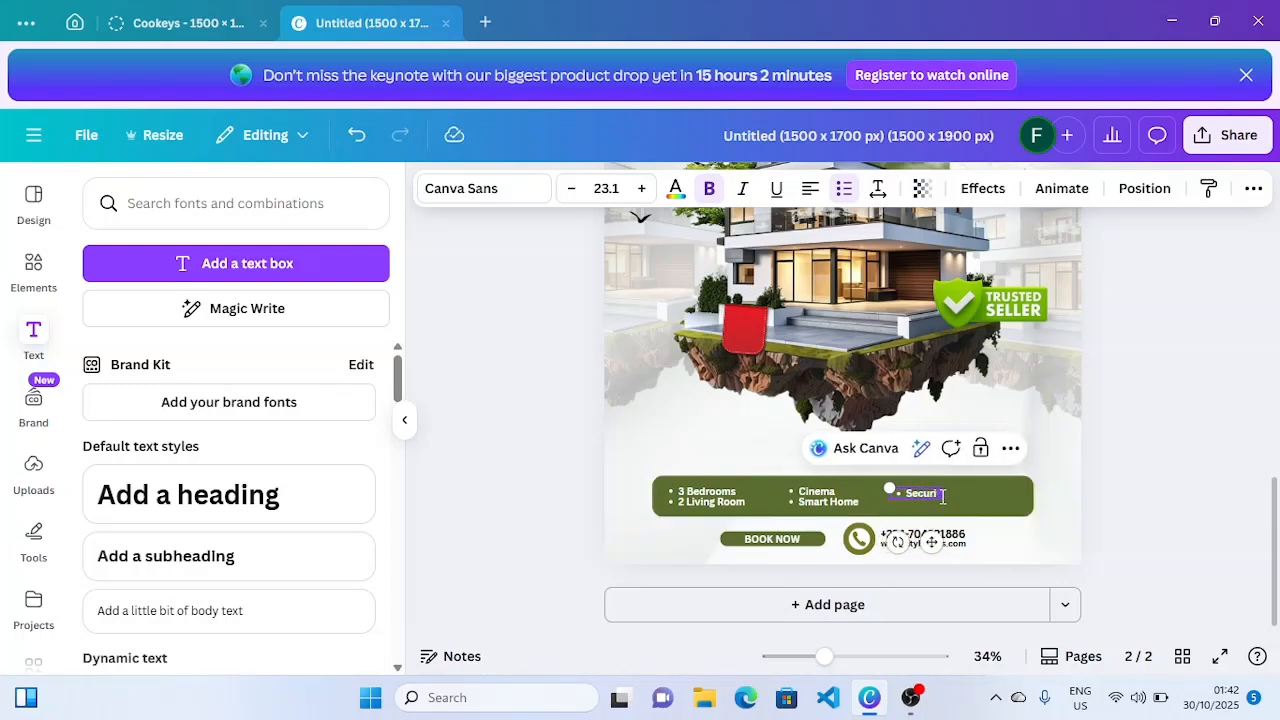
type("ty S")
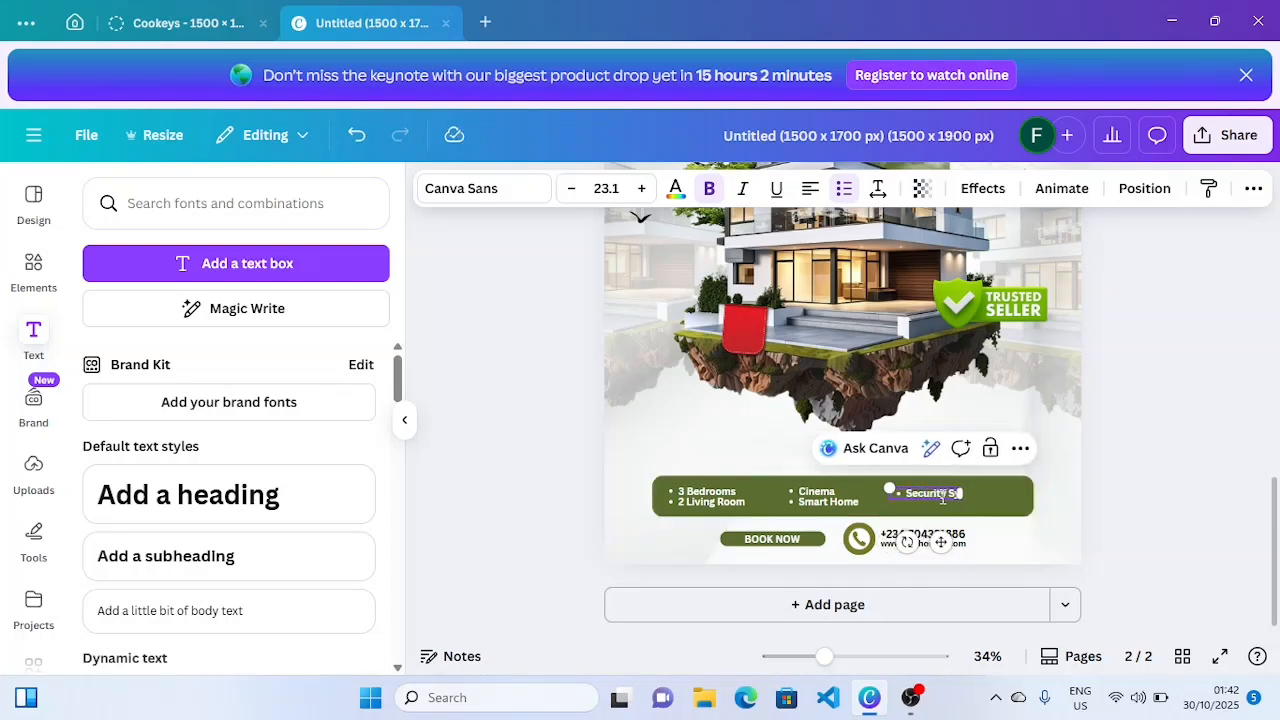
type("ystem")
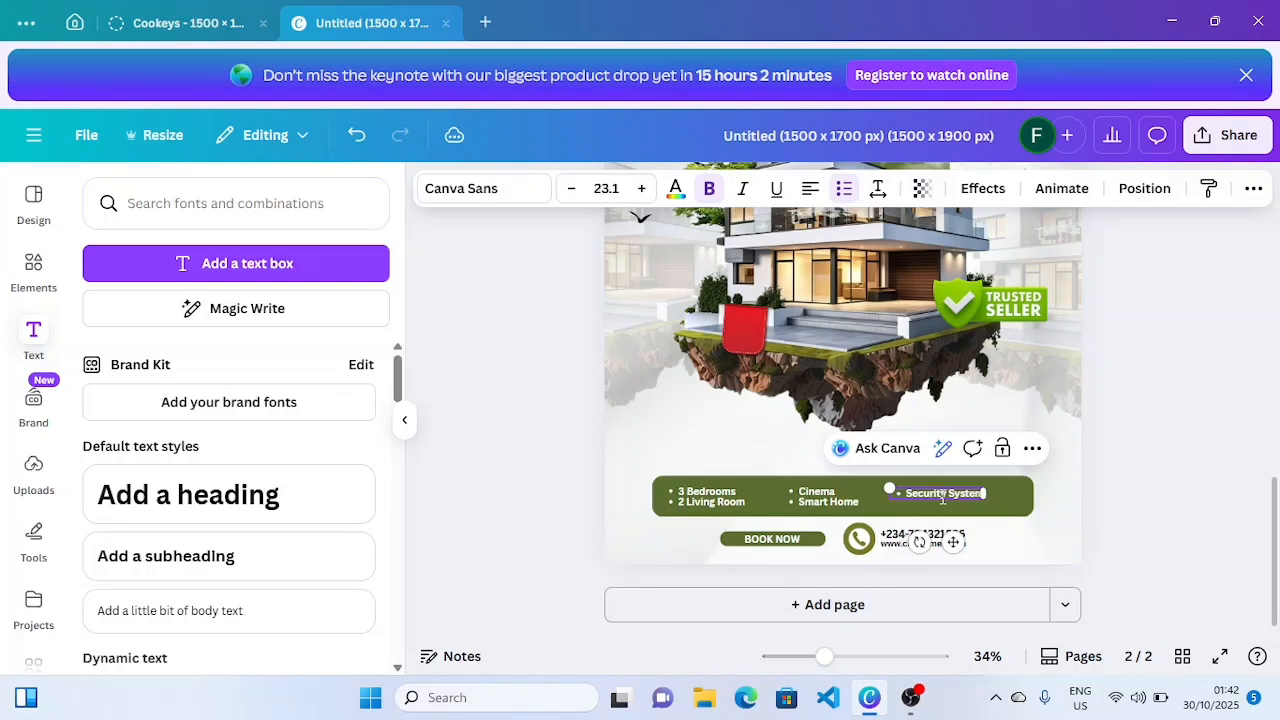
key("Return")
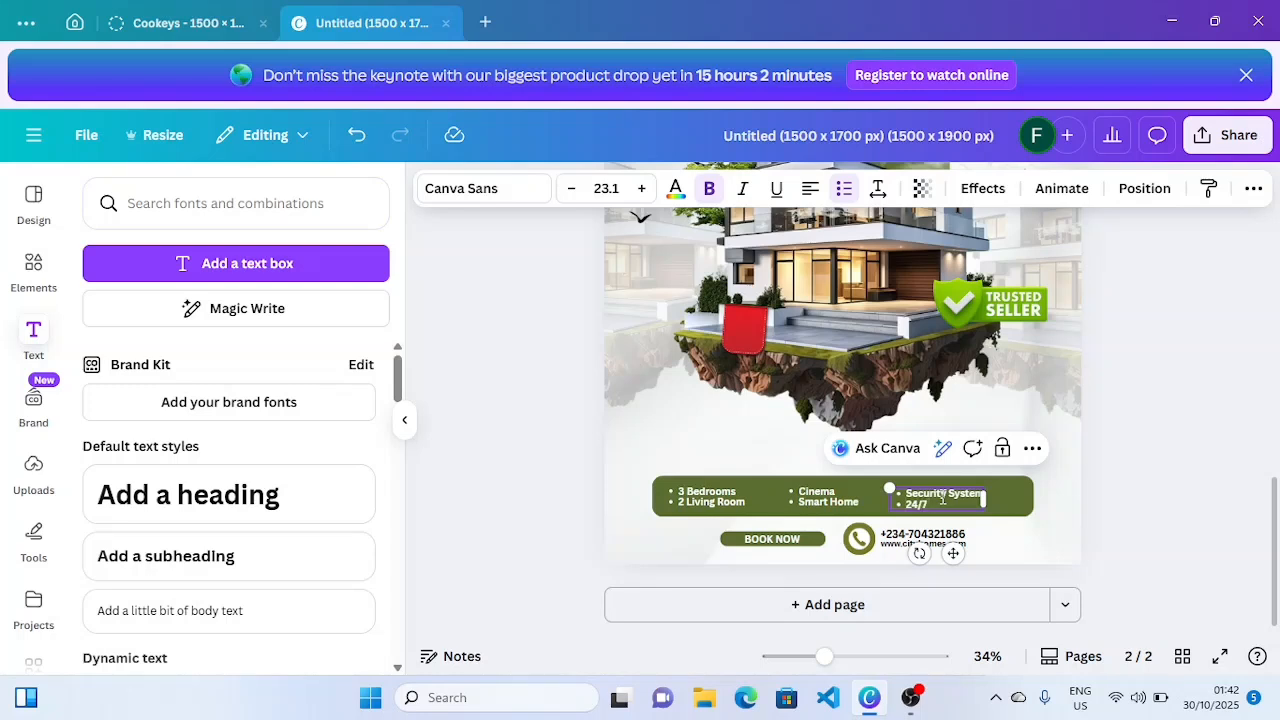
key("BackSpace")
key("BackSpace")
type("Supp")
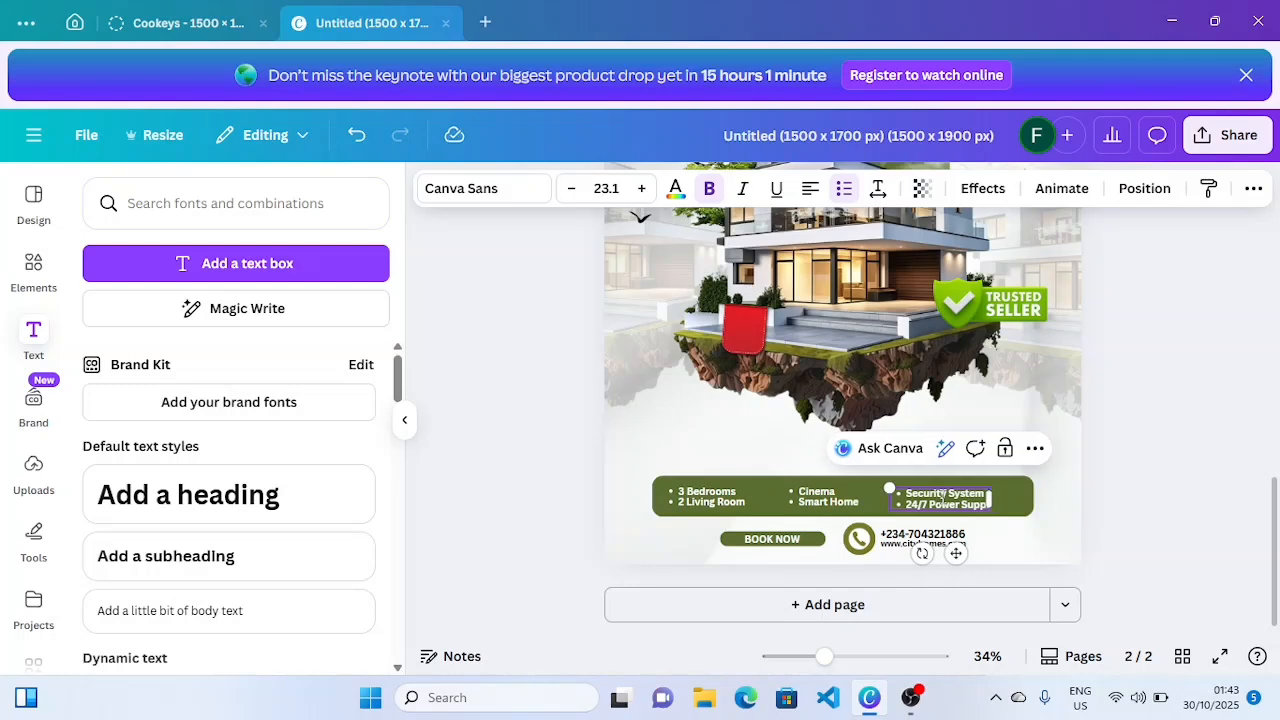
type("ly")
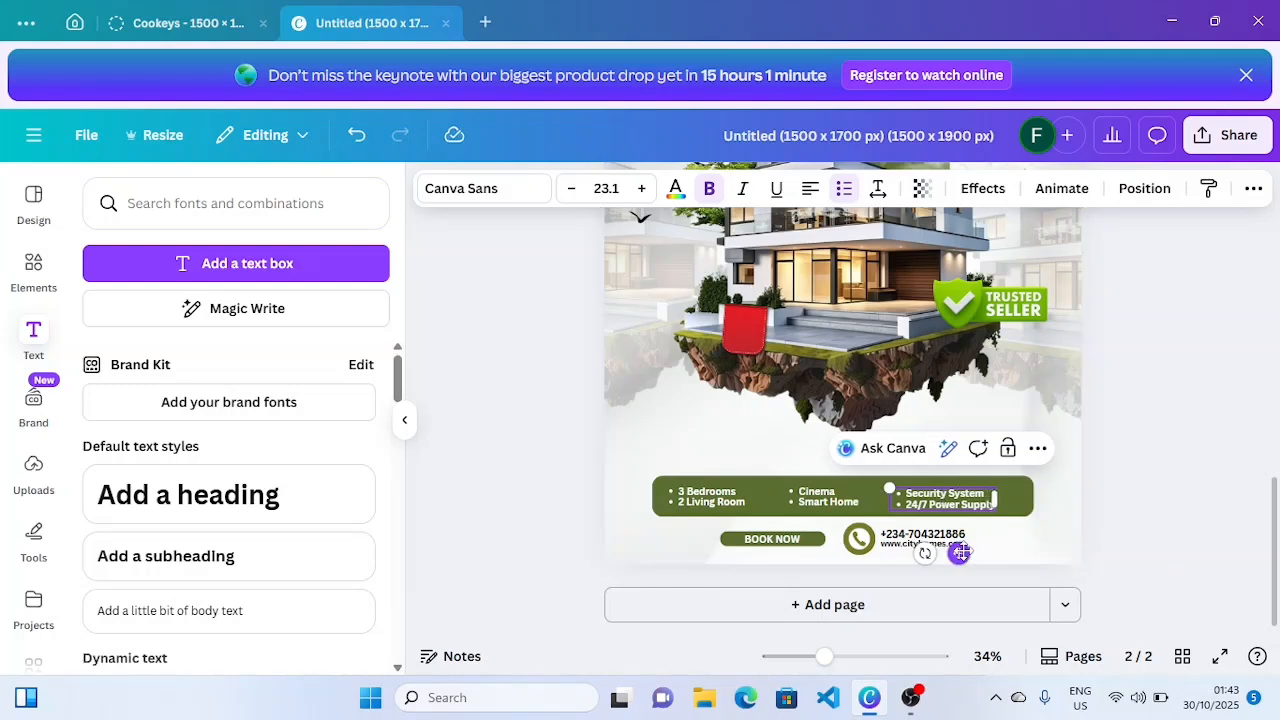
- Space the three feature columns evenly along the green bar
left_click_drag(958, 553, 980, 548)
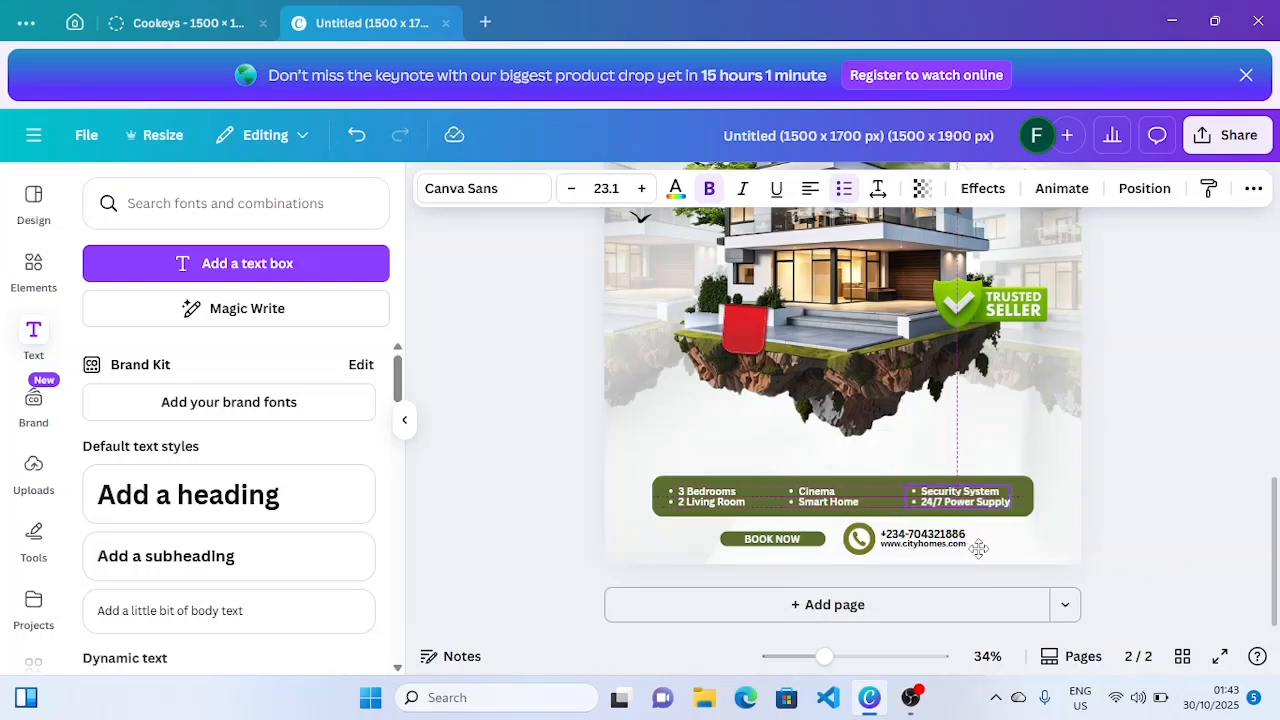
left_click(826, 497)
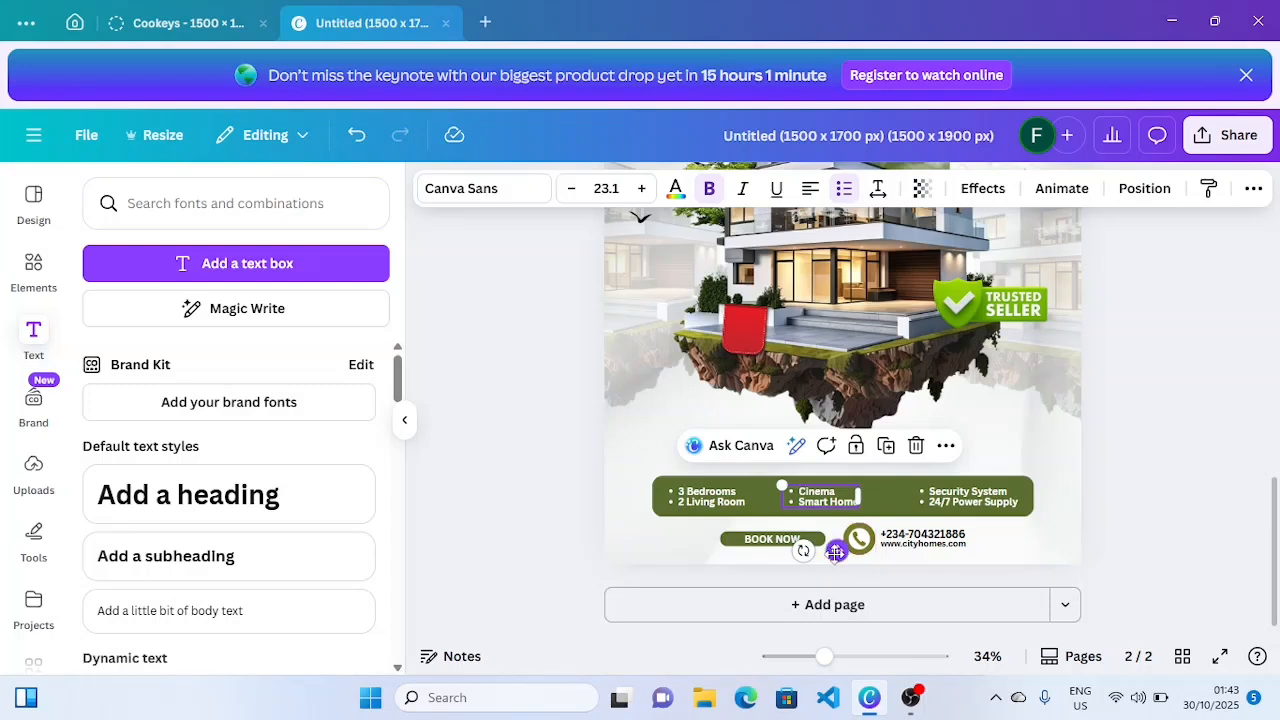
left_click_drag(837, 552, 842, 554)
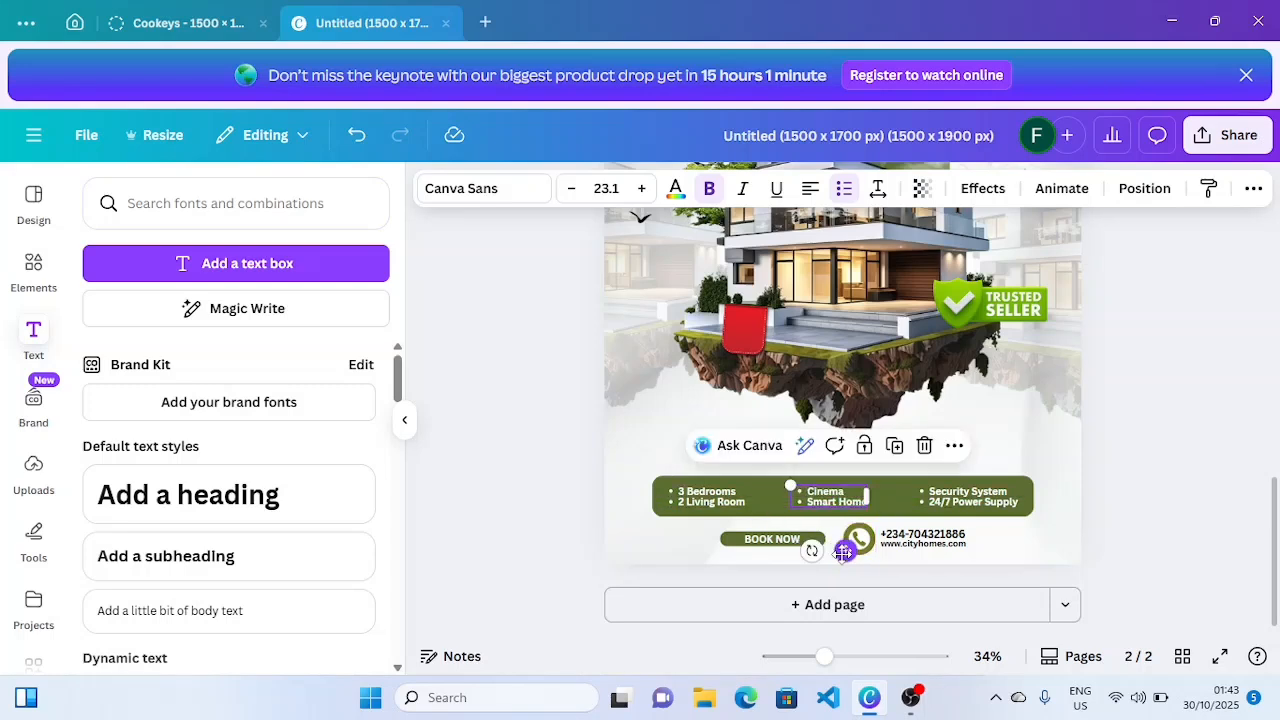
left_click(1136, 491)
scroll(1274, 452, "down", 2)
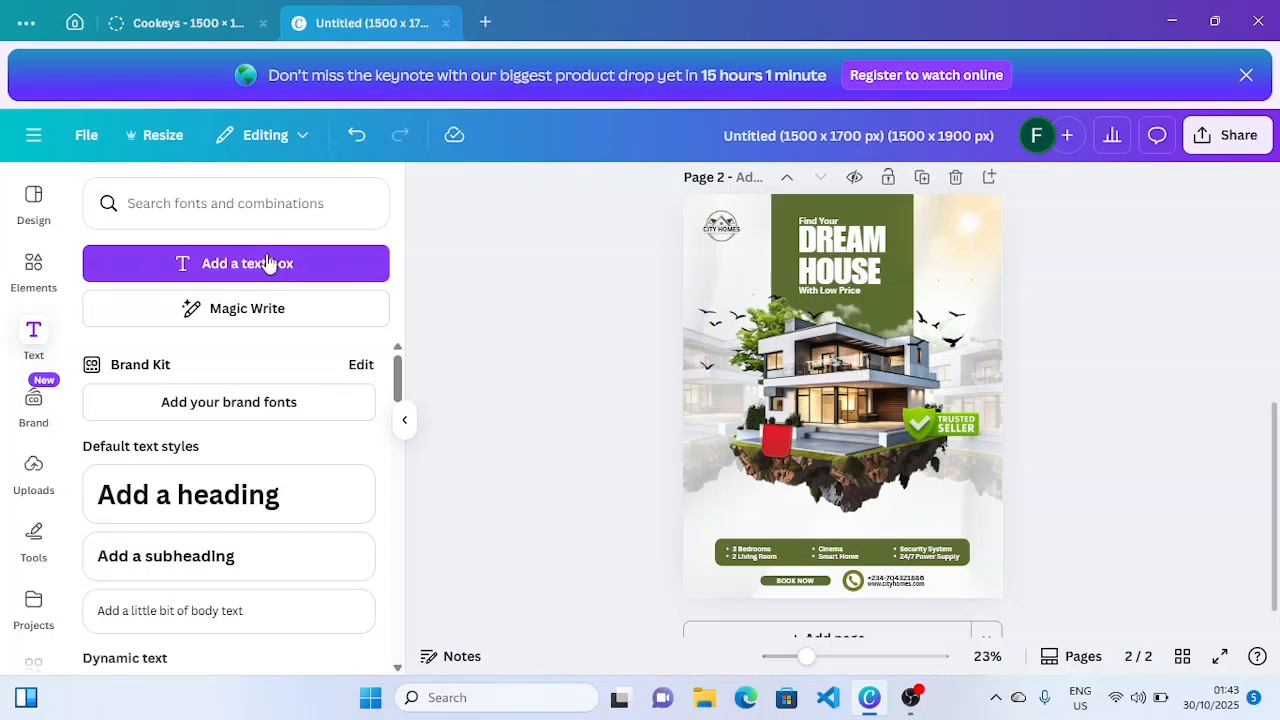
left_click(43, 265)
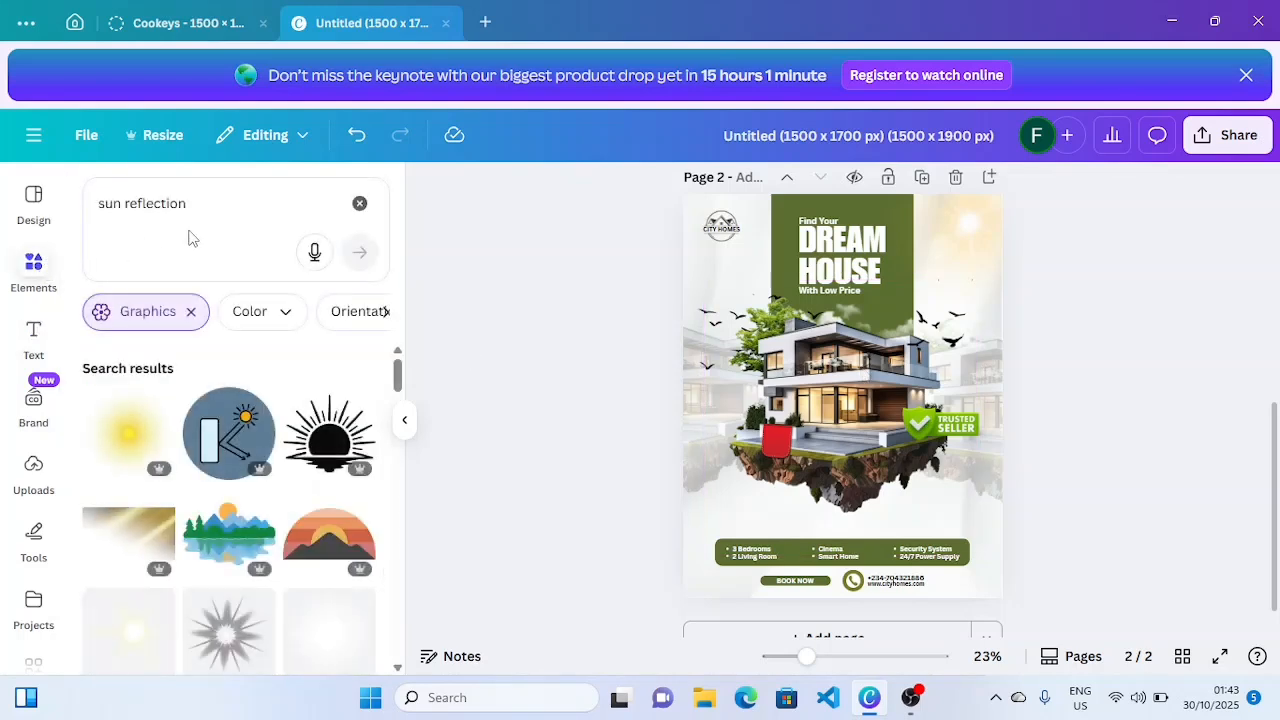
- Add a 'Shadow' graphic from Elements and stretch it wide beneath the floating house
left_click(190, 203)
key("BackSpace")
key("BackSpace")
key("BackSpace")
key("BackSpace")
key("BackSpace")
key("BackSpace")
key("BackSpace")
key("BackSpace")
key("BackSpace")
key("BackSpace")
key("BackSpace")
key("BackSpace")
key("BackSpace")
key("BackSpace")
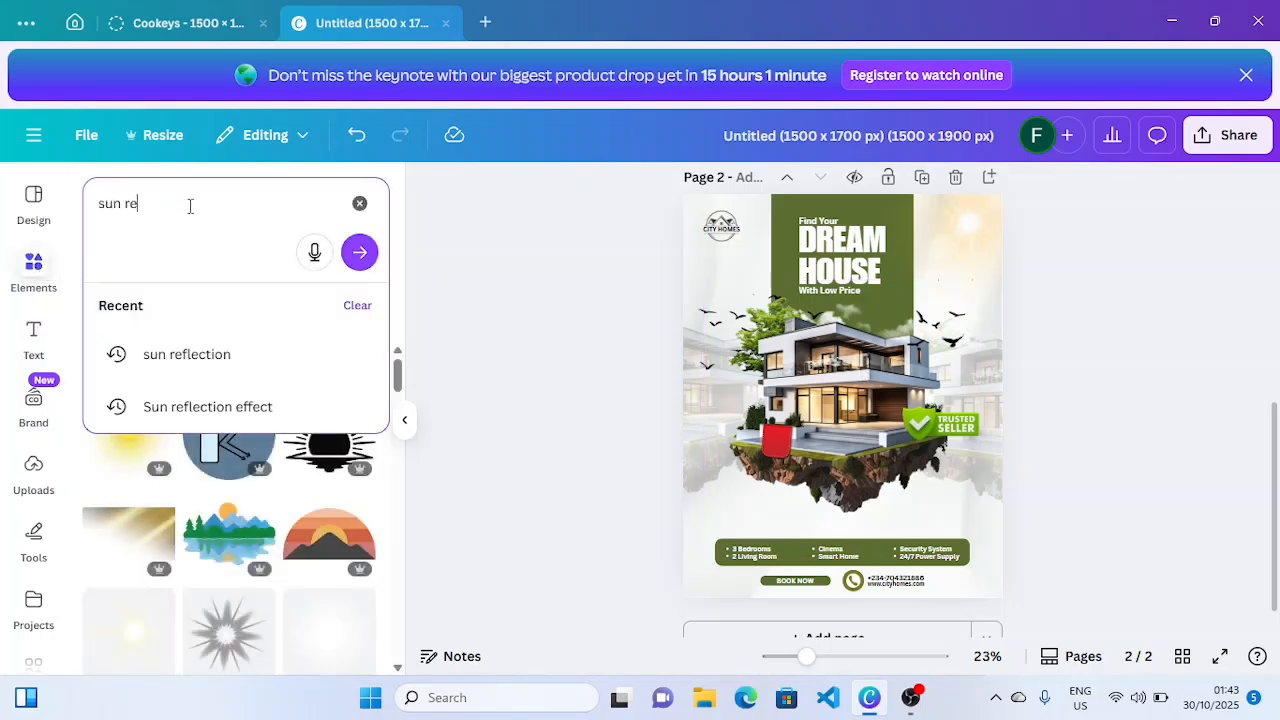
type("shad")
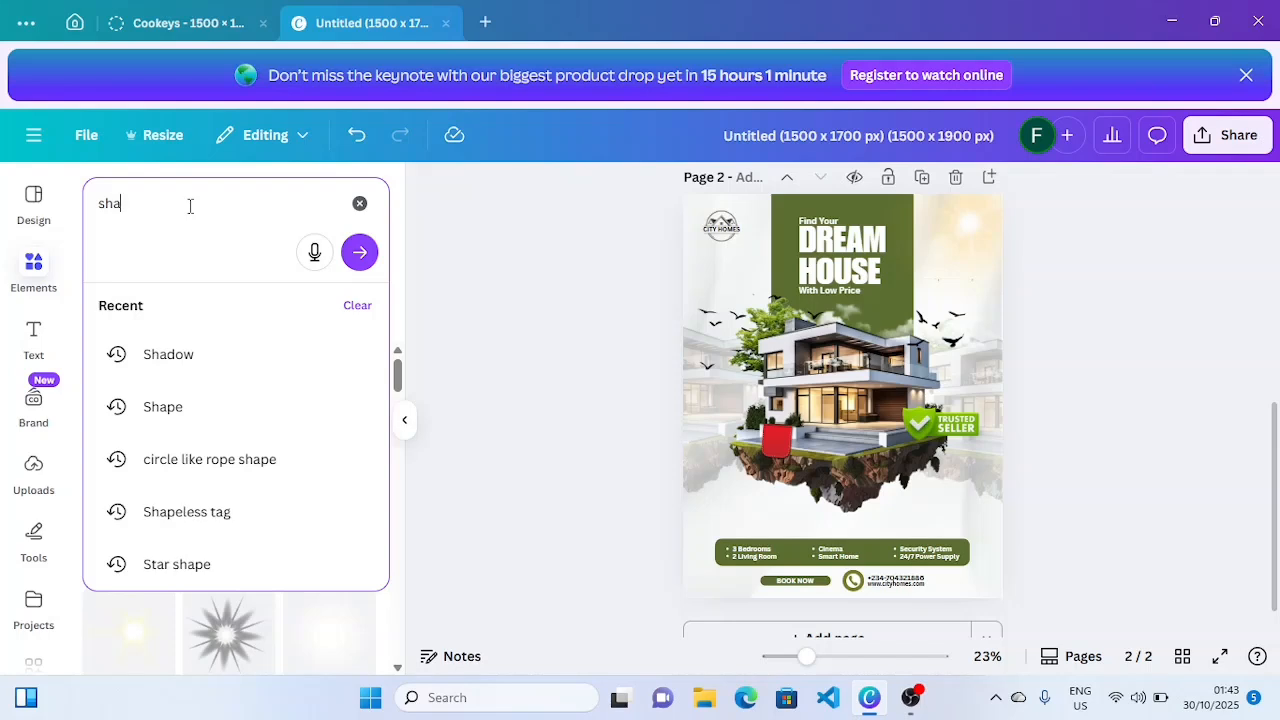
left_click(201, 378)
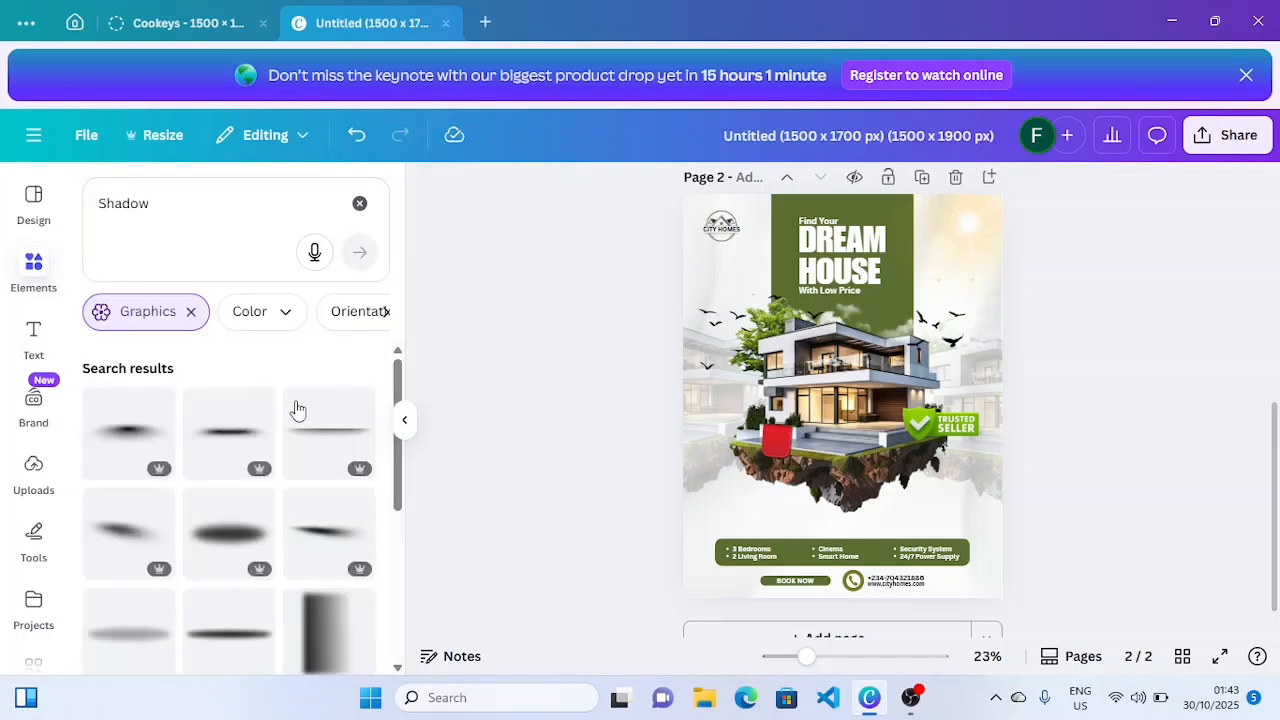
left_click(138, 457)
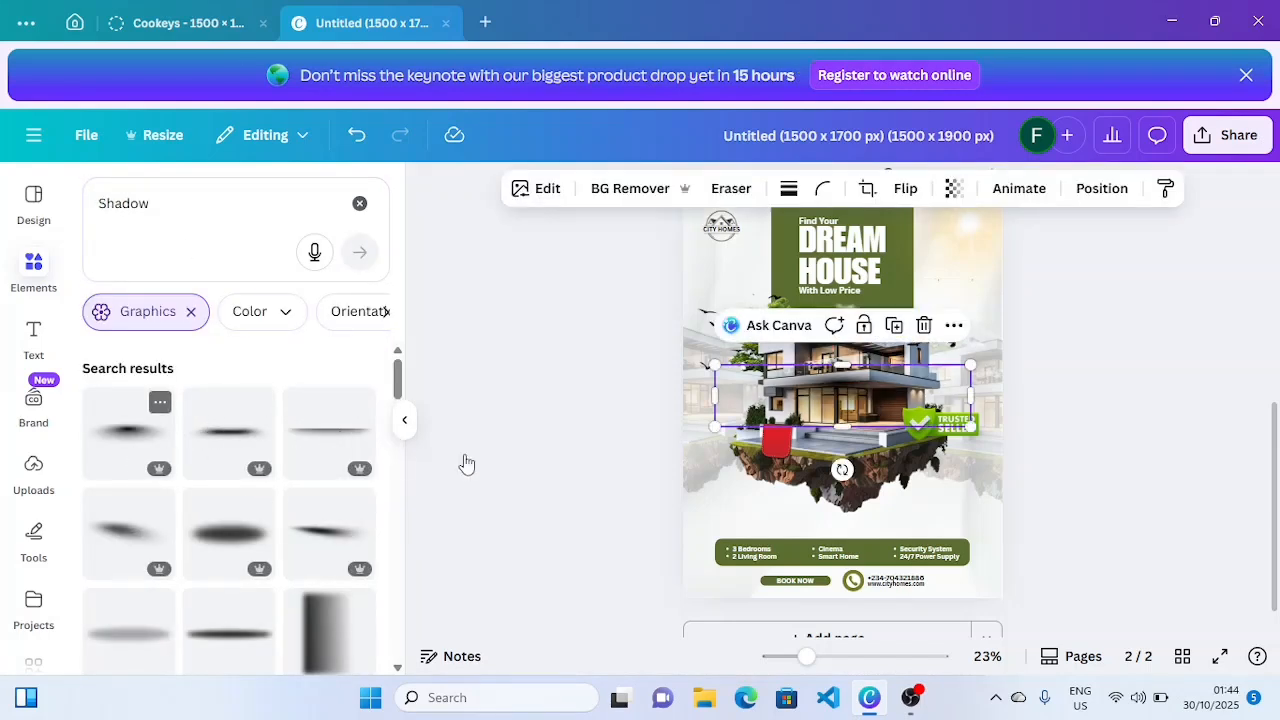
left_click_drag(781, 407, 801, 522)
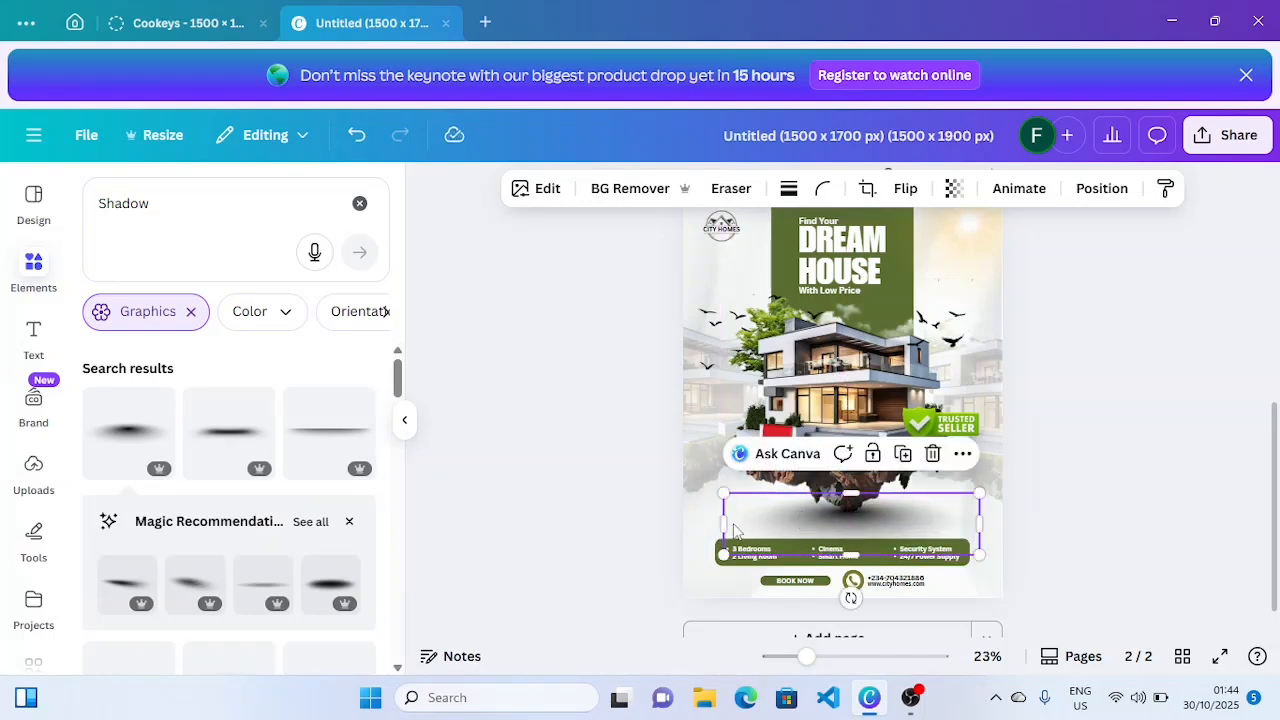
left_click_drag(723, 555, 680, 563)
mouse_move(809, 531)
left_mouse_down()
mouse_move(826, 525)
mouse_move(827, 537)
left_mouse_up()
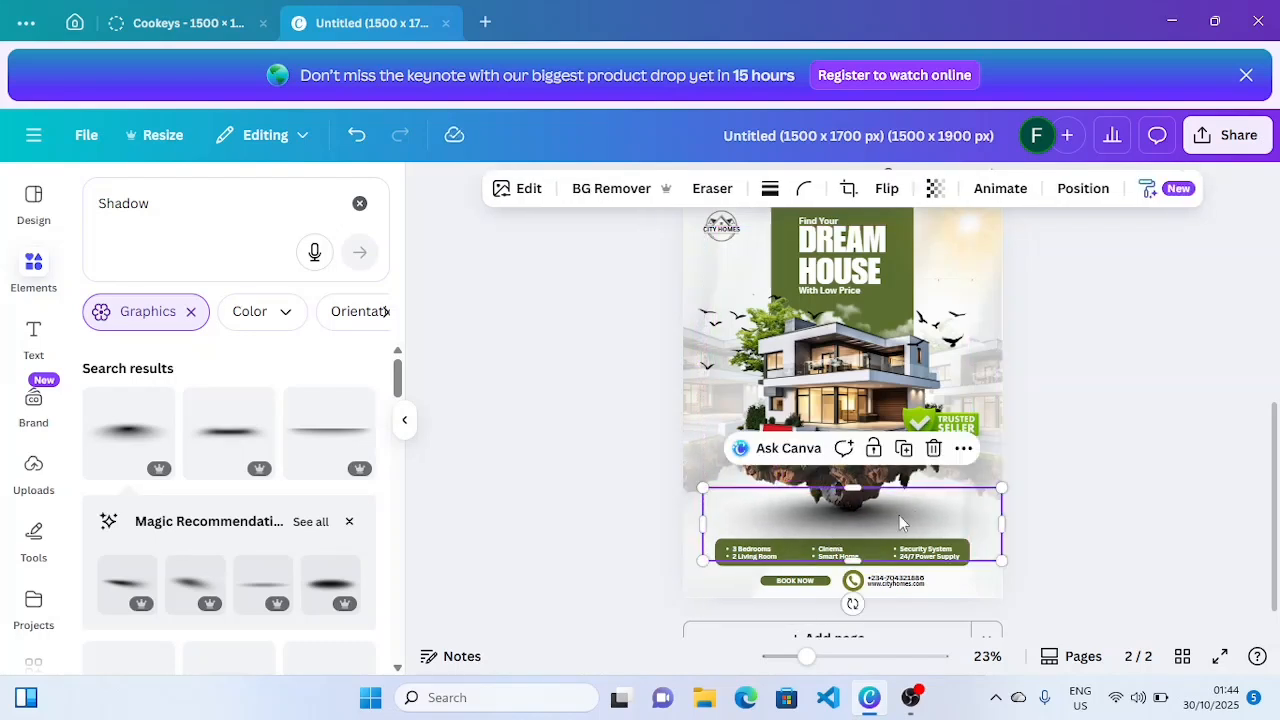
left_click_drag(897, 512, 898, 514)
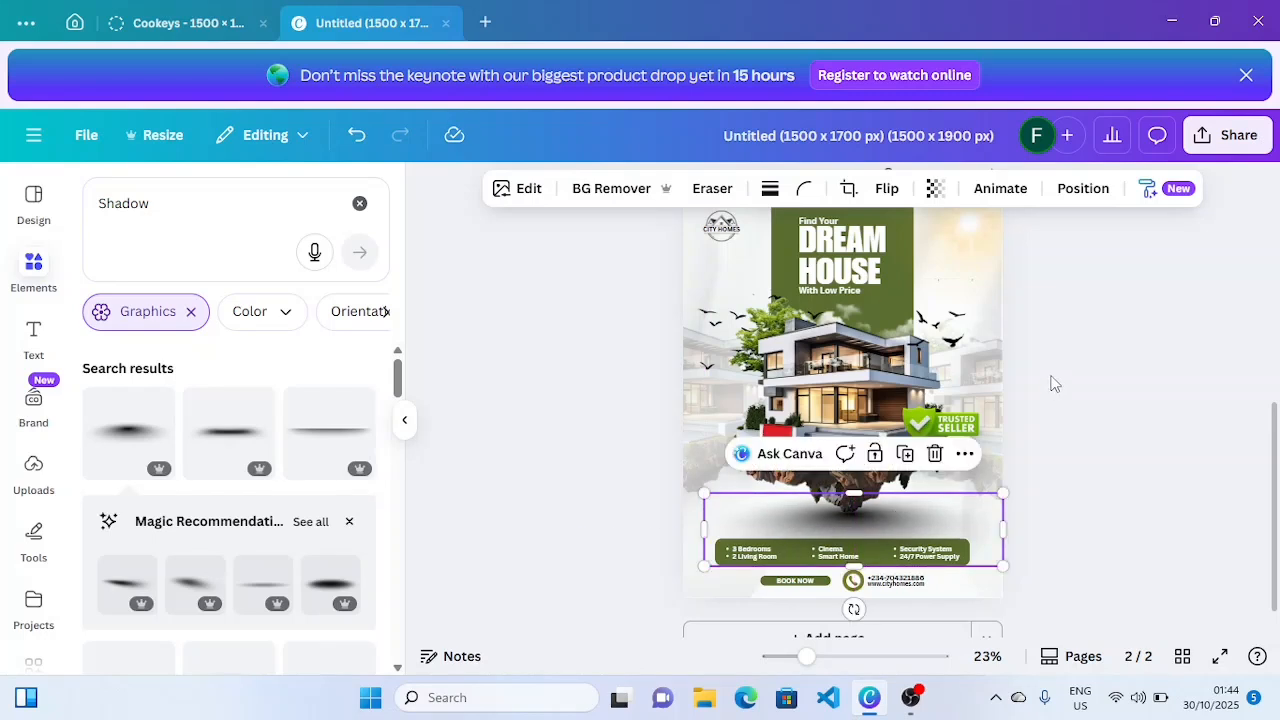
- Send the shadow graphic to the back, behind the floating house
left_click(1086, 196)
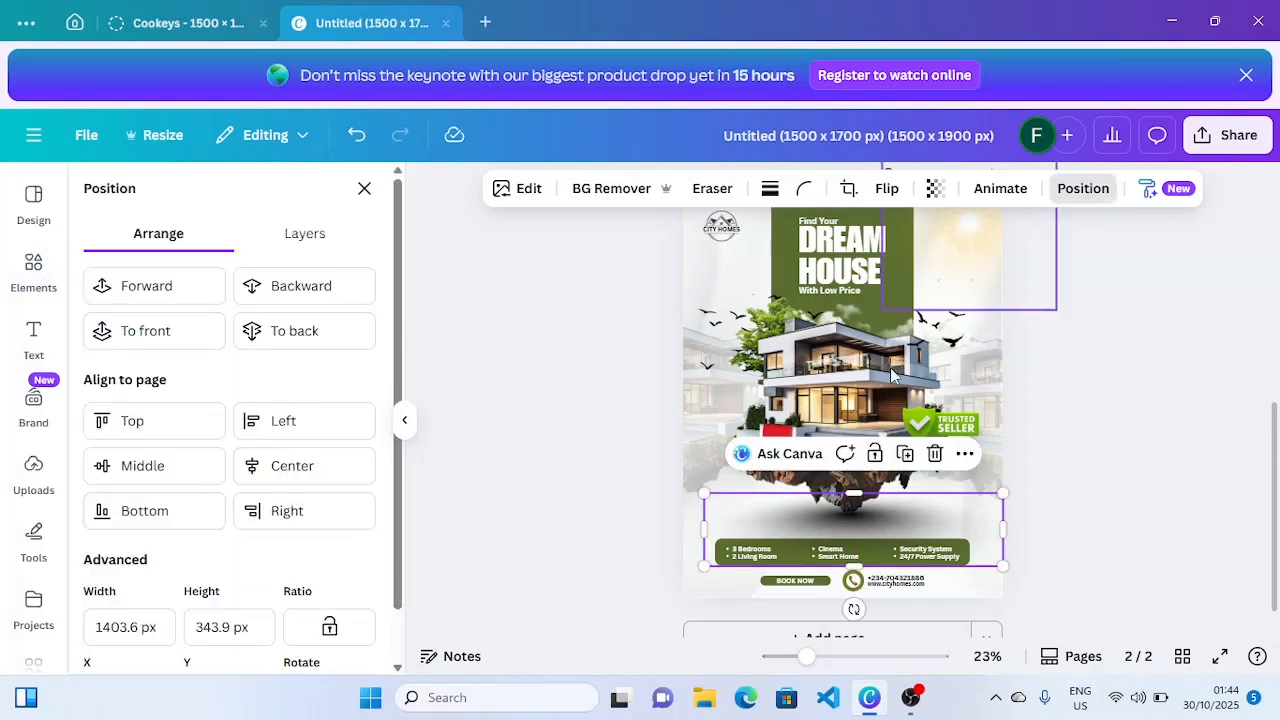
left_click(280, 352)
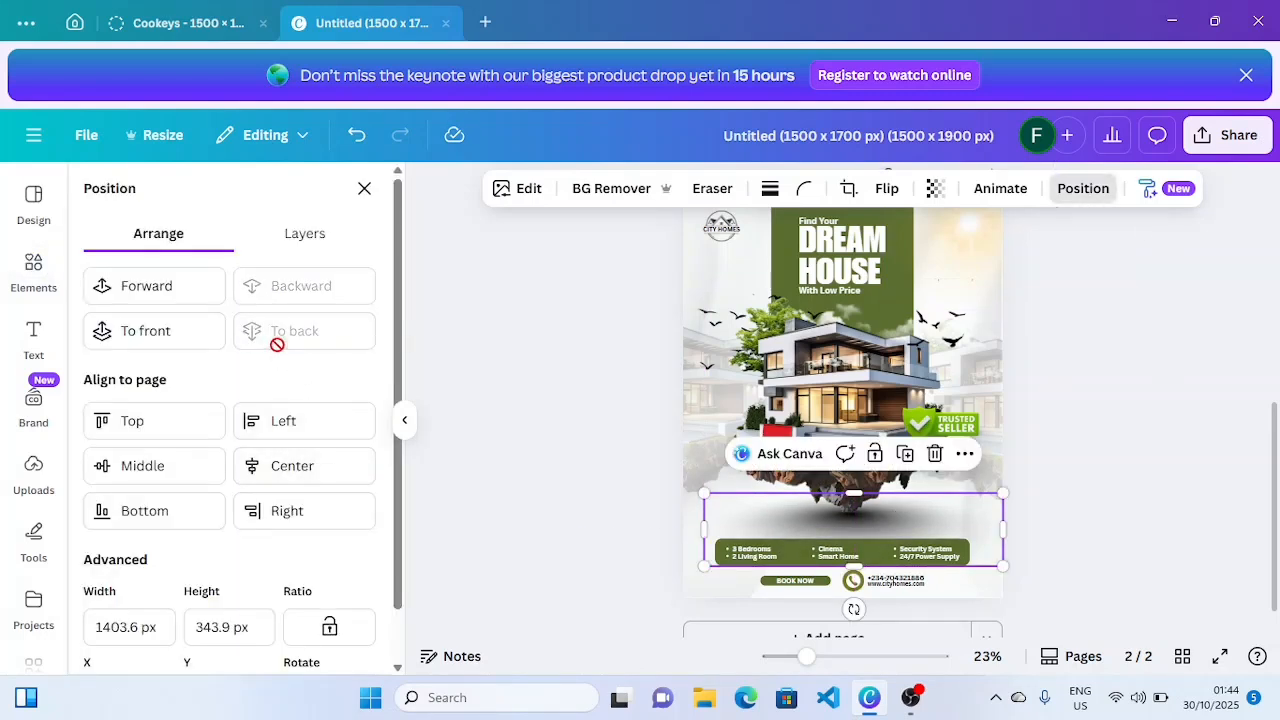
left_click(849, 519)
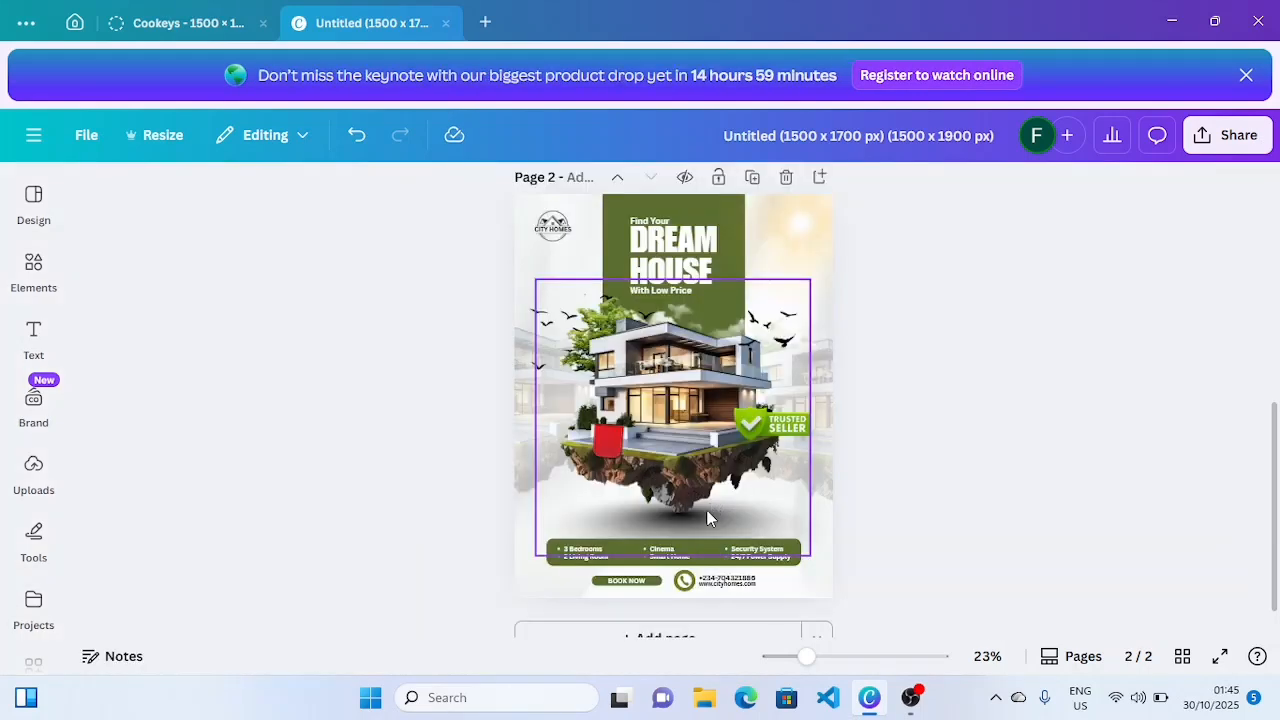
left_click(1161, 495)
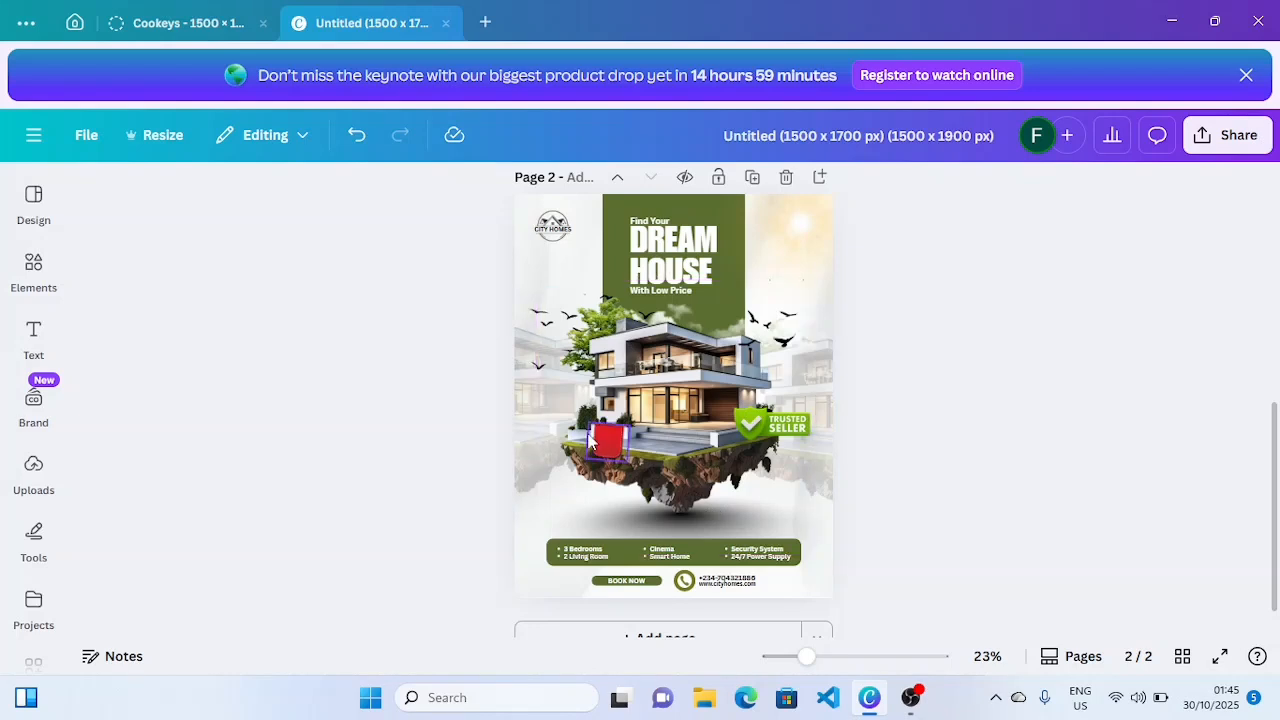
- Duplicate the DREAM HOUSE heading, move the copy down, and retype it as '90M'
left_click(628, 253)
left_click(630, 254)
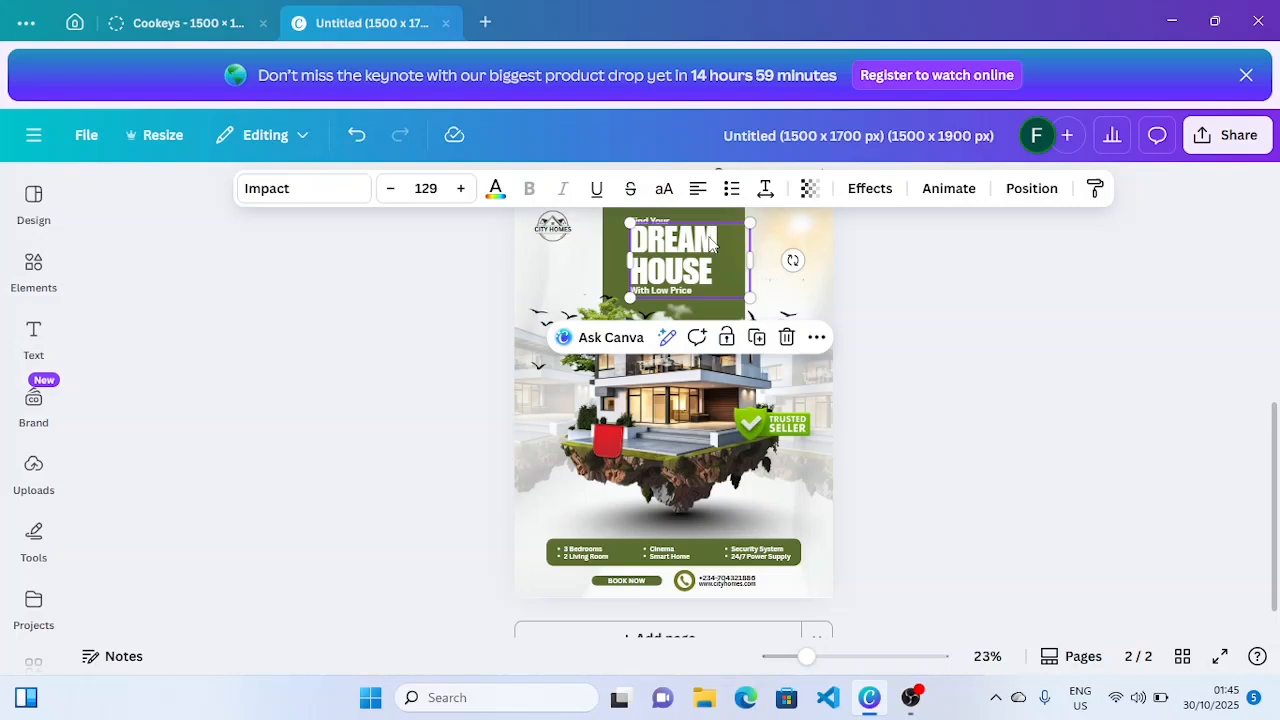
left_click(760, 340)
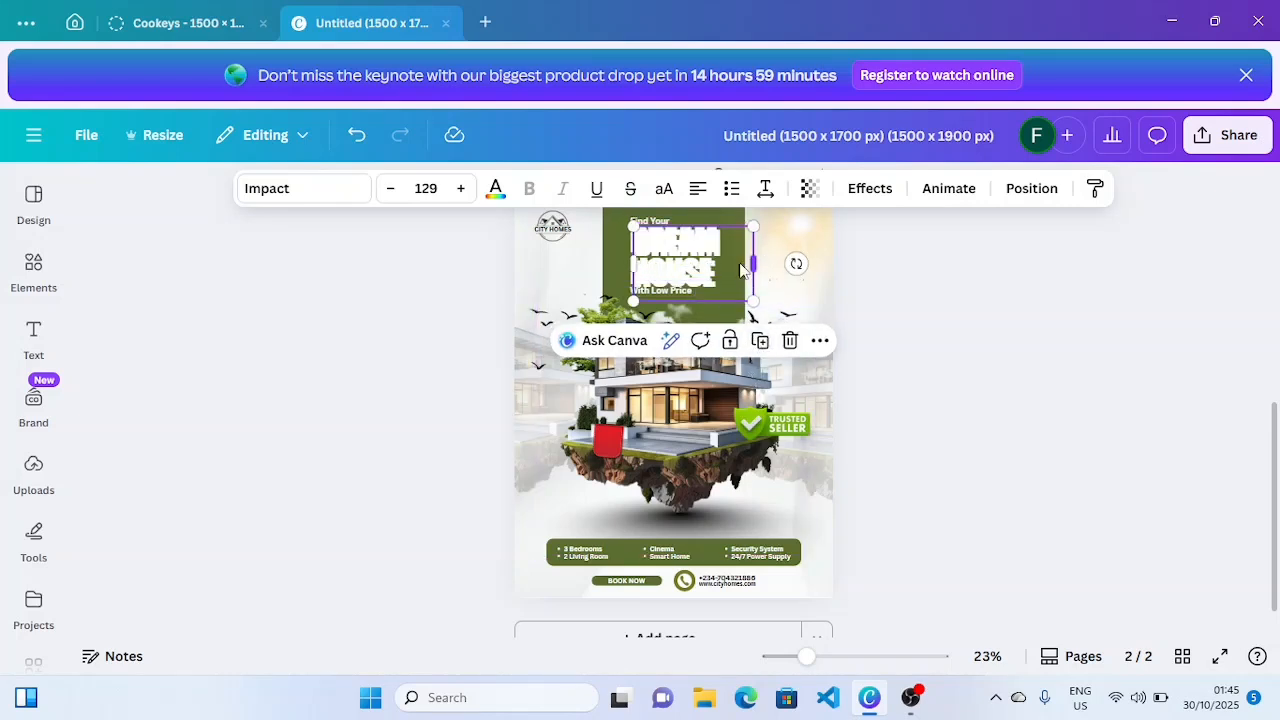
left_click_drag(697, 265, 690, 382)
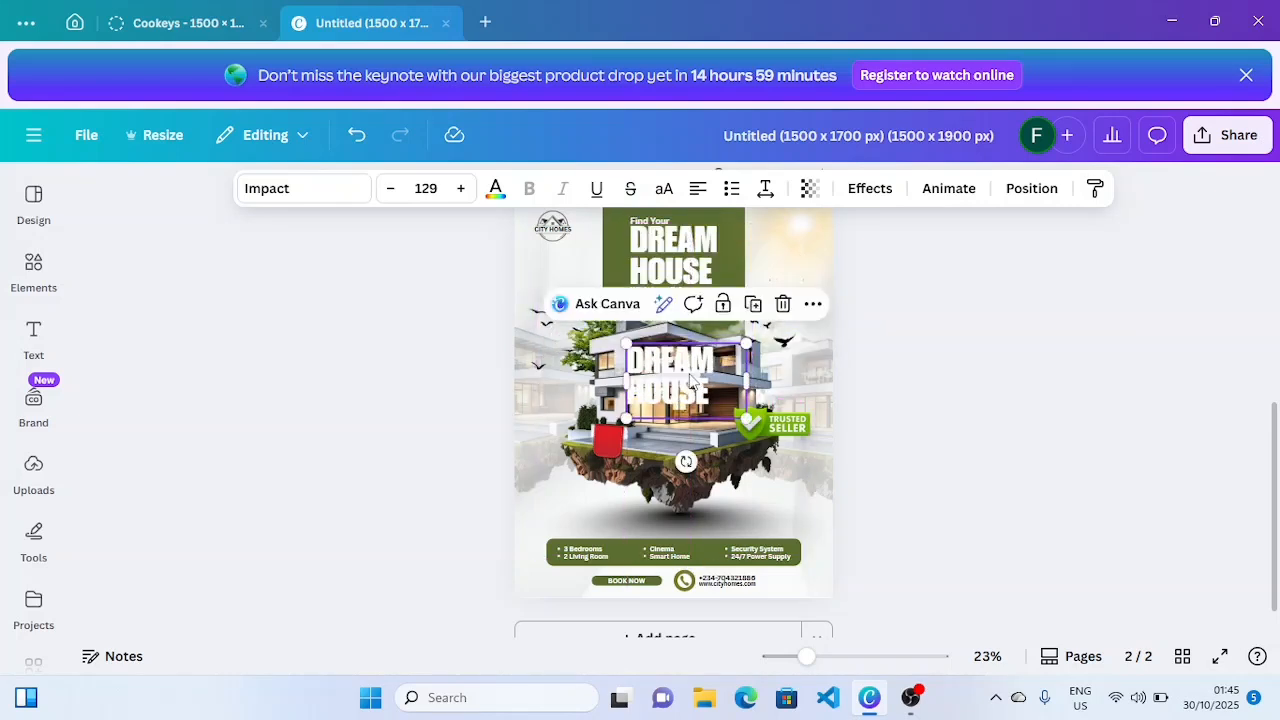
double_click(690, 380)
type("90")
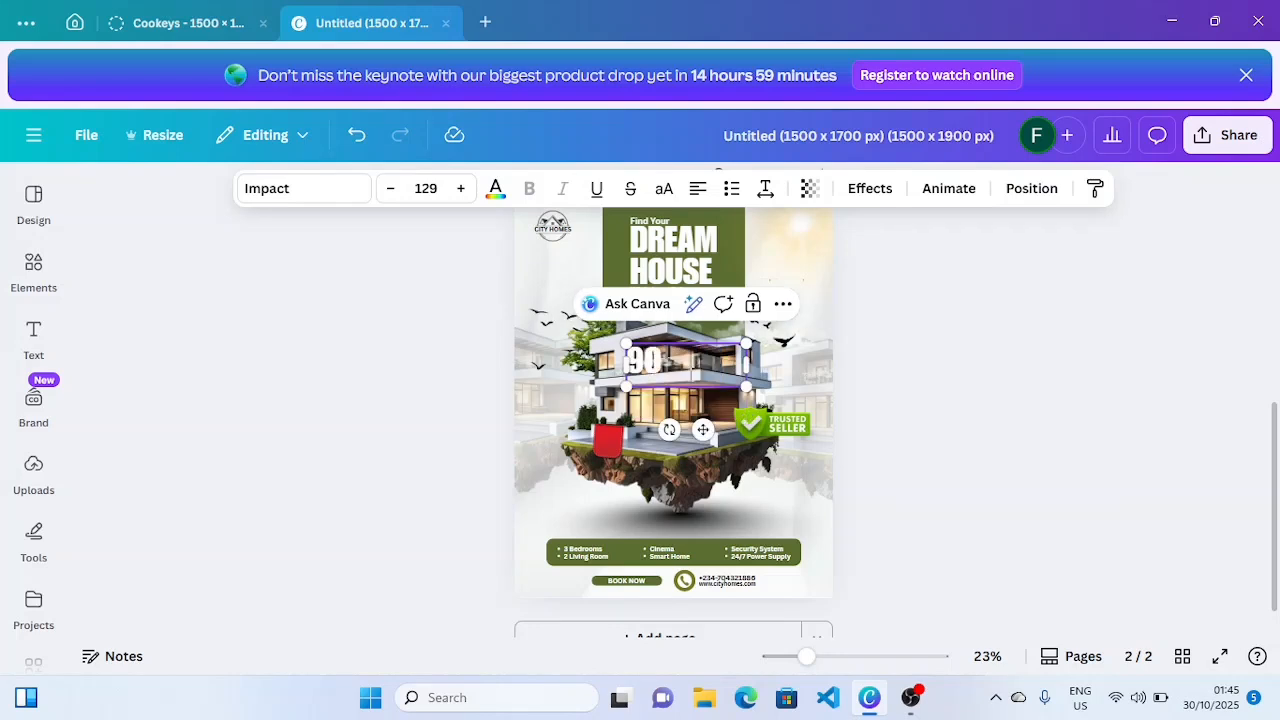
type("M")
left_click(863, 420)
- Shrink the 90M text to badge size and tilt it onto the red badge
left_click(640, 372)
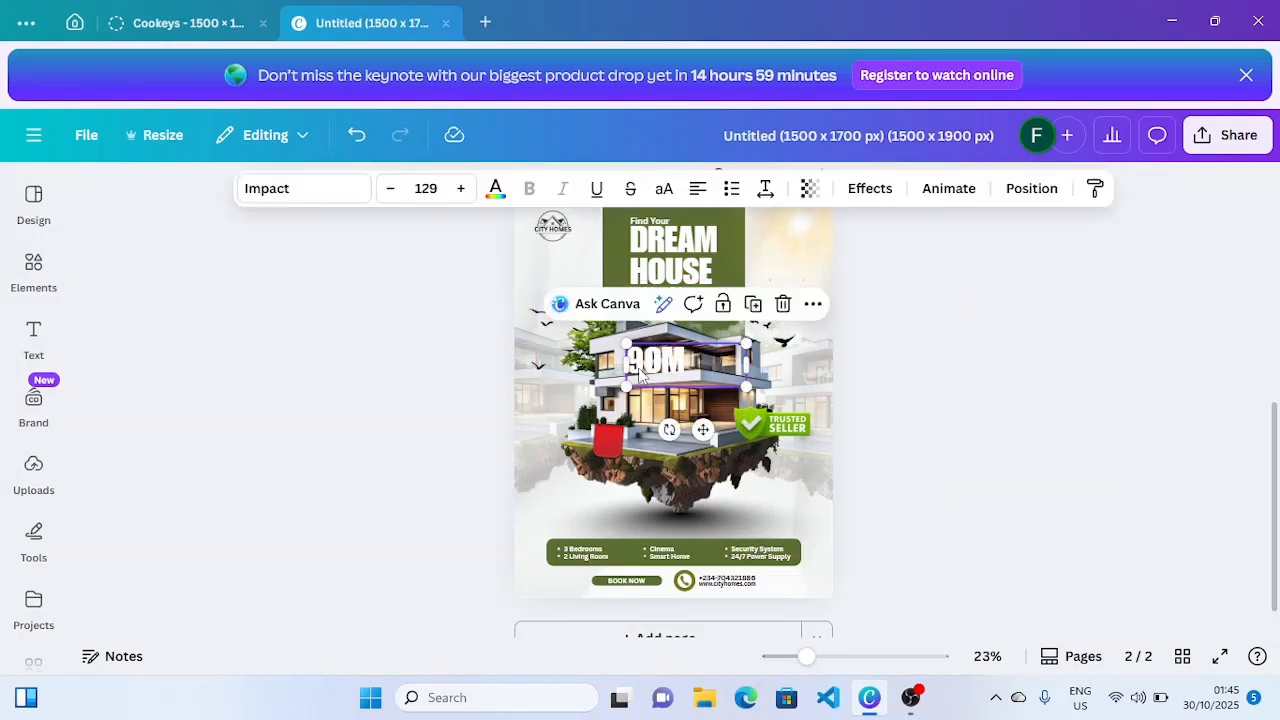
left_click_drag(640, 372, 581, 452)
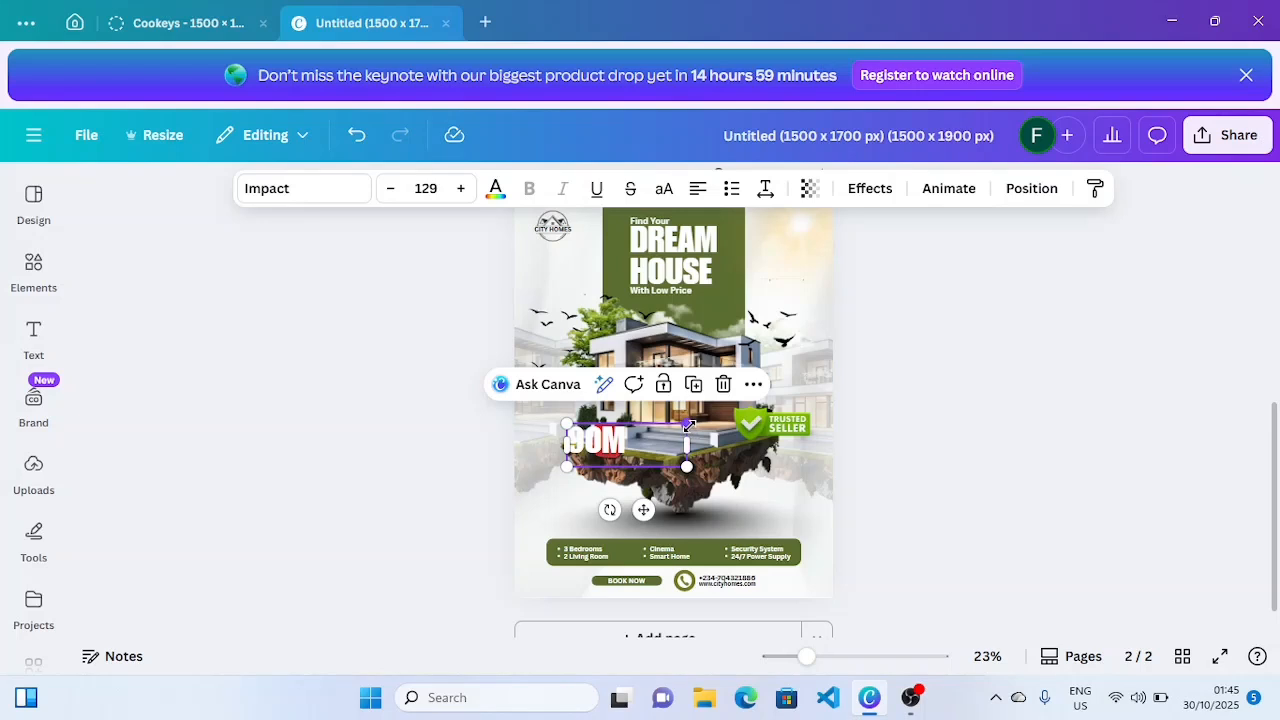
left_click_drag(688, 426, 598, 436)
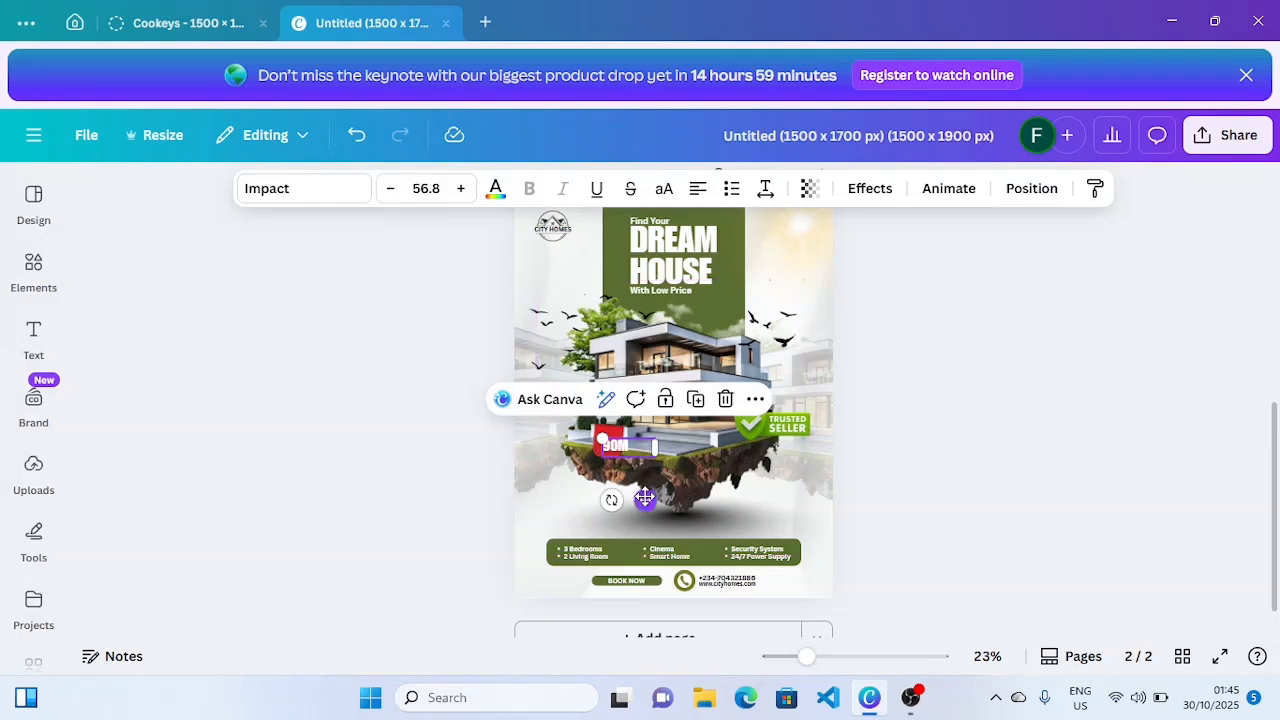
left_click_drag(643, 495, 638, 489)
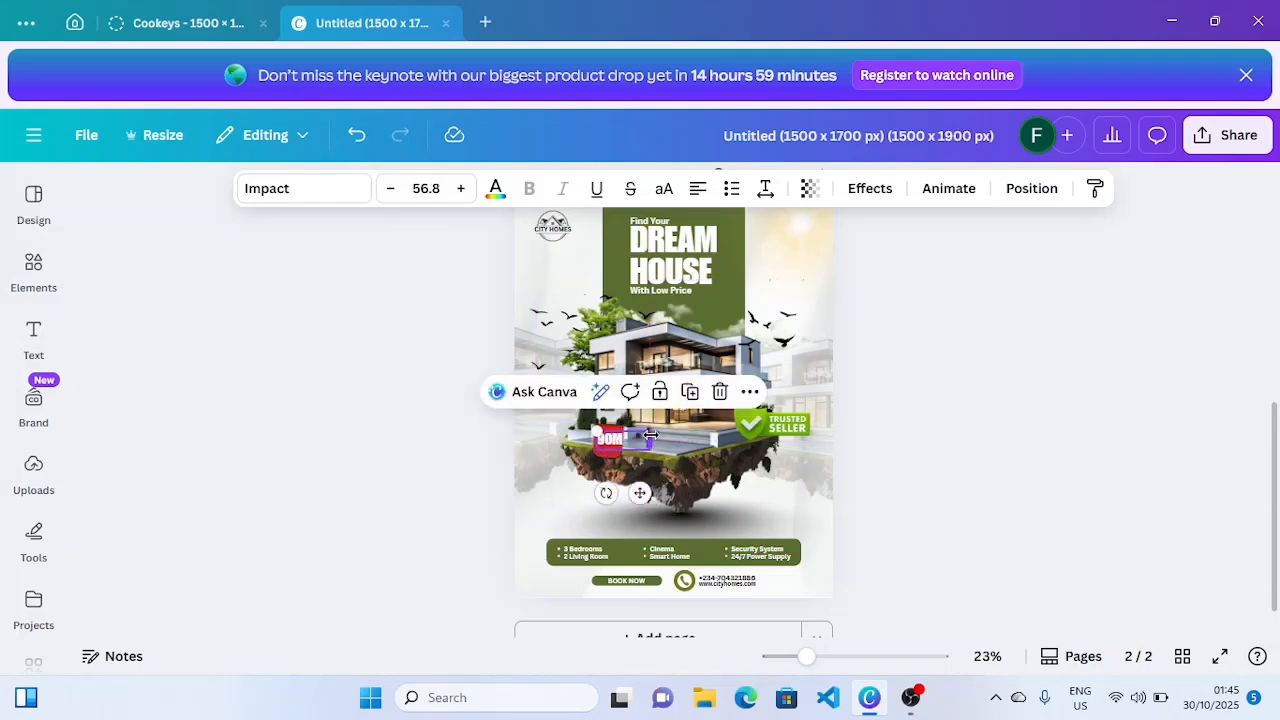
left_click_drag(806, 656, 844, 656)
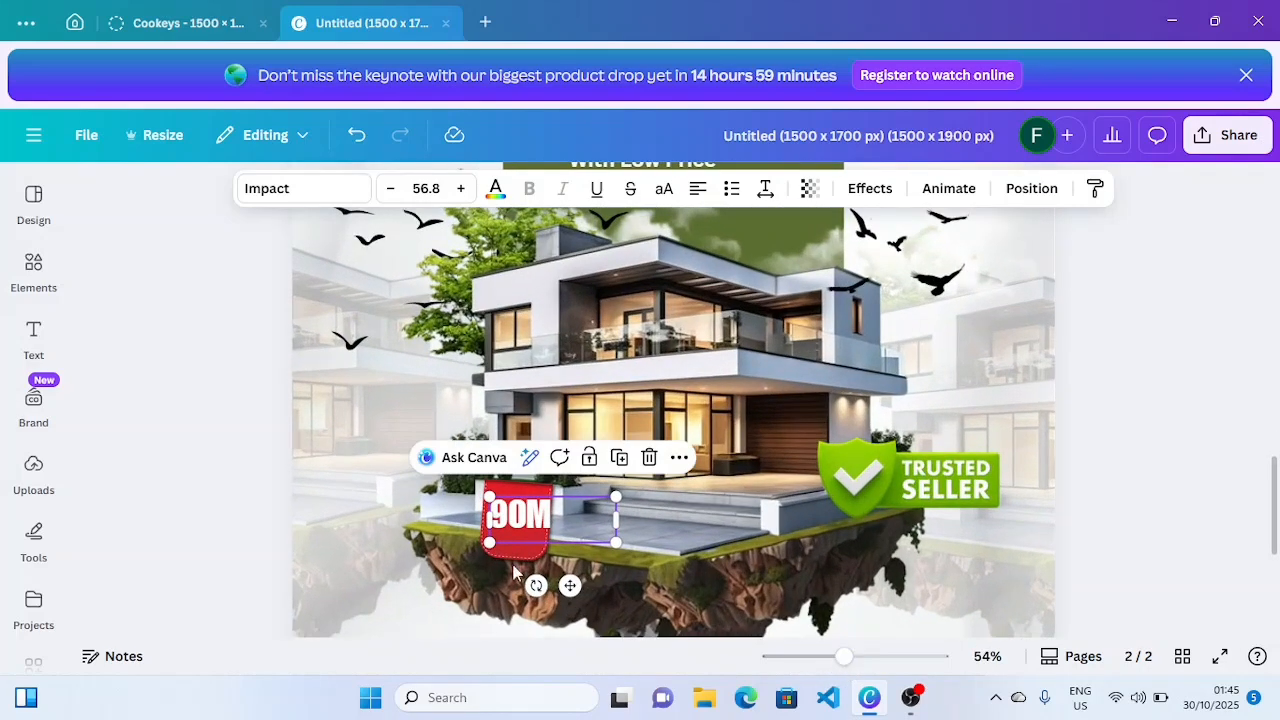
left_click(589, 510)
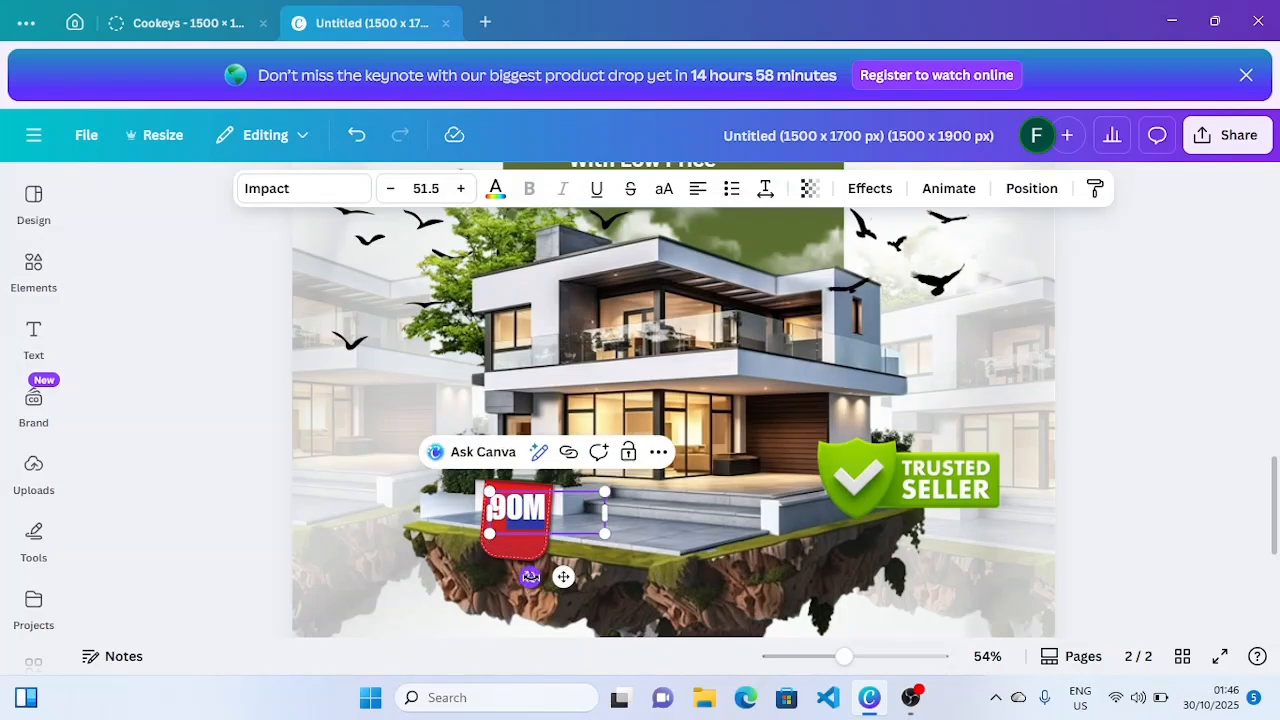
mouse_move(531, 577)
left_mouse_down()
mouse_move(516, 570)
mouse_move(524, 577)
left_mouse_up()
left_click(537, 534)
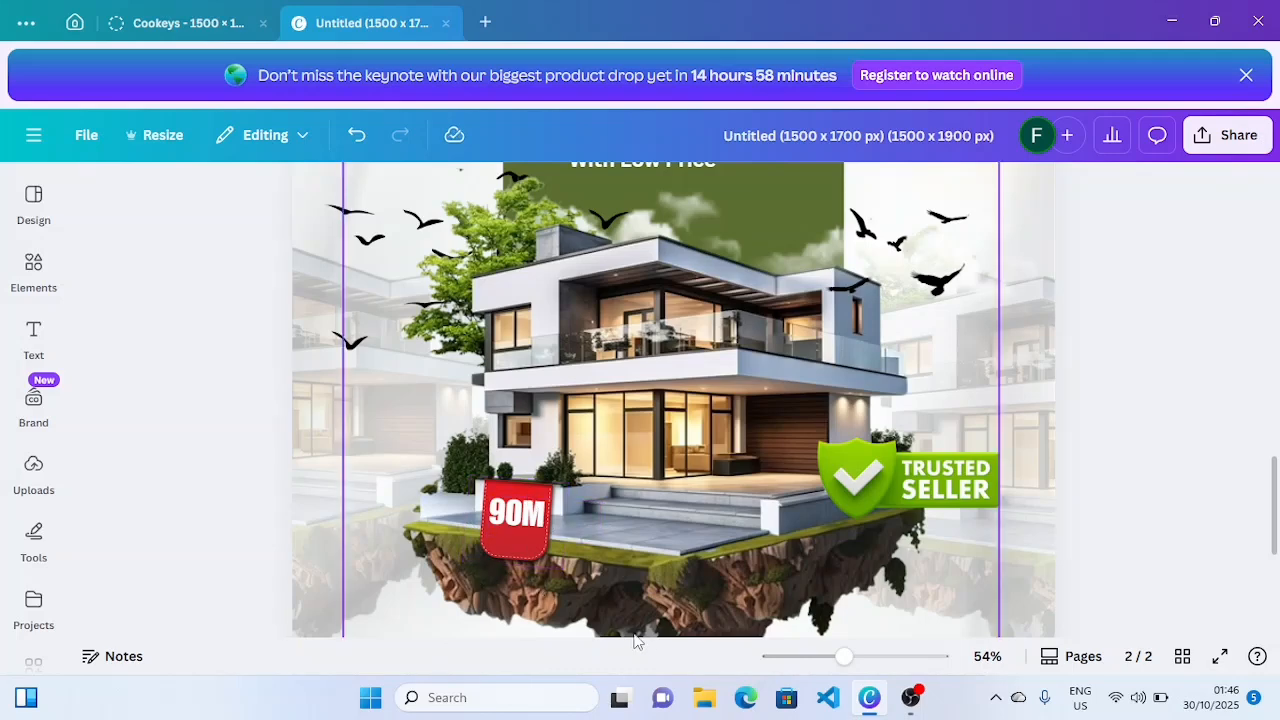
- Add a 'Naira' text box, color it white, place it under 90M, and reduce it to size 26
left_click(32, 333)
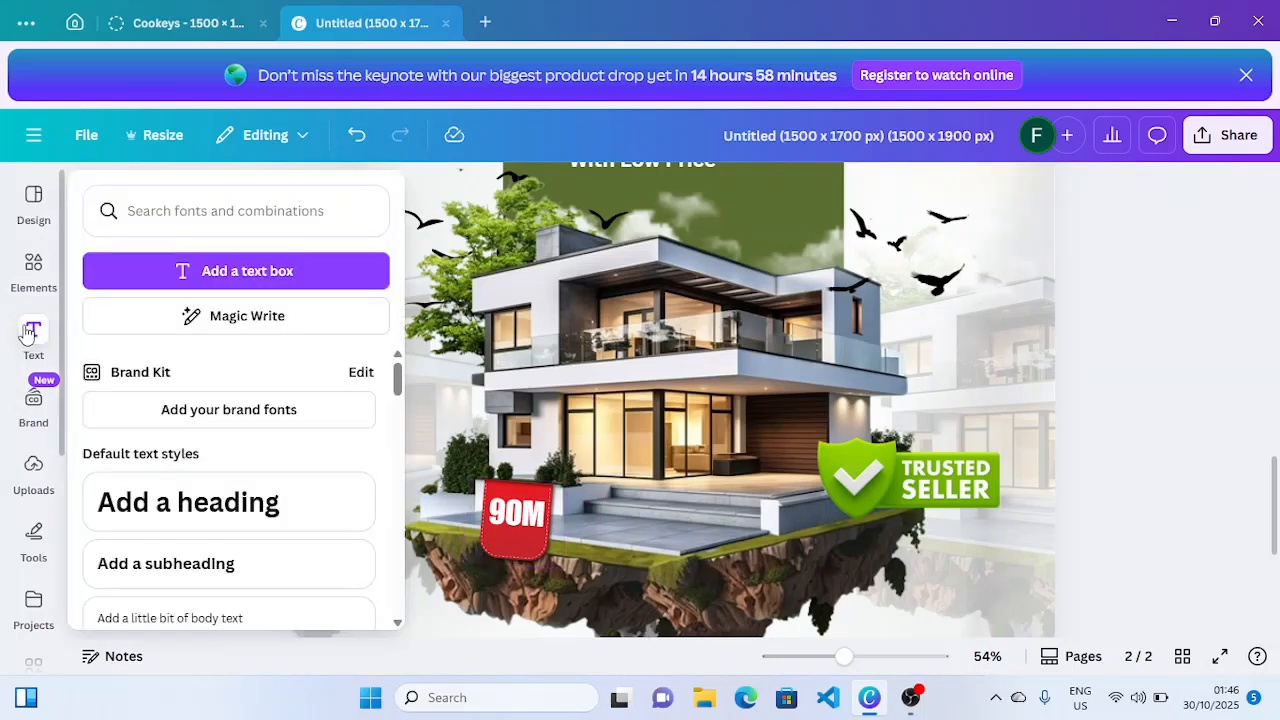
left_click(147, 266)
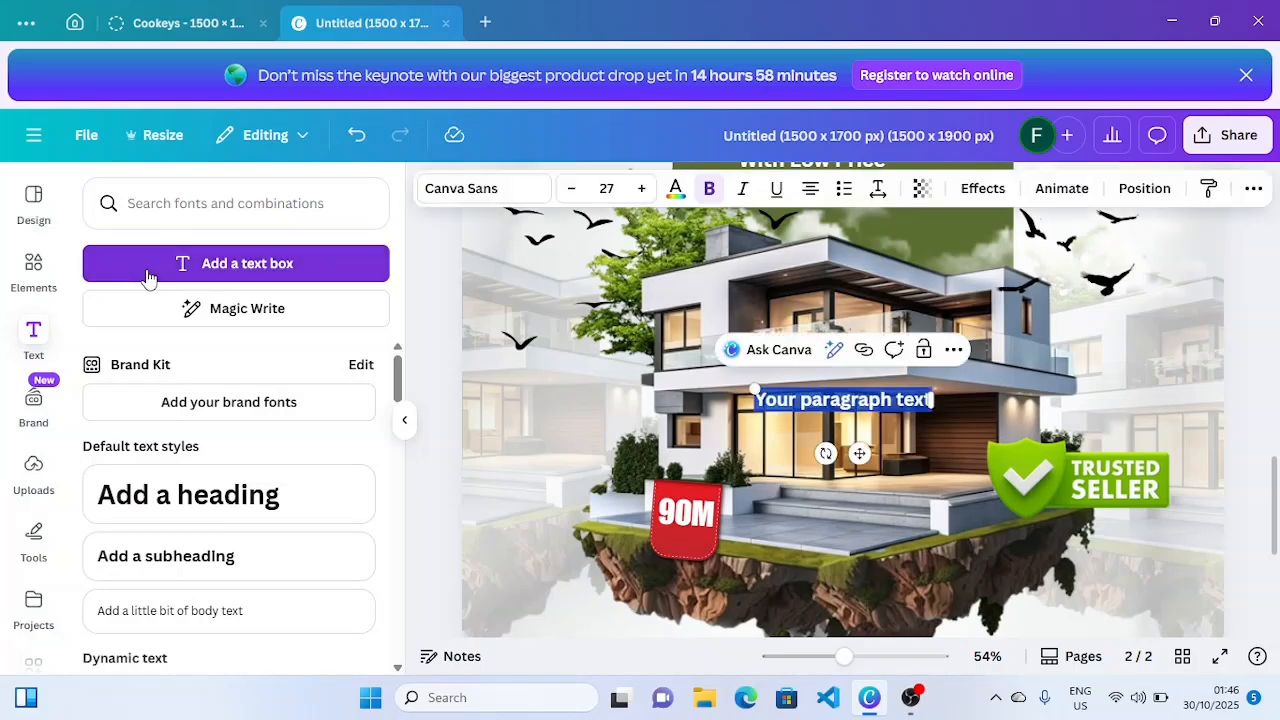
type("Na")
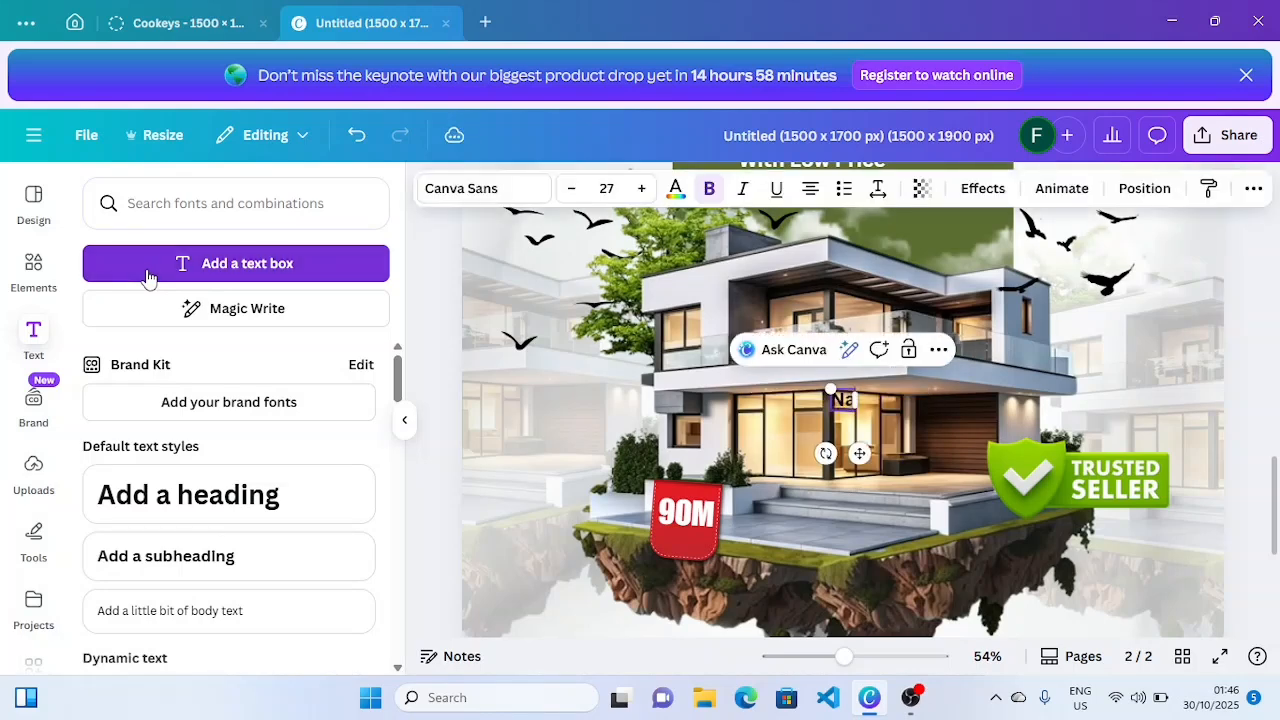
type("ira")
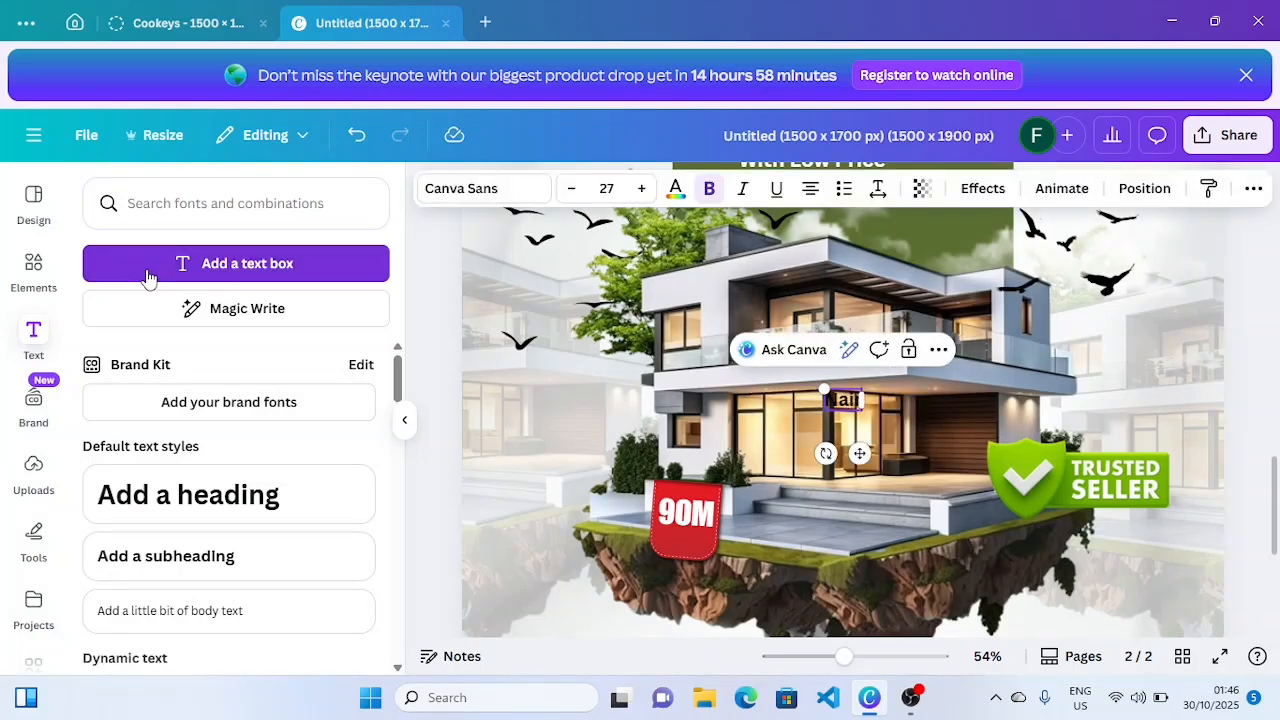
left_click(676, 190)
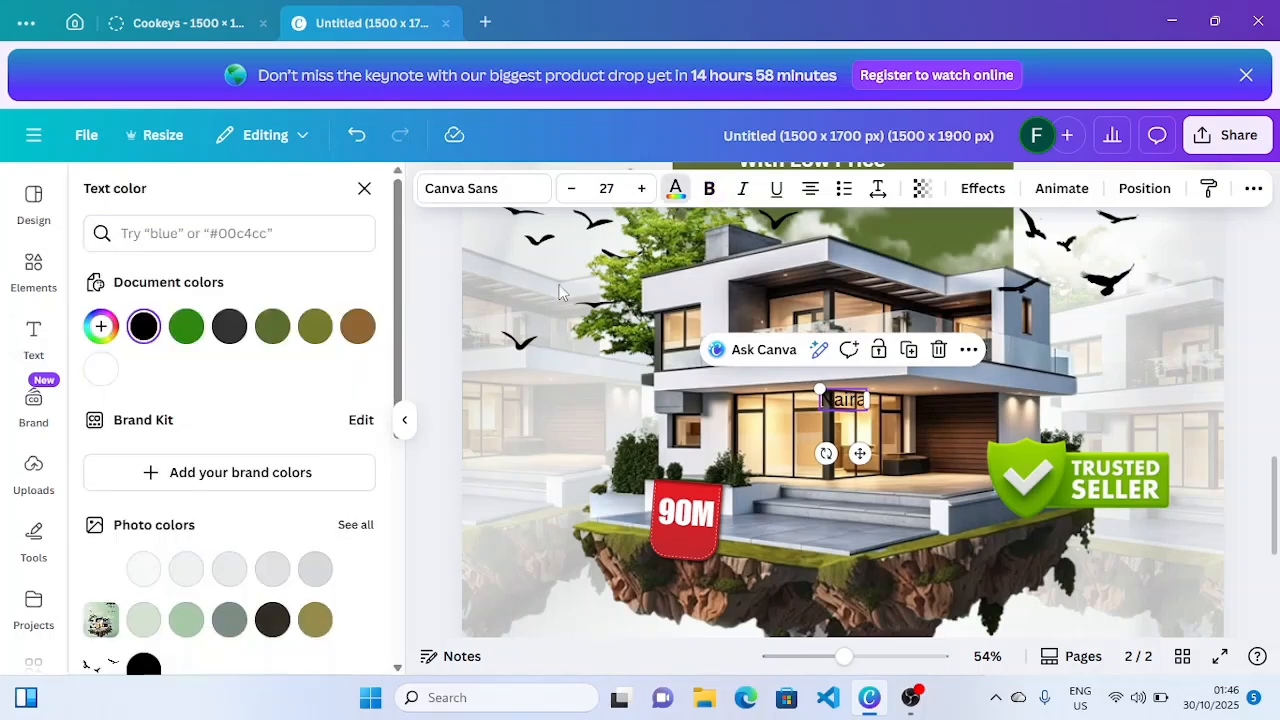
left_click(101, 370)
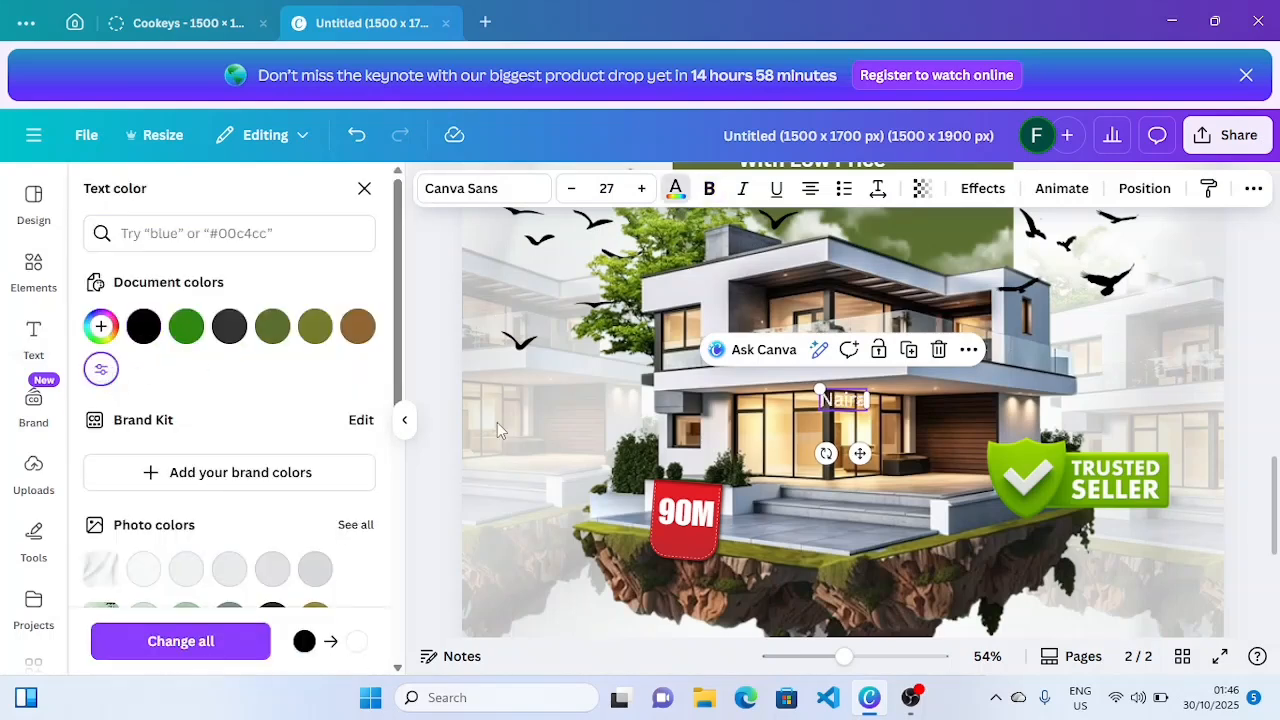
left_click_drag(860, 450, 662, 583)
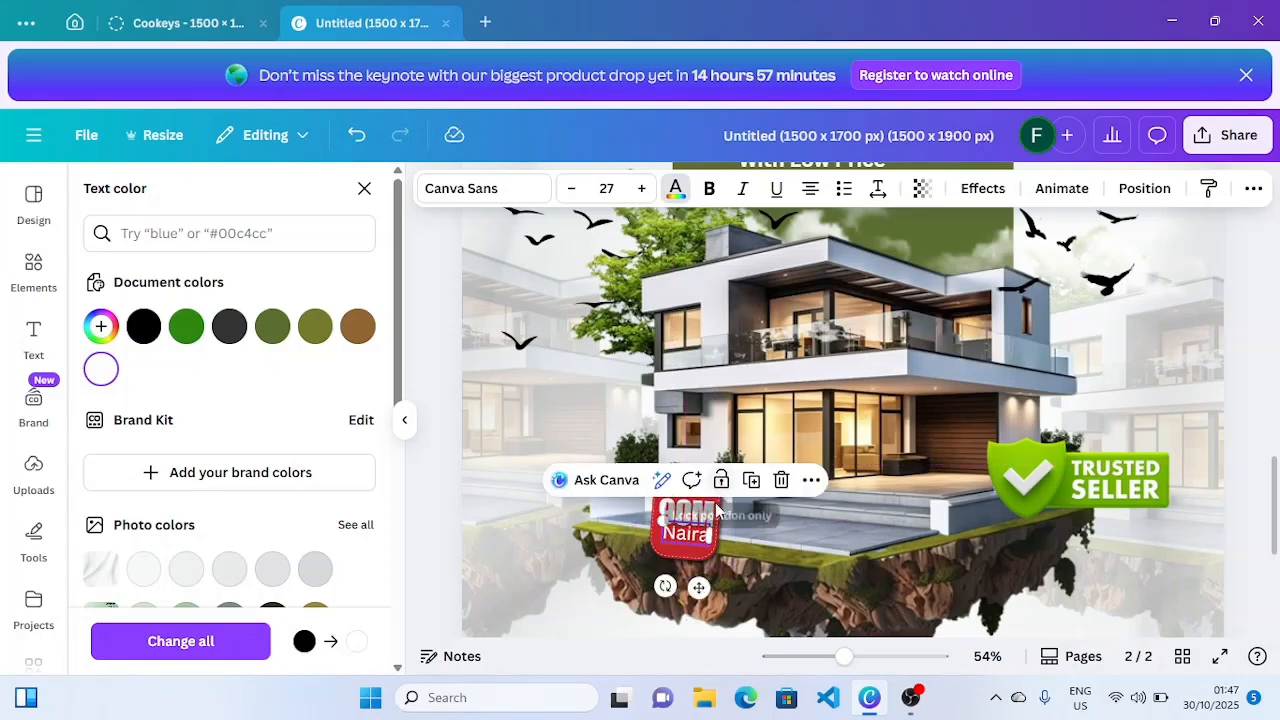
left_click(574, 195)
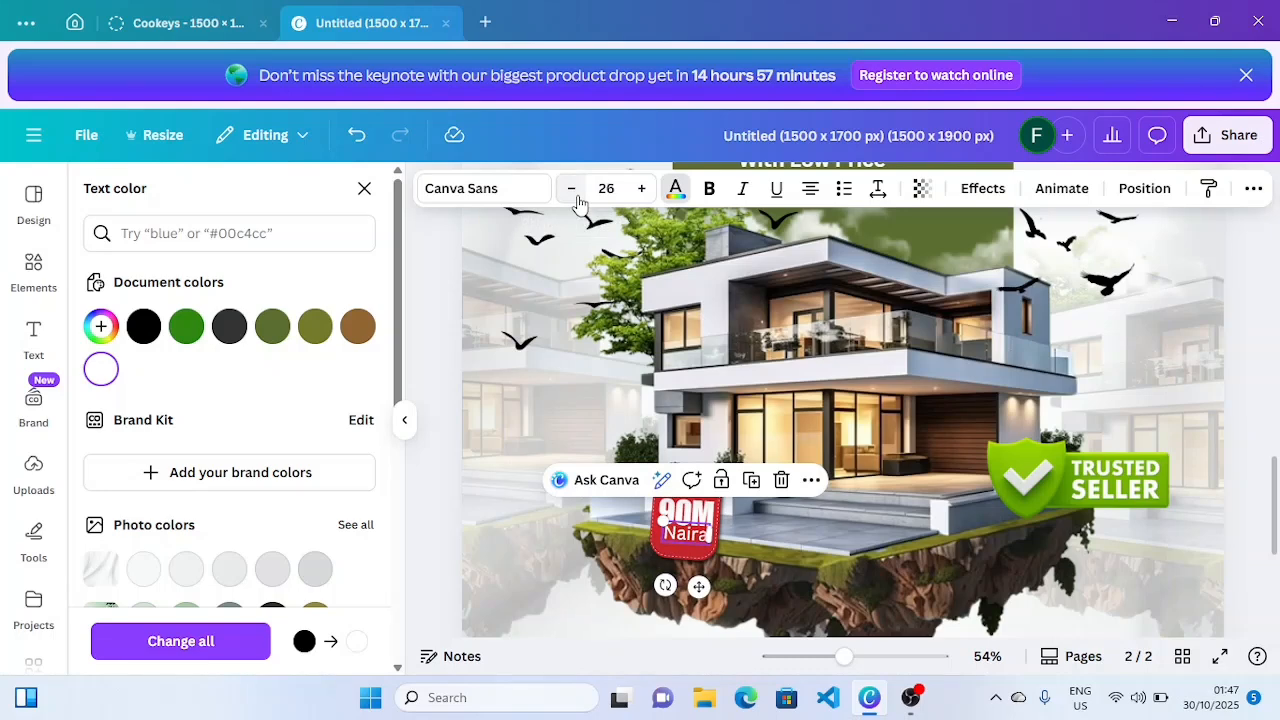
left_click_drag(843, 656, 813, 656)
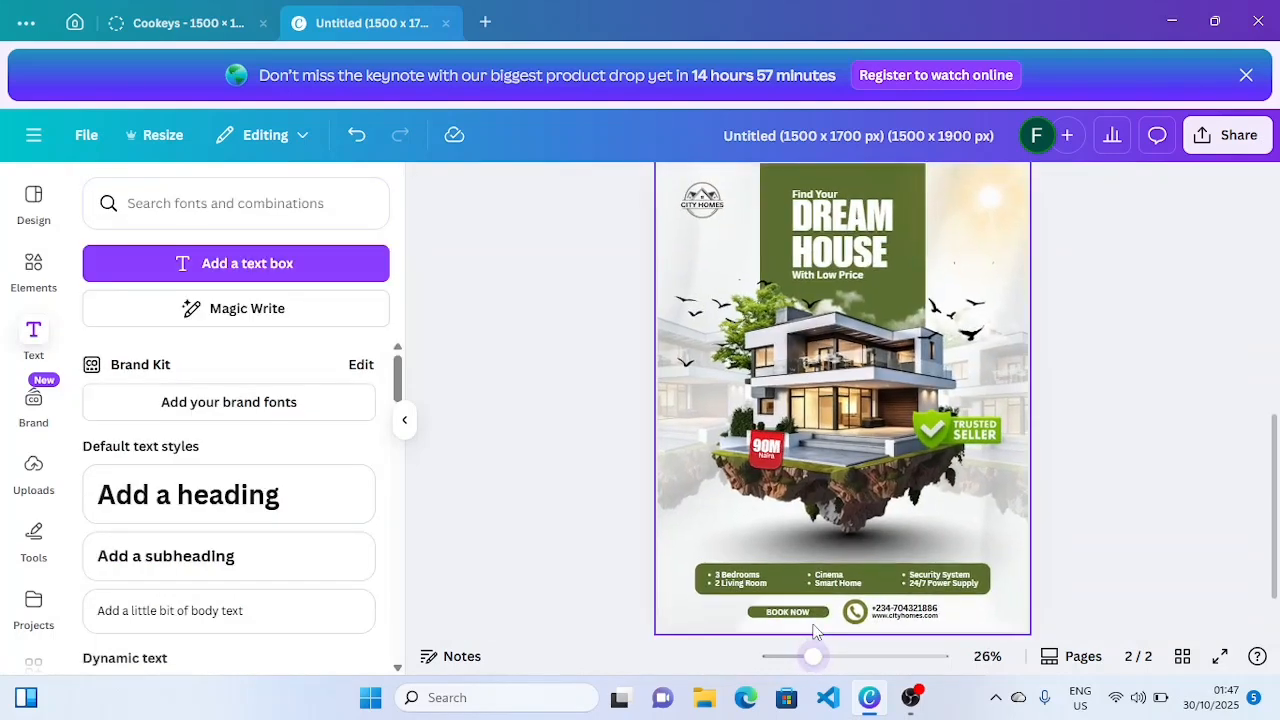
- Shift the shadow left, shrink it slightly, lower its transparency, and move it down the layer stack
left_click(904, 539)
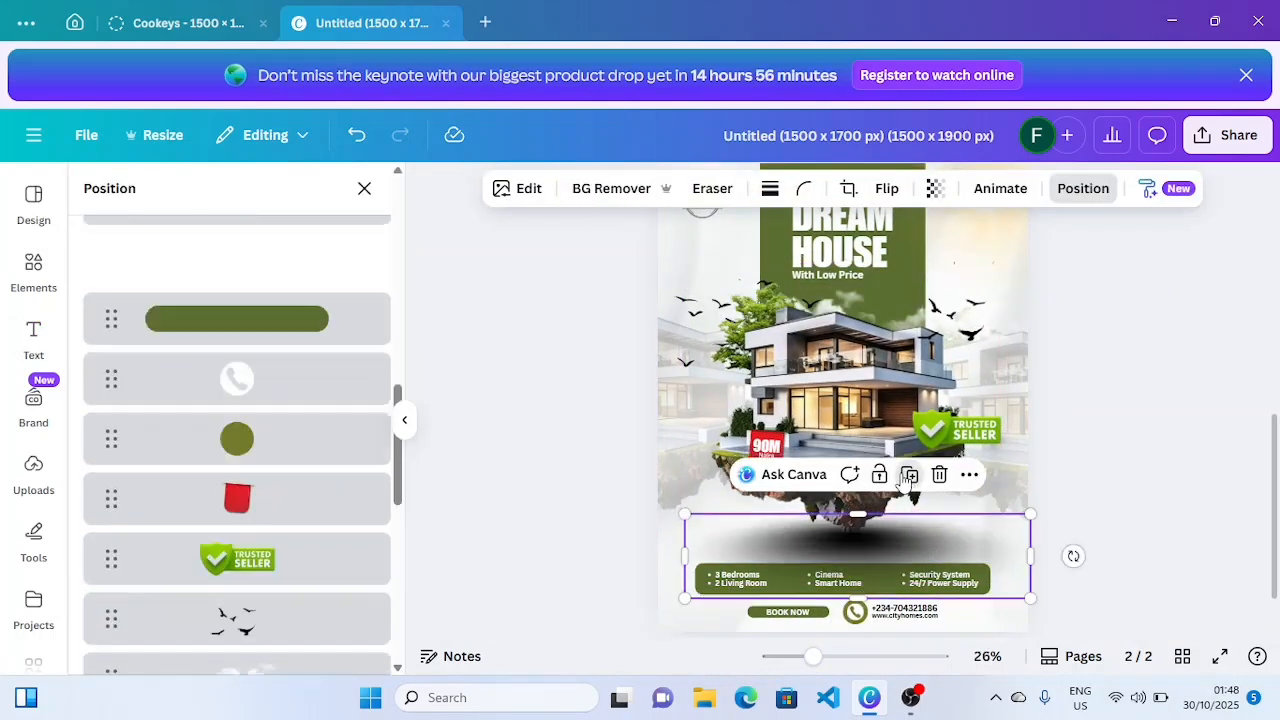
left_click_drag(900, 551, 717, 524)
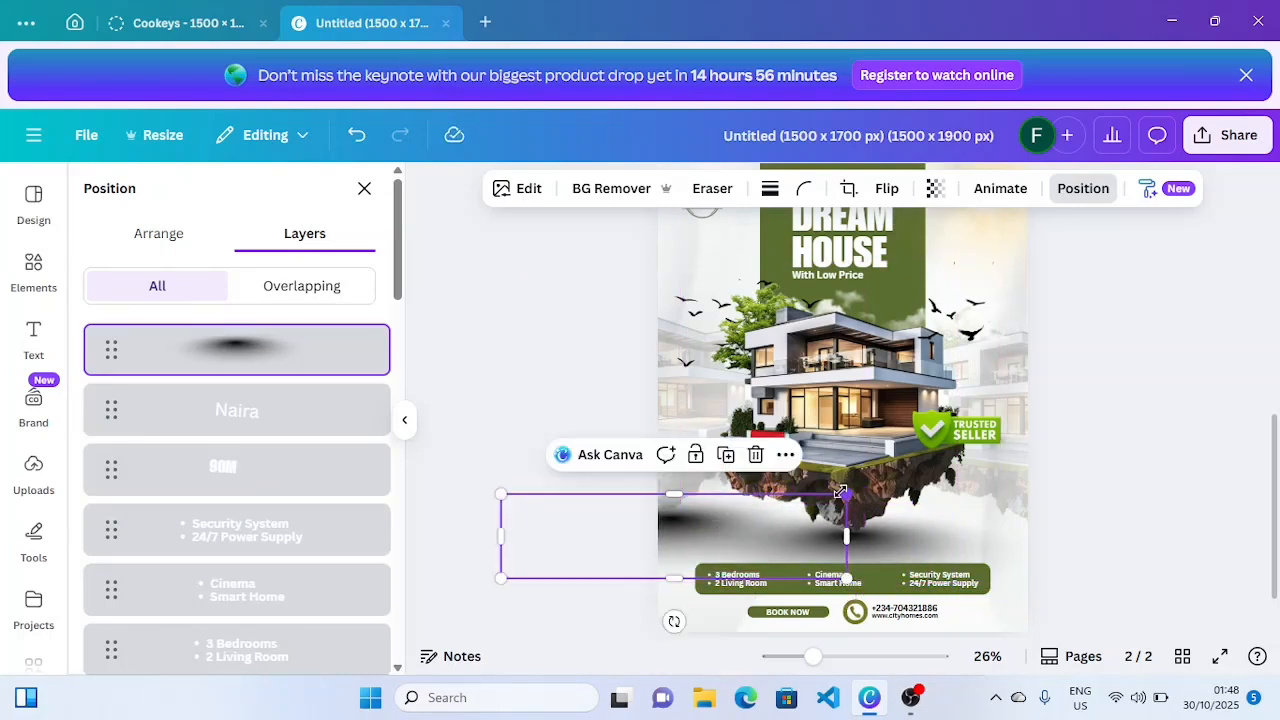
left_click_drag(840, 492, 831, 497)
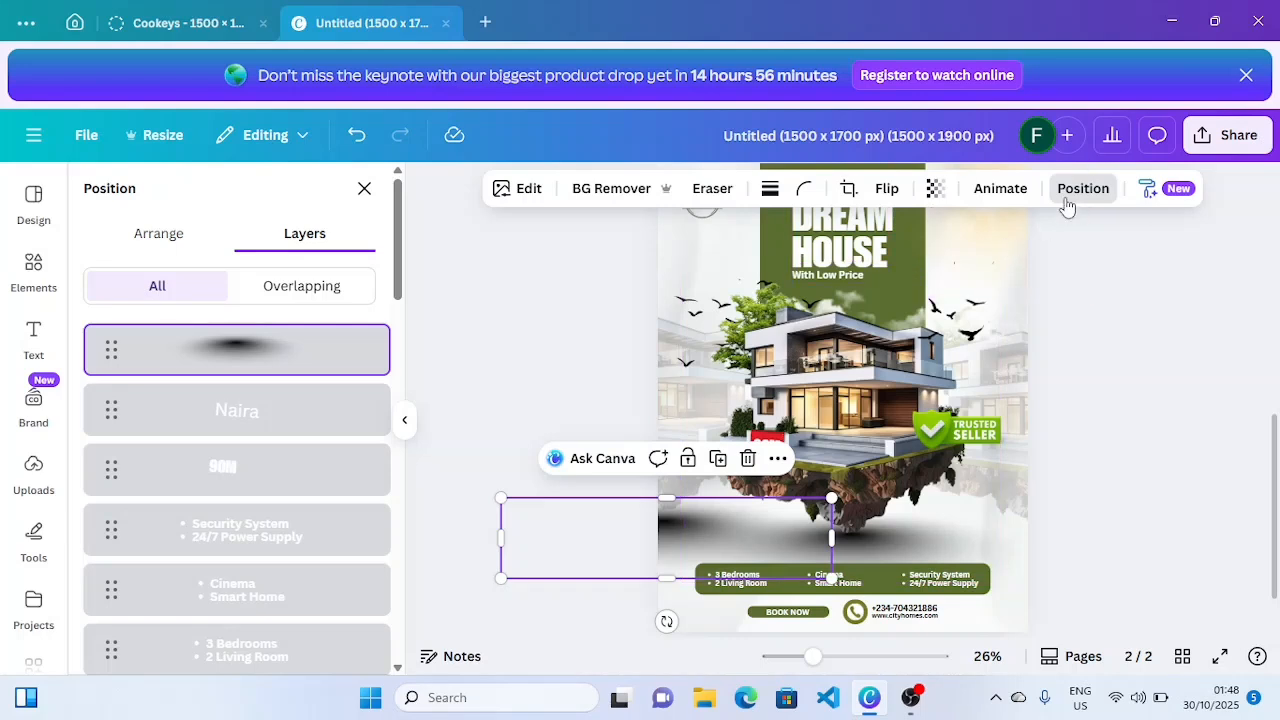
left_click(934, 188)
left_click_drag(927, 266, 876, 271)
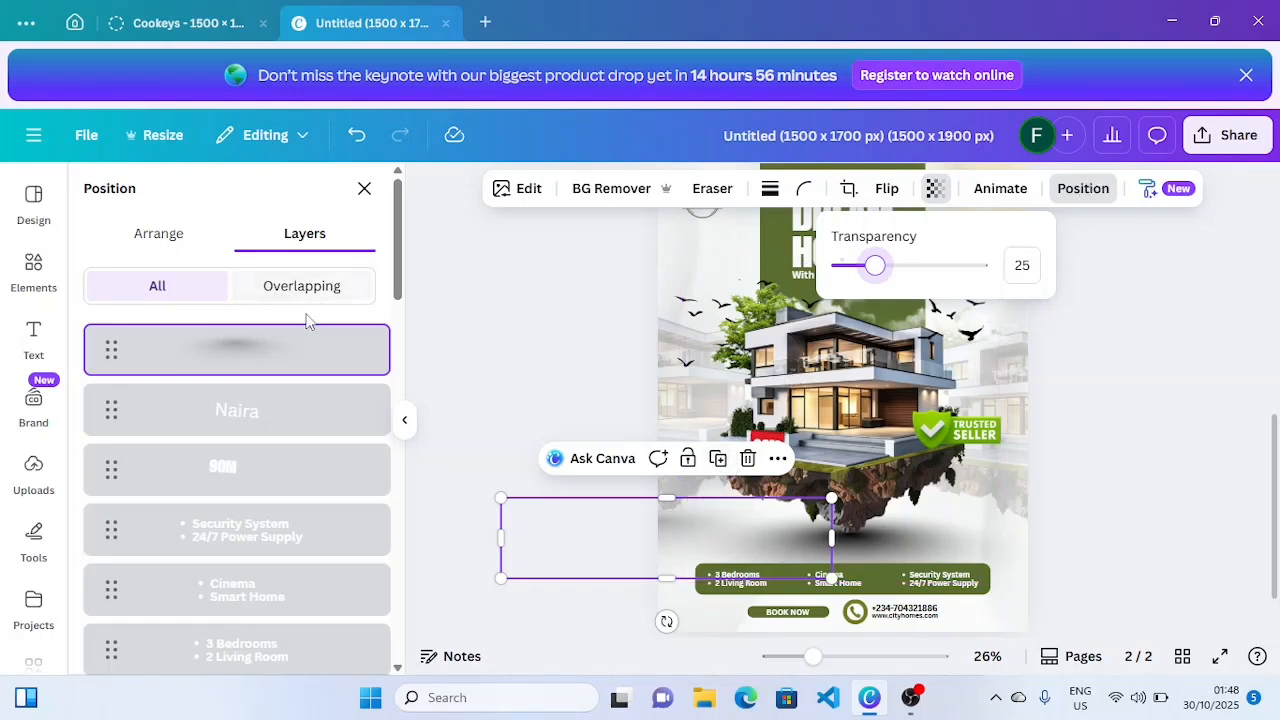
left_click_drag(309, 346, 306, 580)
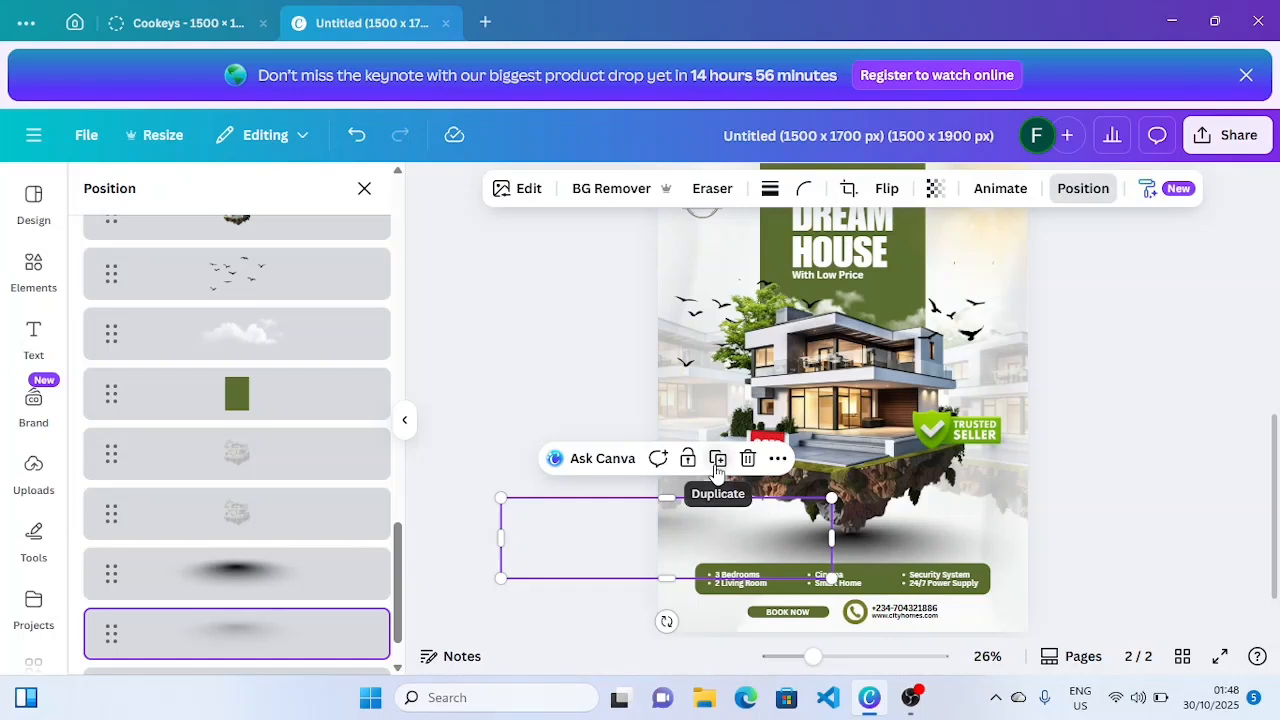
- Duplicate the shadow, move the copy right, and send it lower in the layer order
left_click(717, 458)
left_click_drag(691, 546, 1037, 547)
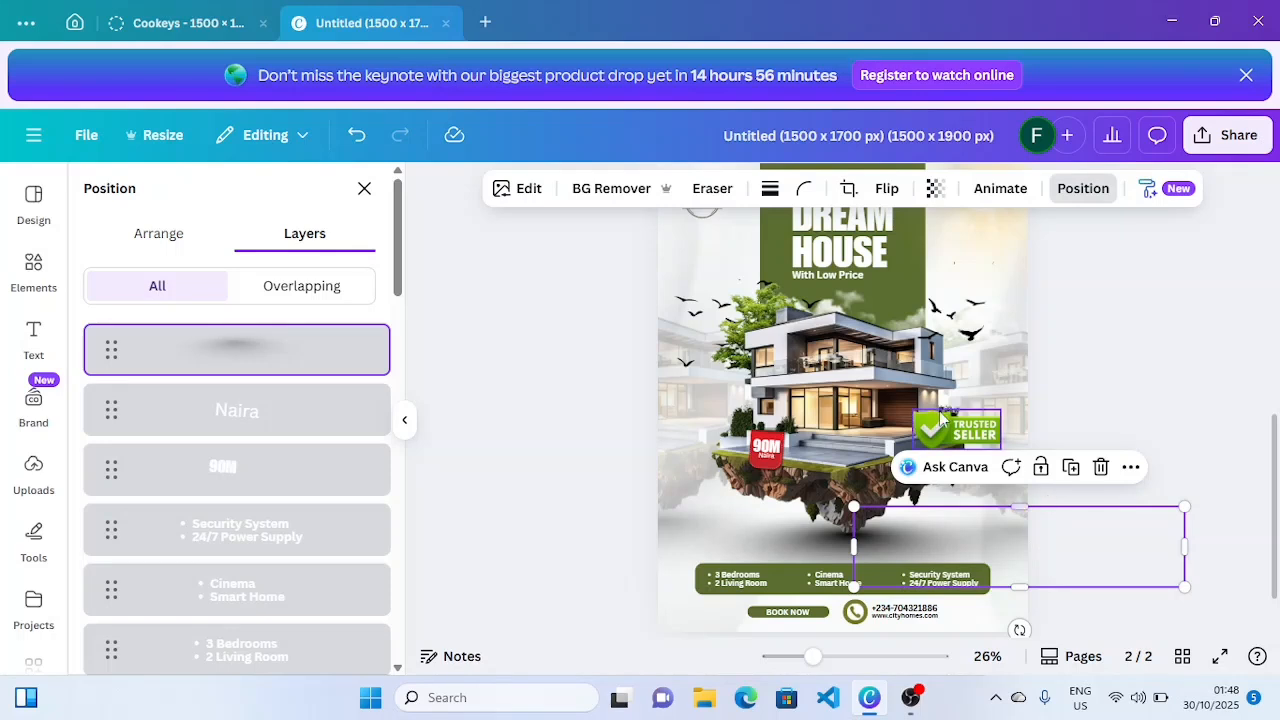
left_click_drag(308, 362, 297, 600)
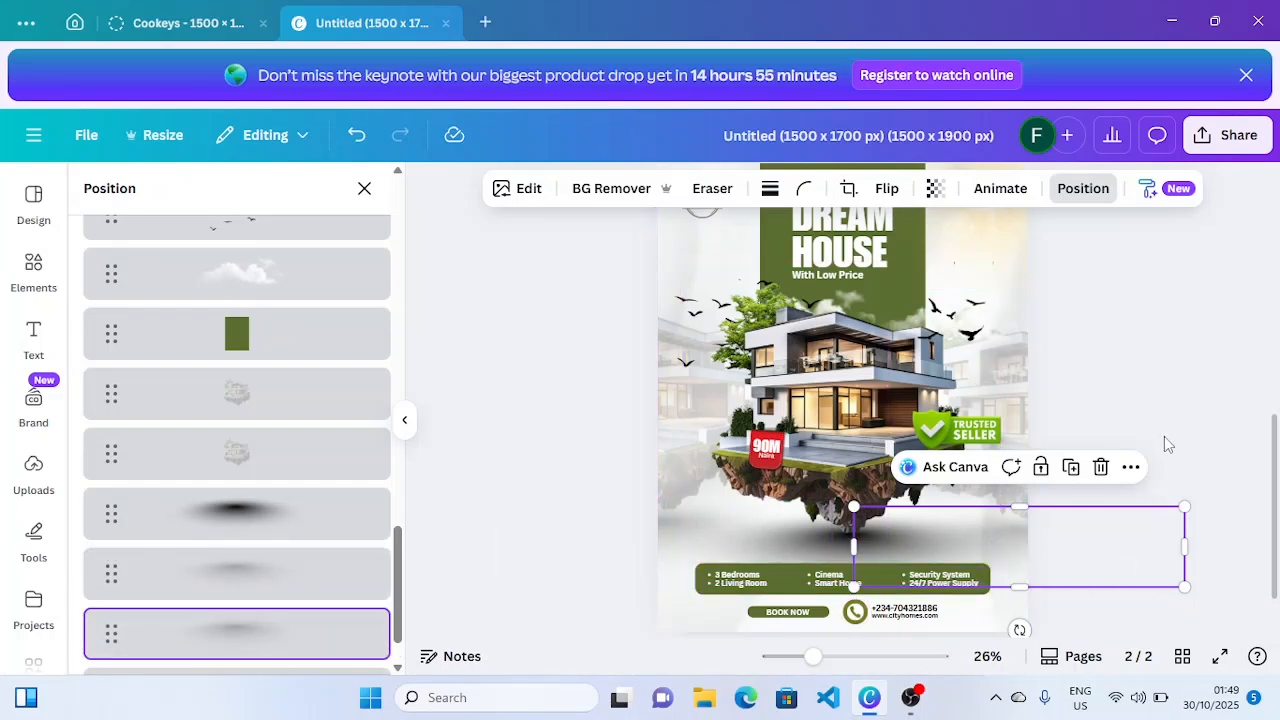
key("Escape")
left_click(1094, 372)
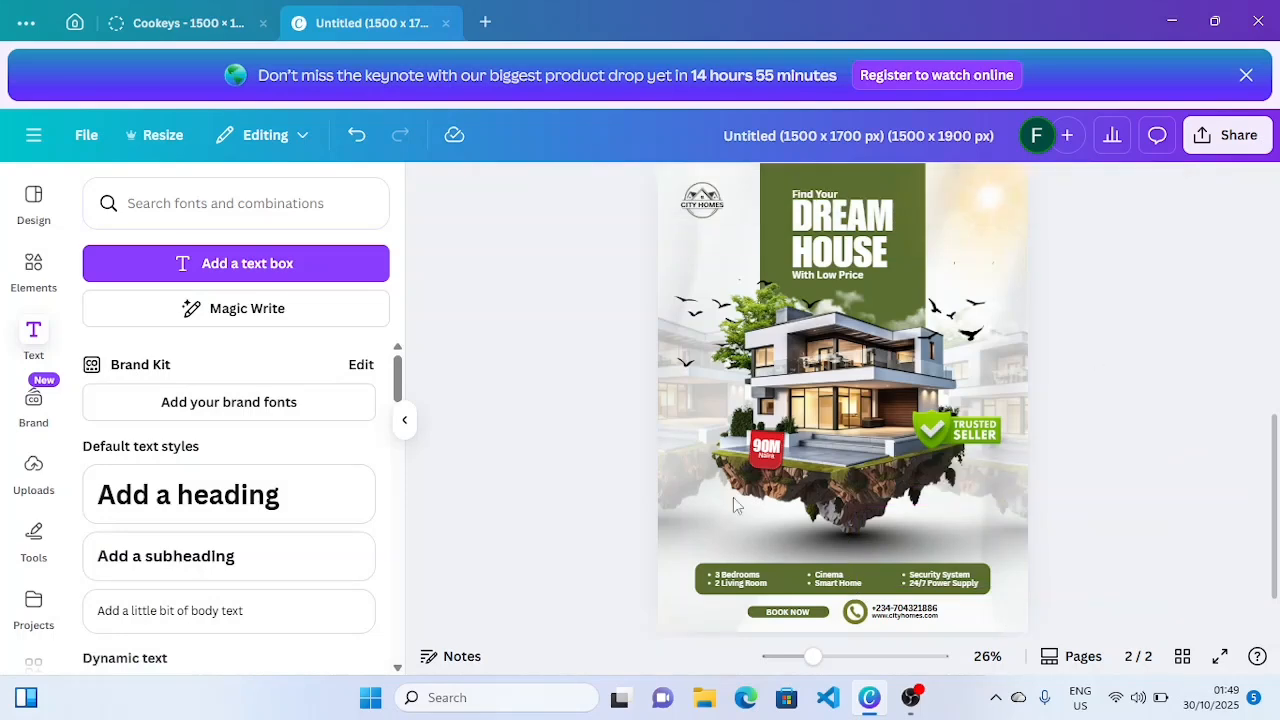
left_click(404, 420)
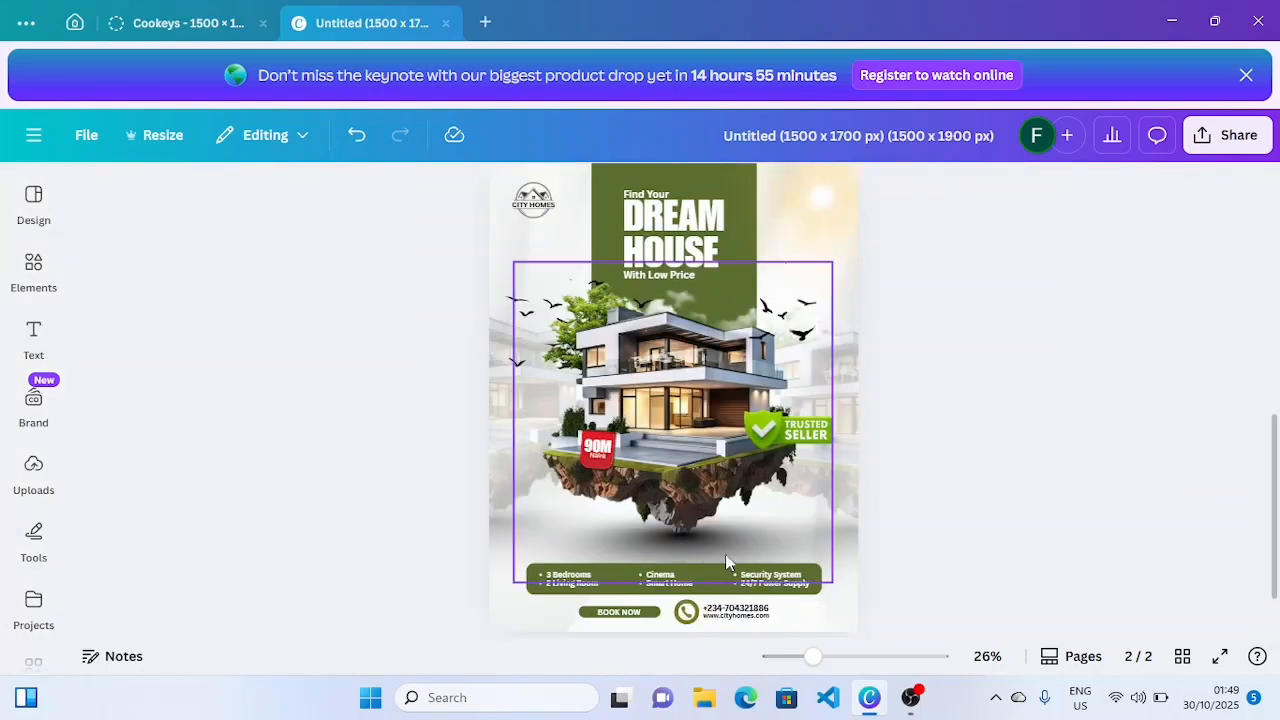